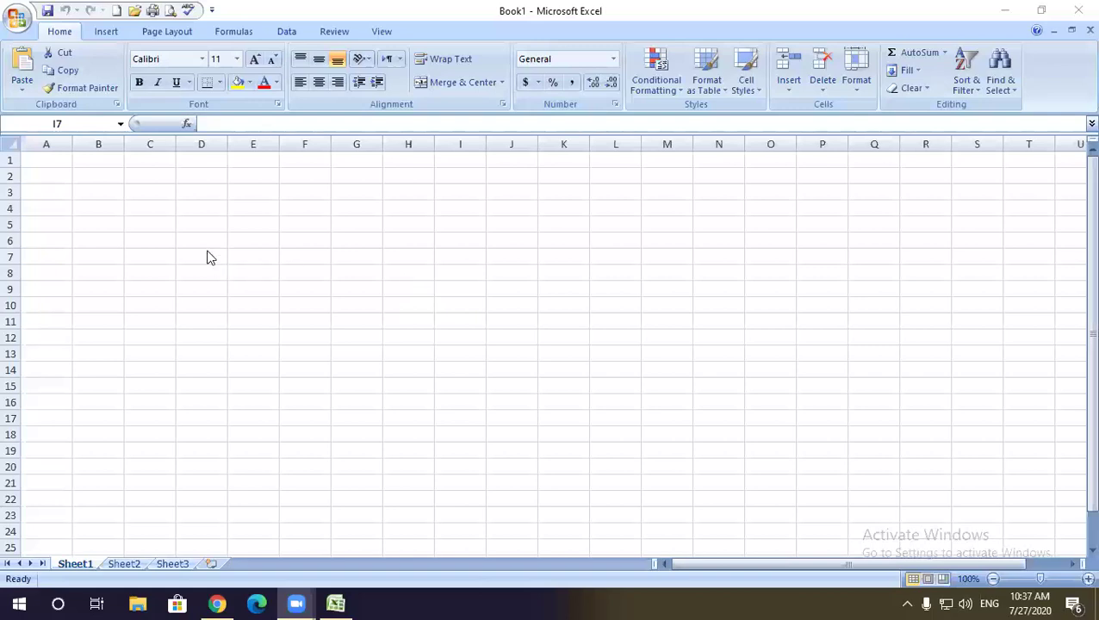
click(108, 208)
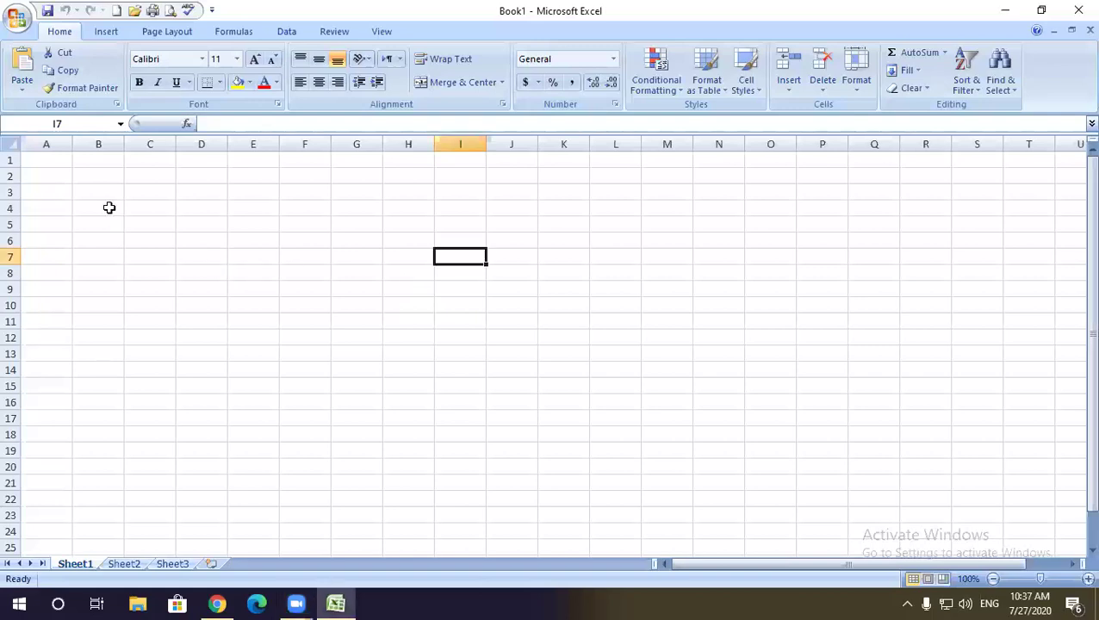
click(74, 168)
click(47, 157)
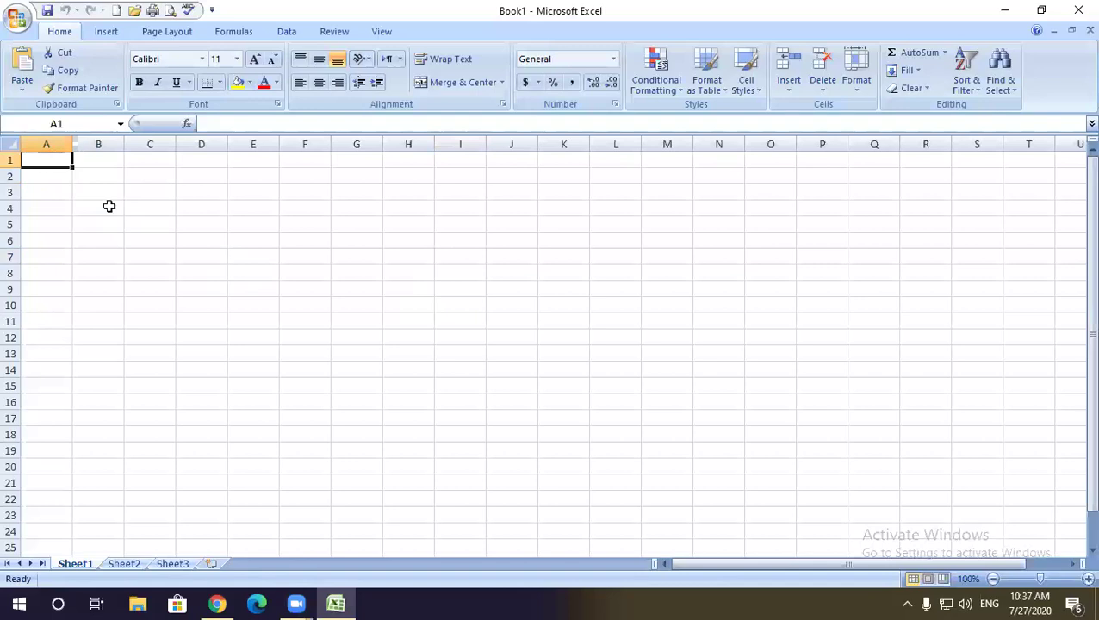
drag(49, 159, 724, 162)
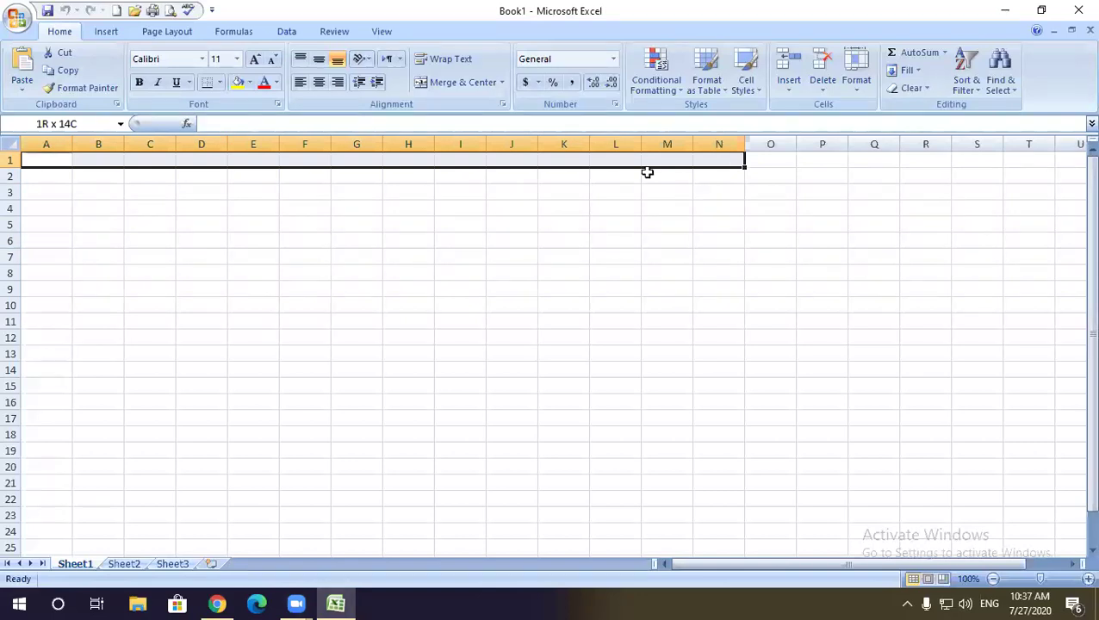
click(133, 208)
drag(44, 159, 619, 161)
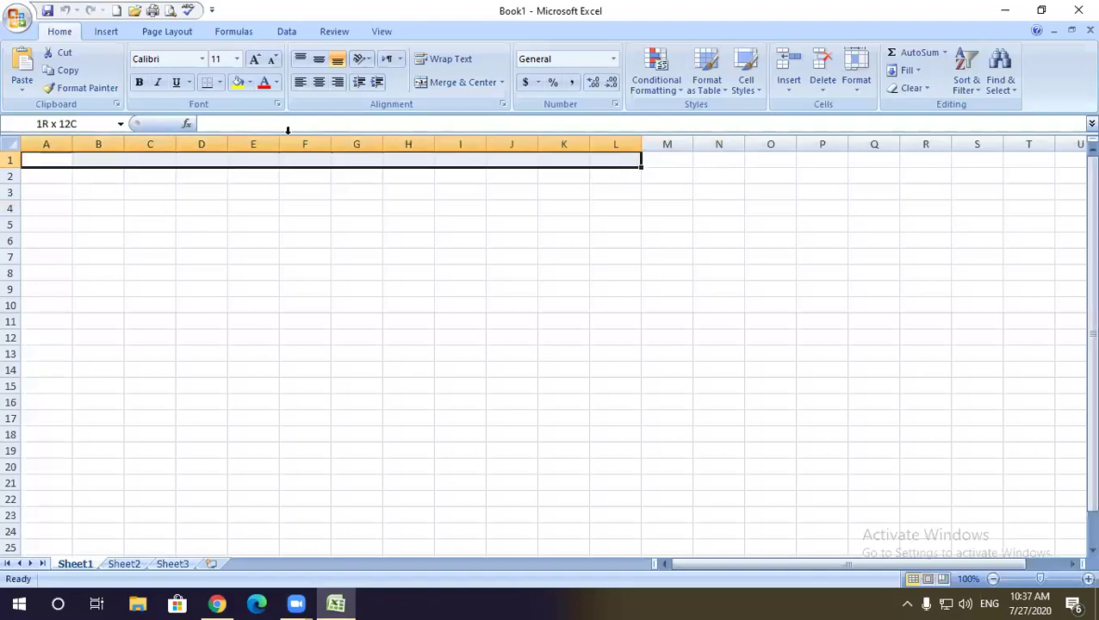
click(91, 179)
drag(36, 160, 255, 161)
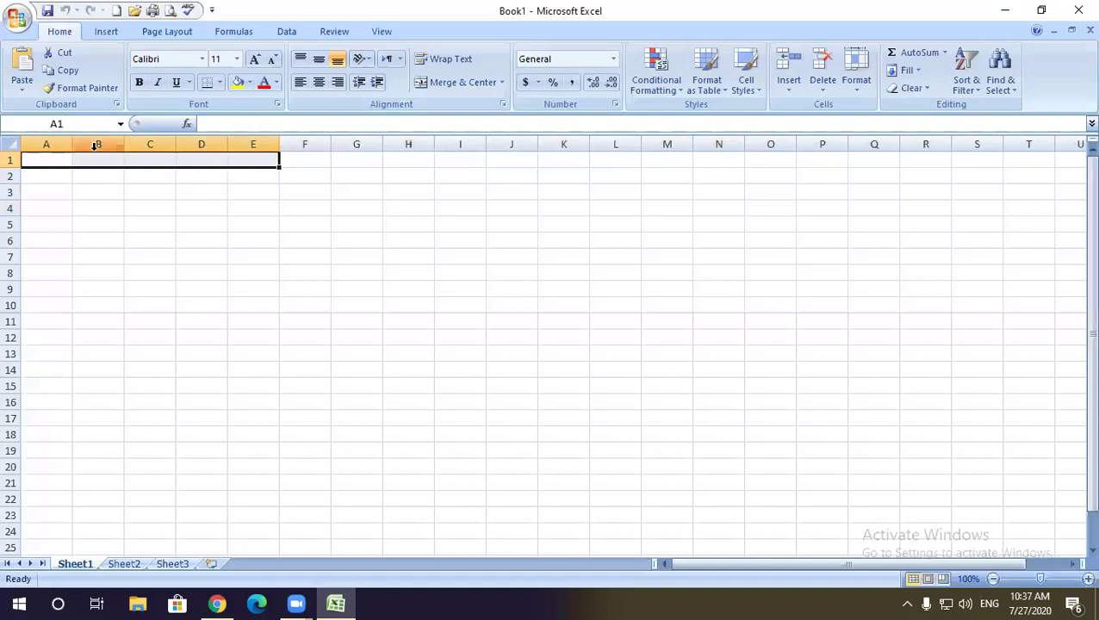
click(102, 183)
Step: Merge and center cells A1:N1 and enter the title "Mark Sheet" in the merged cell
drag(34, 160, 719, 150)
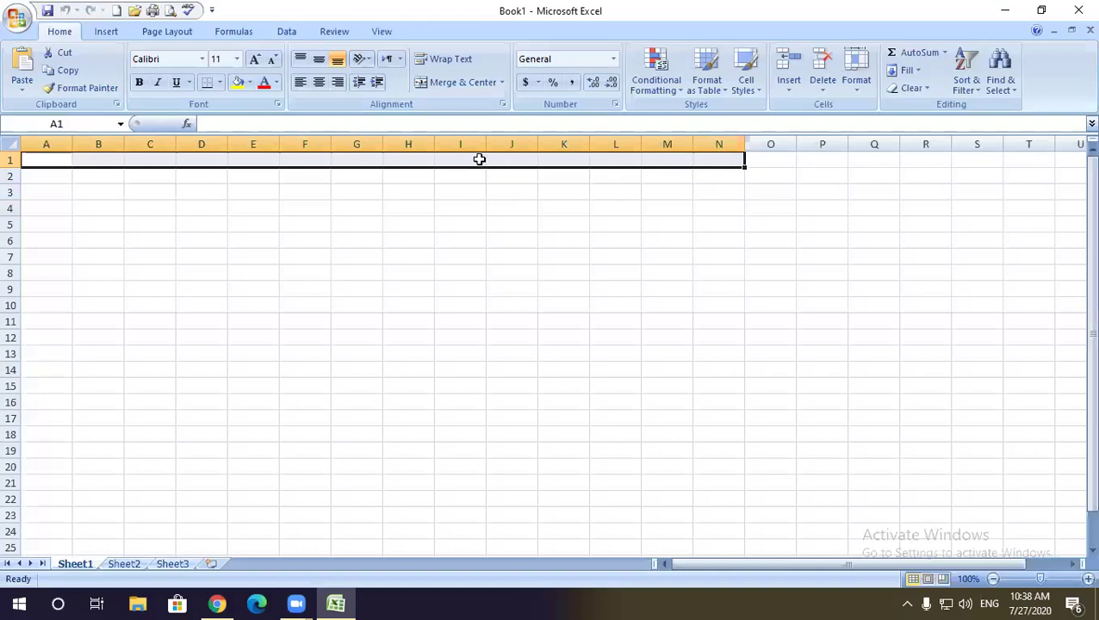
click(441, 86)
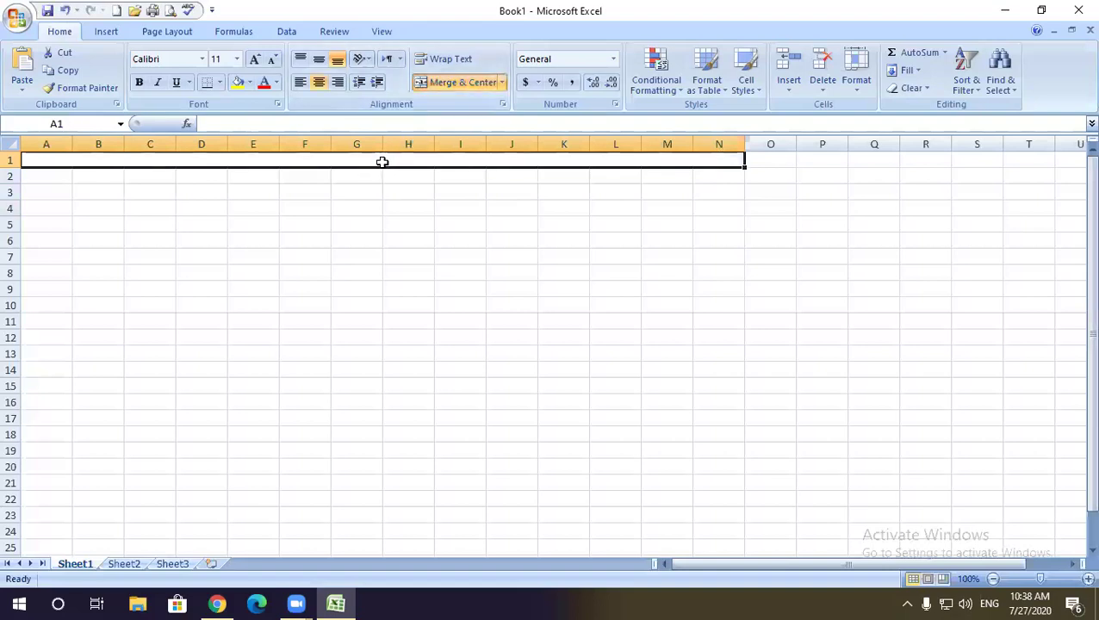
text(Mar)
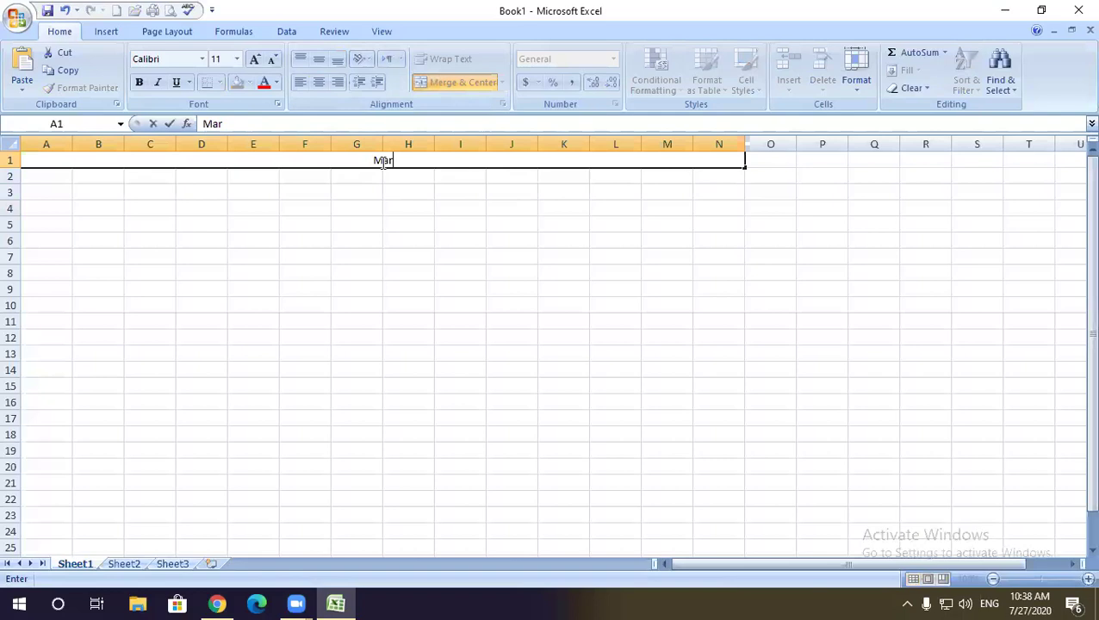
text(k Sheet)
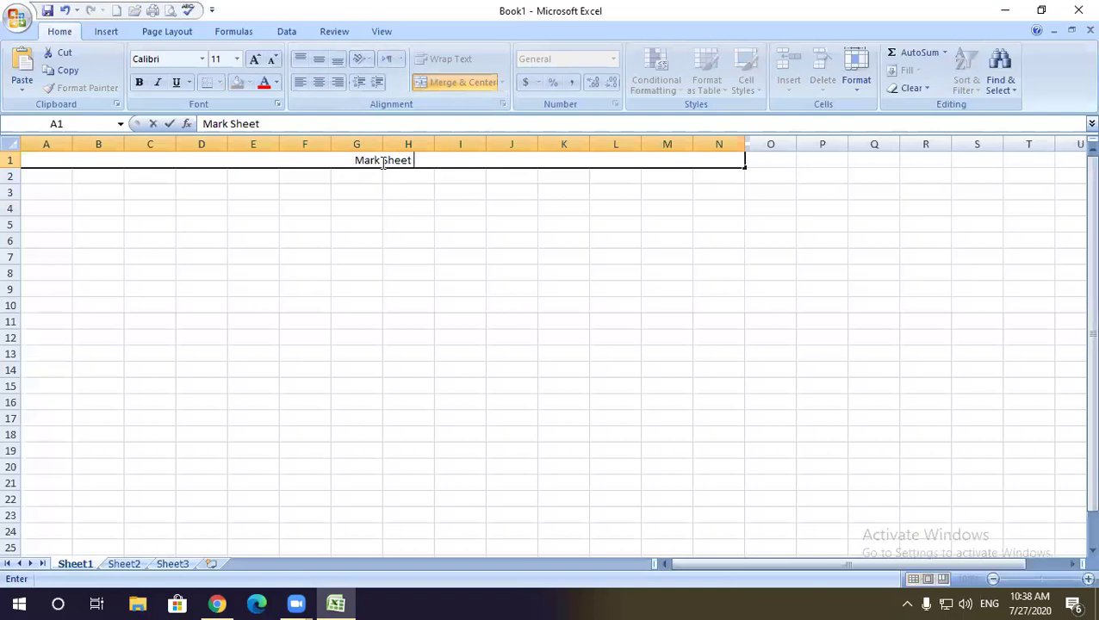
click(377, 237)
Step: Make row 1 about twice as tall and enlarge the Mark Sheet title to font size 18
drag(12, 168, 19, 191)
click(275, 172)
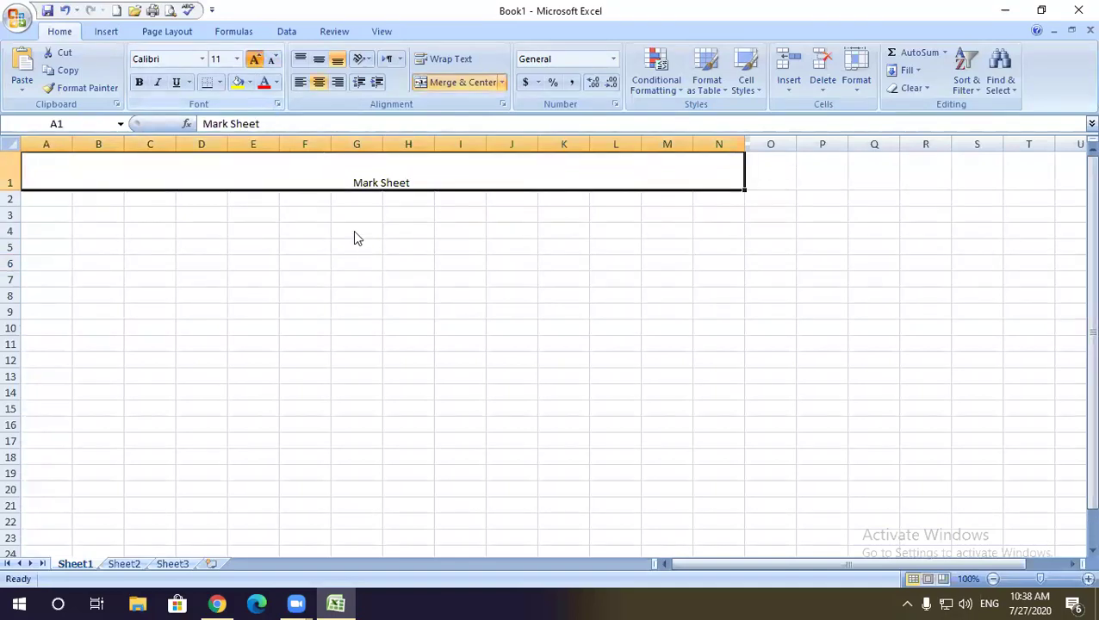
scroll(350, 229, down, 1)
scroll(362, 230, up, 1)
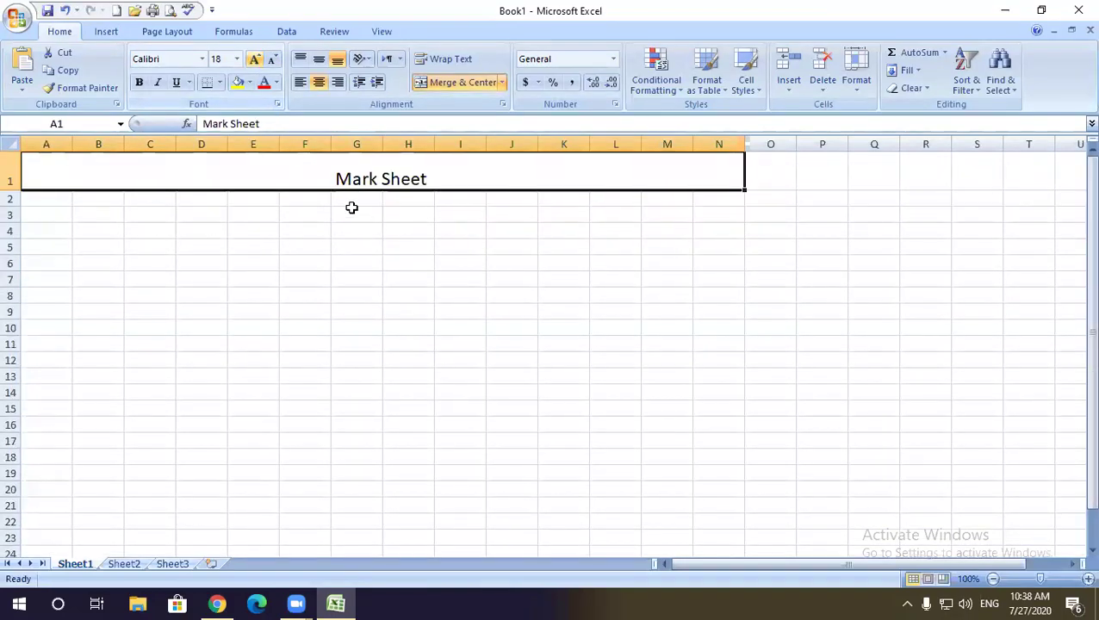
Step: Enter the column heading "Name" in cell A2 below the title
click(158, 212)
click(48, 199)
click(56, 234)
click(43, 201)
drag(45, 217, 47, 217)
click(87, 216)
click(33, 200)
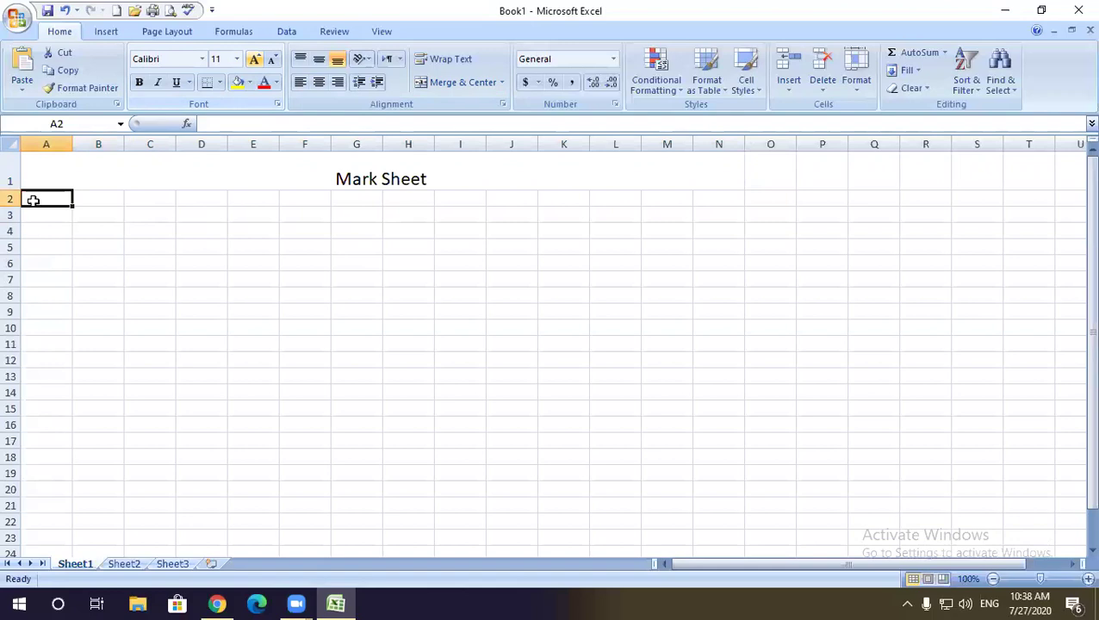
text(Name)
click(64, 246)
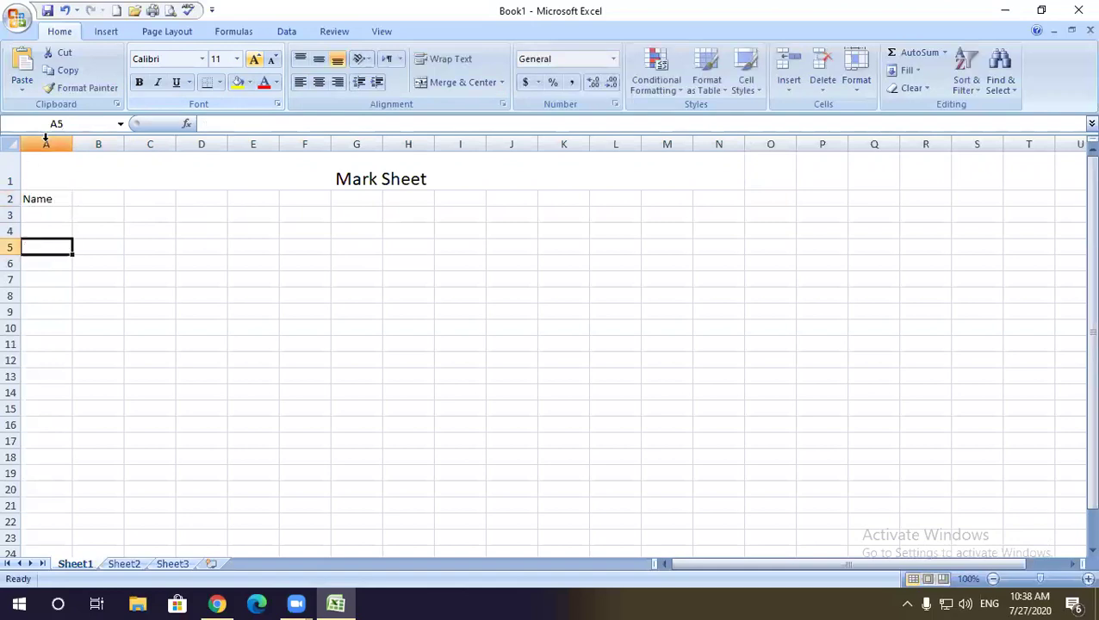
Step: Insert a new column before the Name column and enter the heading "Sr" in cell A2
click(46, 139)
key(ctrl+shift+plus)
click(85, 264)
click(50, 200)
text(Sr)
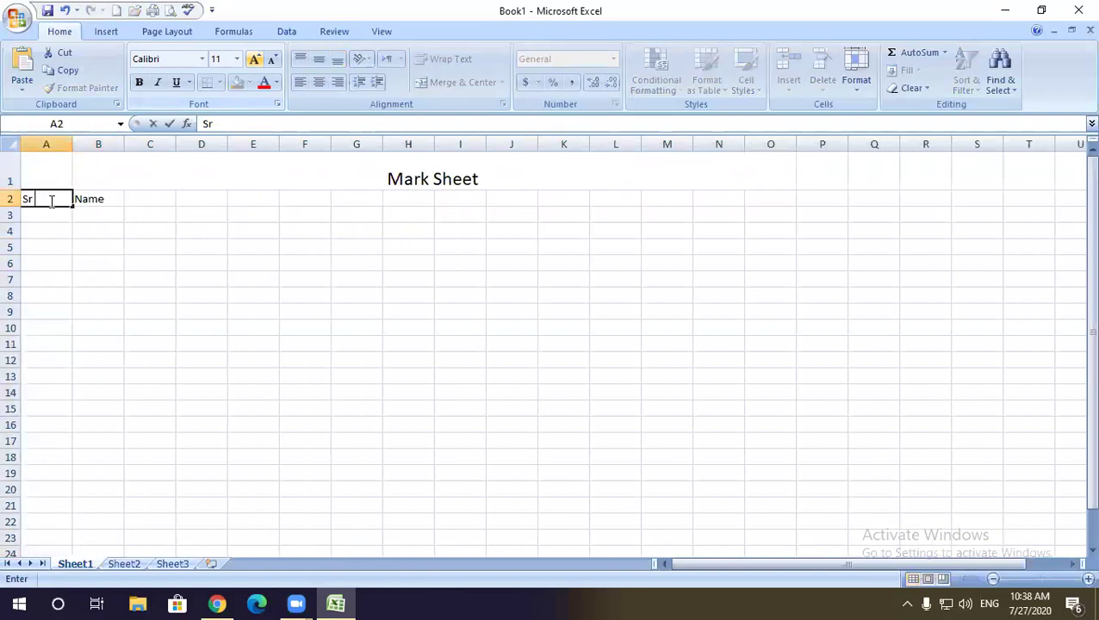
key(Return)
Step: Widen the Name column (column B) slightly
click(148, 199)
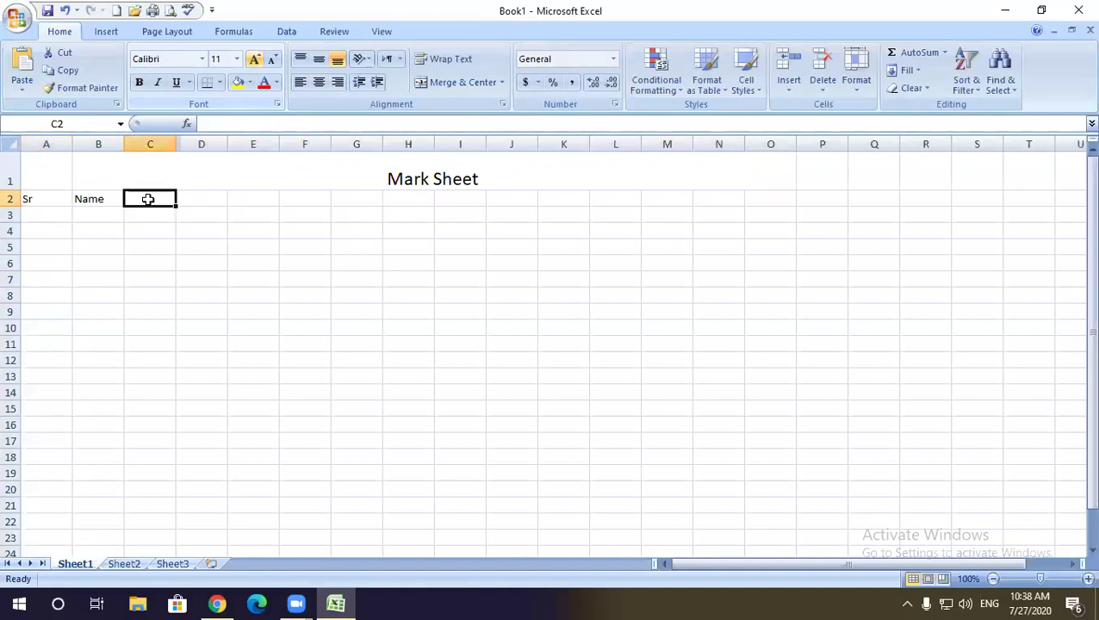
drag(125, 143, 132, 144)
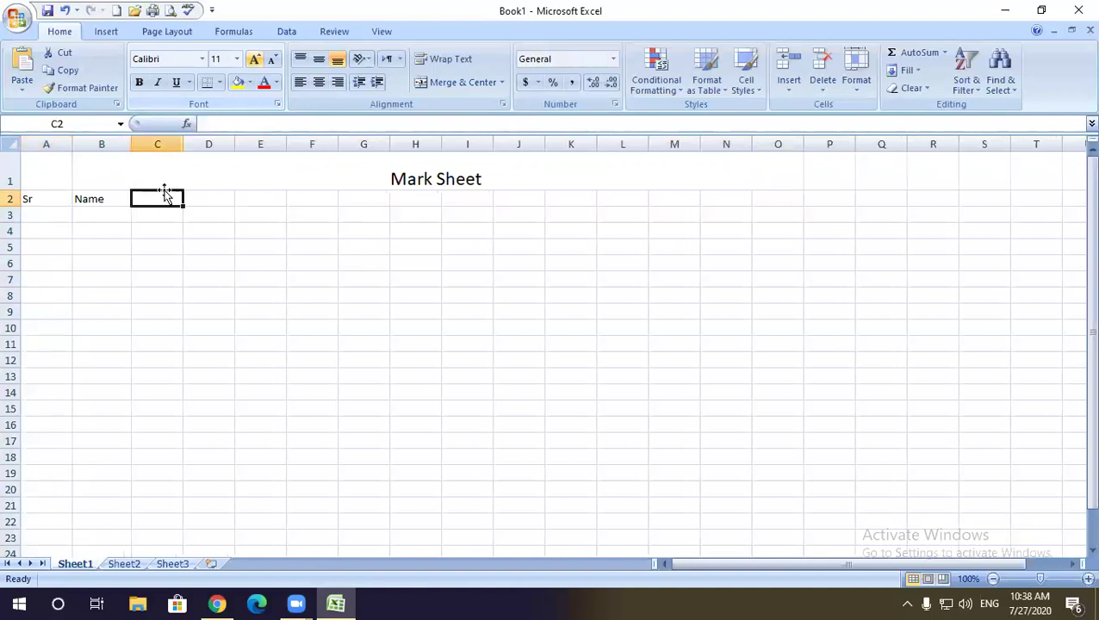
click(199, 233)
Step: Merge and center cells C2:J2 and enter the heading "Subjects" in the merged cell
drag(150, 199, 472, 201)
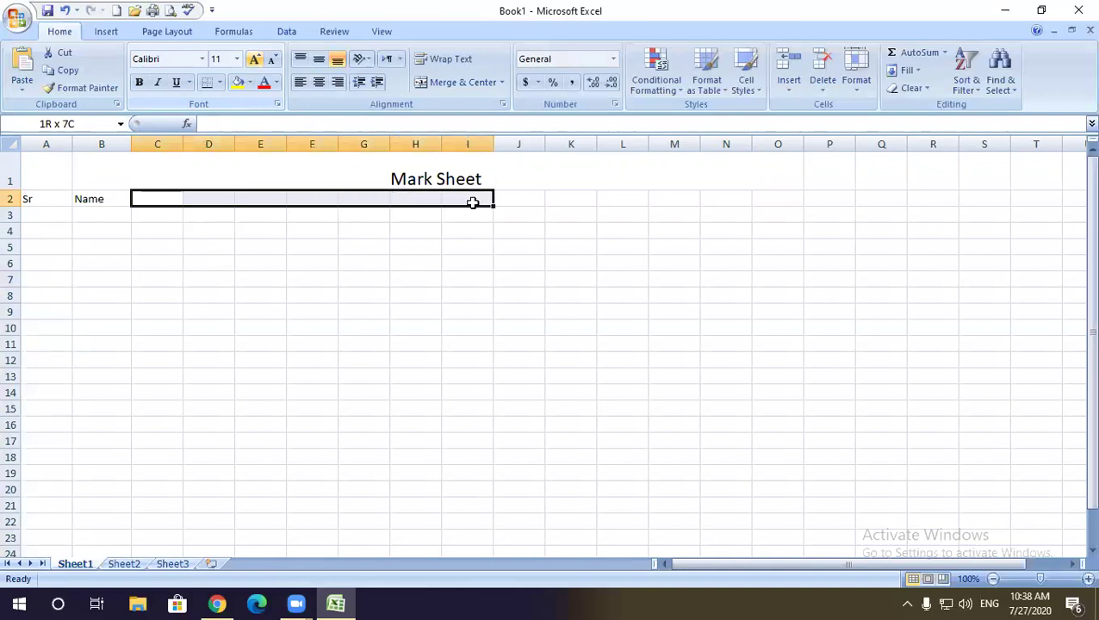
click(363, 237)
drag(157, 199, 512, 203)
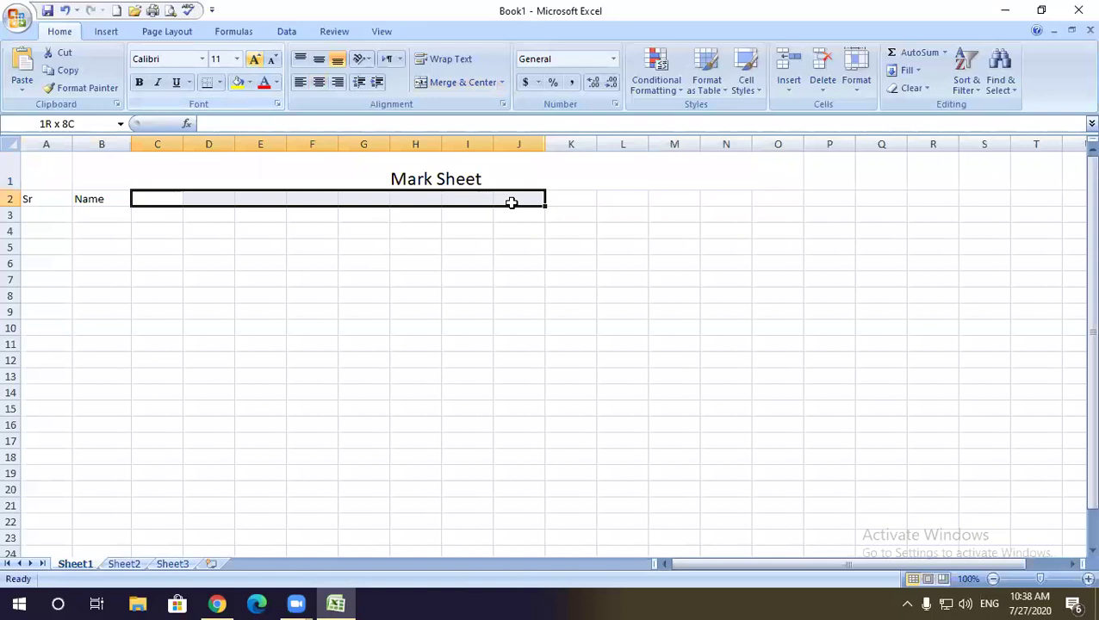
click(160, 244)
drag(152, 199, 521, 203)
drag(521, 203, 500, 205)
click(441, 83)
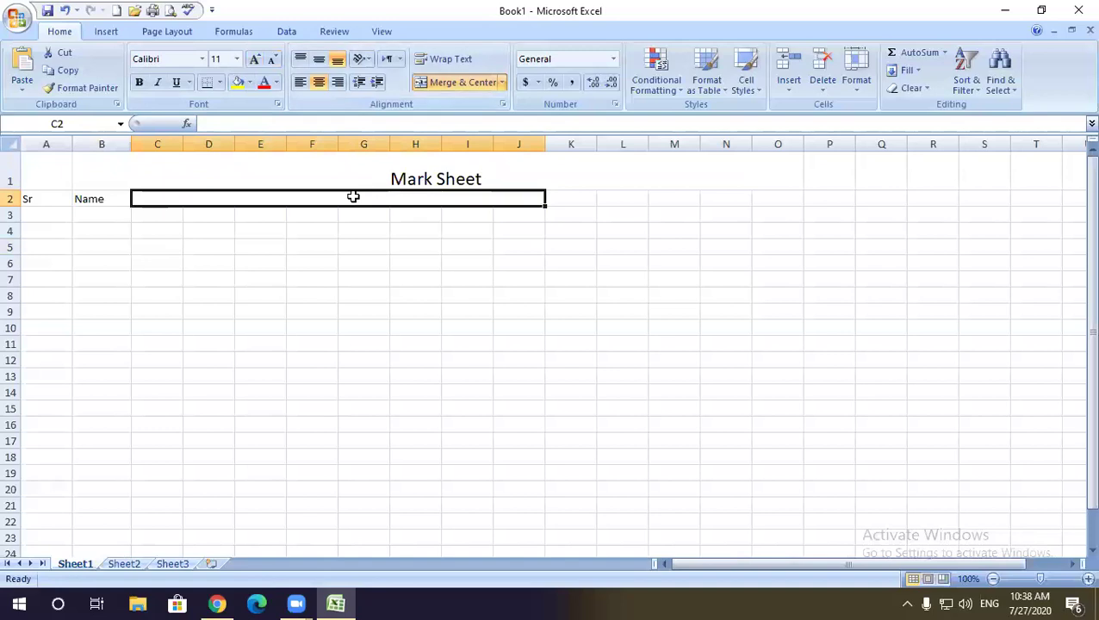
text(Su)
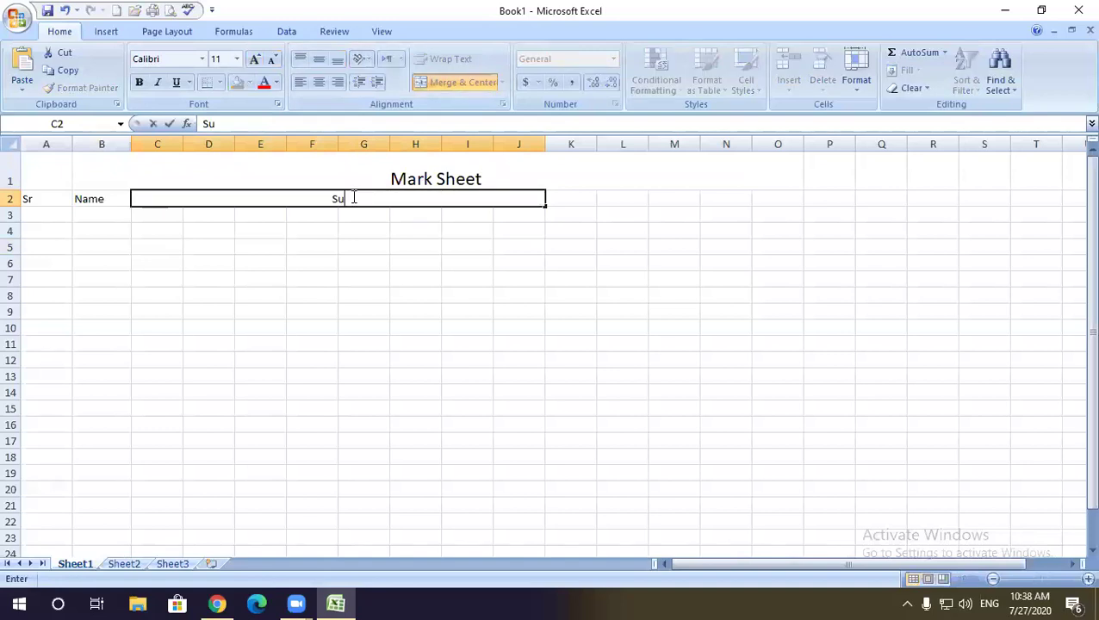
text(bjects)
click(355, 248)
Step: Merge and center the Name heading vertically across cells B2:B3
drag(106, 200, 102, 214)
click(140, 243)
click(101, 199)
click(104, 215)
click(457, 83)
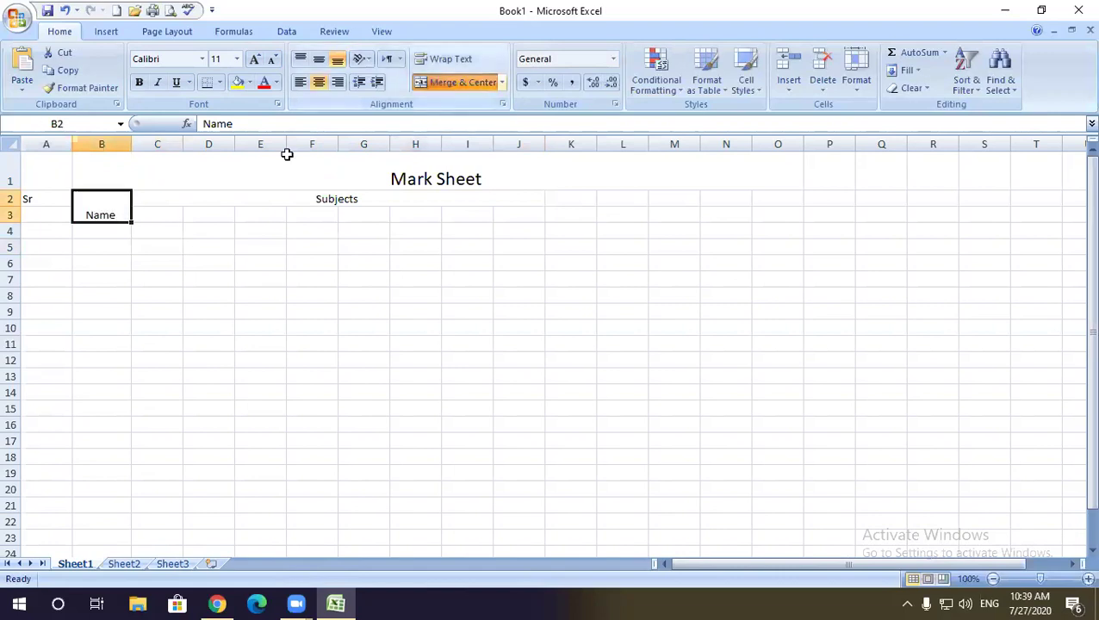
click(150, 243)
click(104, 212)
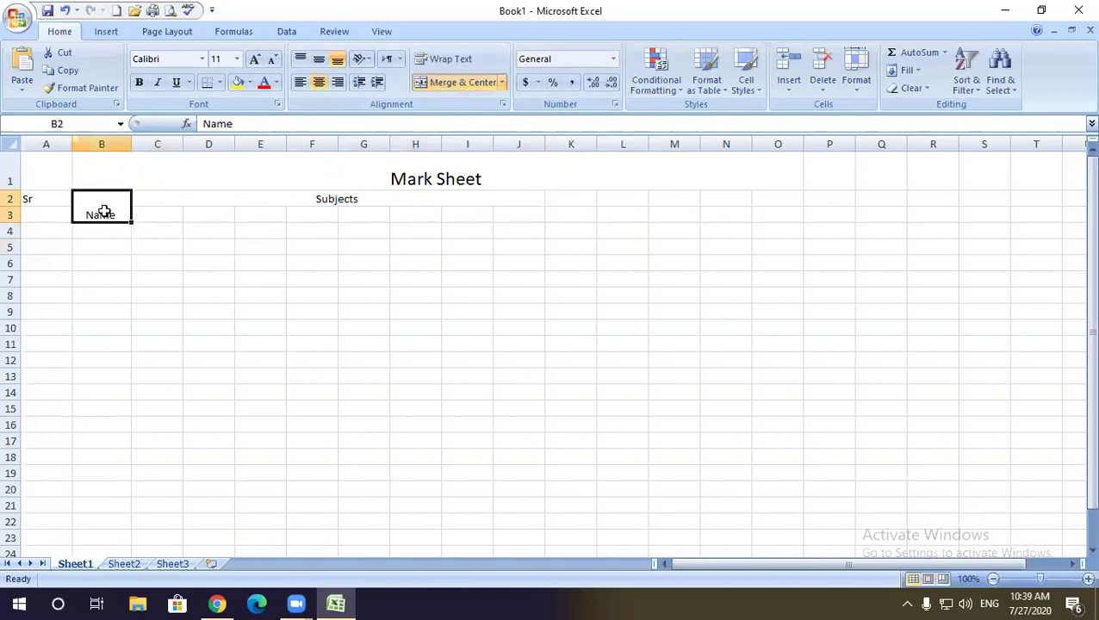
Step: Enter the subject headings Math, Eng and Urdu in cells C3 to E3
click(160, 215)
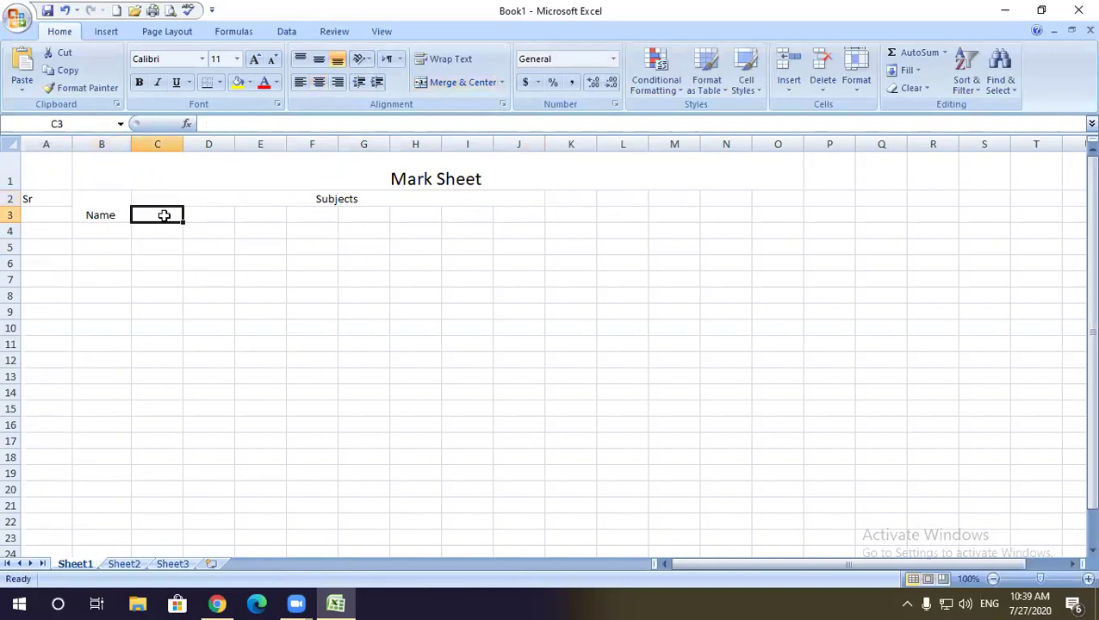
text(Maths)
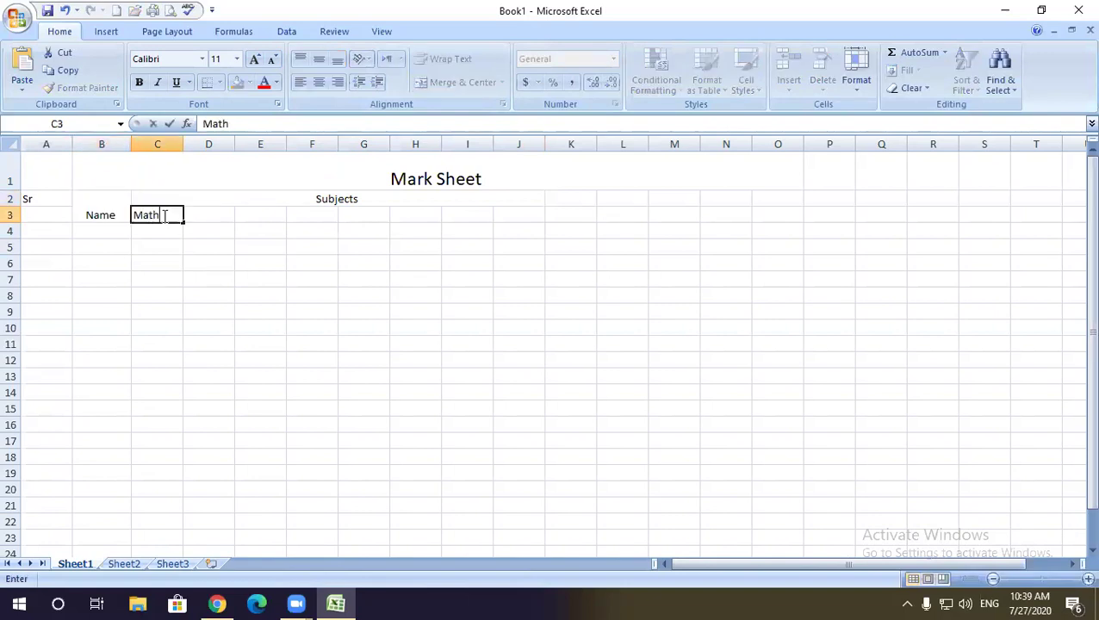
key(Tab)
text(Eng)
key(Tab)
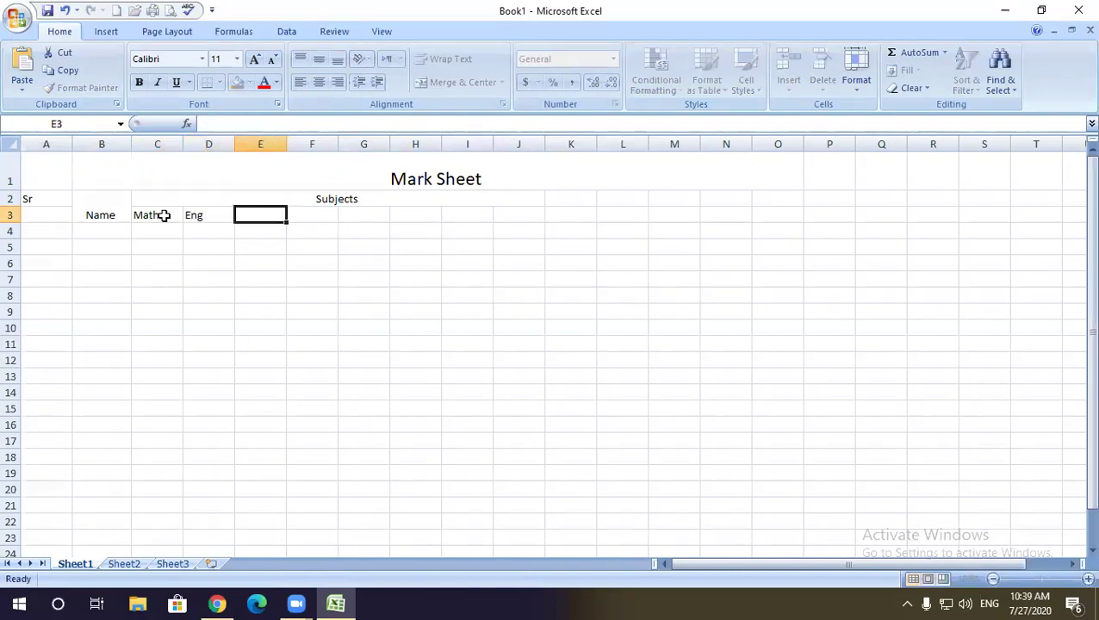
text(Urdu)
key(Tab)
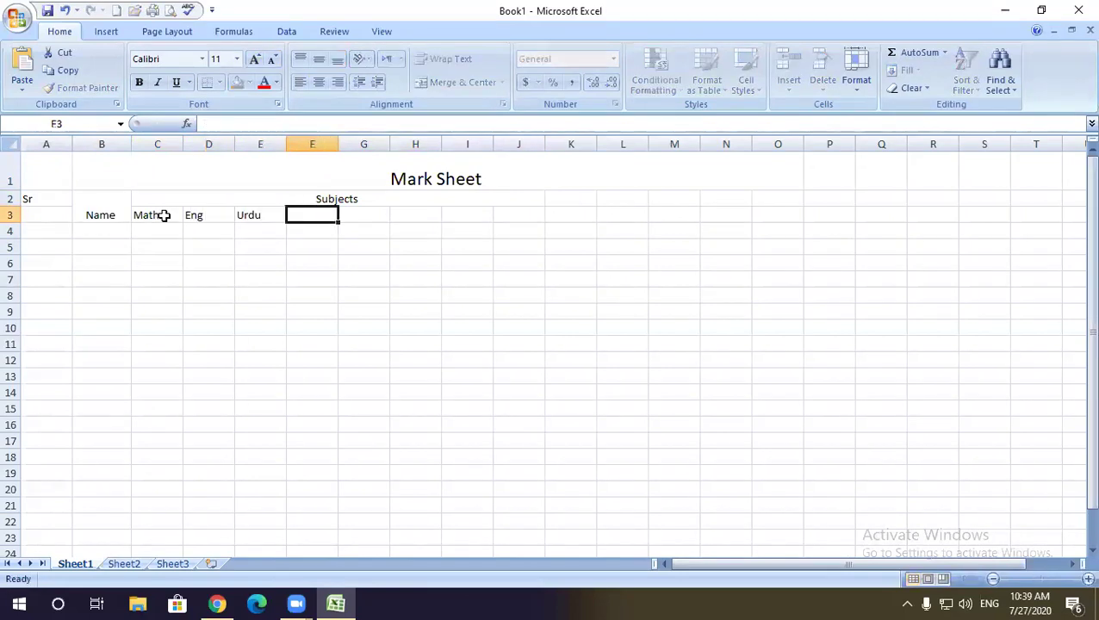
Step: Enter the subject headings Phy, Chem, Bio and isl in cells F3 to I3
text(Phy)
key(Tab)
text(Chem)
key(Tab)
text(Bio)
key(Tab)
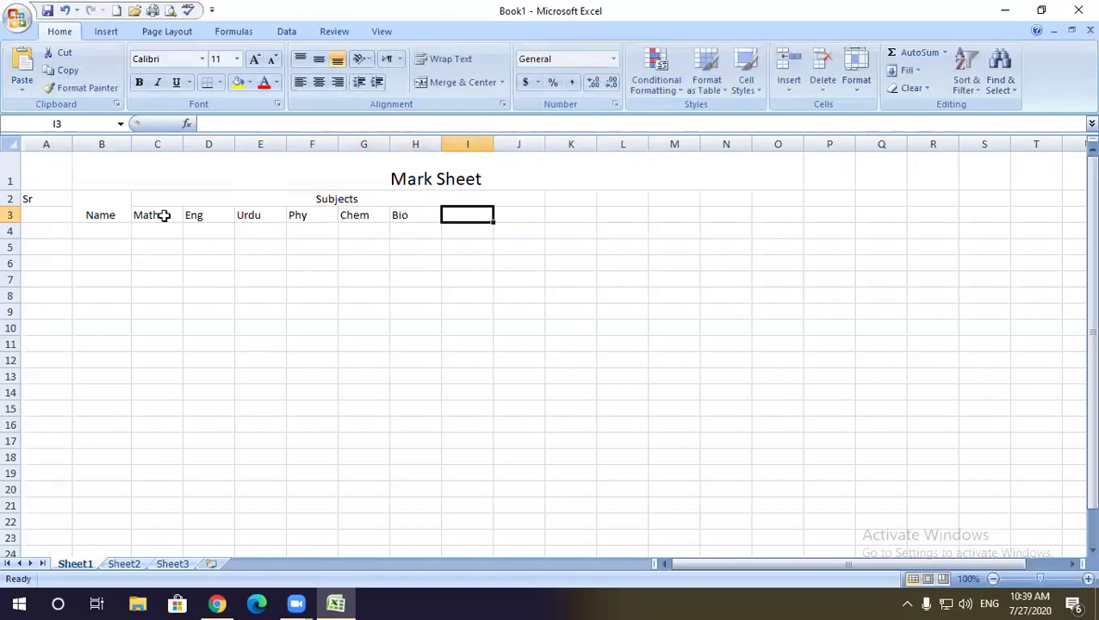
text(isl)
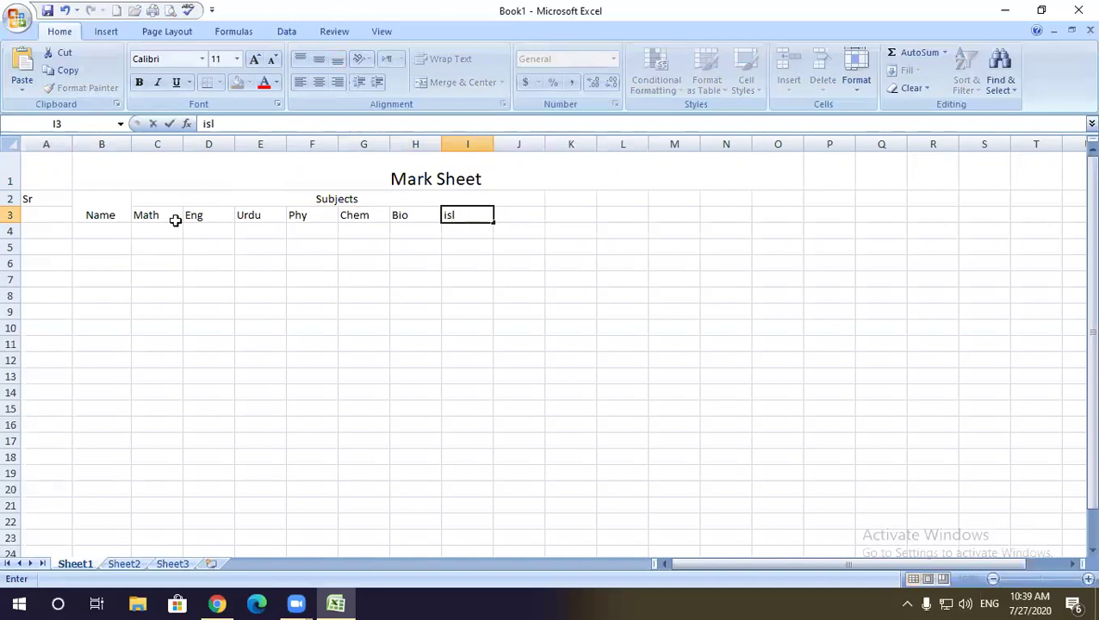
click(451, 261)
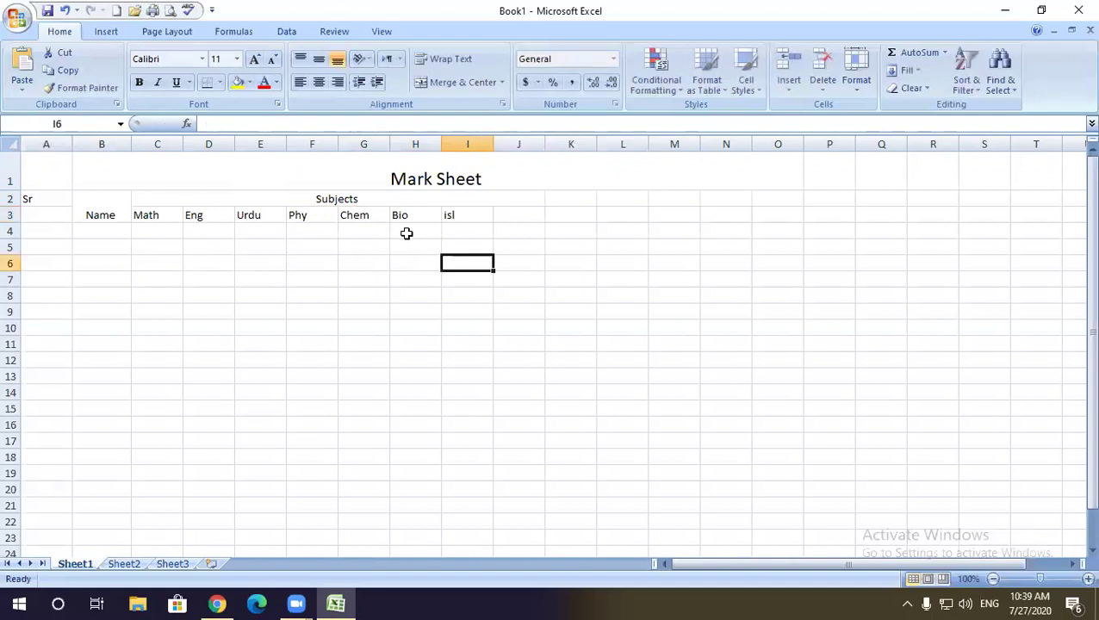
Step: Enter "Pak Study" in cell J3 as the last heading under Subjects
click(444, 214)
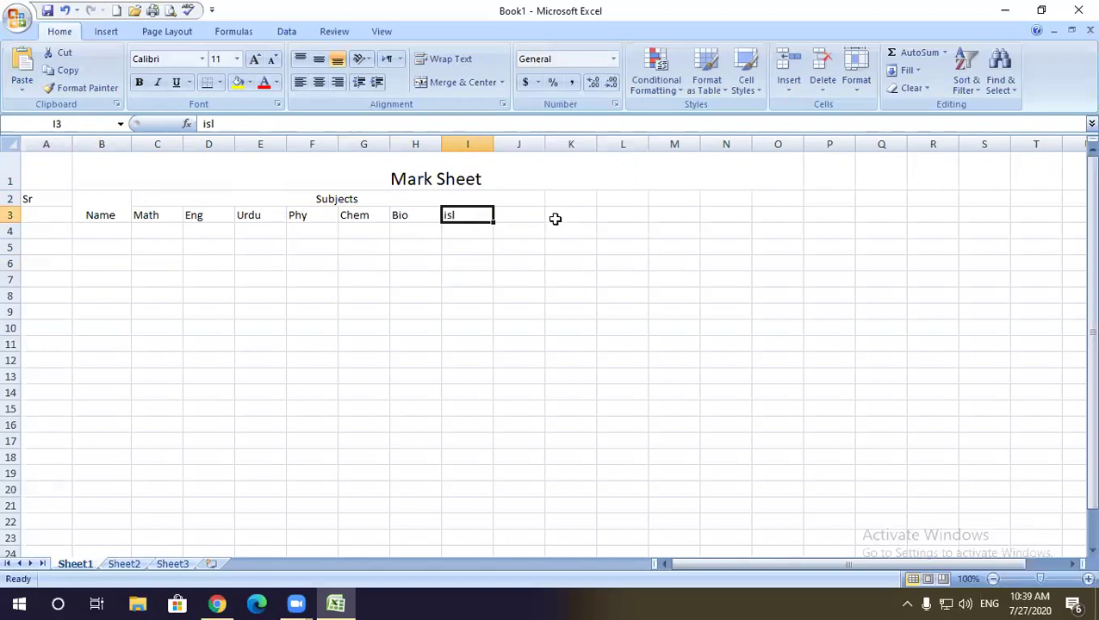
click(522, 215)
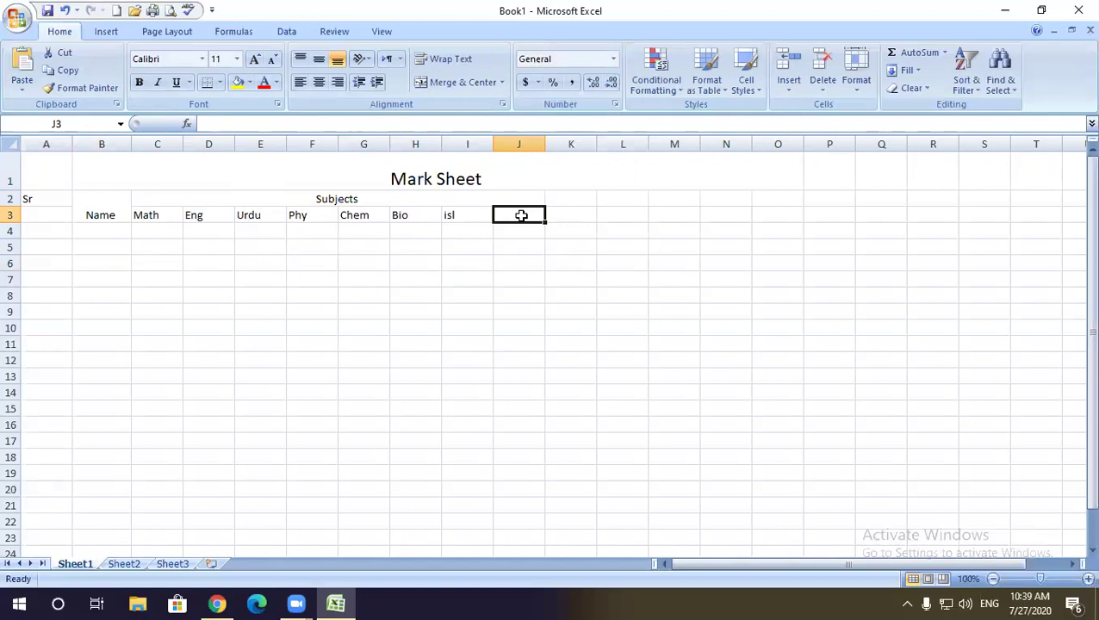
text(P)
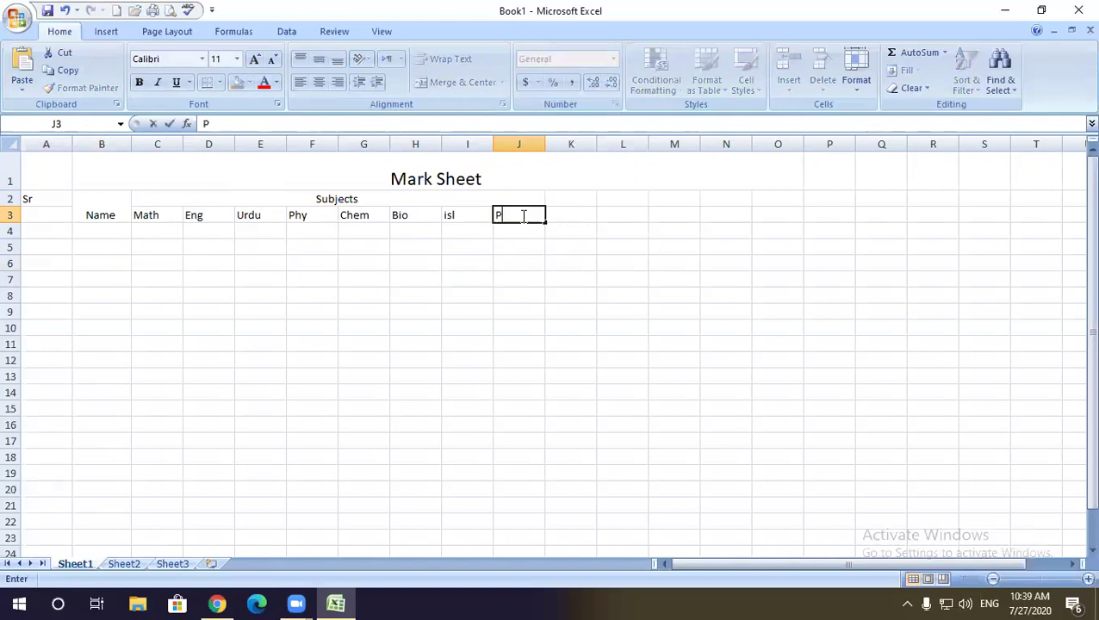
text(ak Study)
click(523, 263)
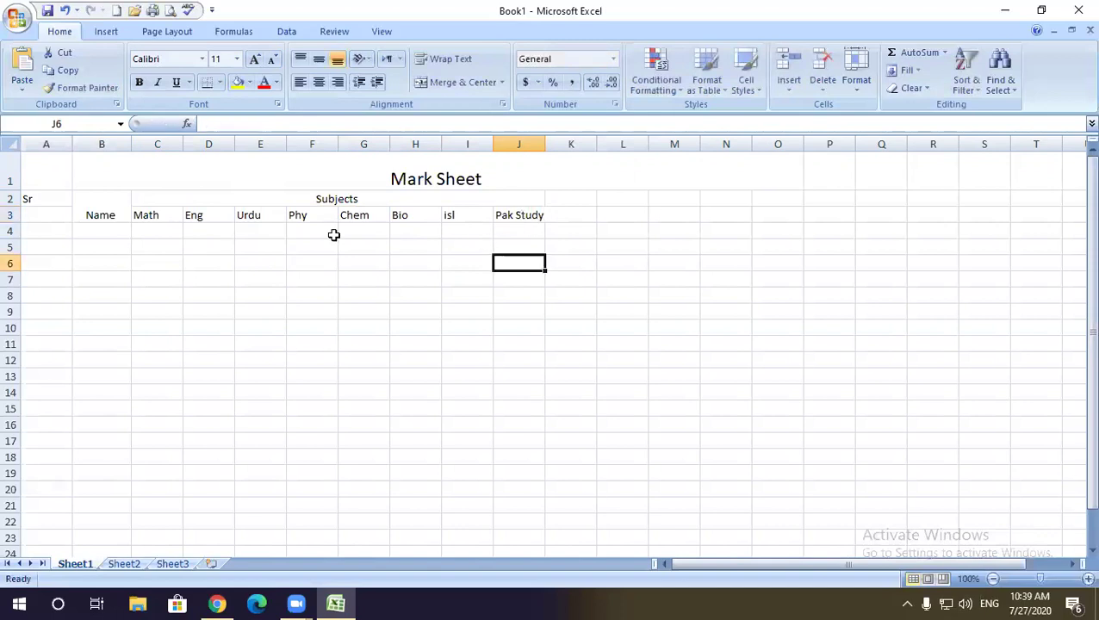
drag(101, 213, 483, 215)
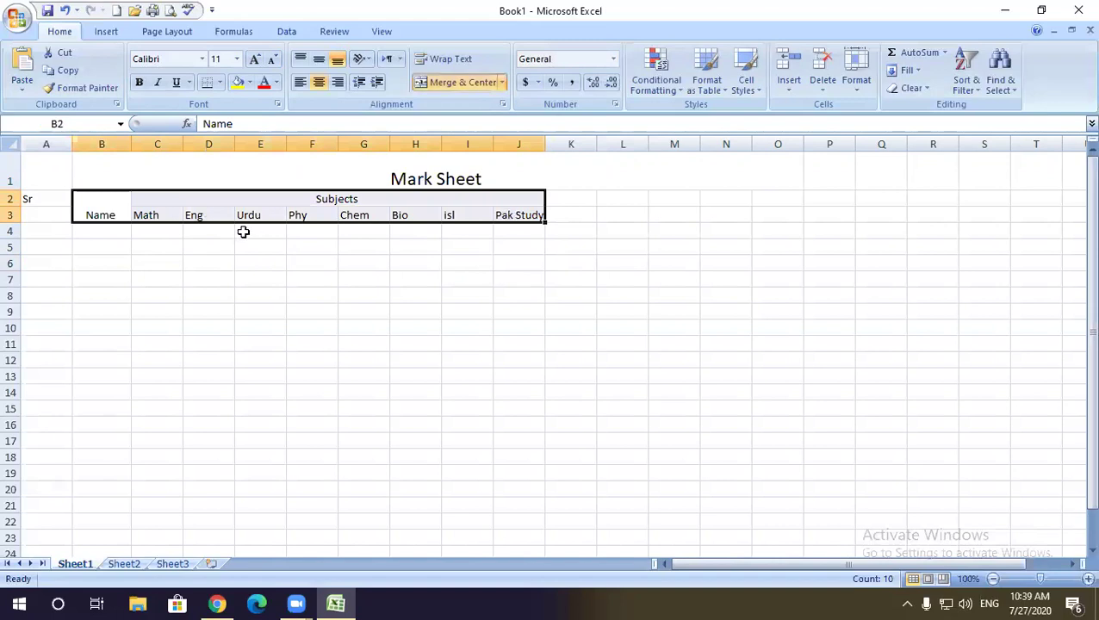
click(134, 243)
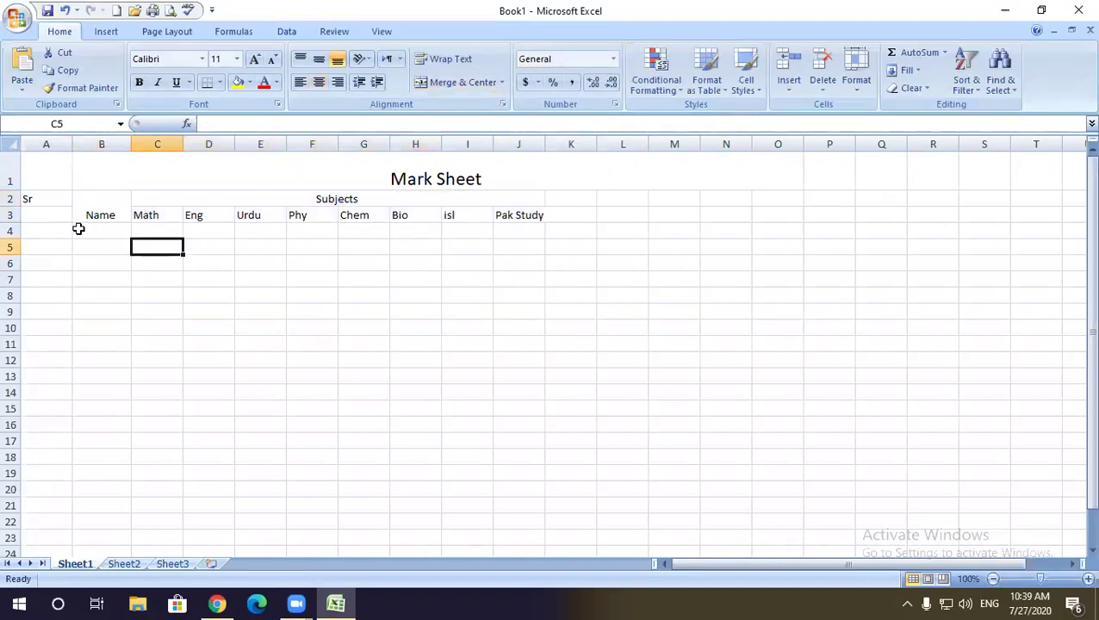
Step: Enter the first student's name in cell B4 under the Name heading
click(89, 234)
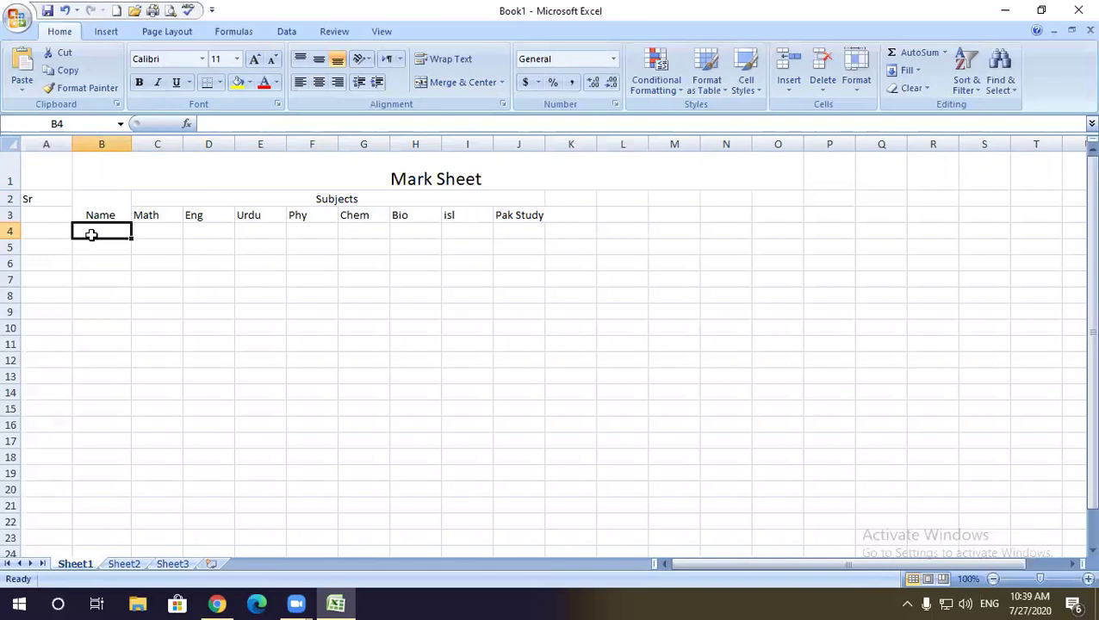
text(s)
key(BackSpace)
text(Irfan)
key(Tab)
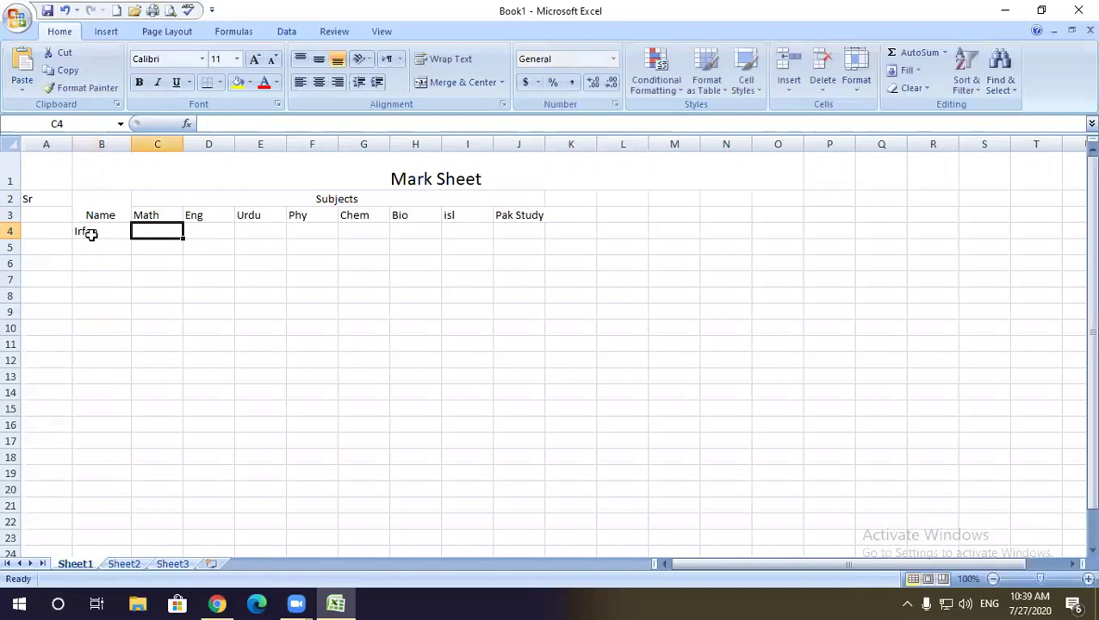
key(Return)
Step: Enter the second student's name in cell B5
text(A)
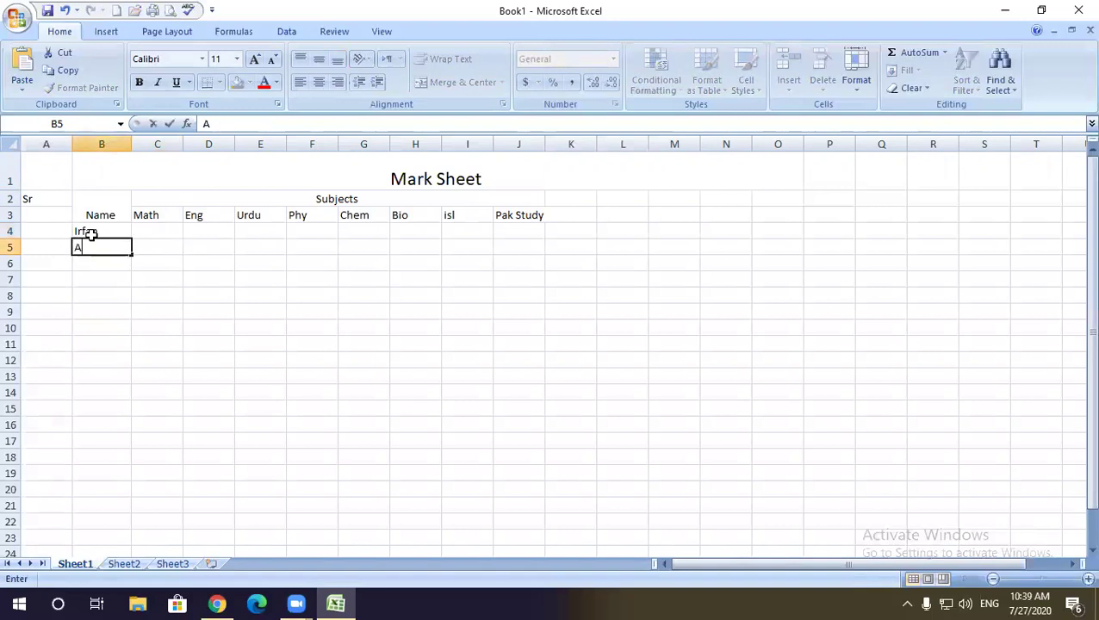
text(BQa)
key(BackSpace)
key(BackSpace)
key(BackSpace)
key(BackSpace)
text(Qadir)
key(Return)
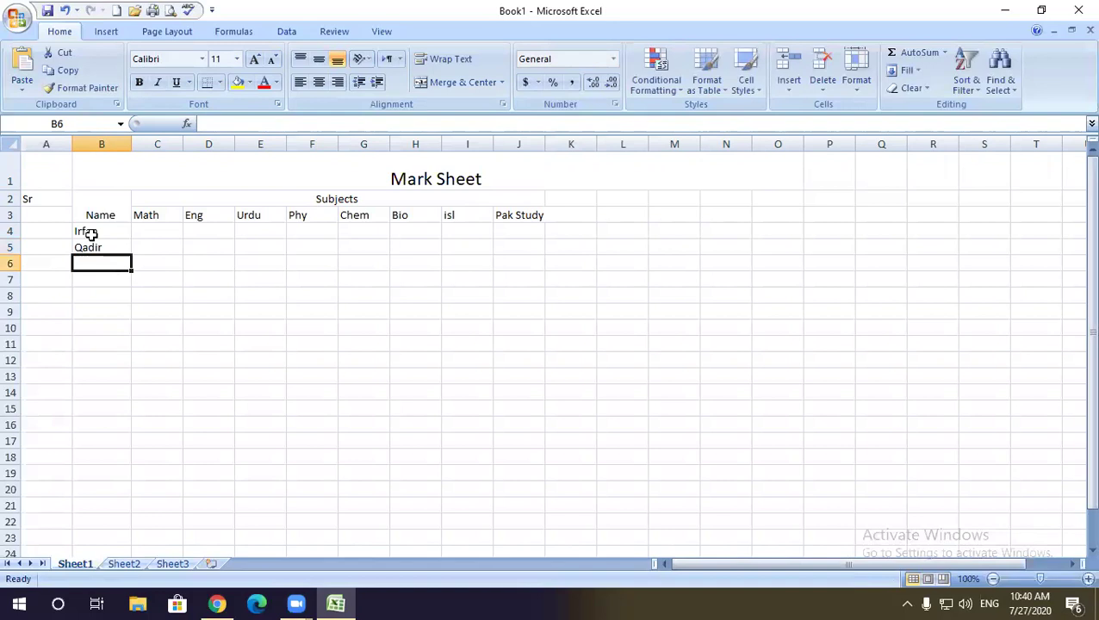
Step: Enter the next three students' names in cells B6 to B8
text(Nouma)
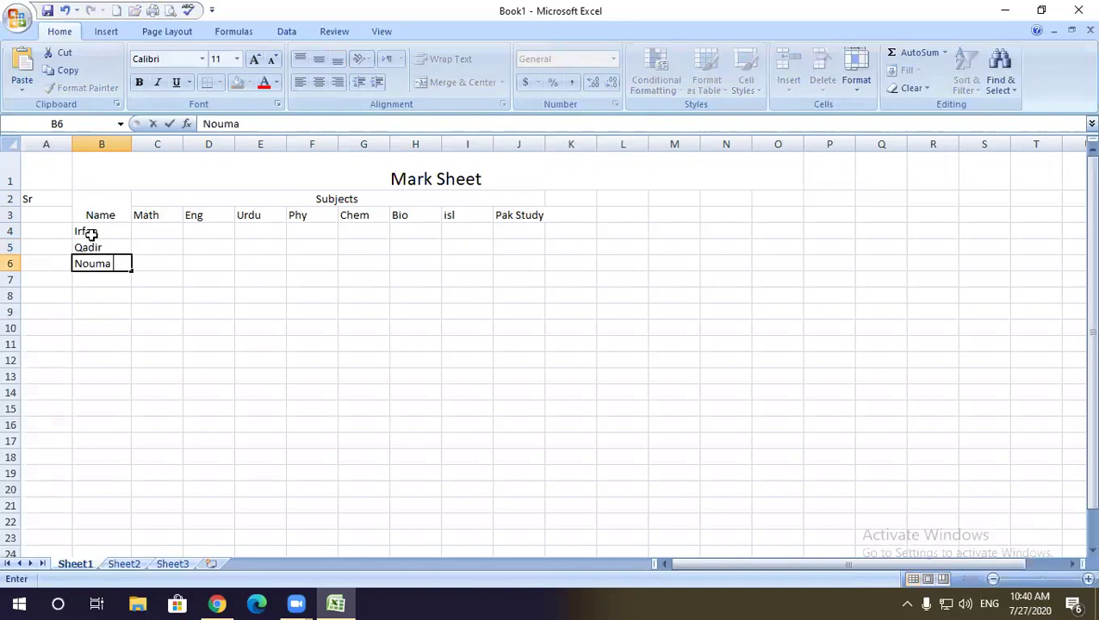
text(n)
key(Return)
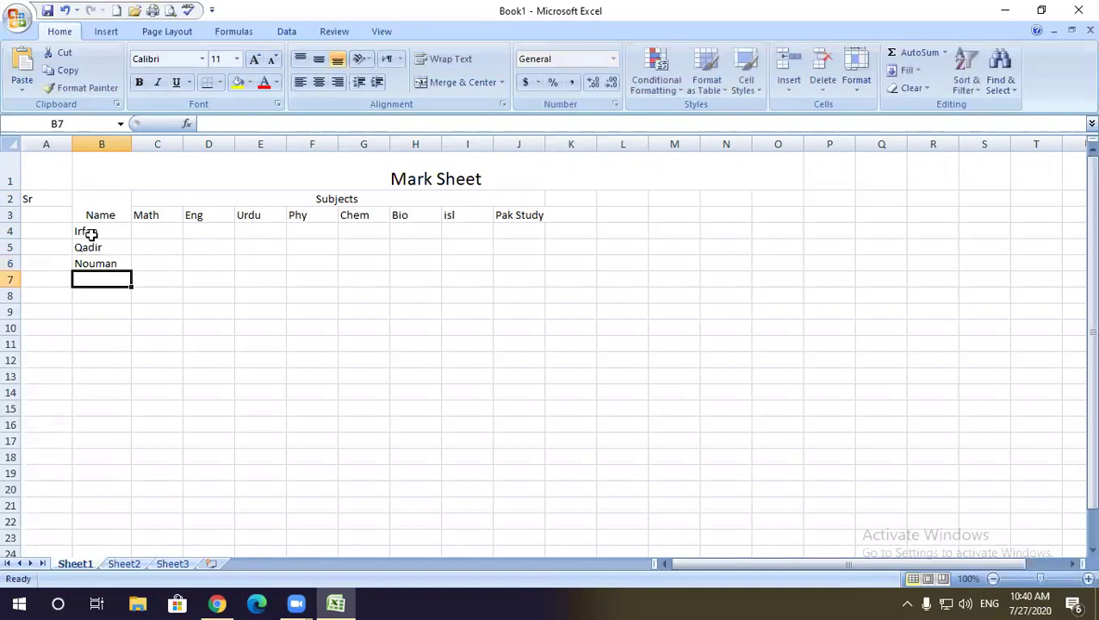
text(Usman)
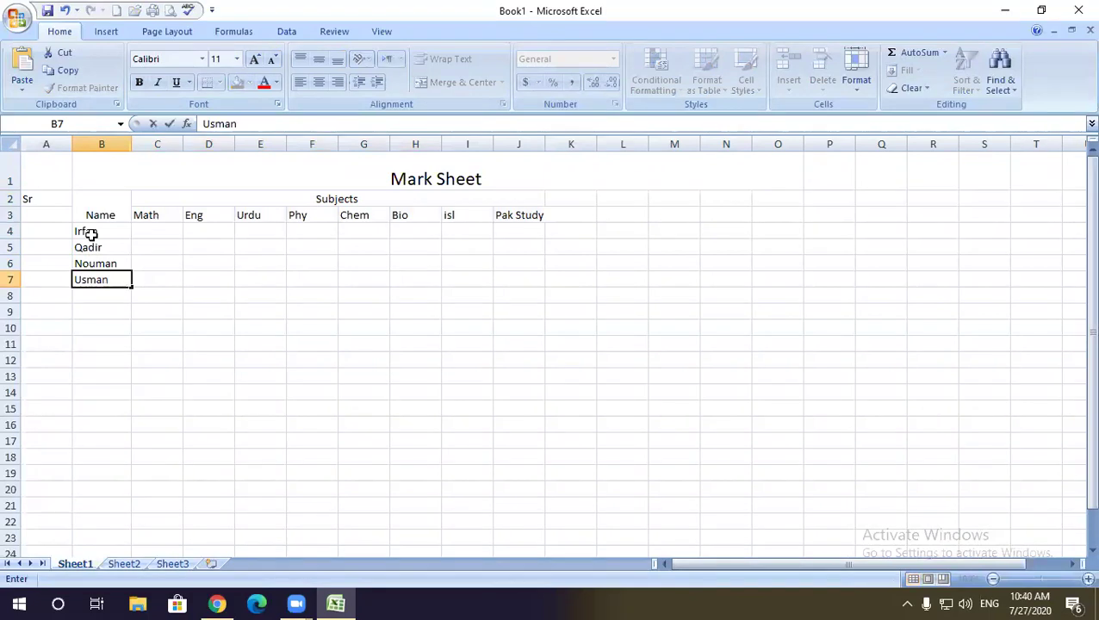
key(Return)
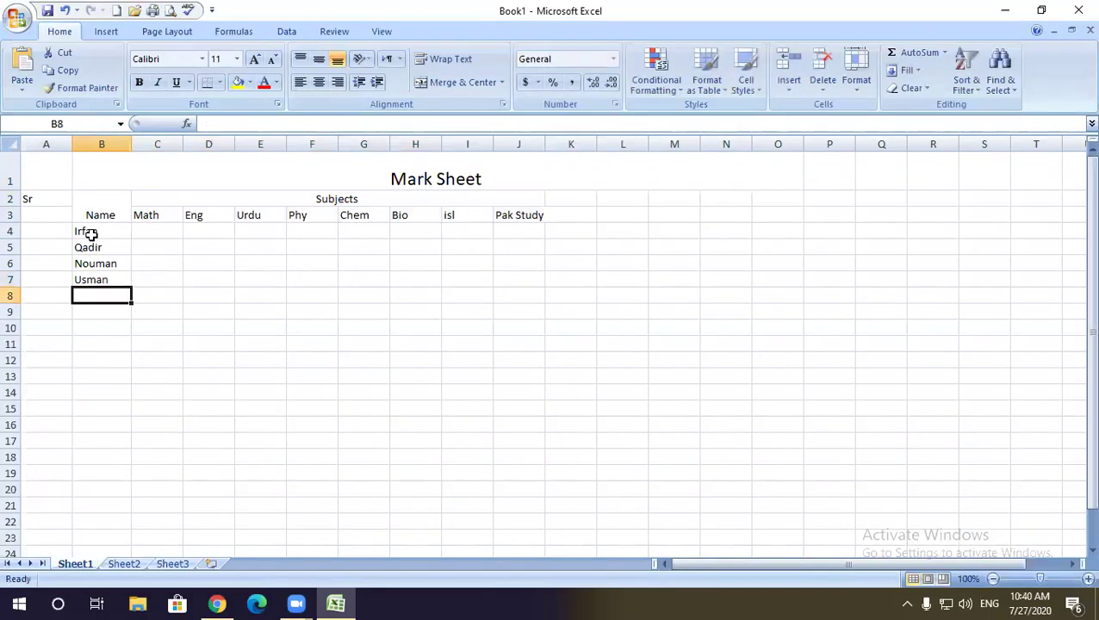
text(ayaz)
key(Return)
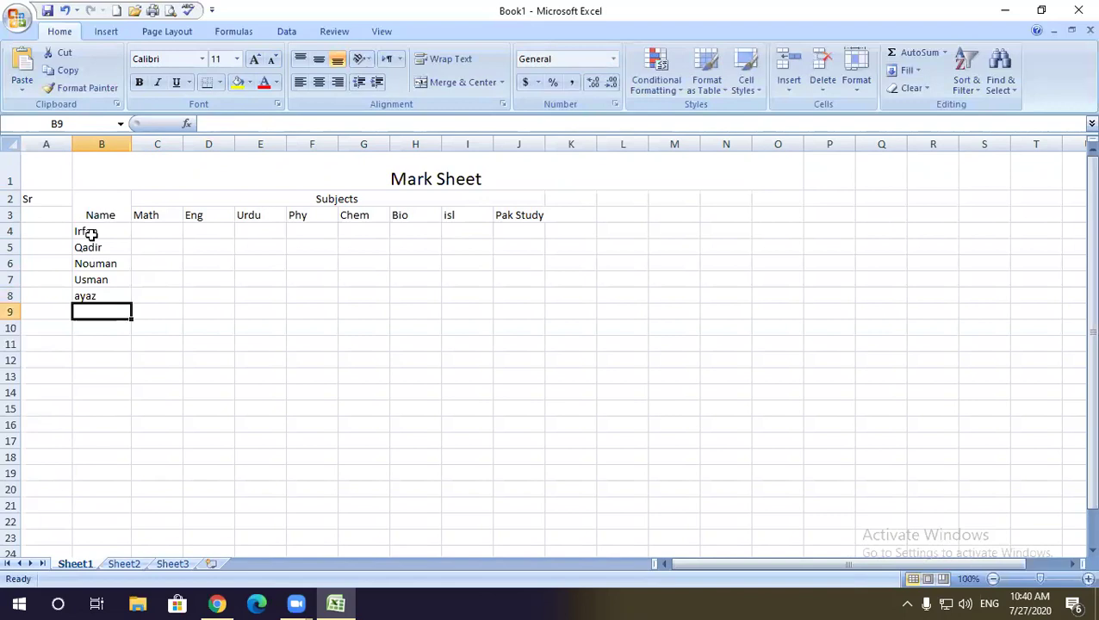
Step: Enter the last three students' names in cells B9 to B11
text(zaheer)
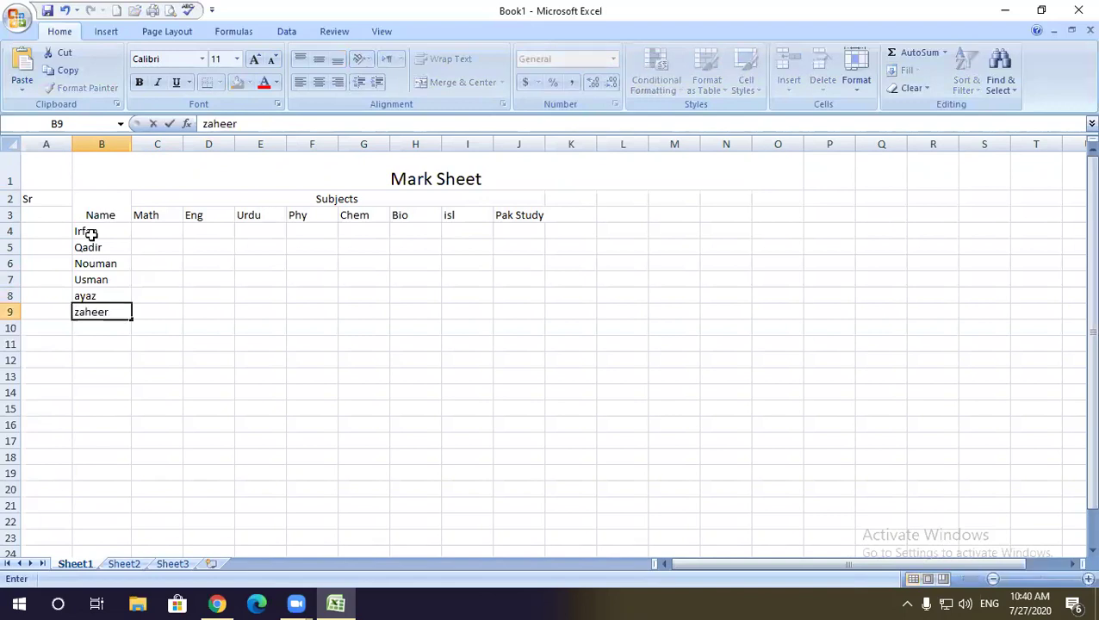
key(Return)
text(s)
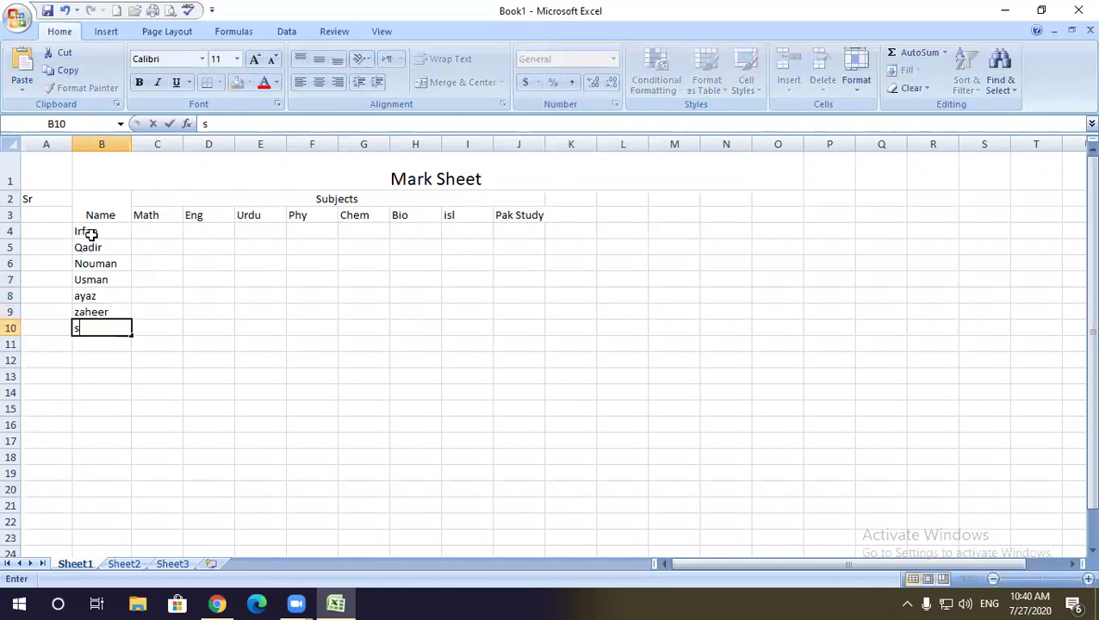
text(hafiq)
key(Return)
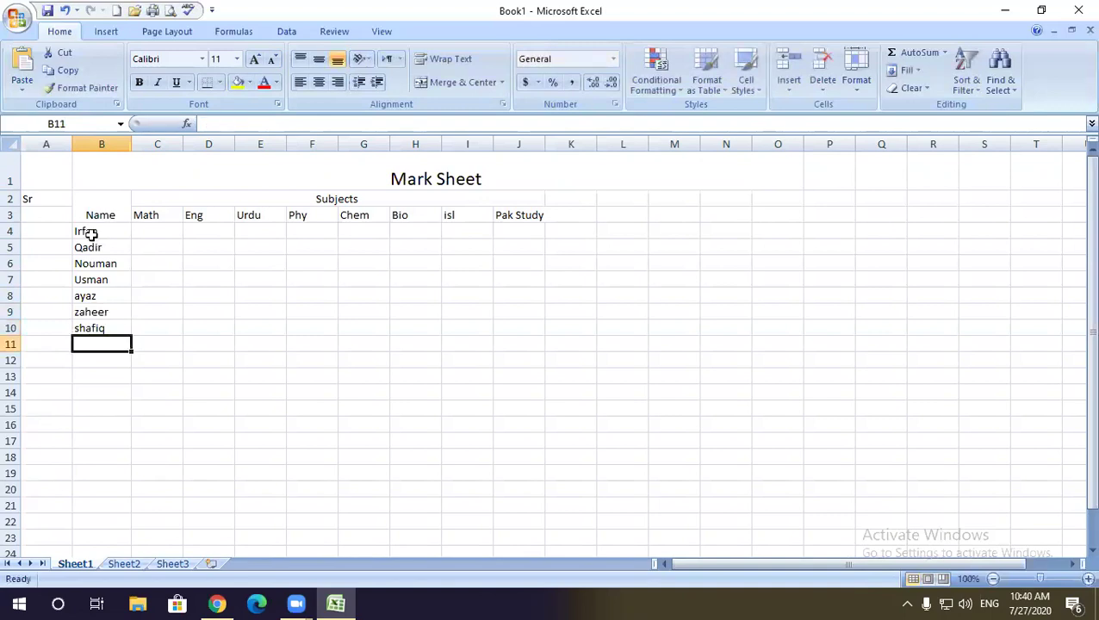
text(shakeel)
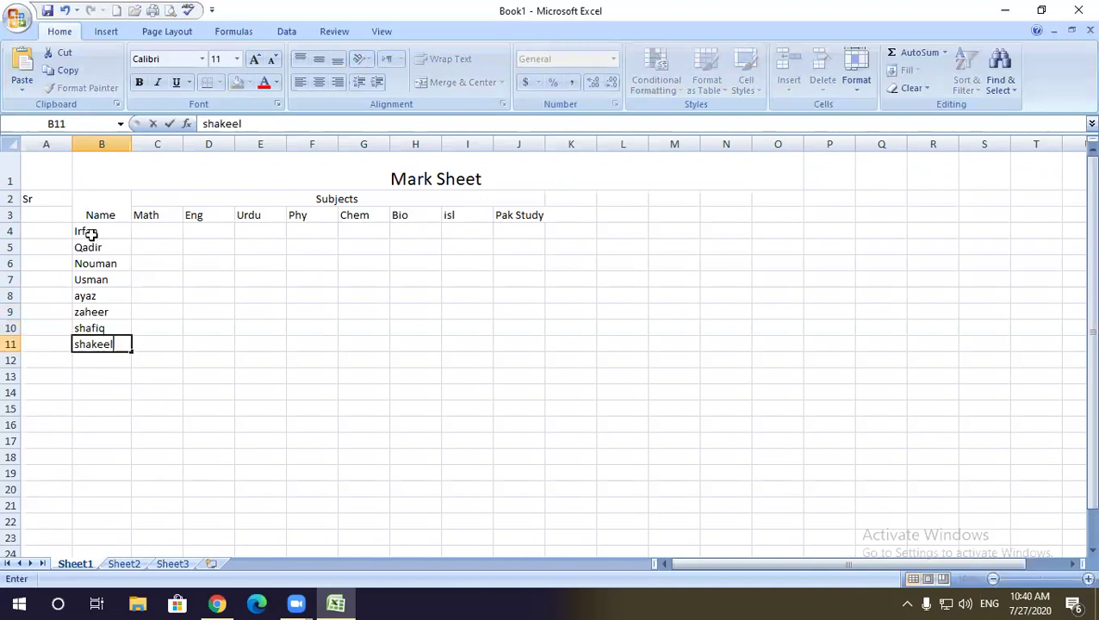
click(178, 328)
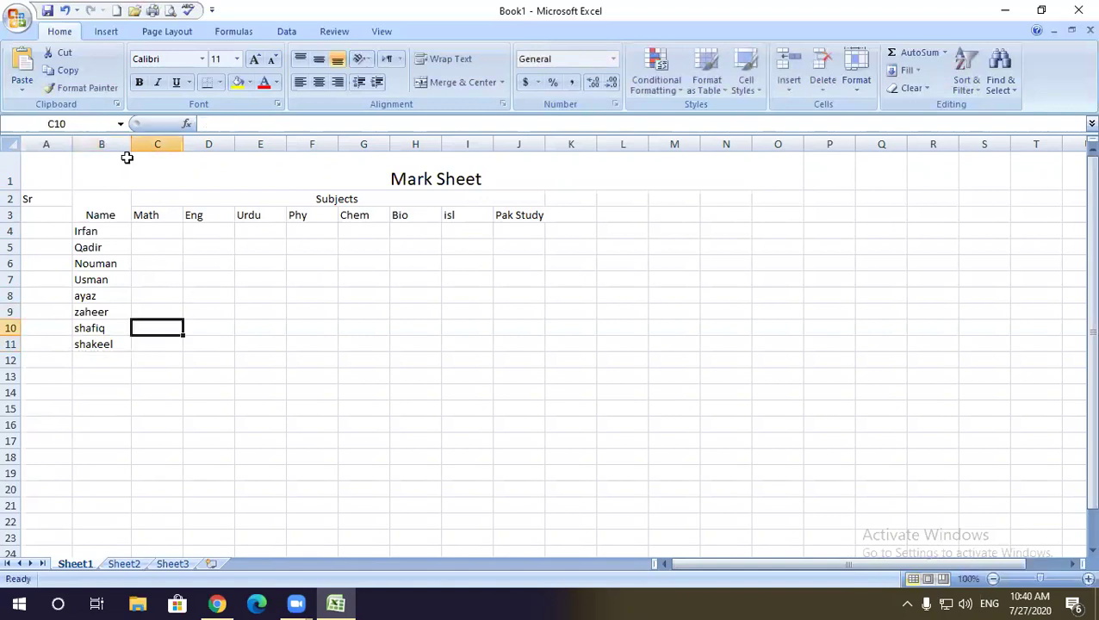
Step: Widen the Name column B slightly
drag(131, 136, 154, 142)
click(191, 262)
drag(190, 236, 537, 326)
click(263, 294)
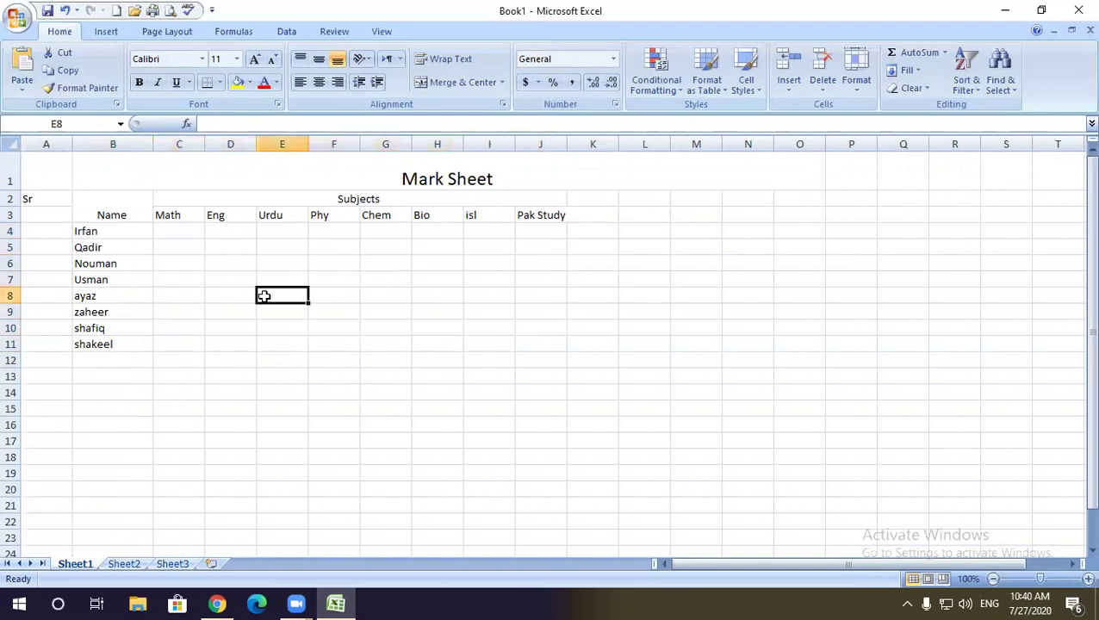
Step: Enter the first student's marks in row 4: Math 89, Eng 96 and Urdu 90
click(174, 230)
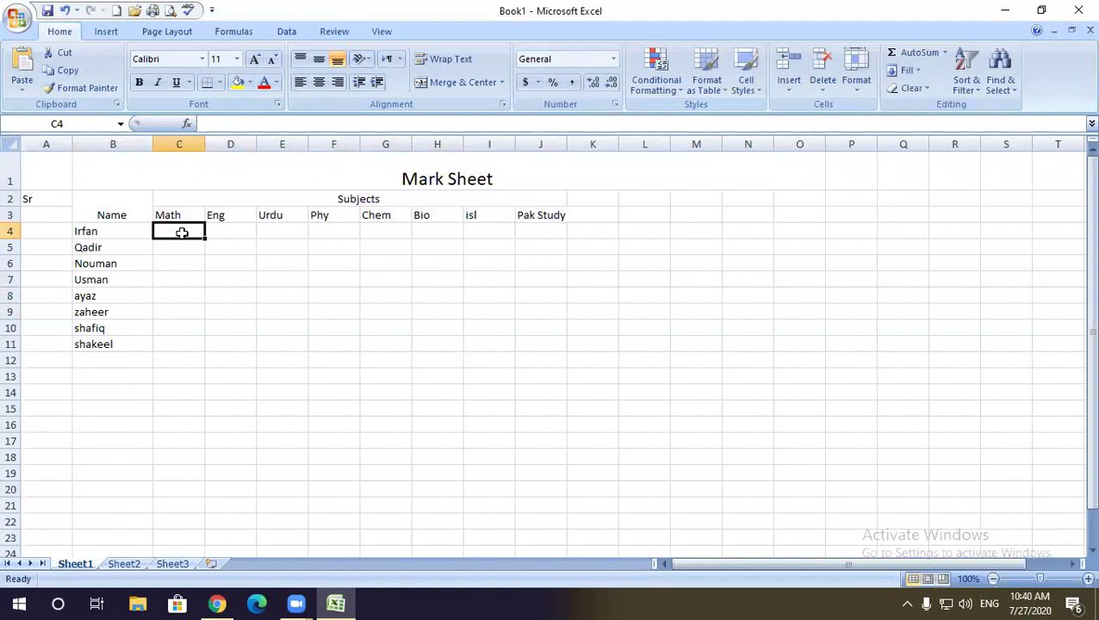
text(89)
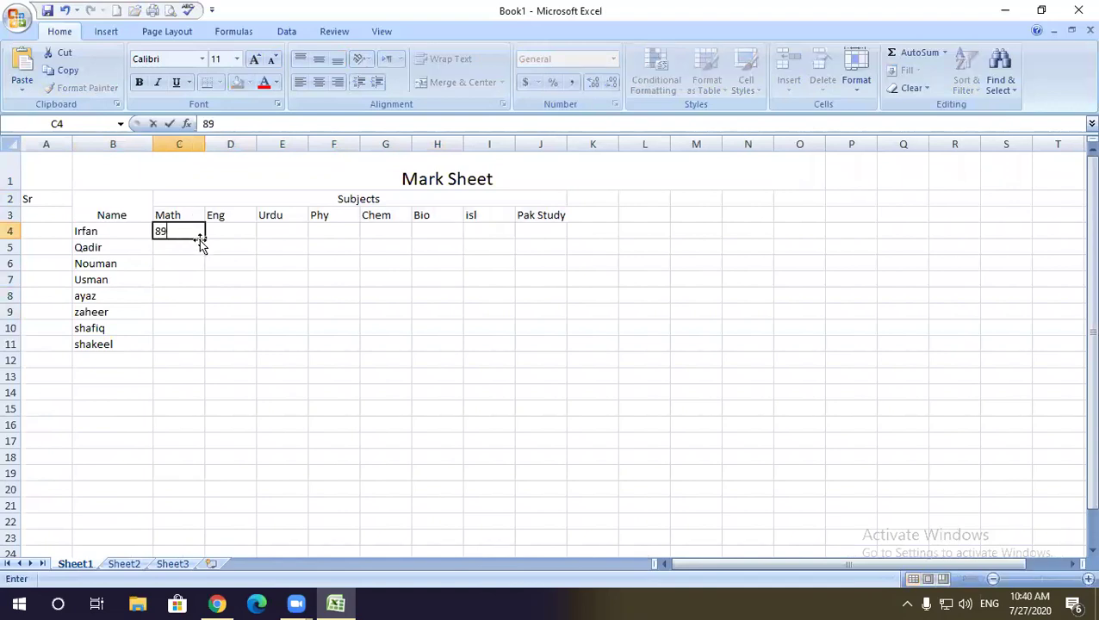
click(228, 229)
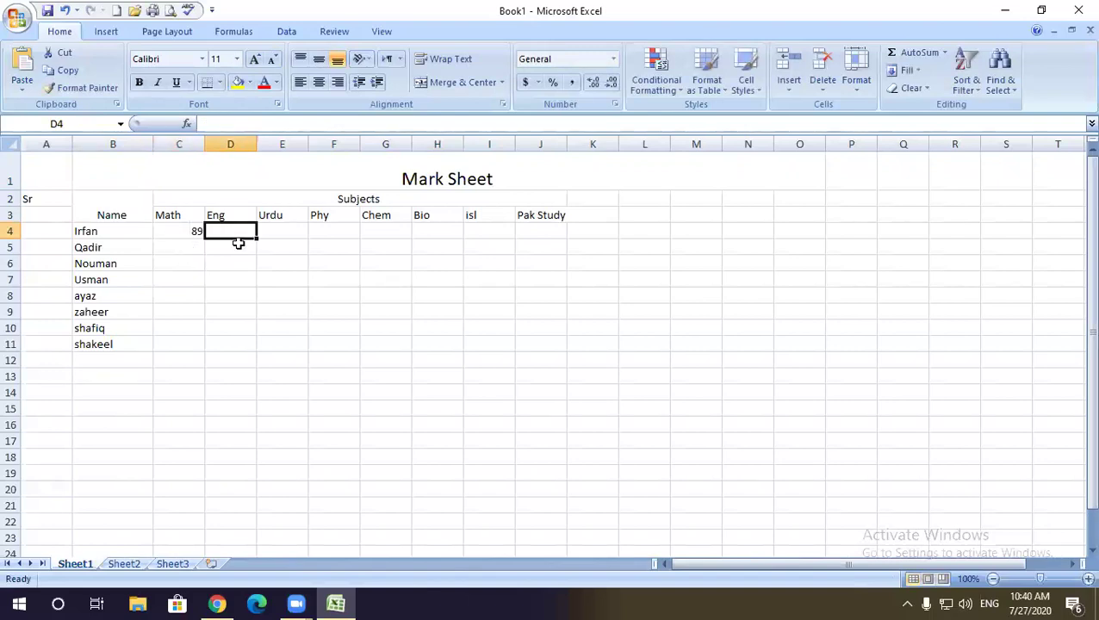
text(96)
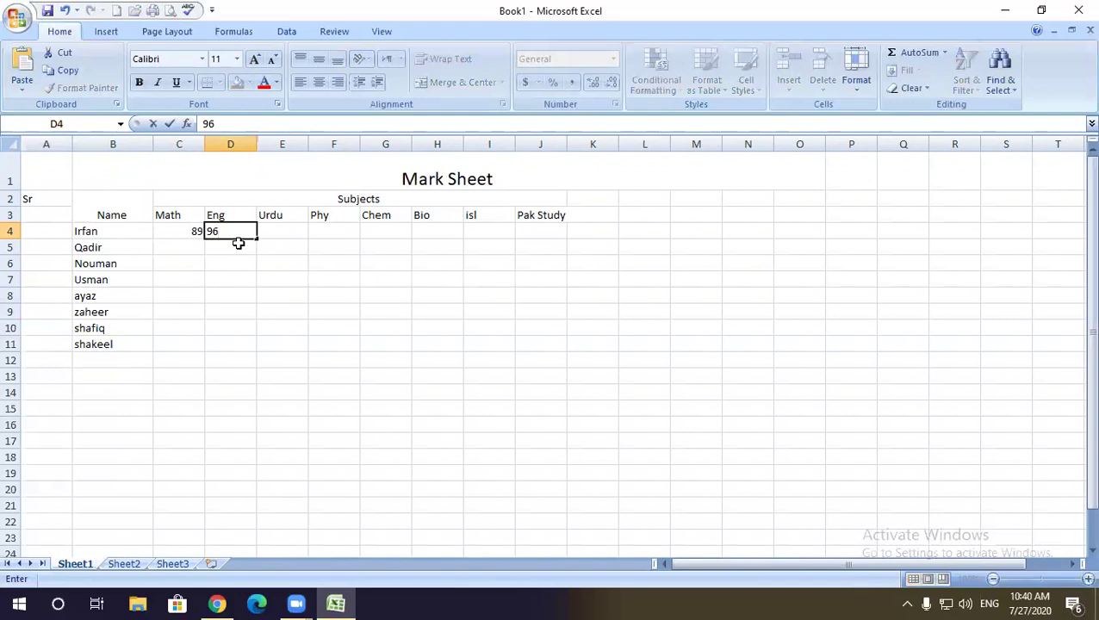
key(Tab)
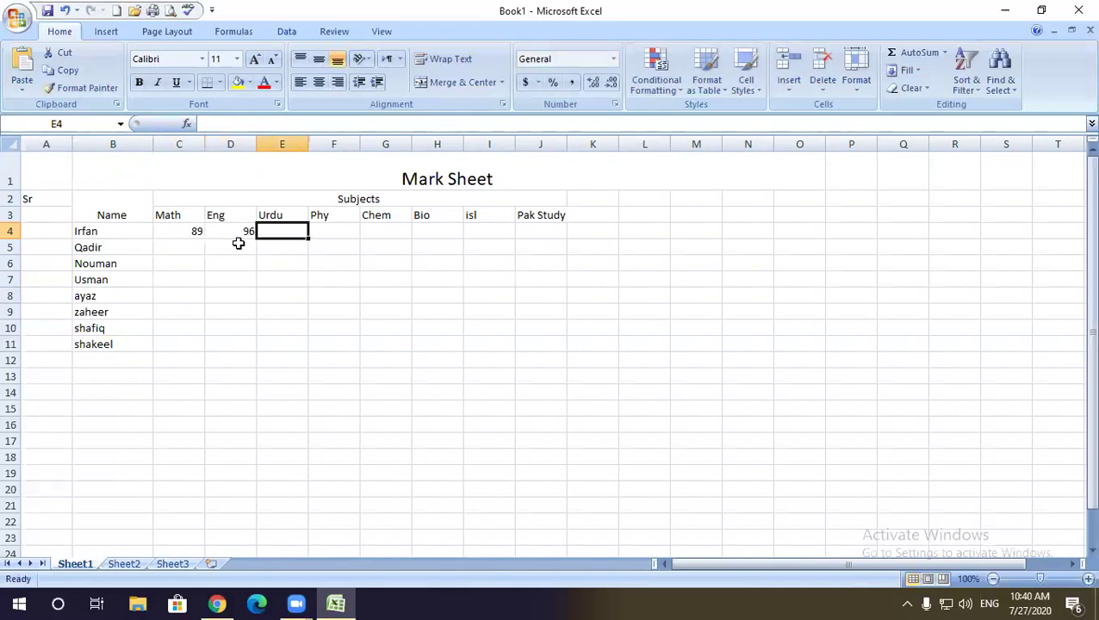
text(90)
key(Tab)
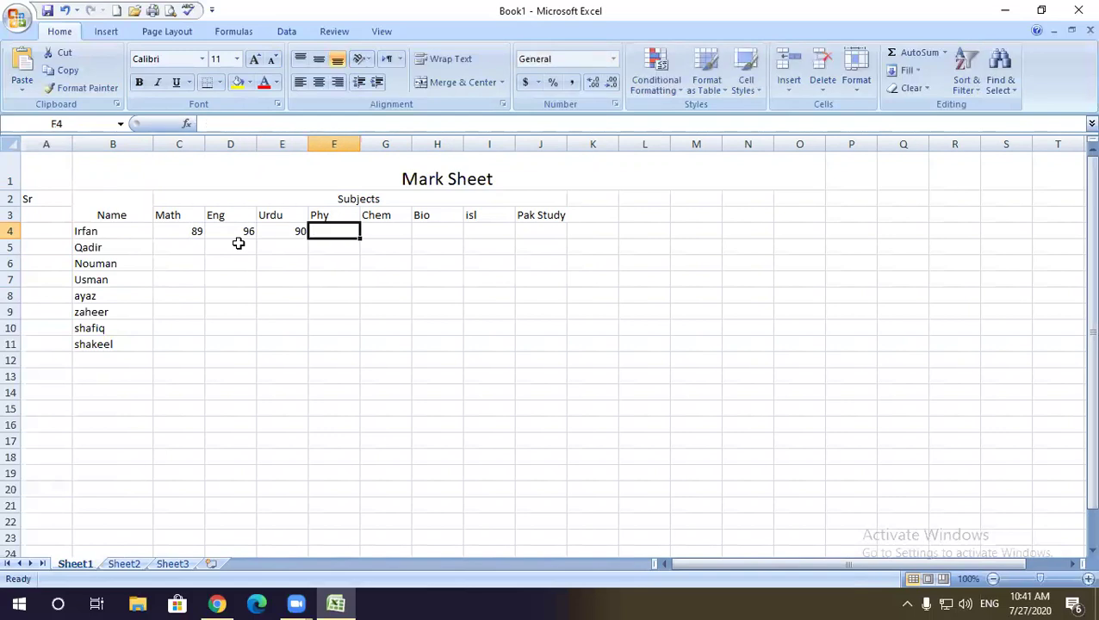
Step: Enter the first student's Phy mark 89 in F4 and Chem mark 85 in G4
text(89)
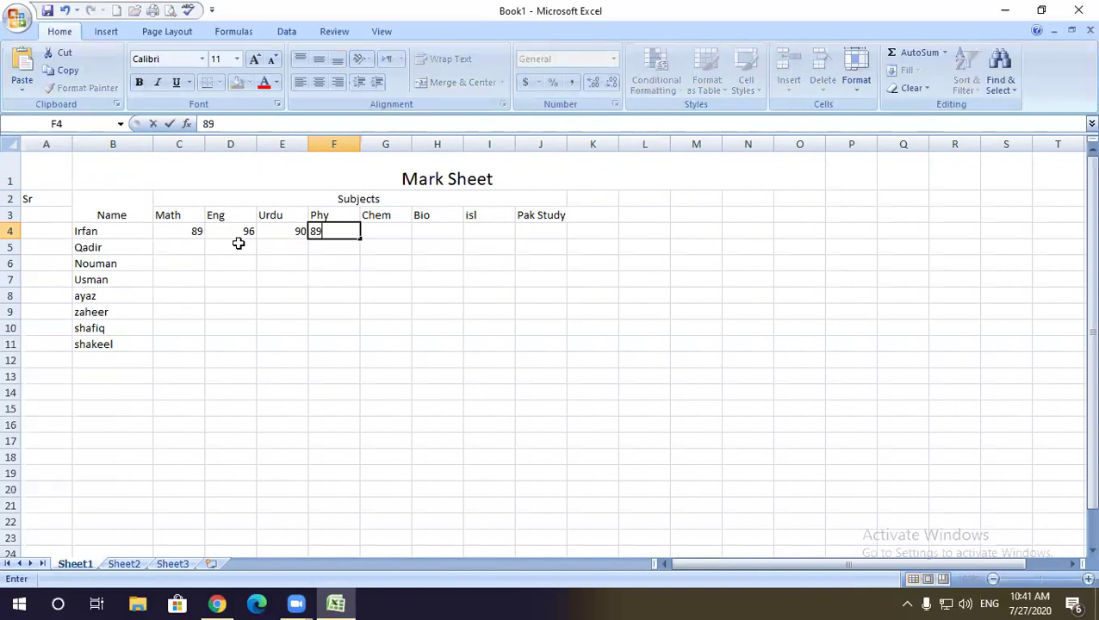
key(Tab)
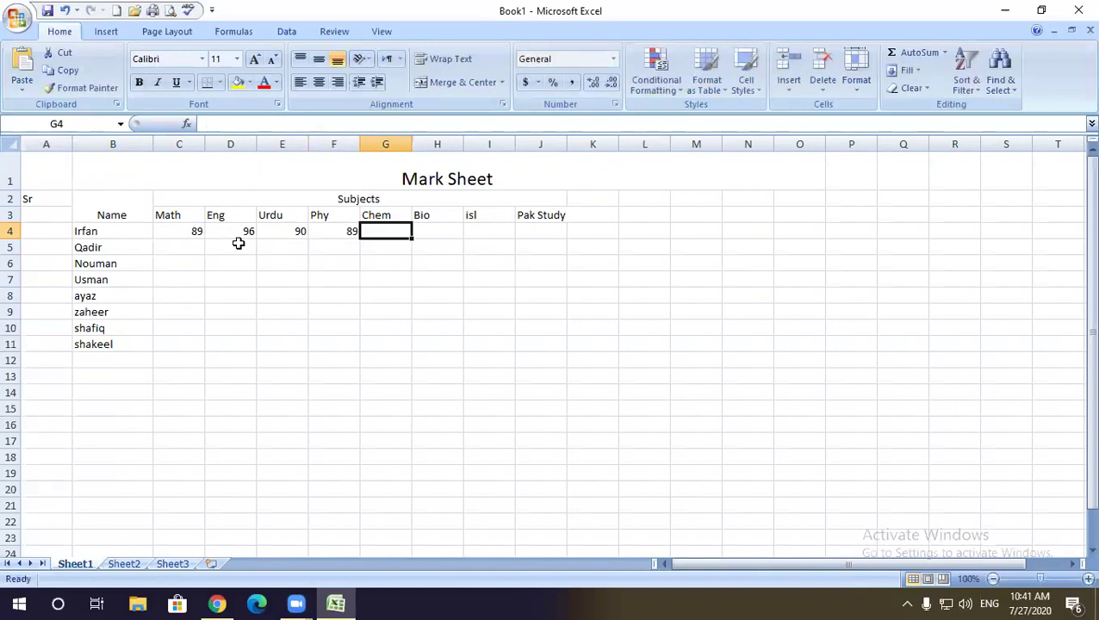
text(85)
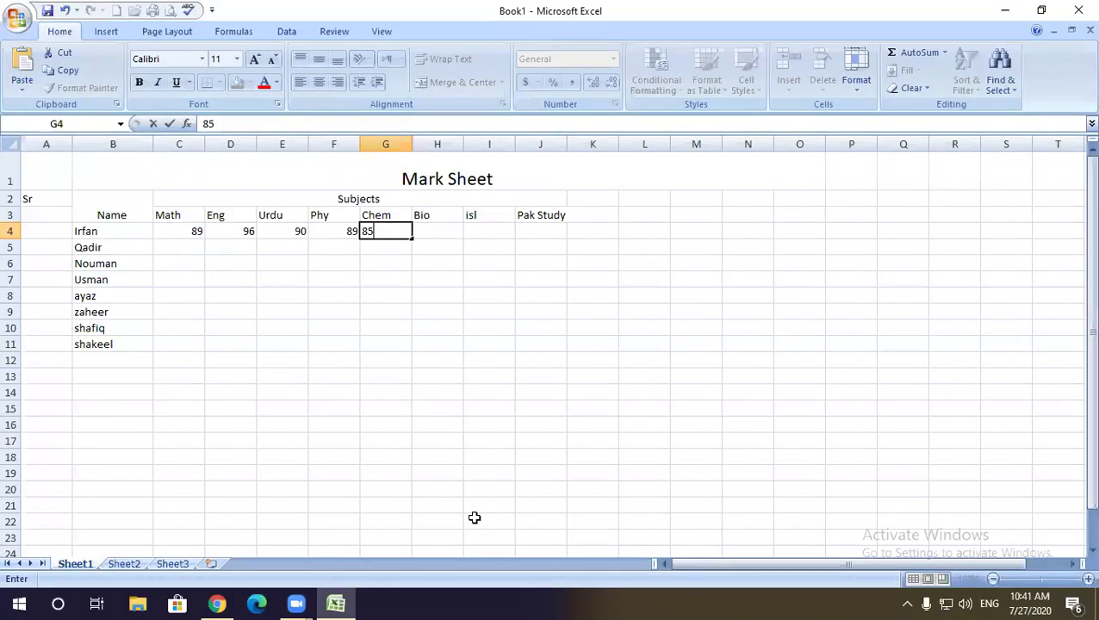
click(438, 230)
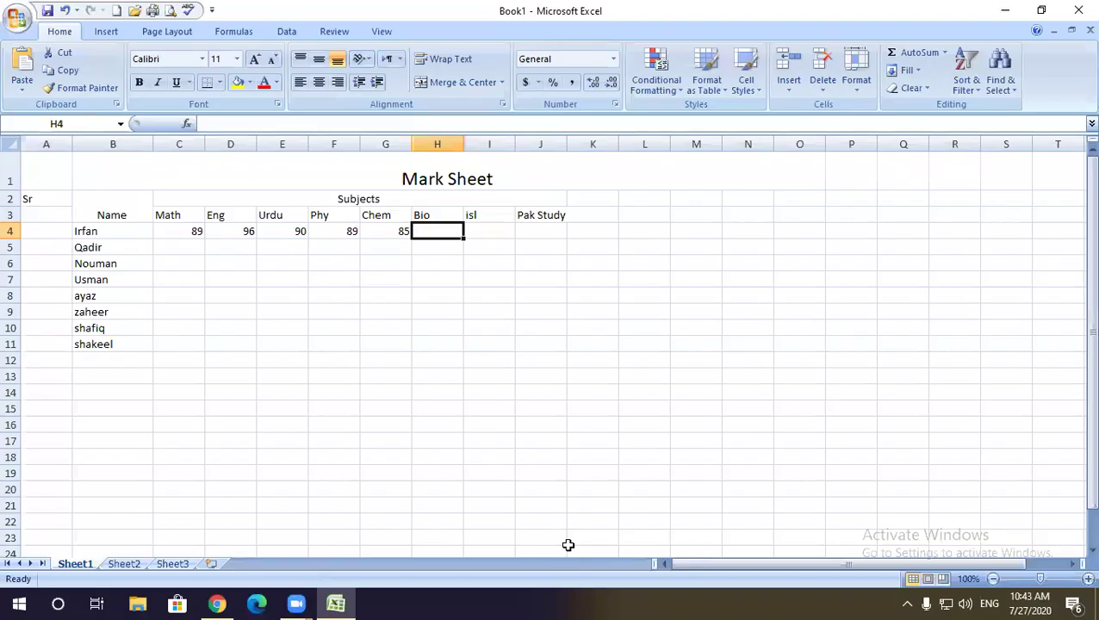
click(883, 594)
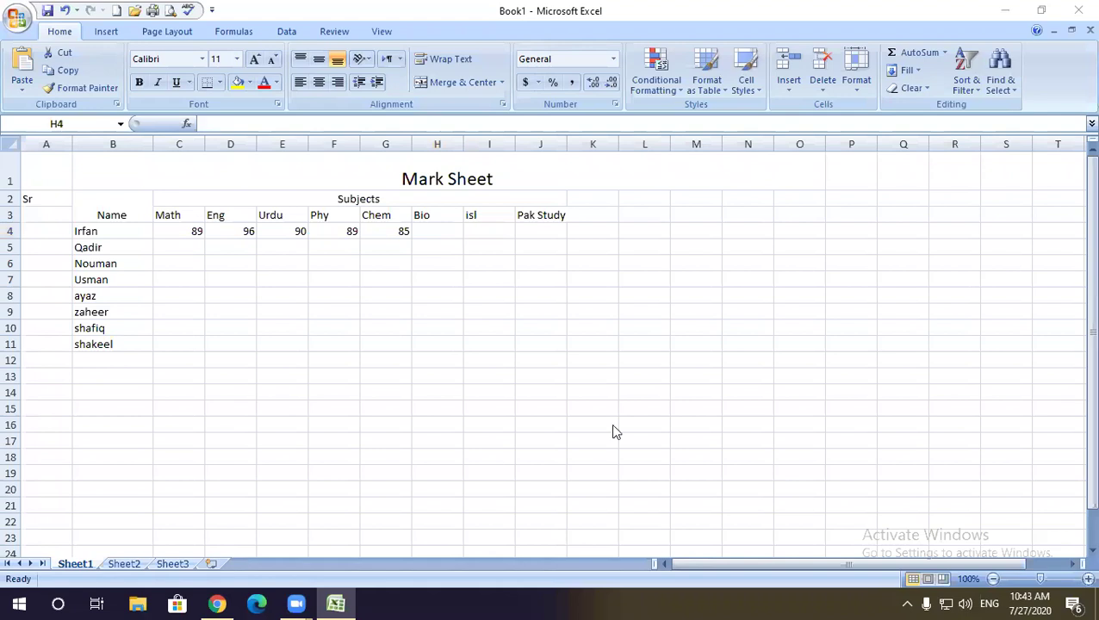
click(312, 413)
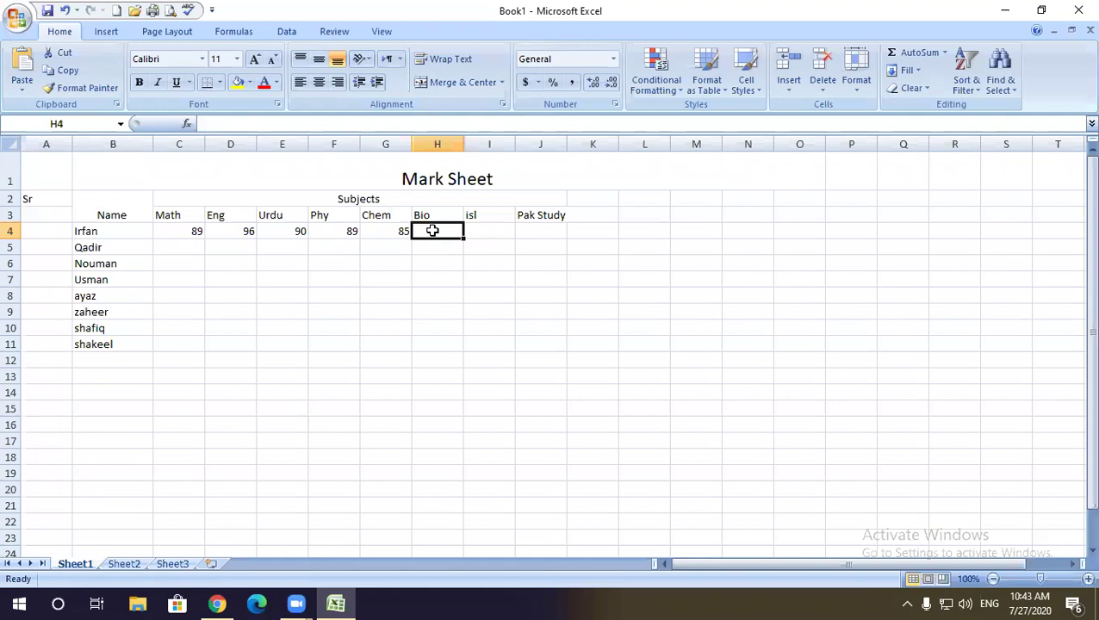
Step: Complete the first student's marks in H4 to J4: Bio 95, isl 45 and Pak Study 40
text(95)
key(Tab)
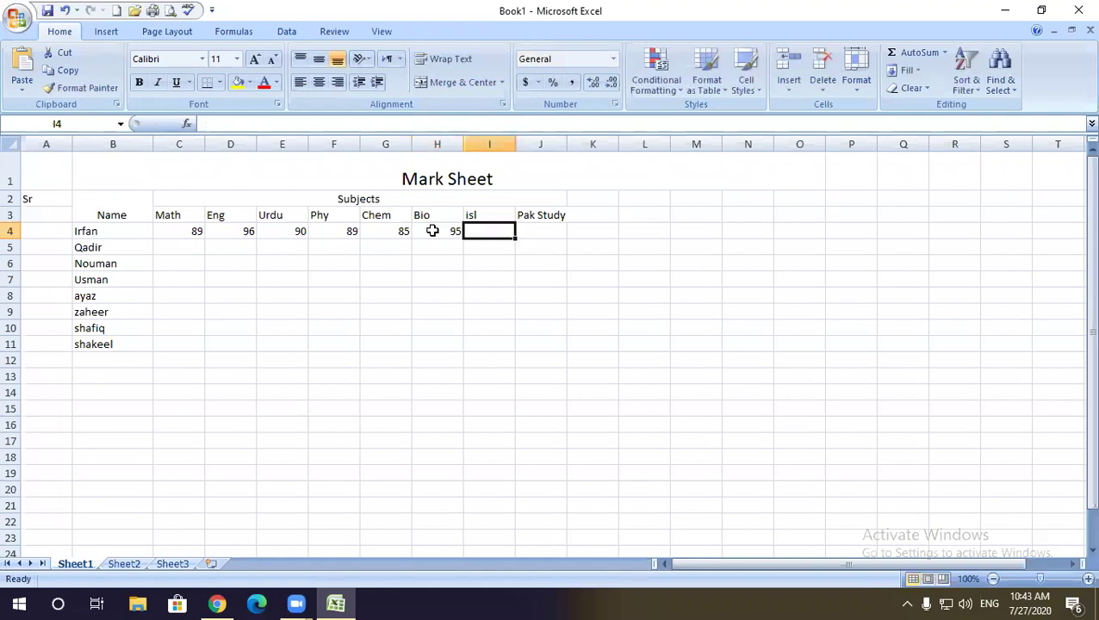
text(45)
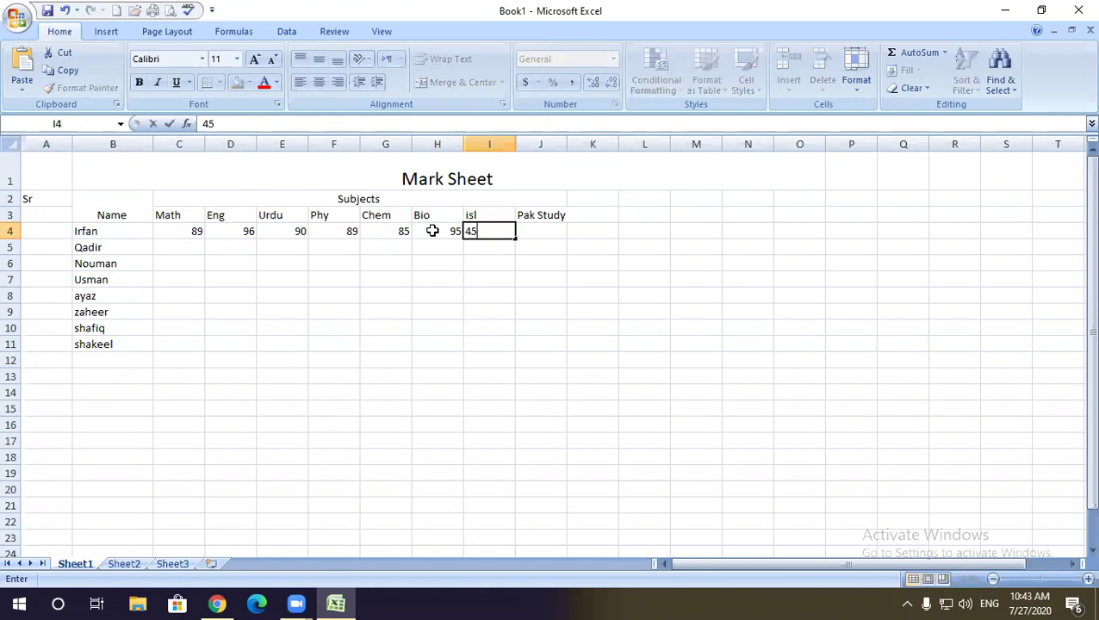
key(Tab)
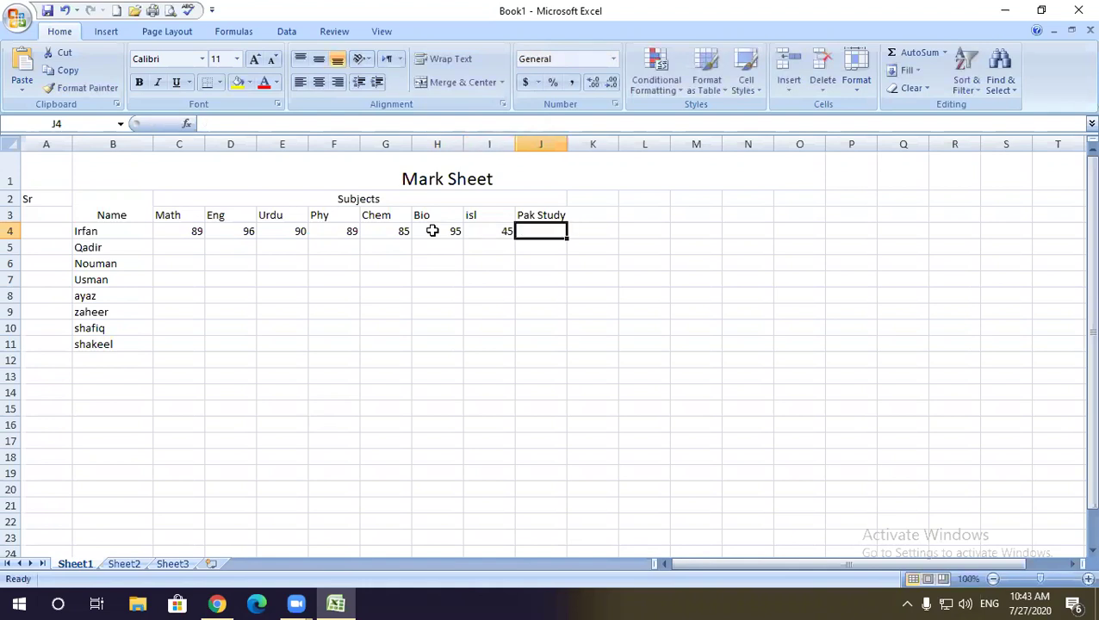
text(40)
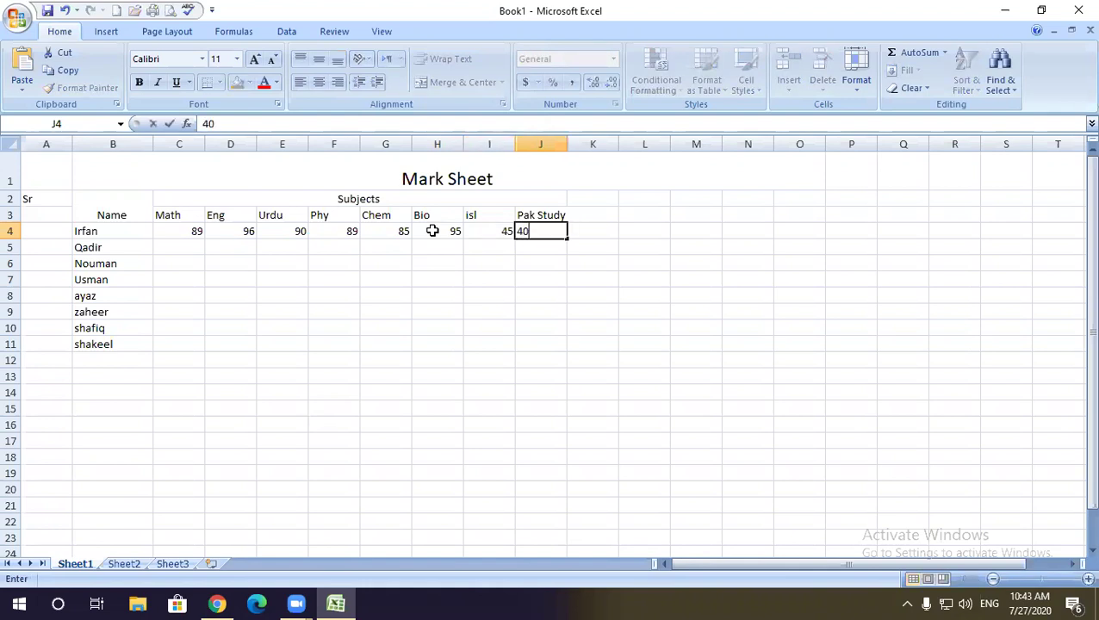
click(459, 343)
Step: Fill the first student's marks in C4:J4 down to row 11 for all the other students
drag(176, 231, 396, 233)
drag(502, 236, 569, 239)
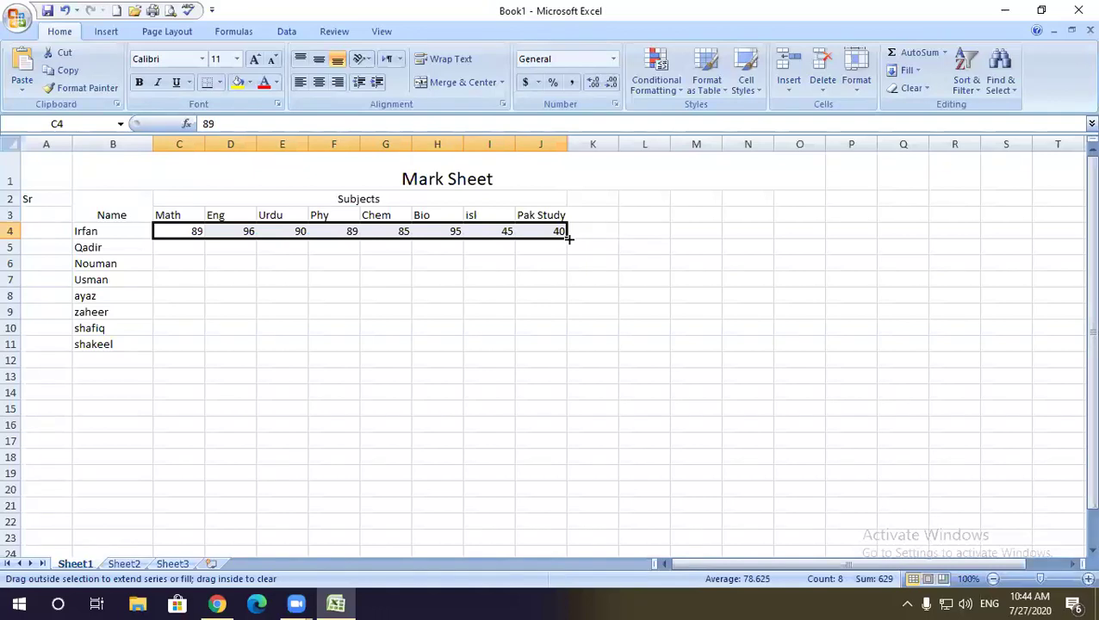
drag(569, 239, 566, 352)
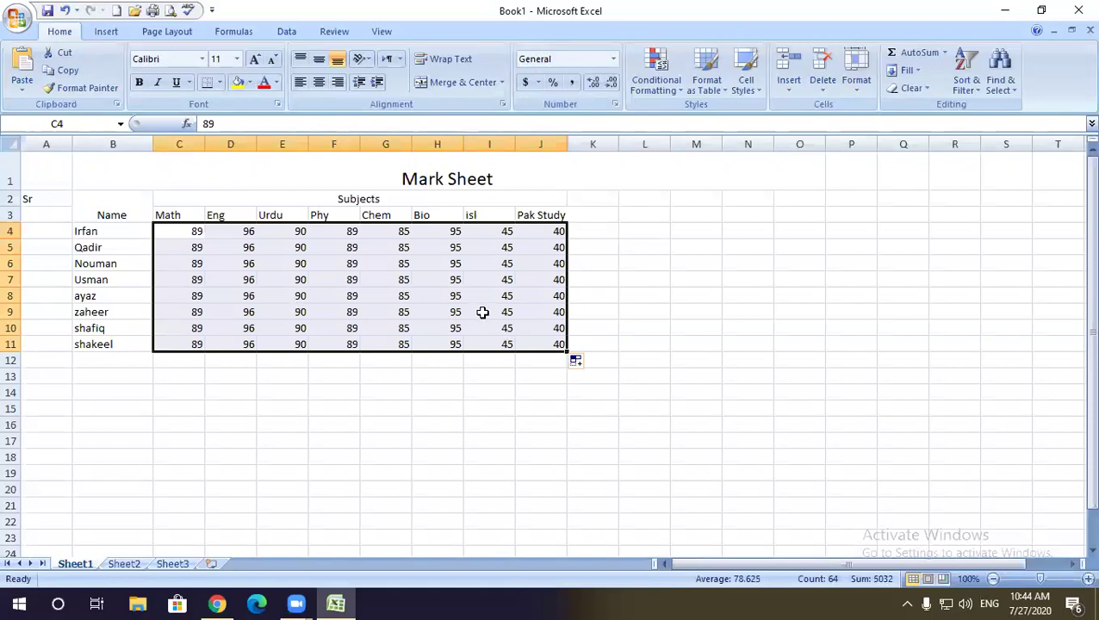
Step: Change the second student's marks in row 5 to Math 70, Urdu 69 and Pak Study 30
click(191, 247)
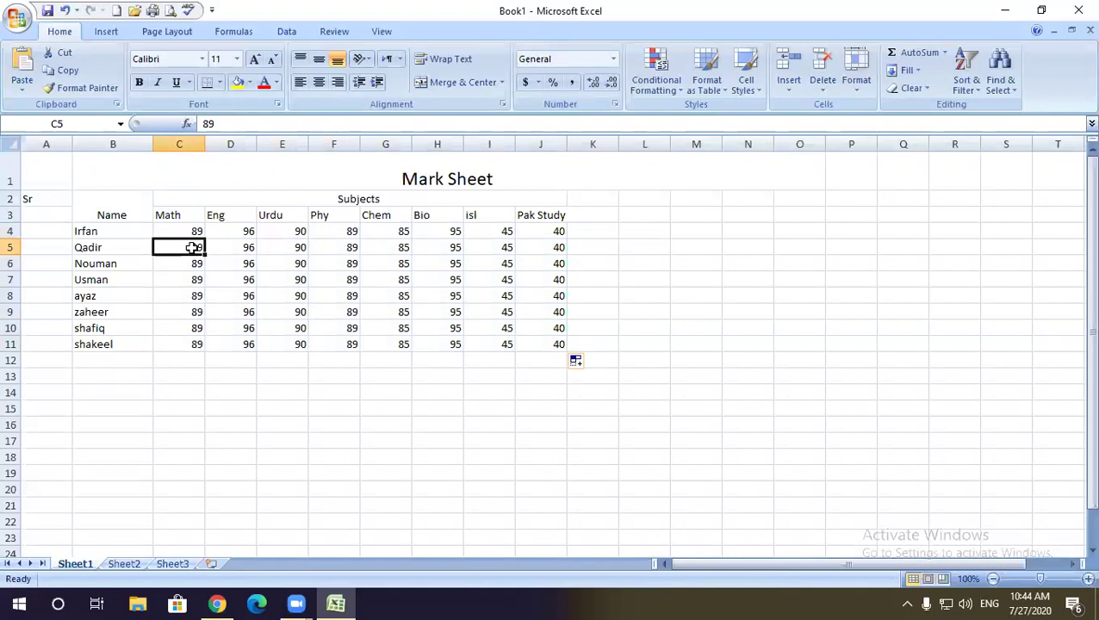
text(70)
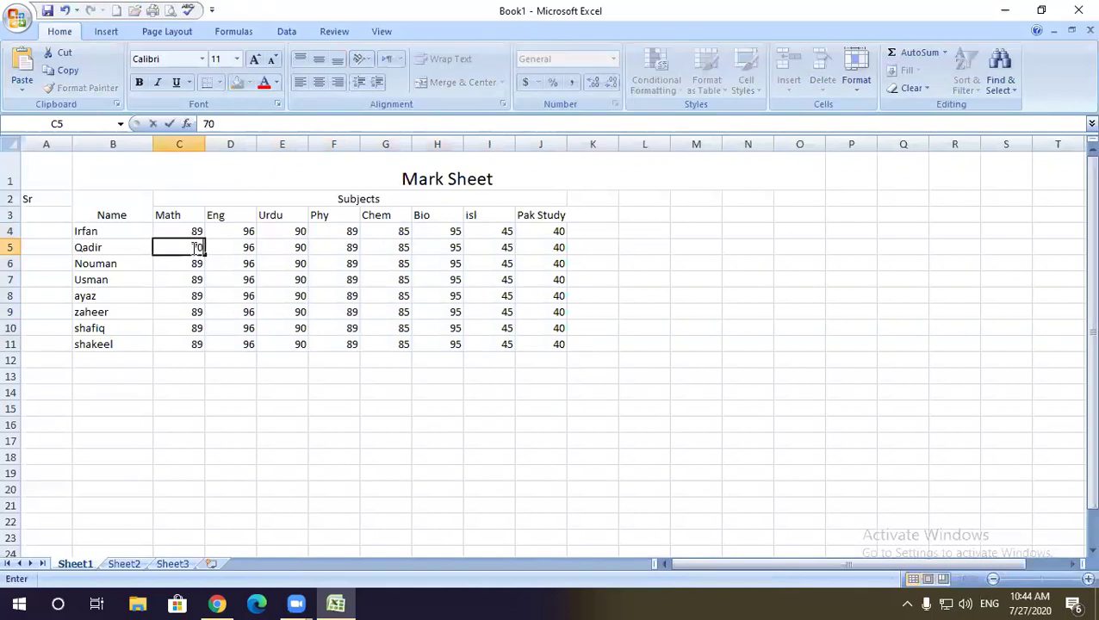
key(Tab)
key(Tab)
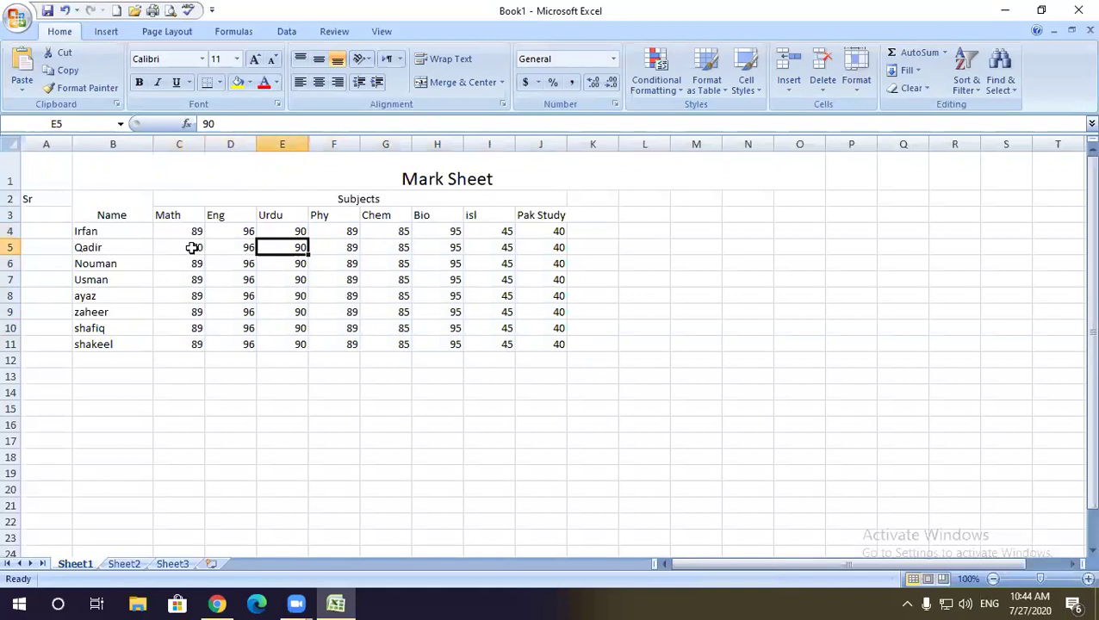
text(69)
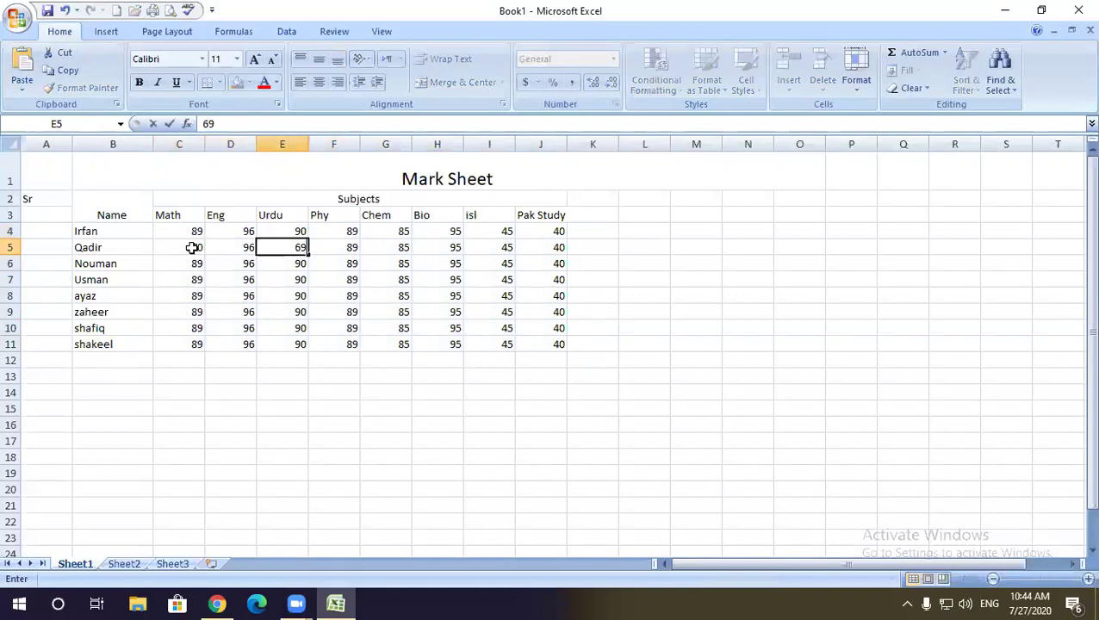
key(Tab)
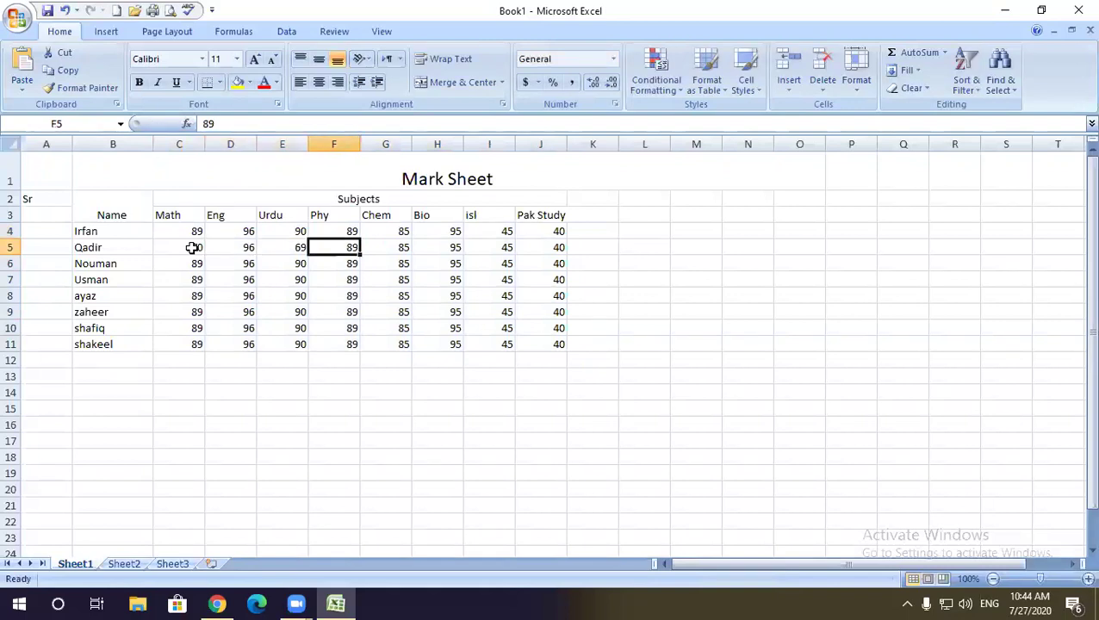
key(Tab)
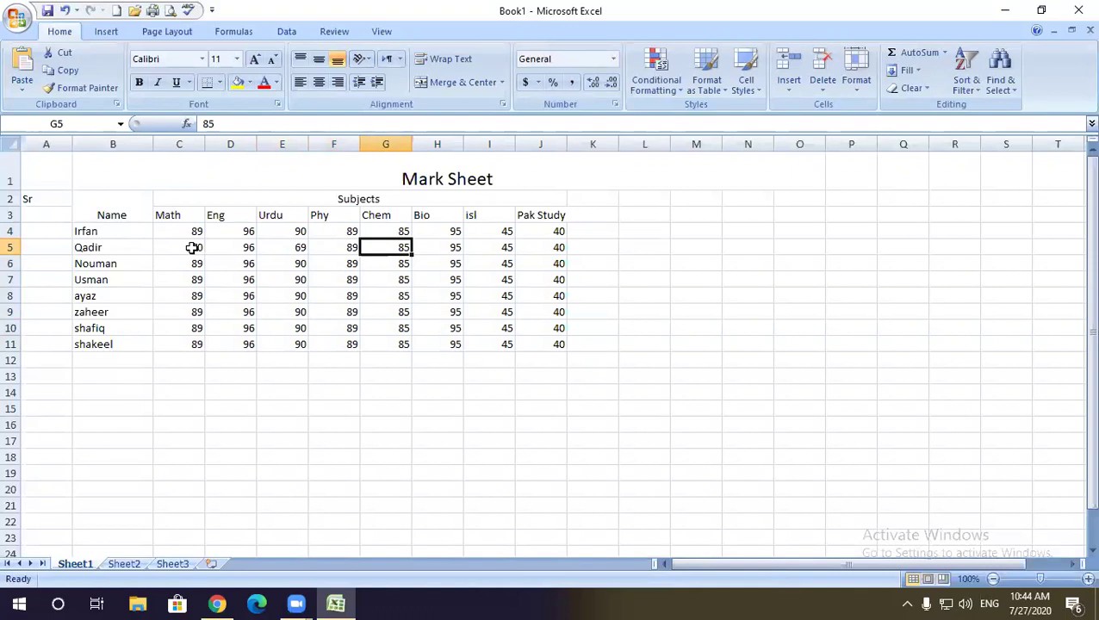
click(559, 250)
text(30)
click(367, 310)
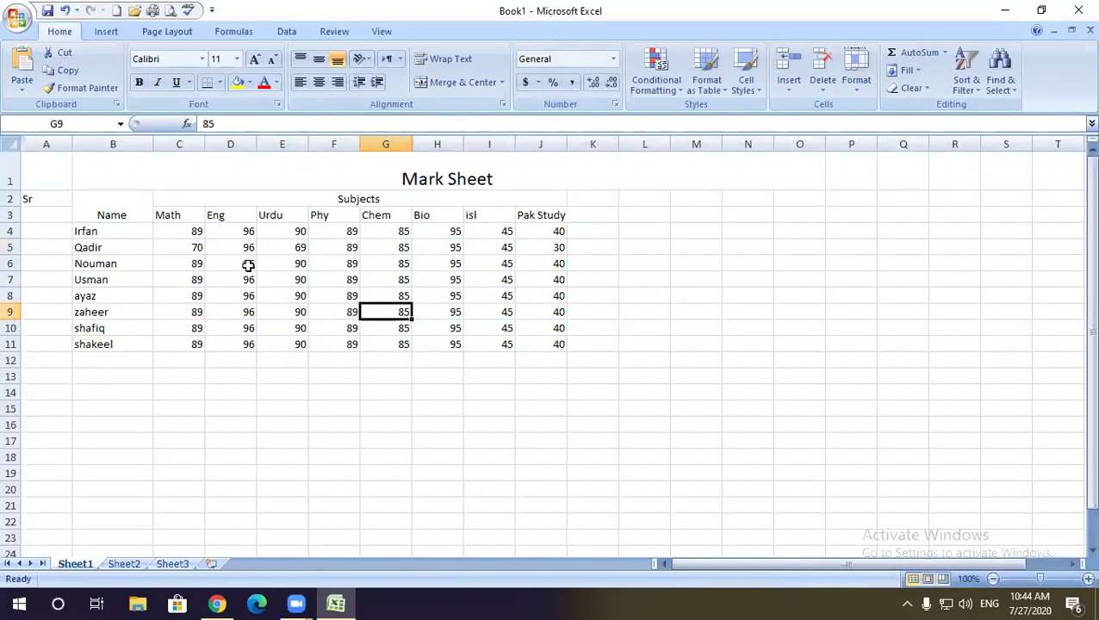
Step: Change the third student's marks in row 6 to Math 85, Eng 90 and Phy 80
click(191, 263)
text(85)
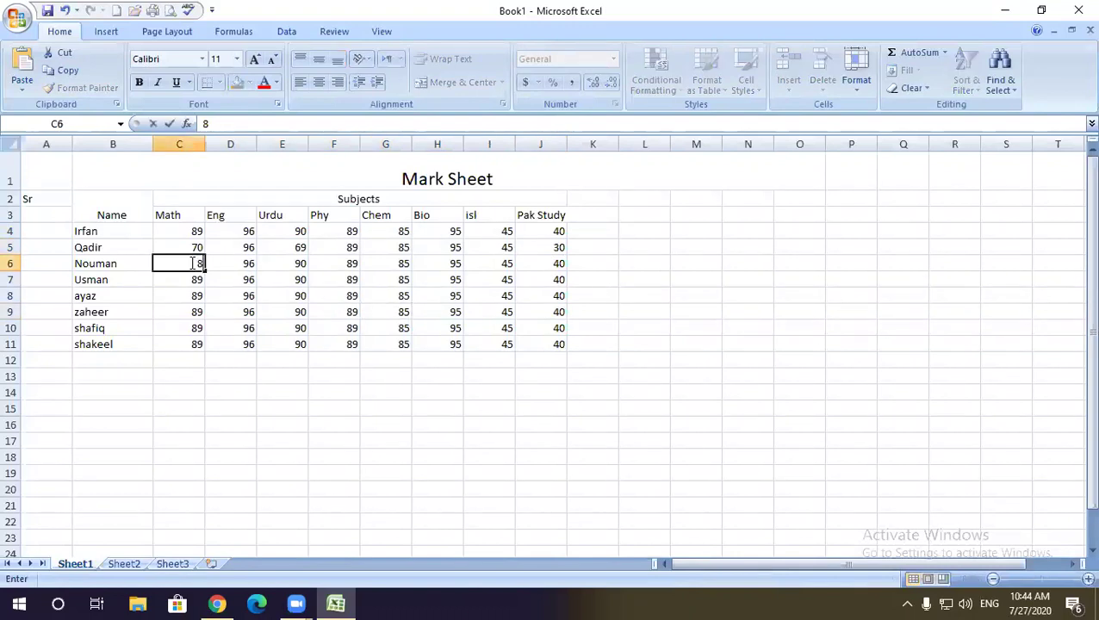
click(249, 266)
text(90)
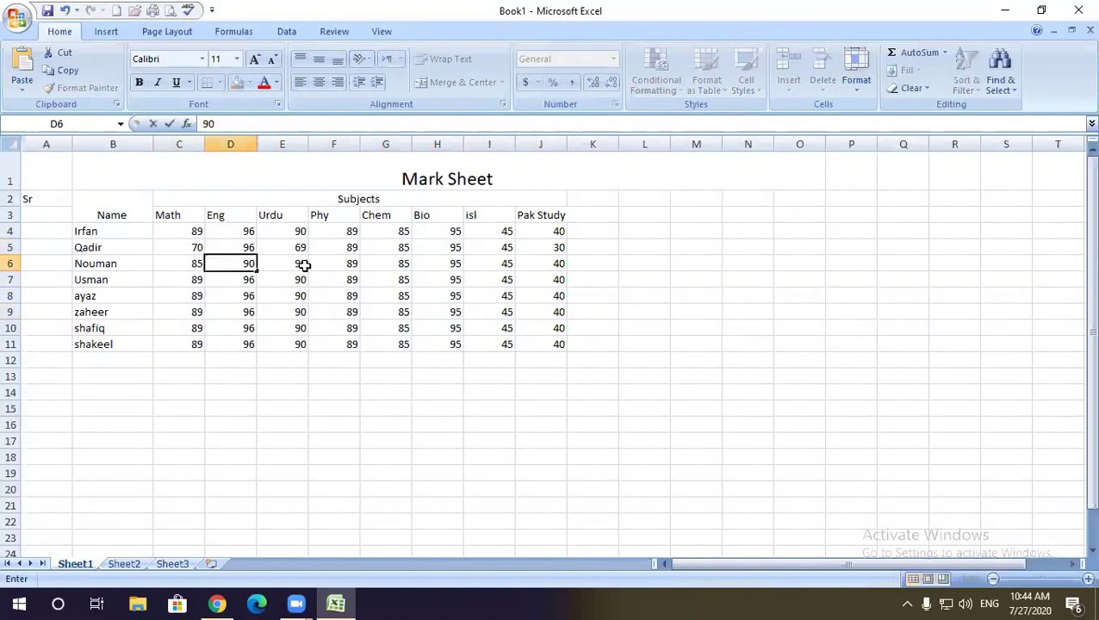
click(355, 267)
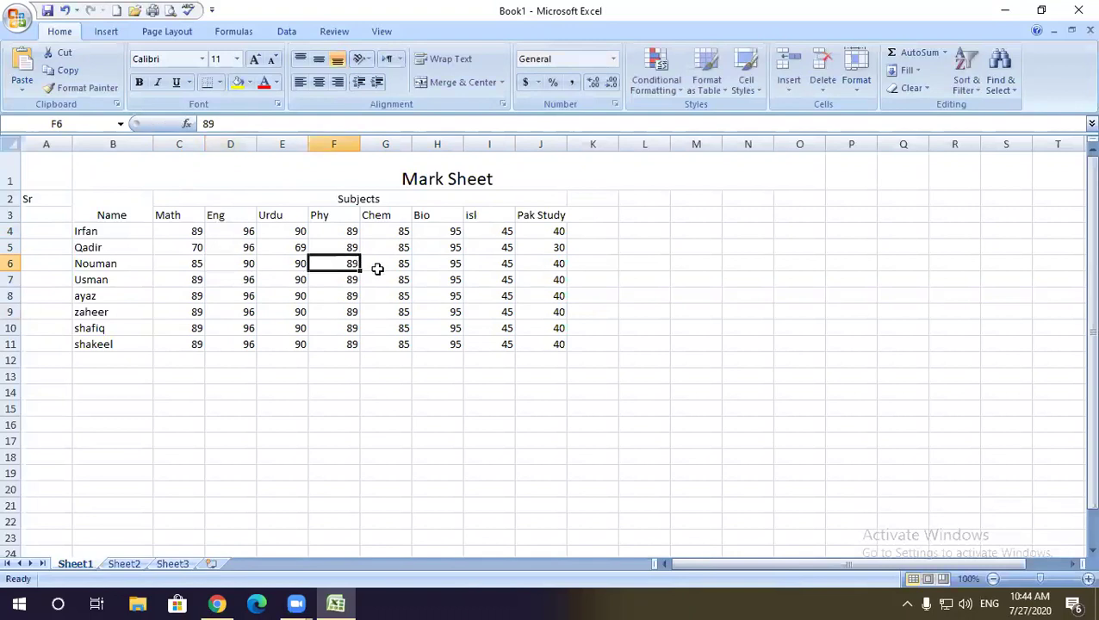
text(80)
click(343, 312)
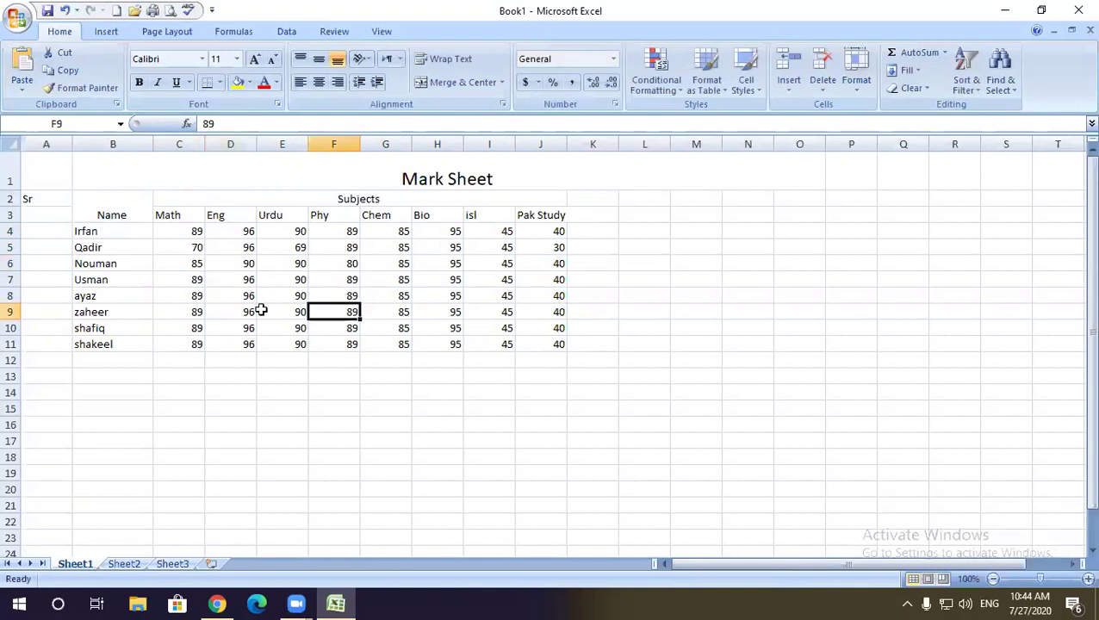
Step: Change the marks in C8 to F8 to Math 65, Eng 56, Urdu 78 and Phy 62
click(194, 297)
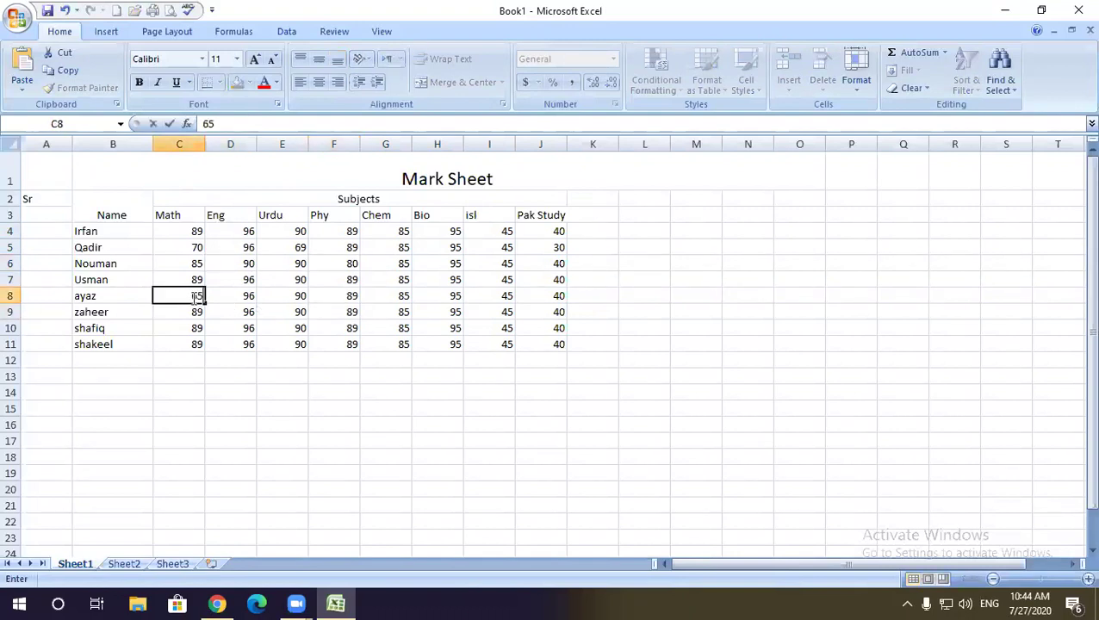
key(Tab)
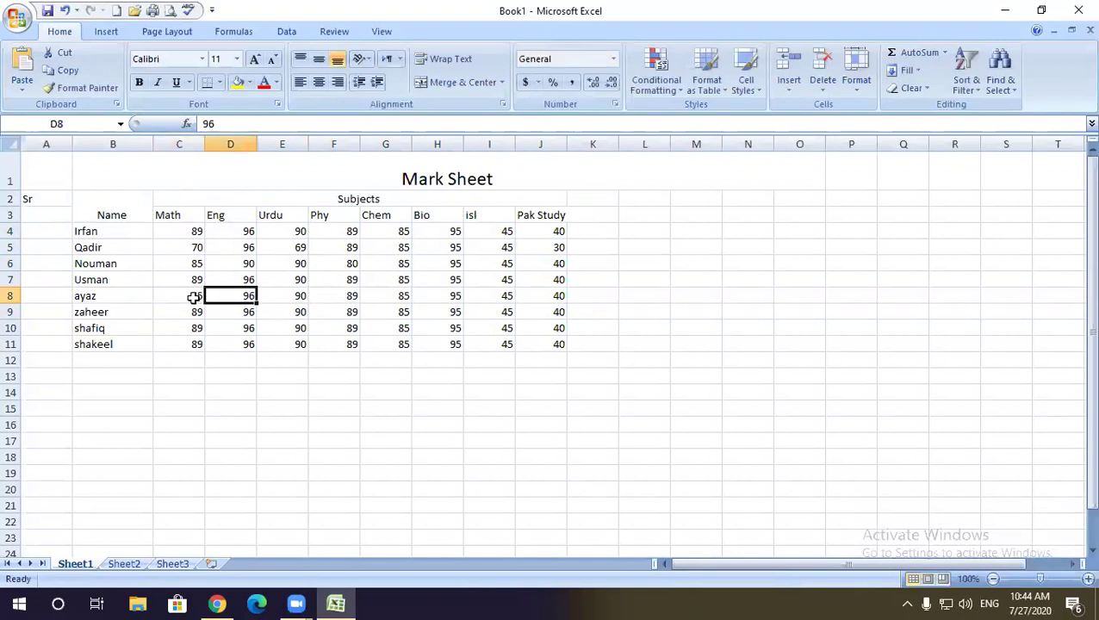
text(56)
key(Tab)
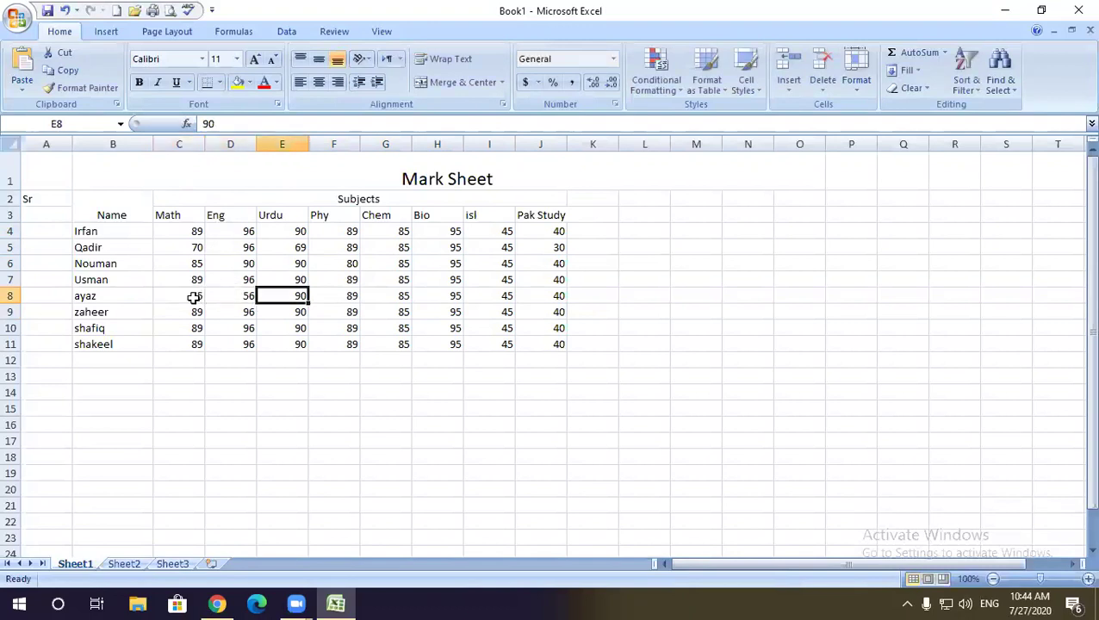
text(78)
key(Tab)
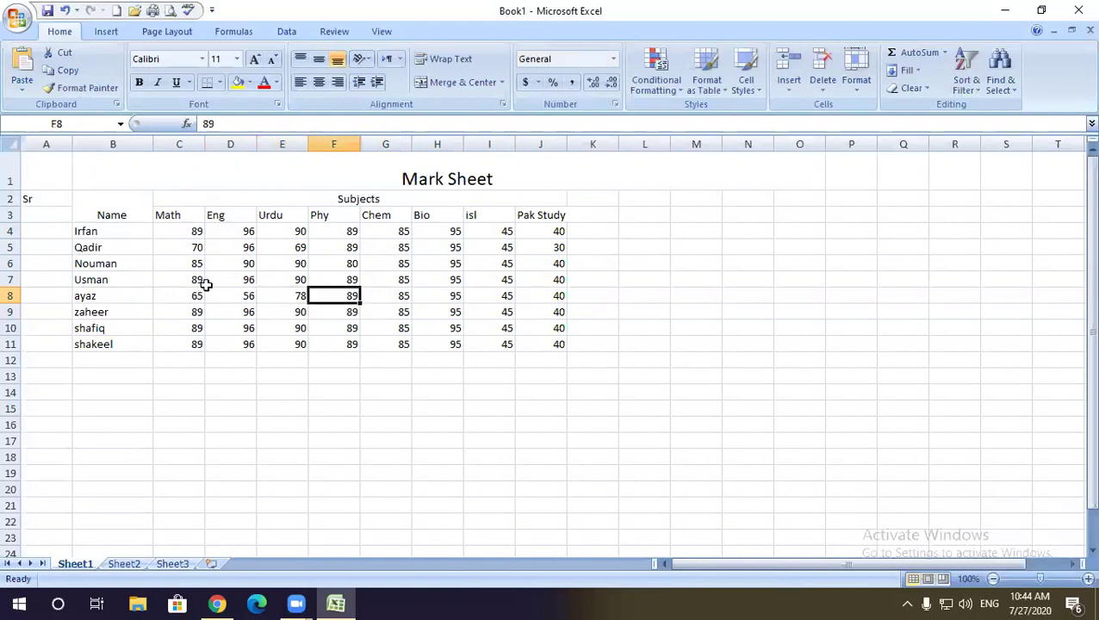
text(62)
key(Tab)
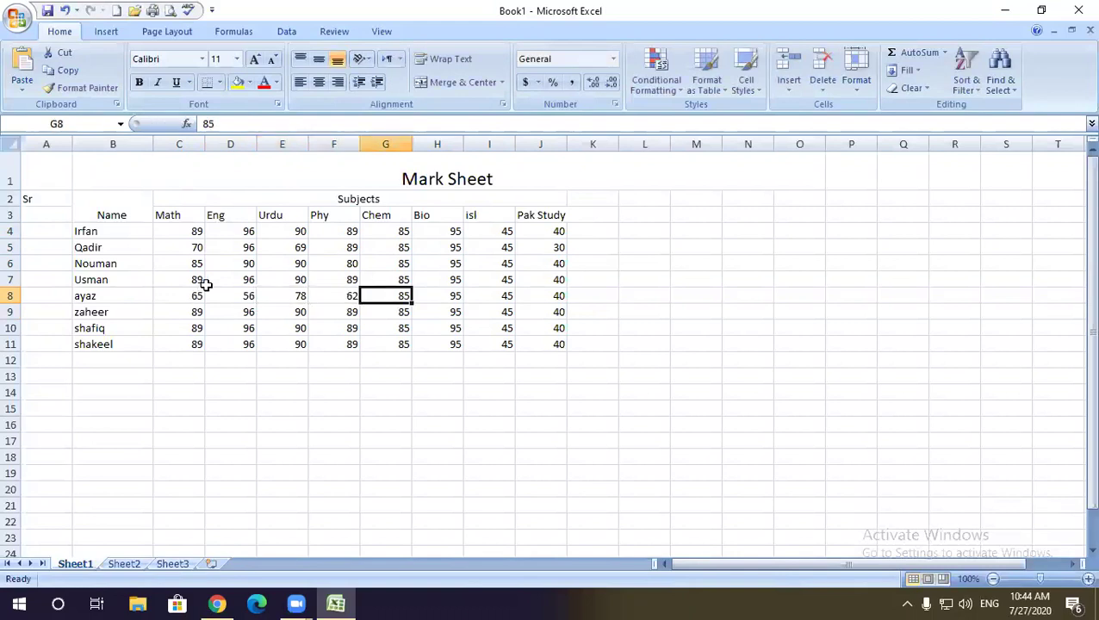
Step: Change the rest of row 8 to Chem 56, Bio 85, isl 30 and Pak Study 20
text(56)
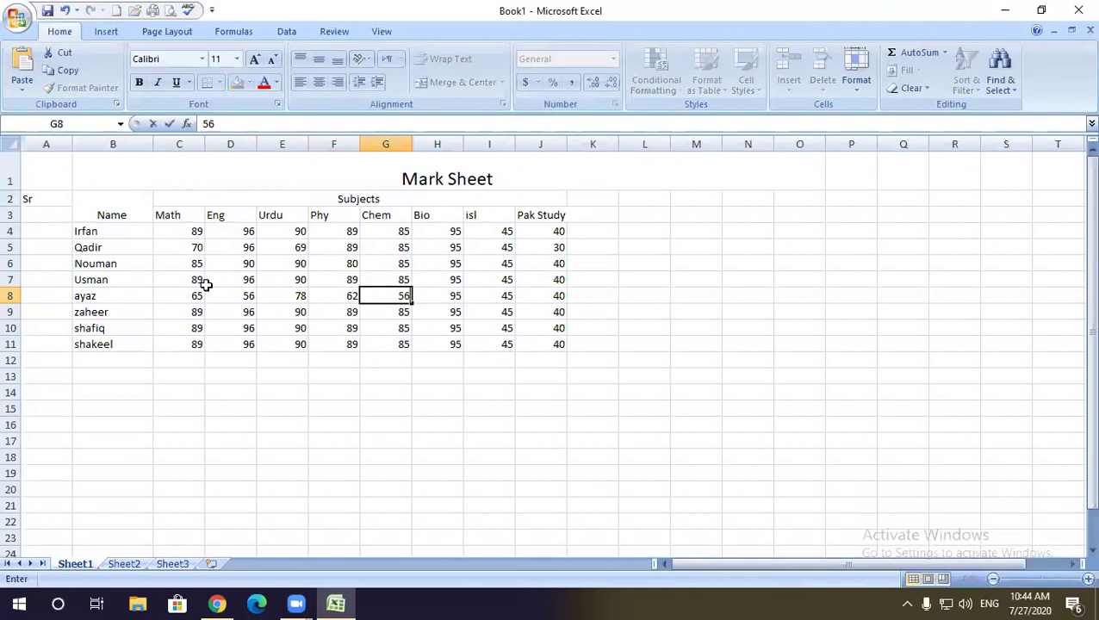
key(Tab)
text(85)
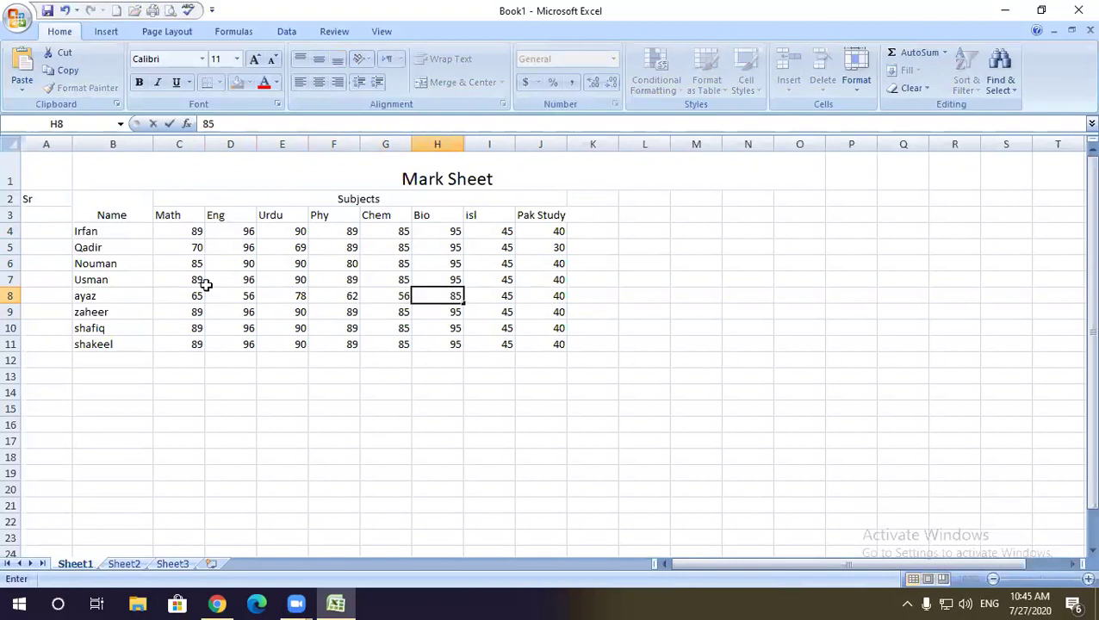
key(Tab)
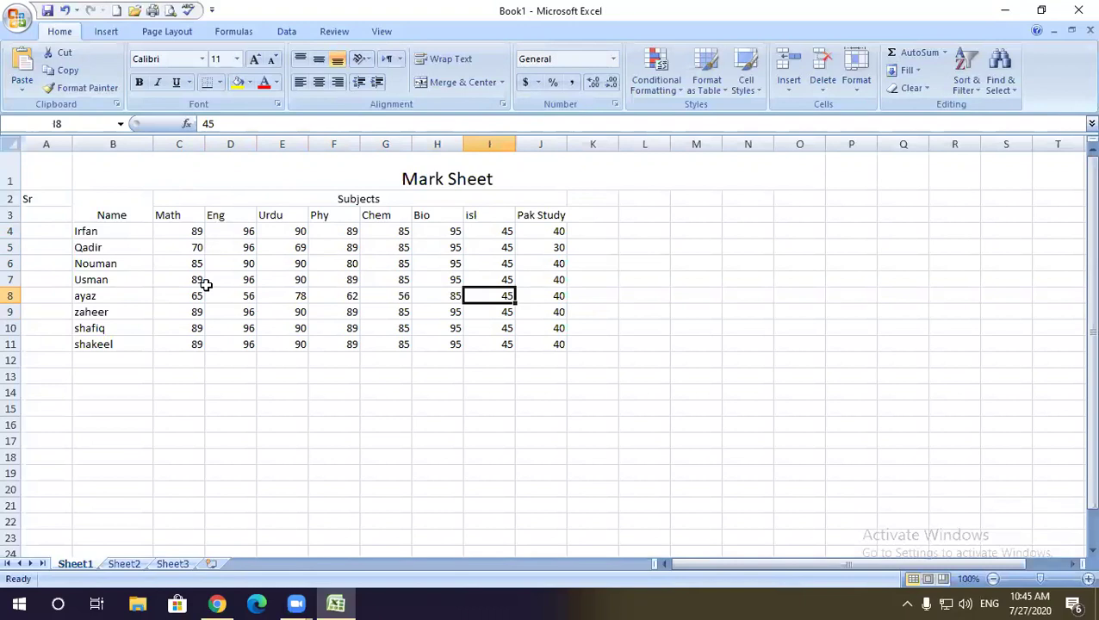
text(30)
key(Tab)
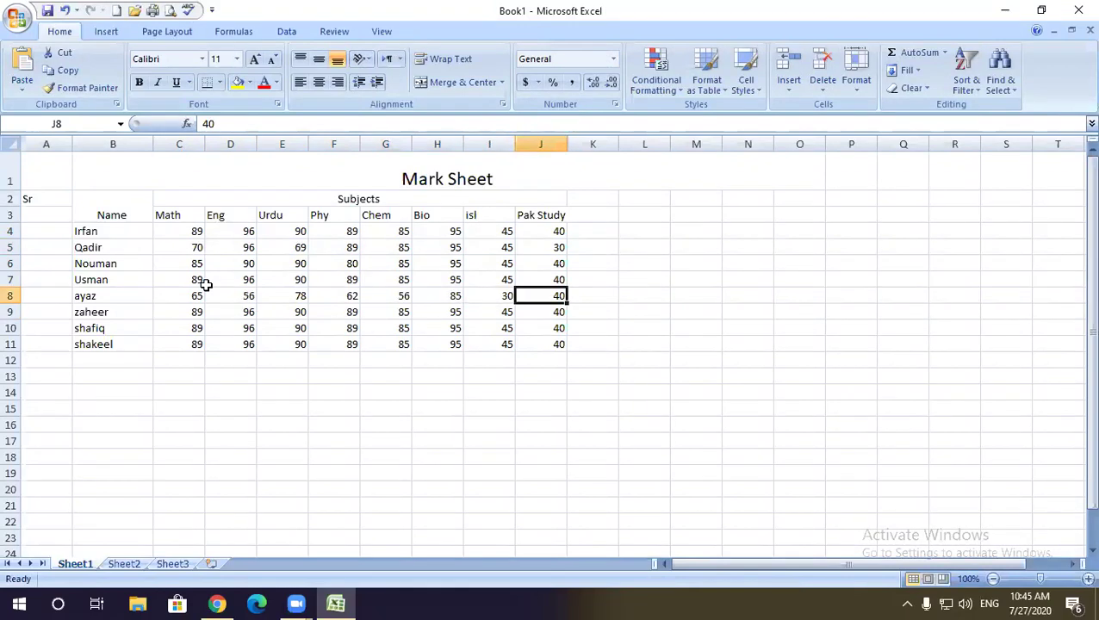
text(20)
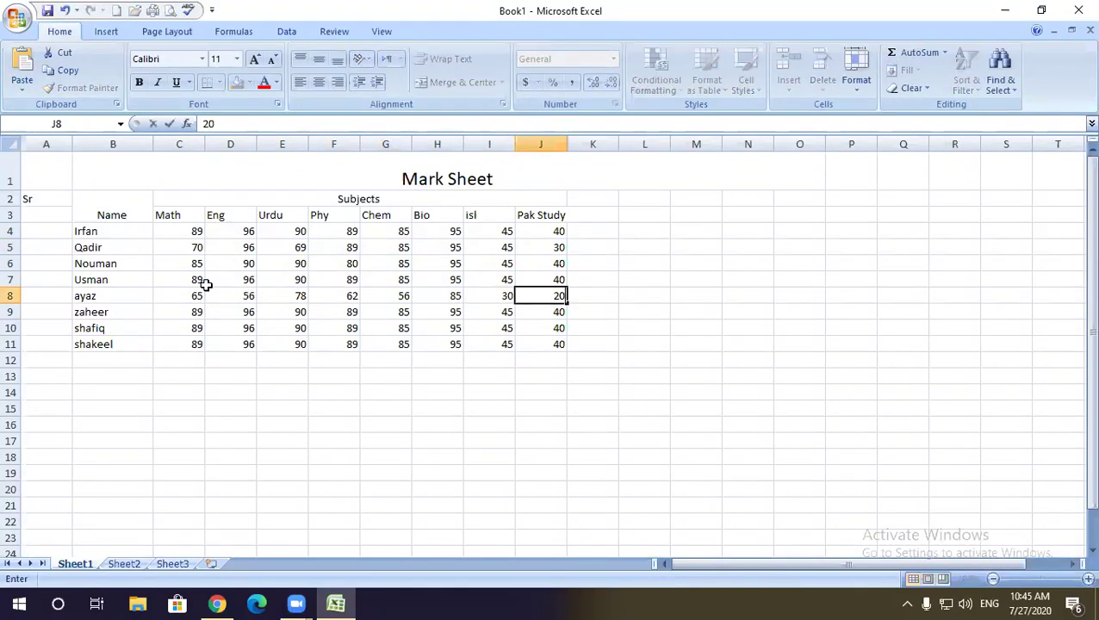
click(272, 411)
Step: Change the marks in C9 to E9 to Math 50, Eng 78 and Urdu 96
click(196, 324)
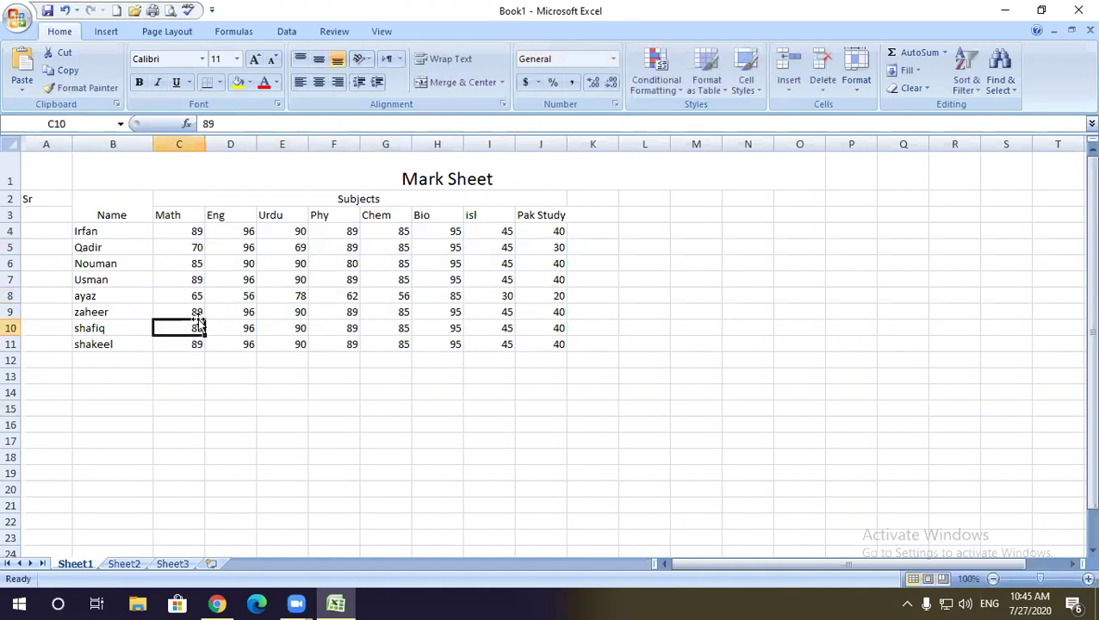
click(196, 313)
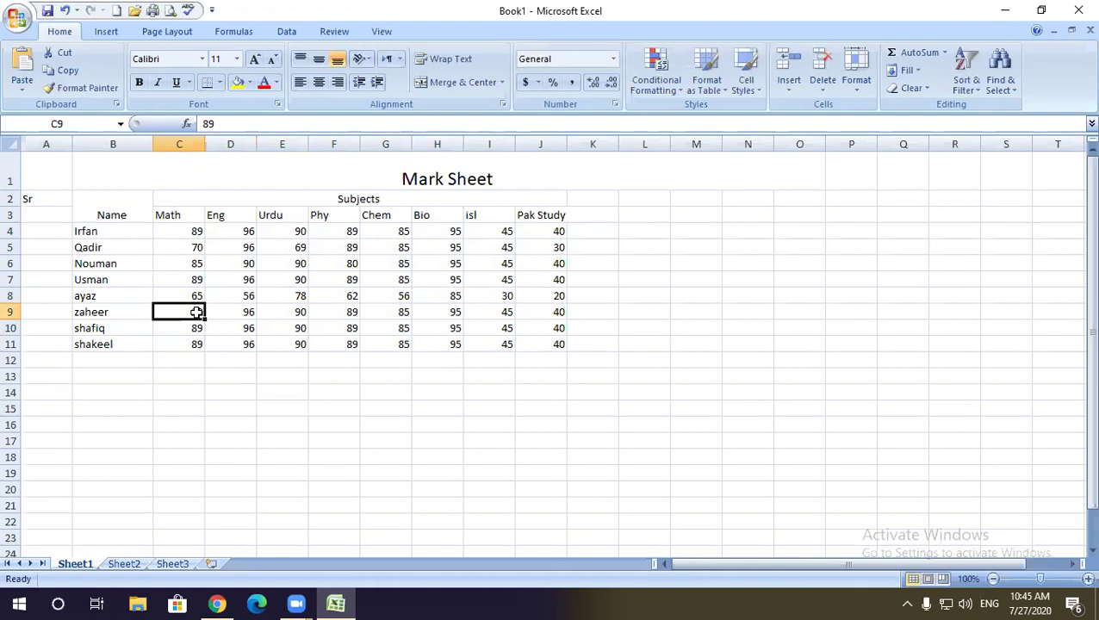
text(65)
key(Tab)
click(198, 312)
text(50)
key(Tab)
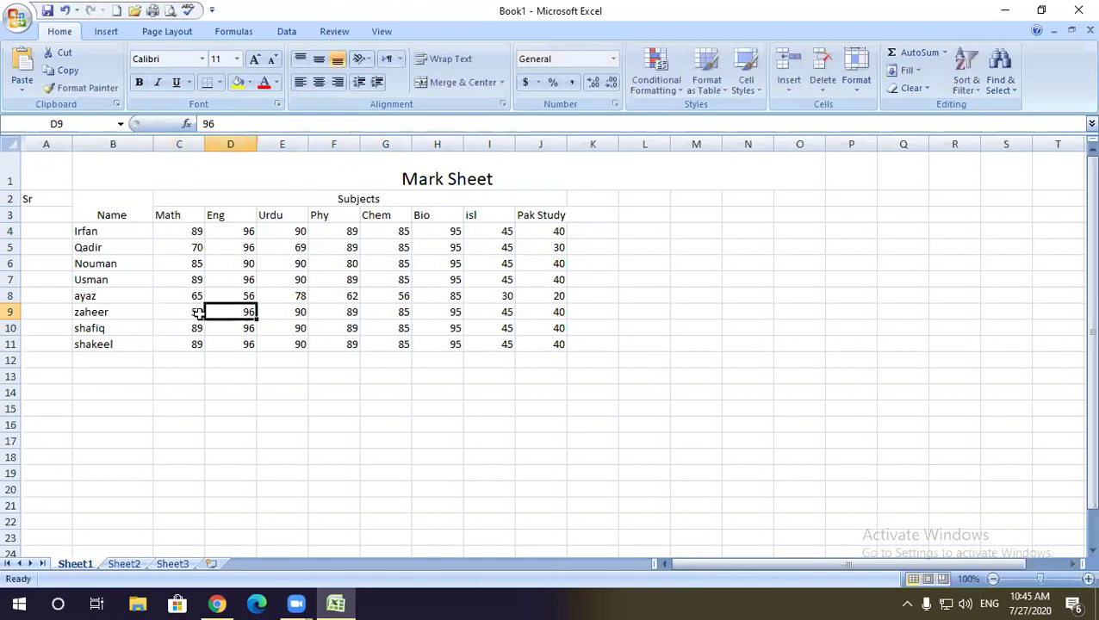
text(78)
key(Tab)
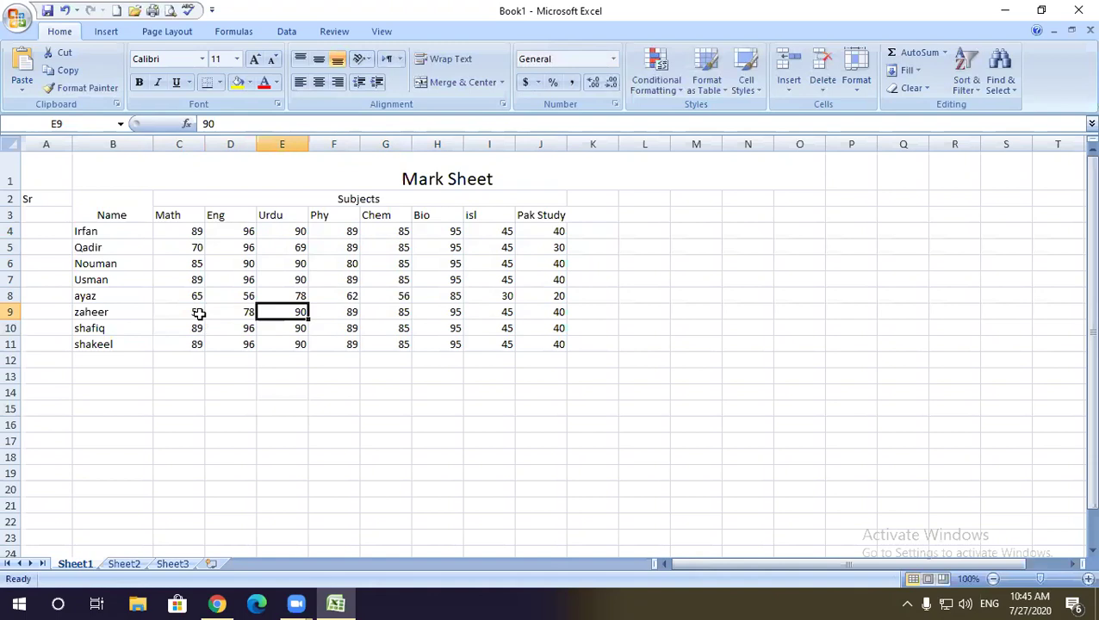
text(96)
key(Tab)
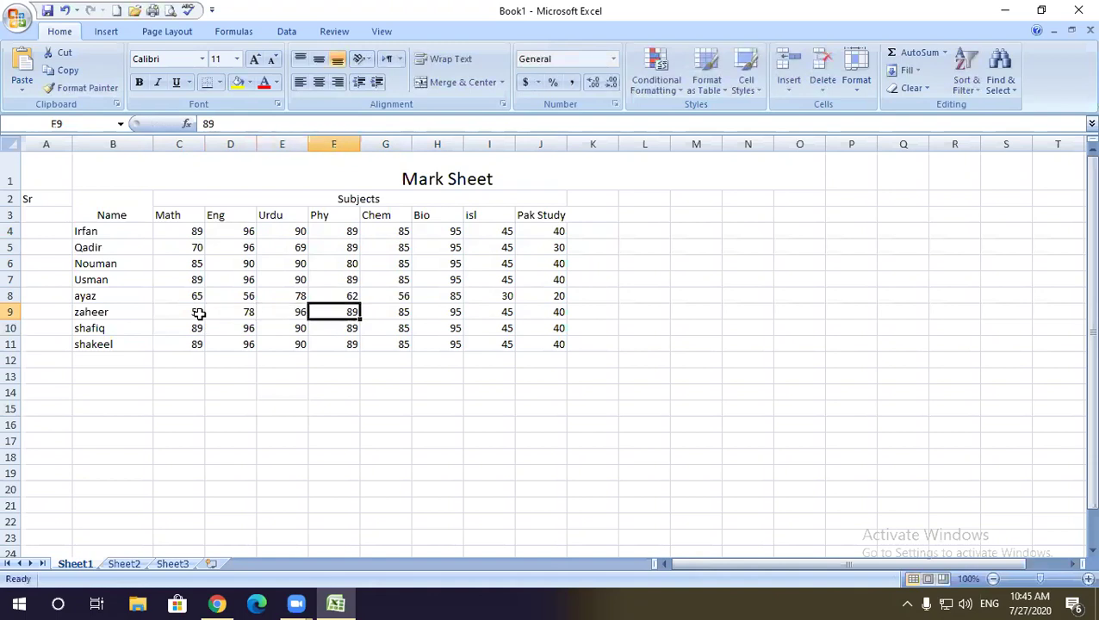
Step: Change the rest of row 9 to Phy 56, Chem 30, Bio 42, isl 20 and Pak Study 15
text(56)
key(Tab)
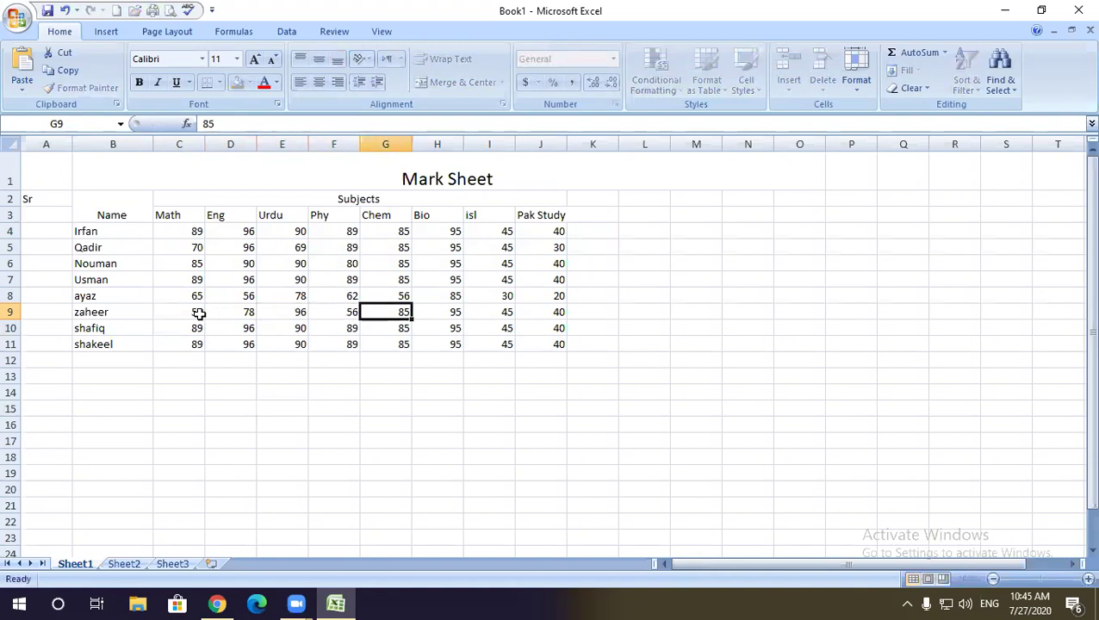
text(30)
key(Tab)
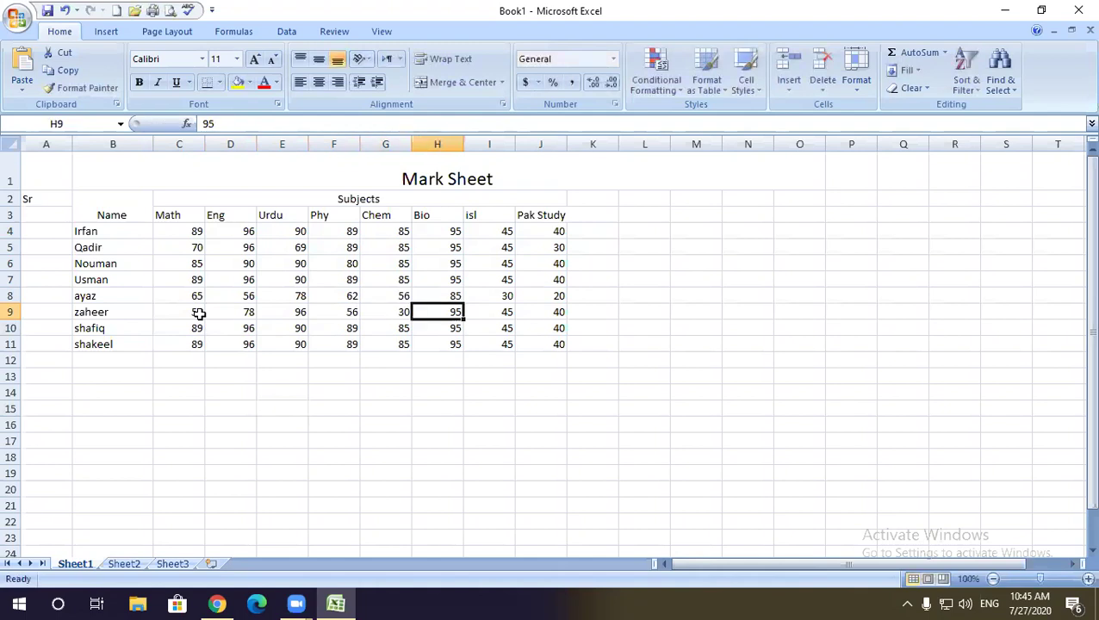
text(42)
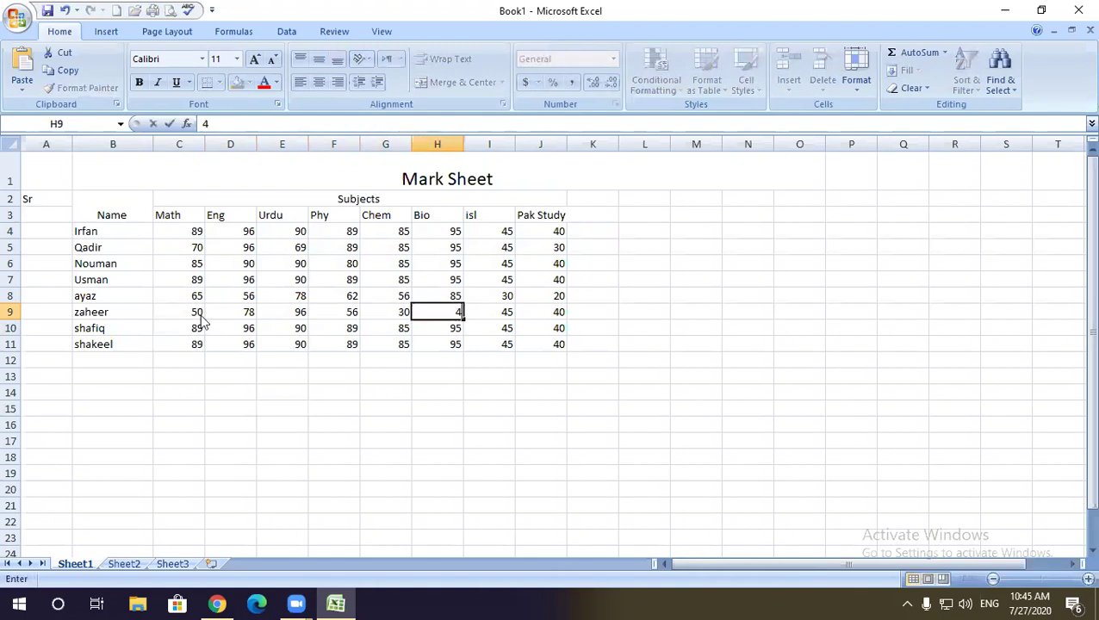
key(Tab)
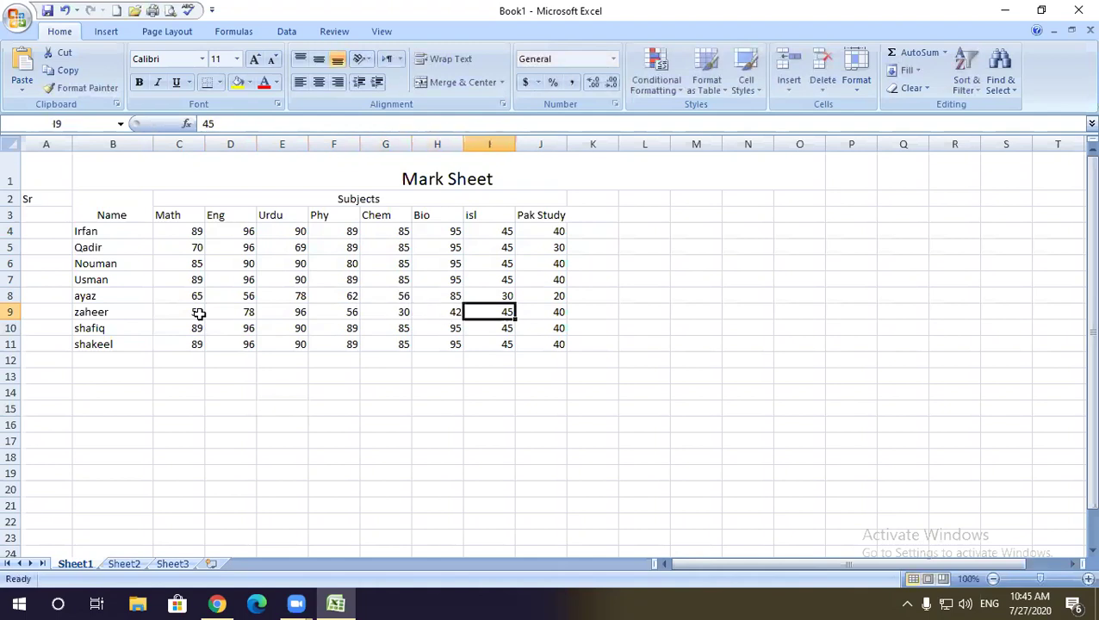
text(20)
key(Tab)
text(15)
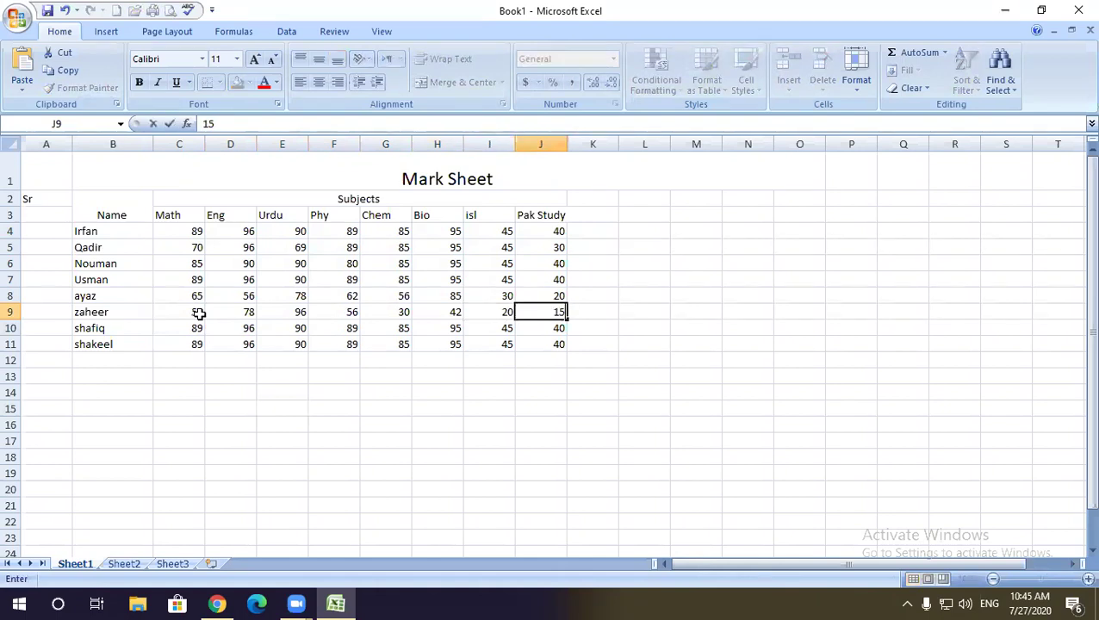
Step: Change the marks in C10 to F10 to Math 0, Eng 15, Urdu 25 and Phy 69
click(199, 329)
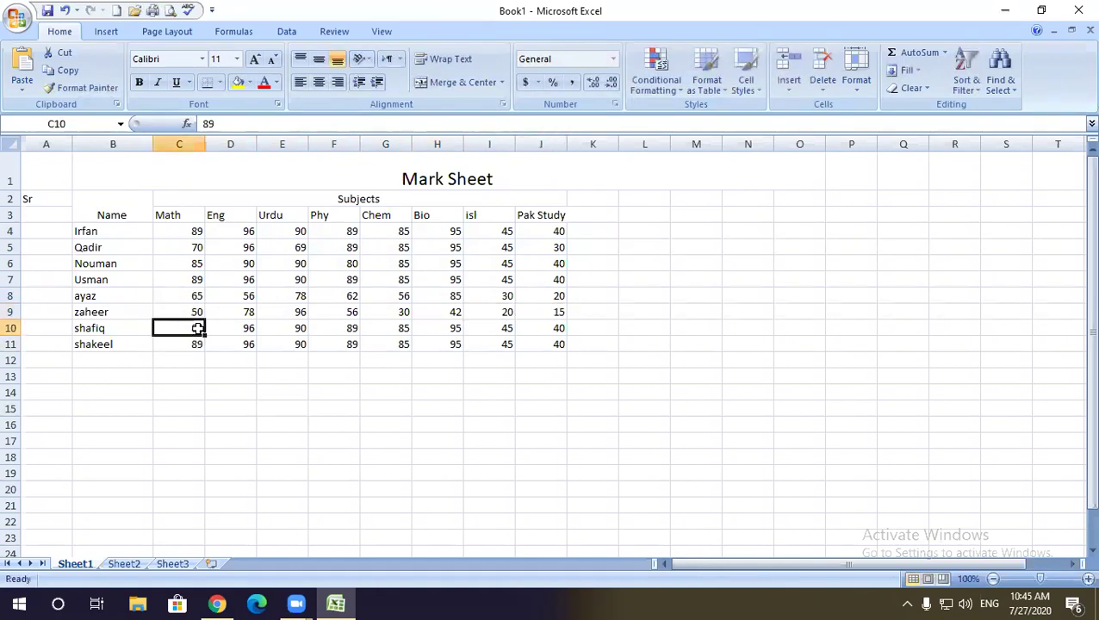
key(Tab)
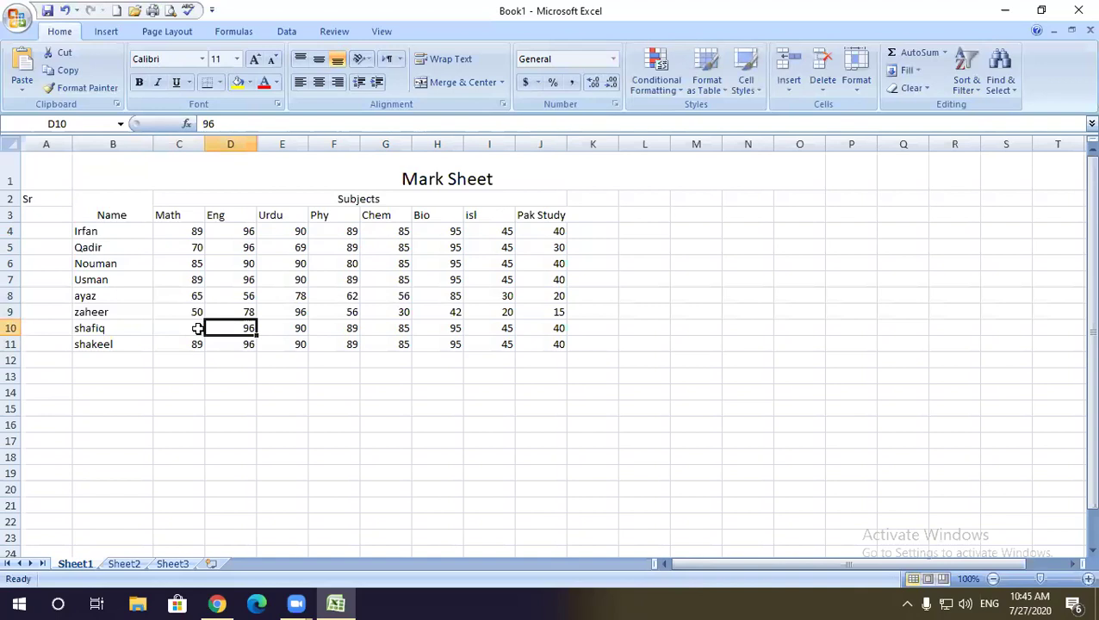
text(15)
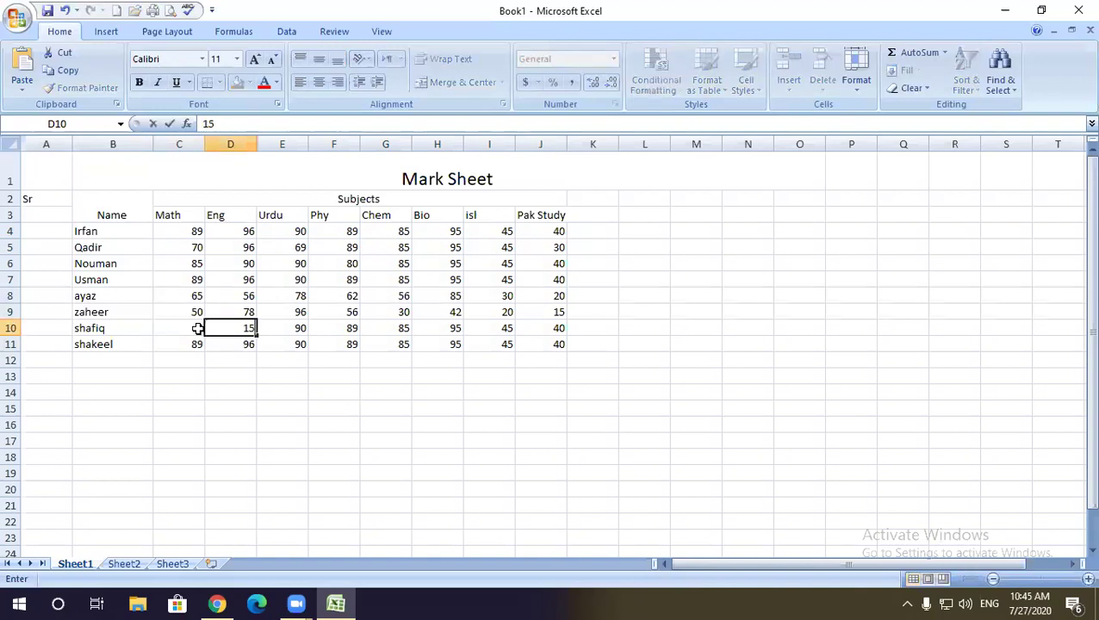
key(Tab)
text(25)
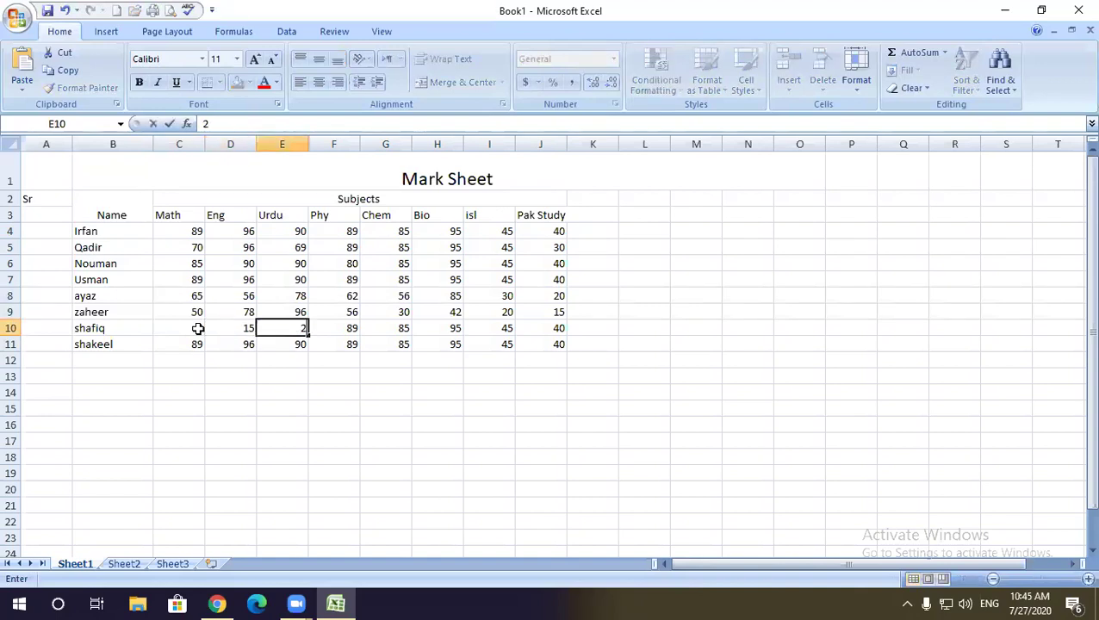
key(Tab)
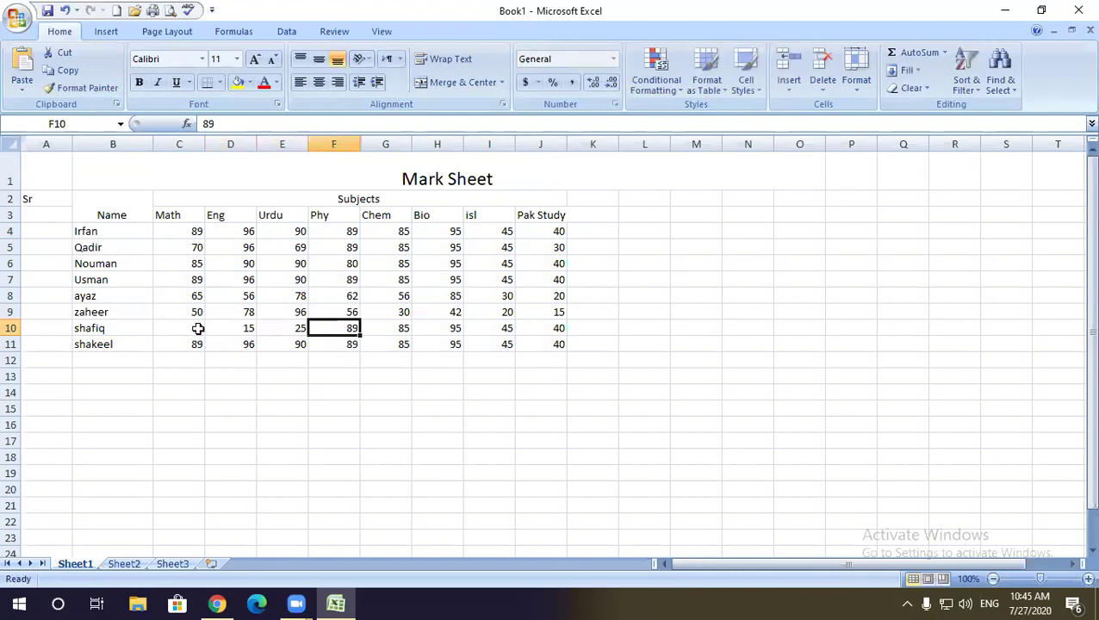
text(69)
key(Tab)
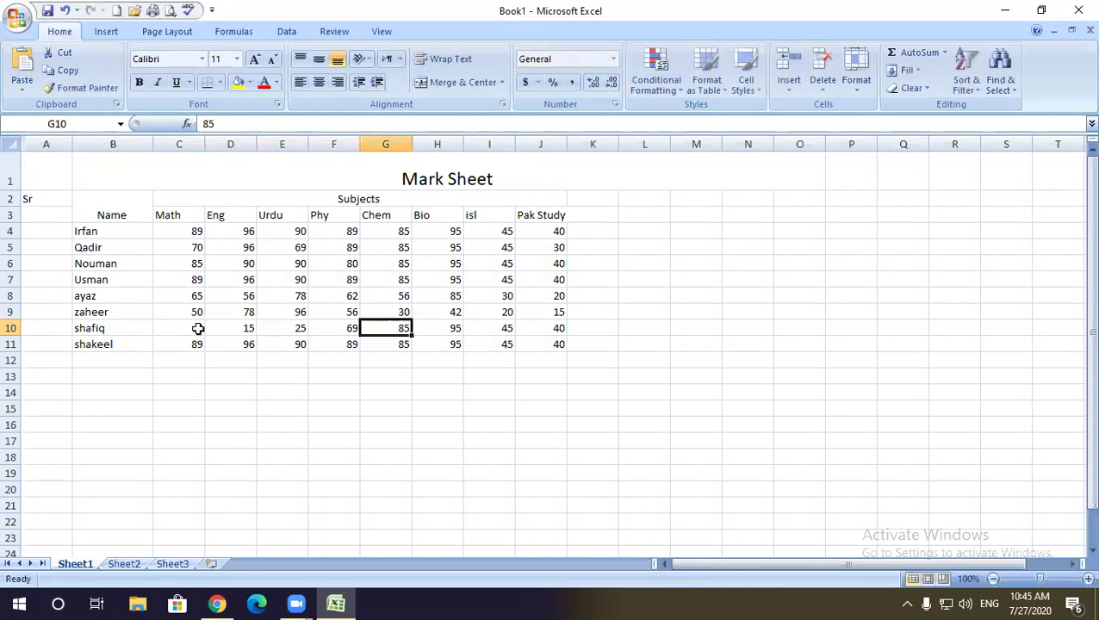
Step: Change the rest of row 10 to Chem 36, Bio 45, isl 23 and Pak Study 10
text(36)
key(Tab)
text(45)
key(Tab)
text(23)
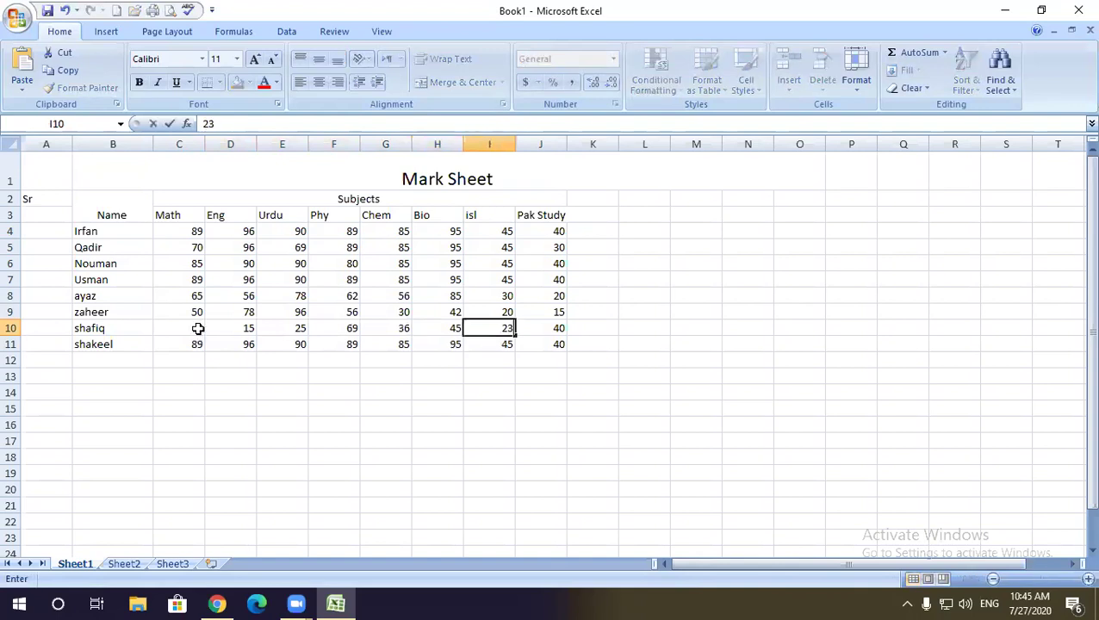
key(Tab)
text(10)
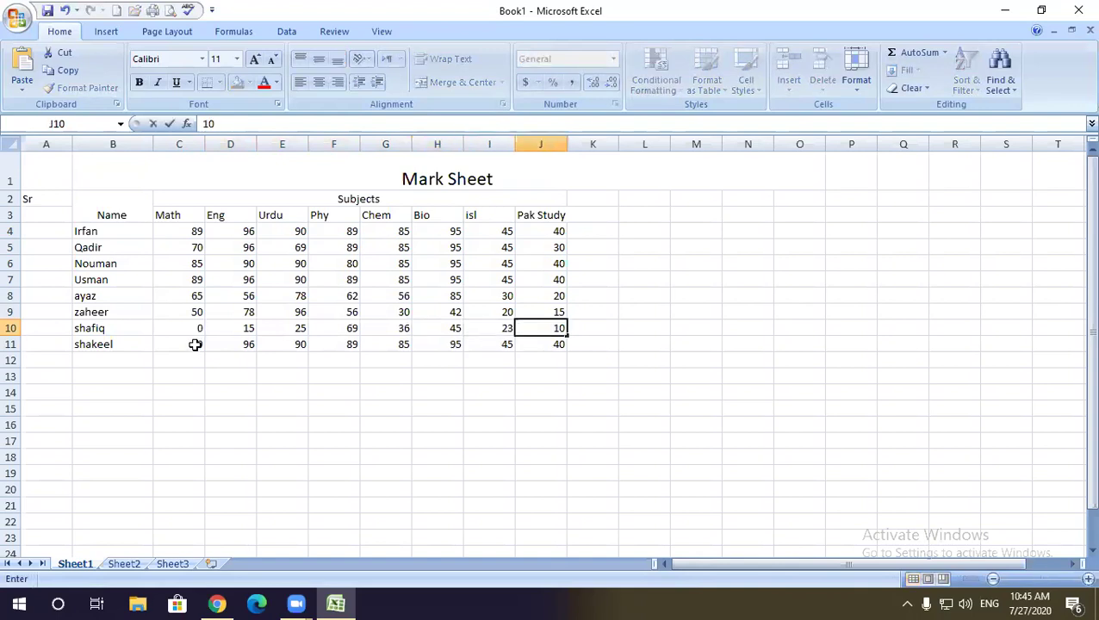
Step: Change the marks in C11 to F11 to Math 12, Eng 25, Urdu 40 and Phy 23
click(197, 344)
text(12)
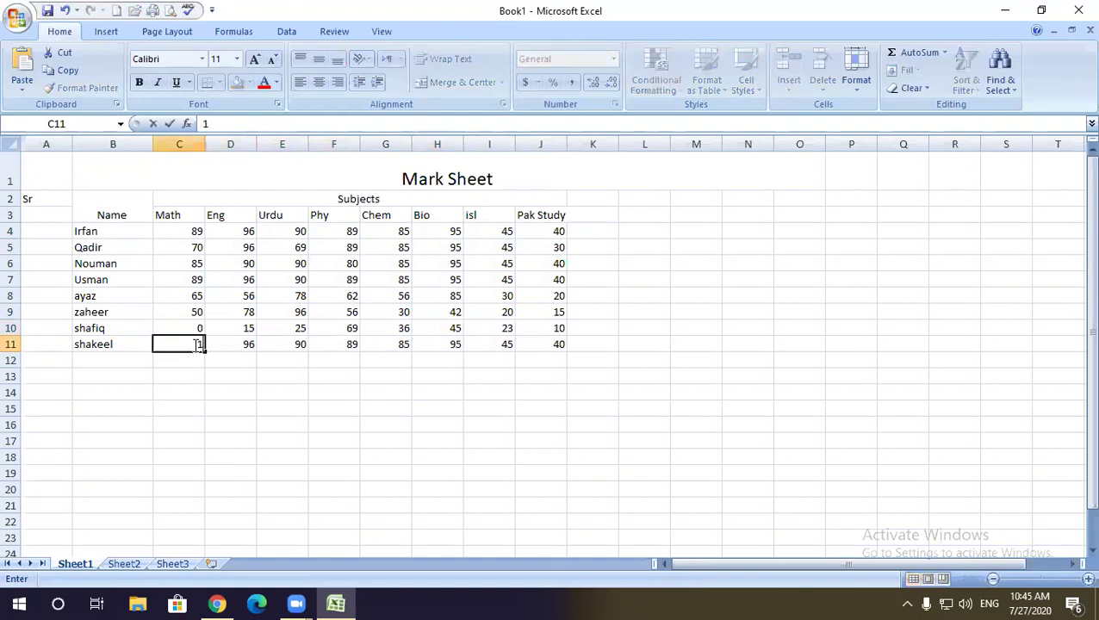
key(Tab)
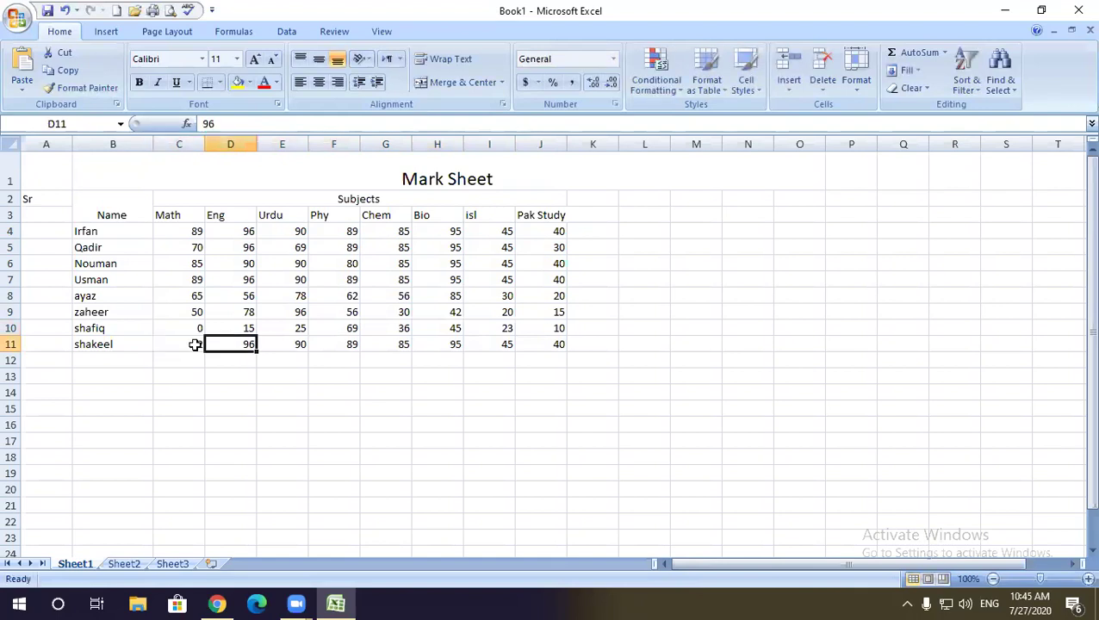
text(25)
key(Tab)
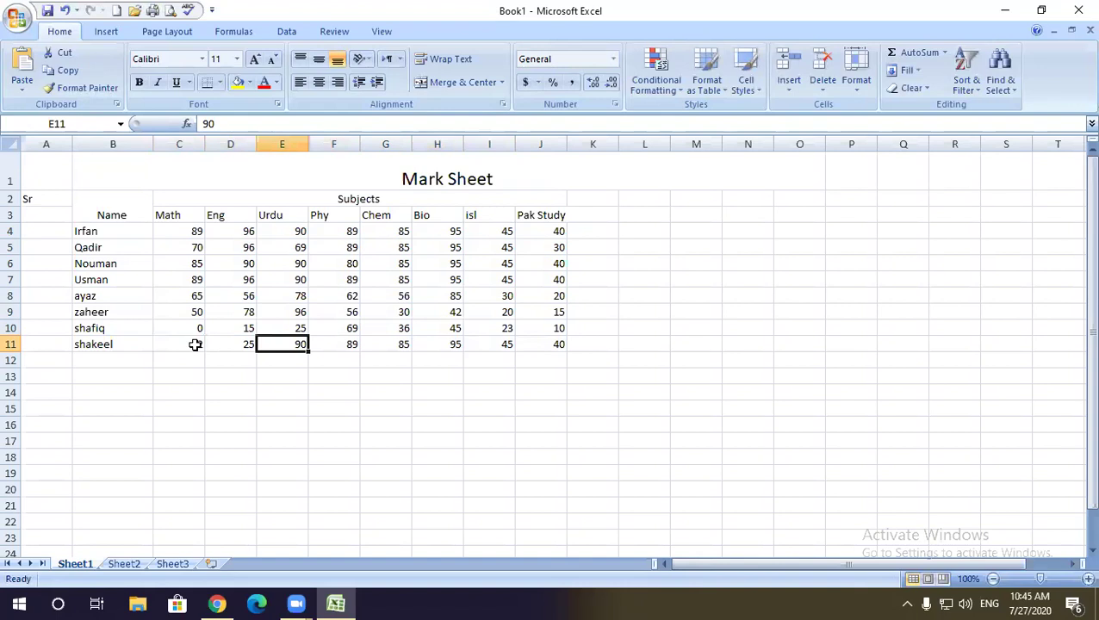
text(40)
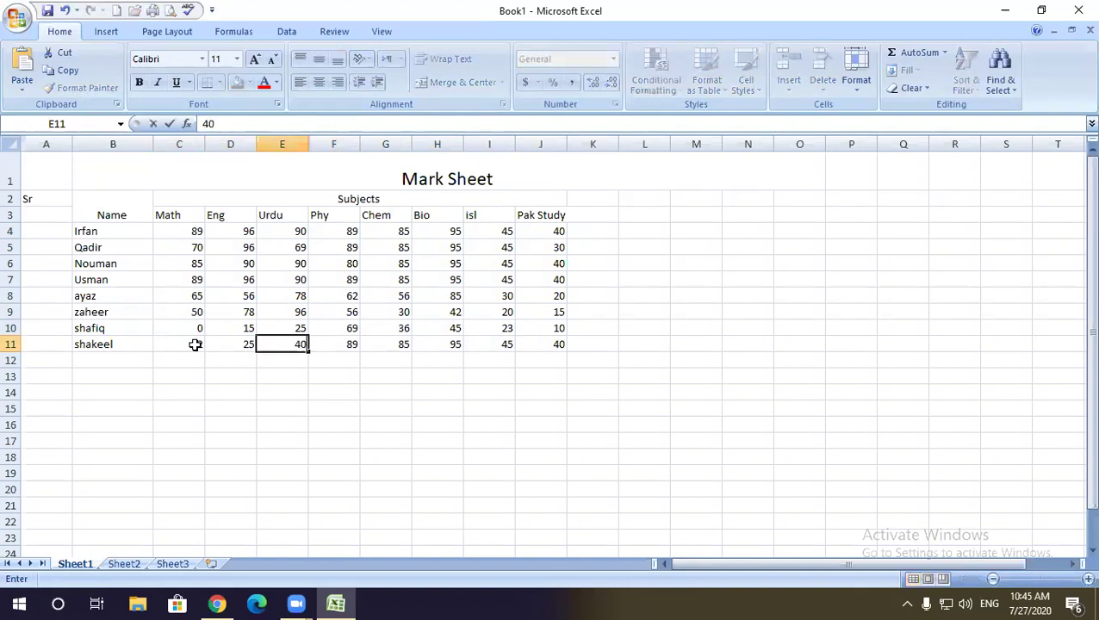
key(Tab)
text(23)
key(Tab)
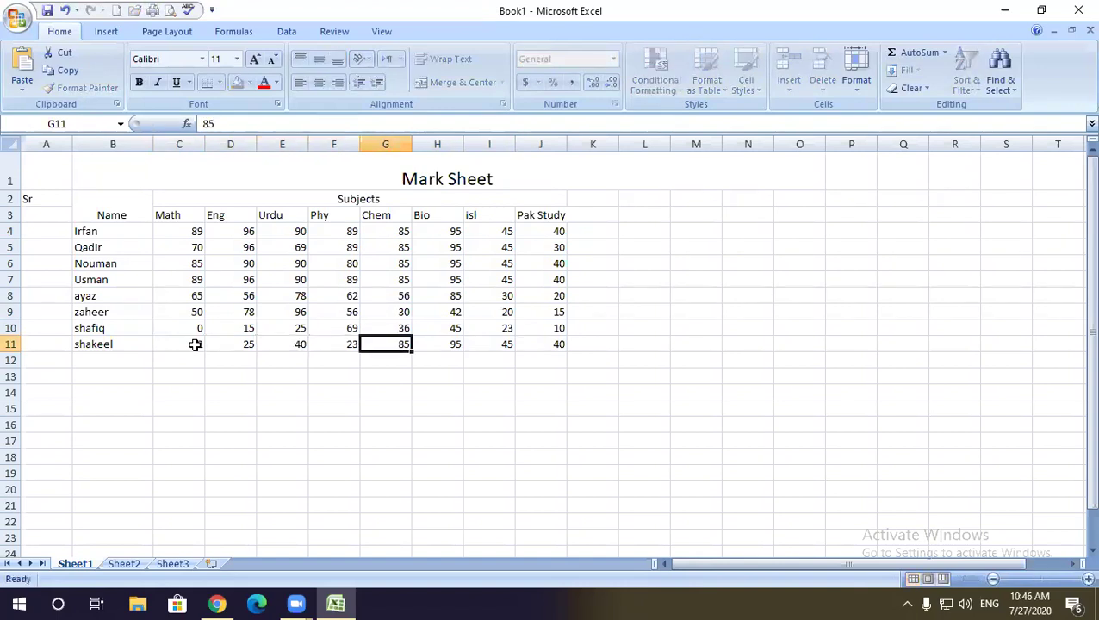
Step: Change the rest of row 11 to Chem 56, Bio 8, isl 14 and Pak Study 10
text(560)
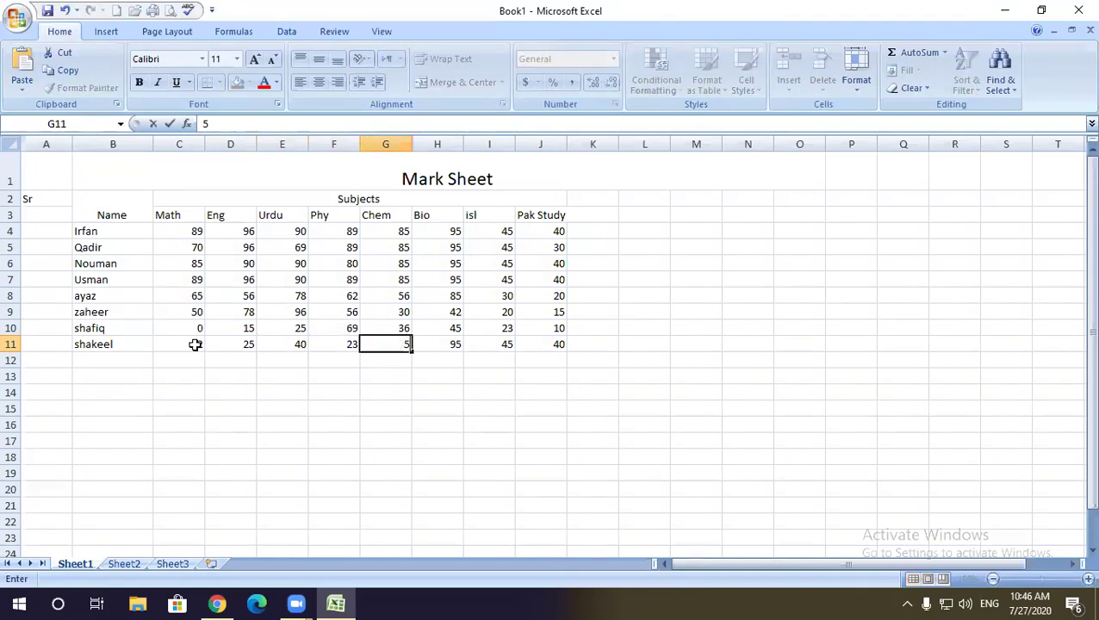
key(BackSpace)
key(Tab)
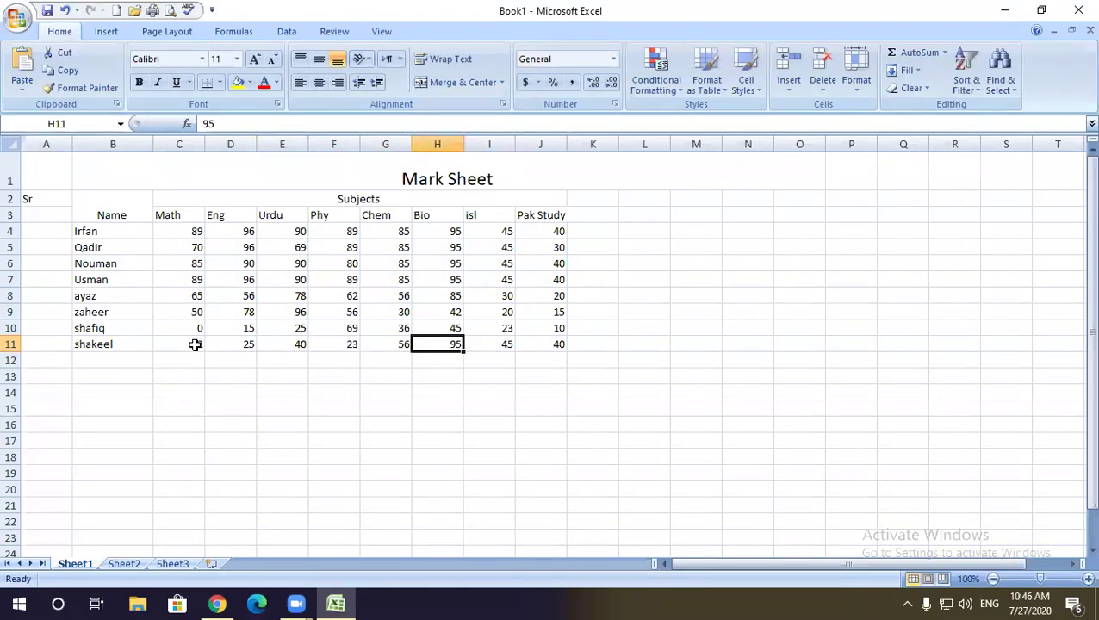
text(88)
key(BackSpace)
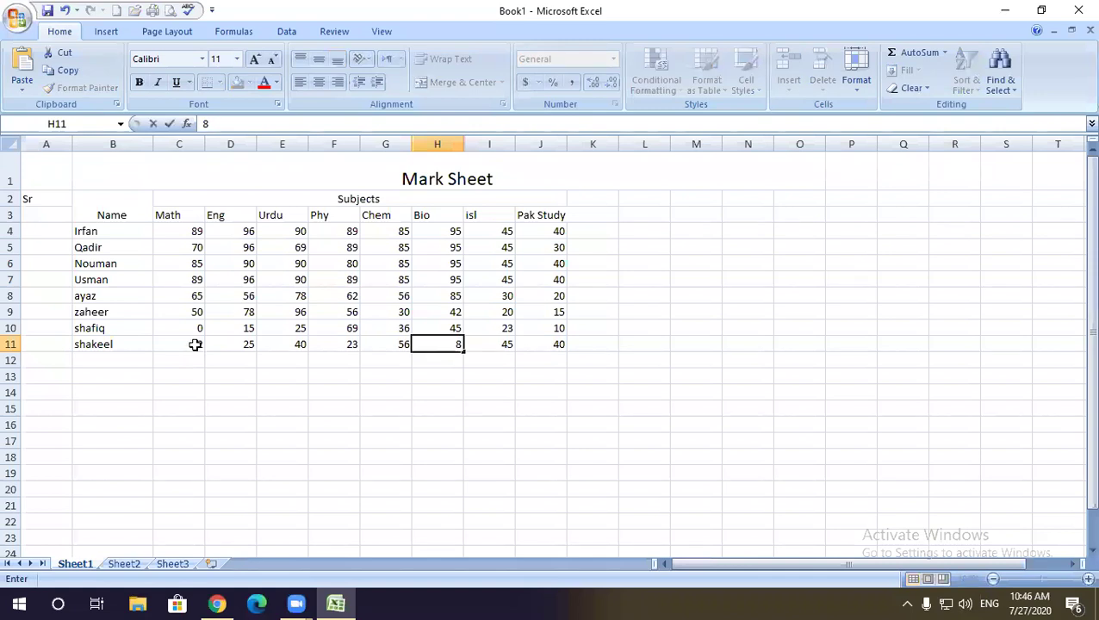
key(Tab)
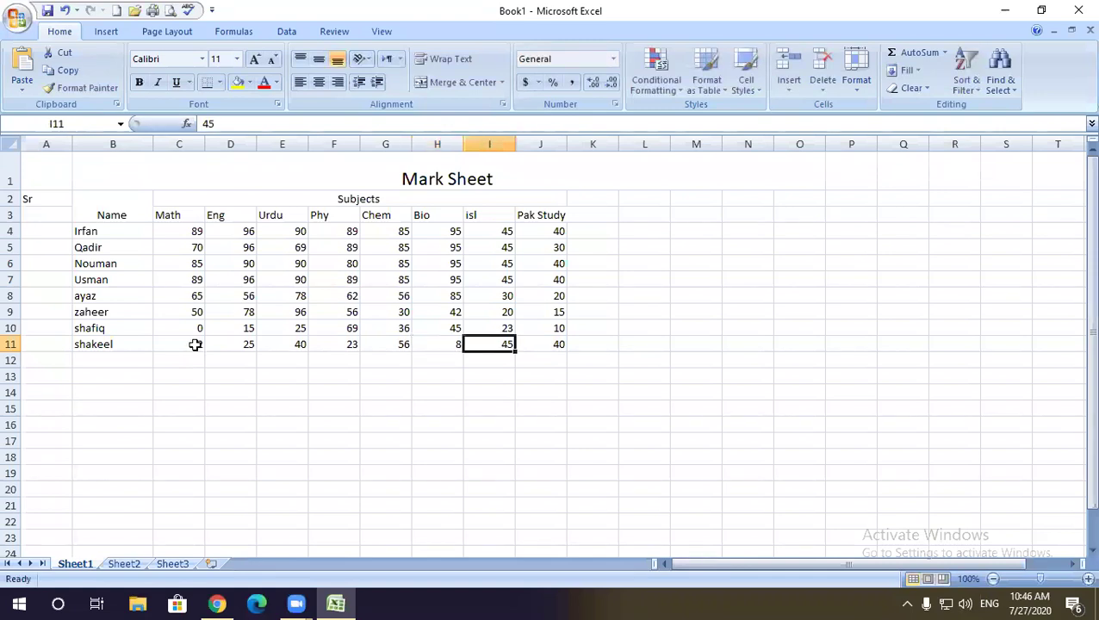
text(14)
key(Tab)
text(10)
click(297, 390)
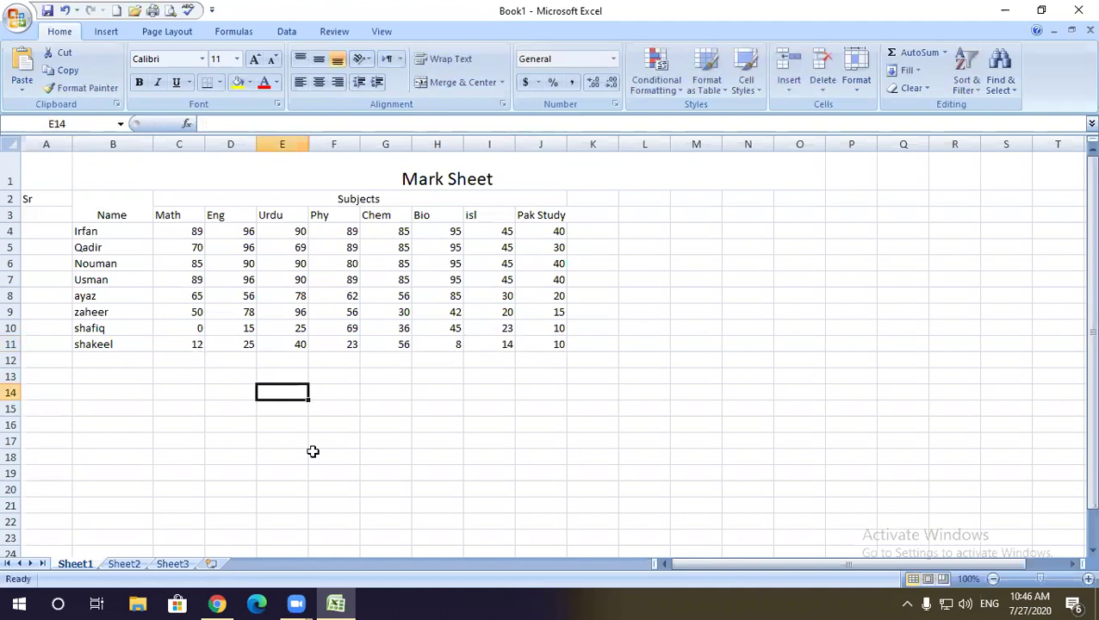
click(876, 358)
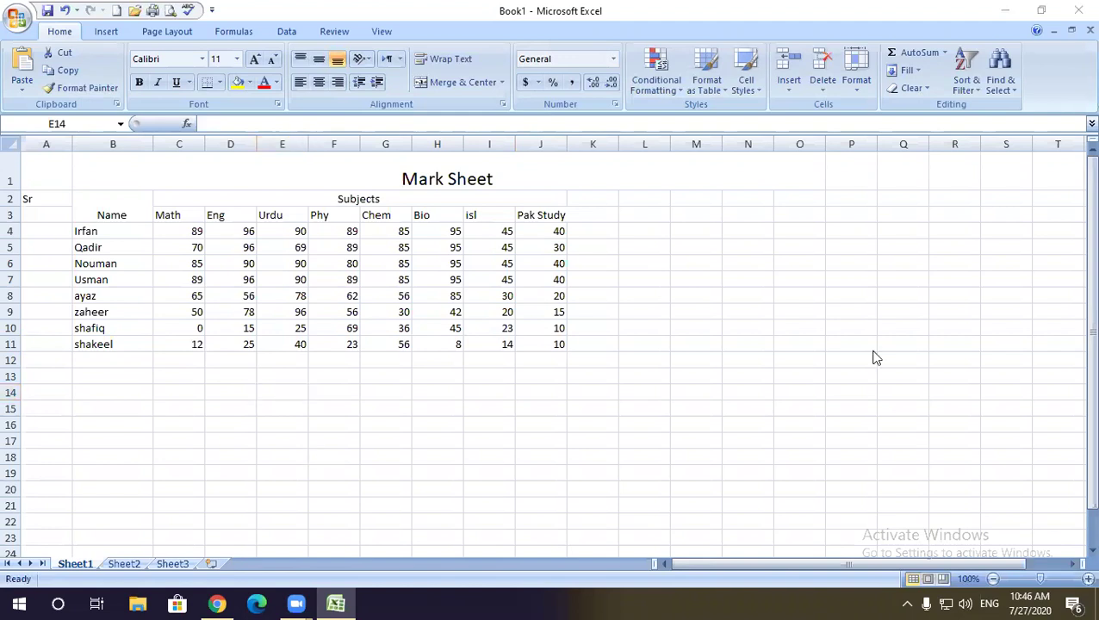
Step: Merge and center K2:K3 beside the Pak Study column and enter the heading "obtained marks" in it
click(596, 227)
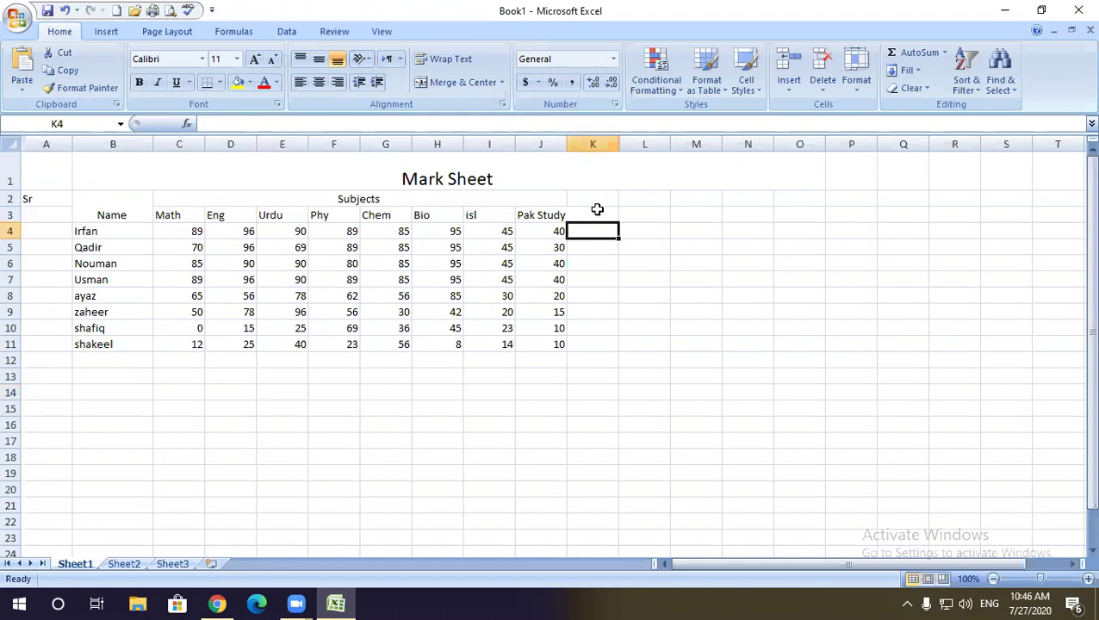
drag(596, 201, 599, 213)
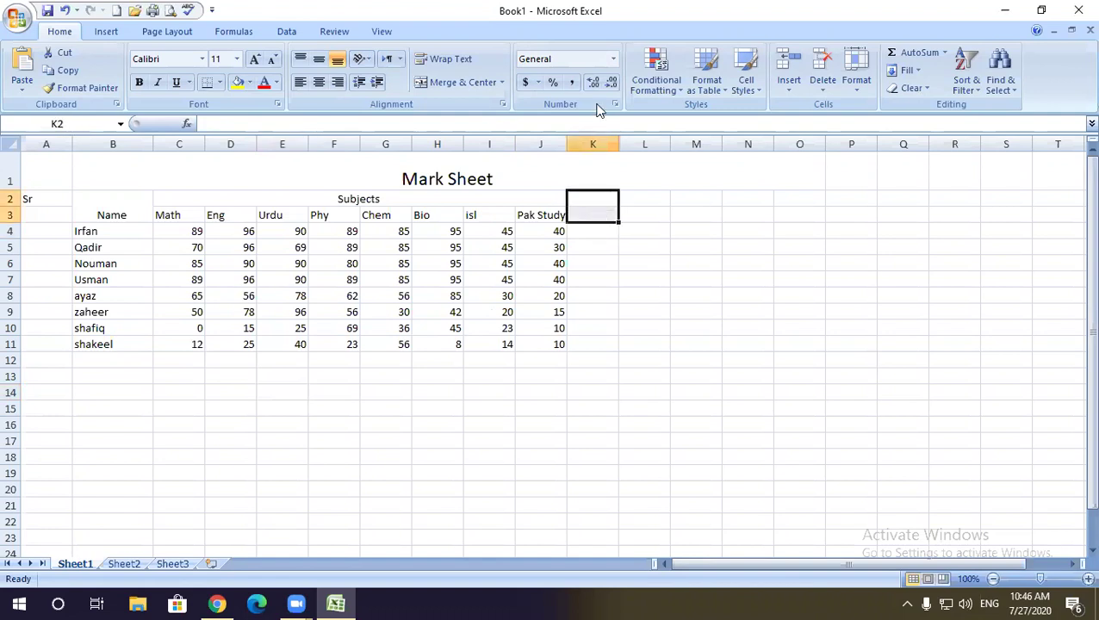
click(465, 84)
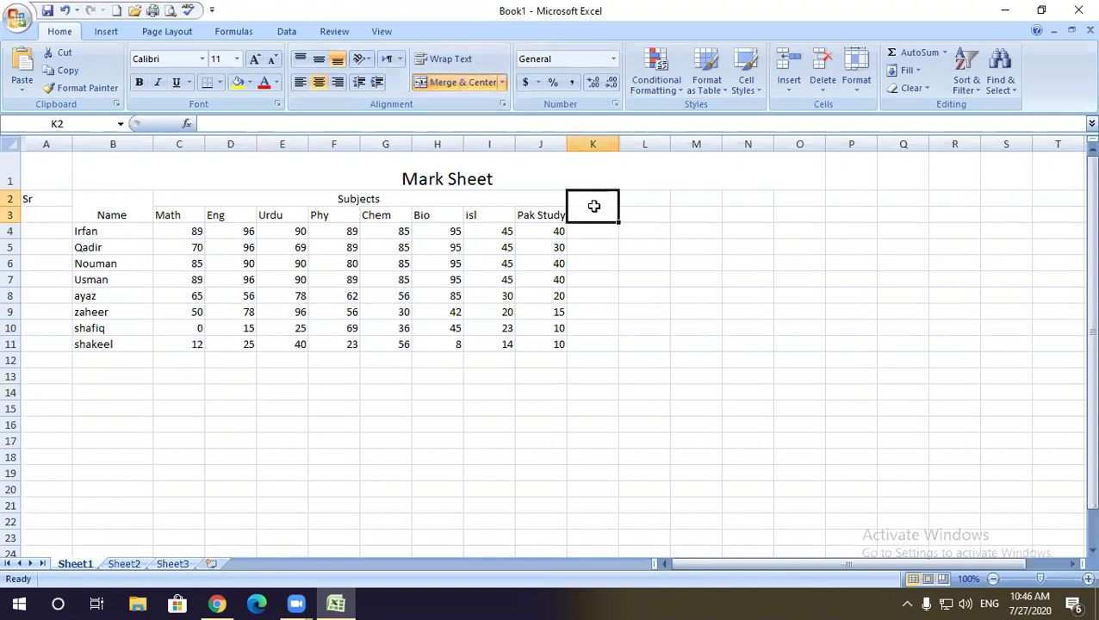
text(o)
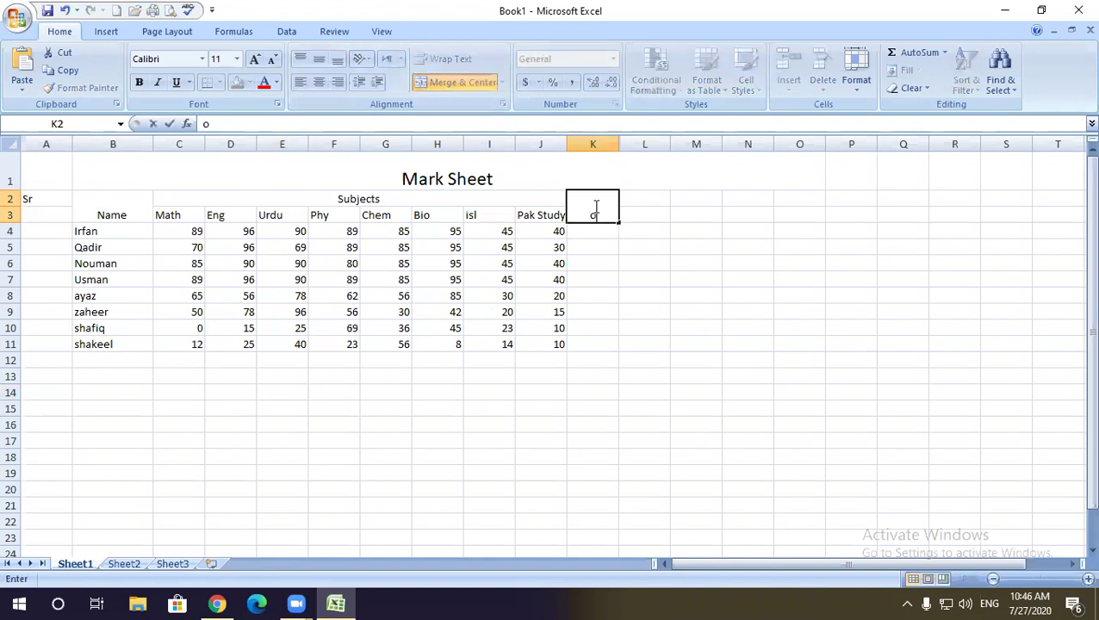
text(btained)
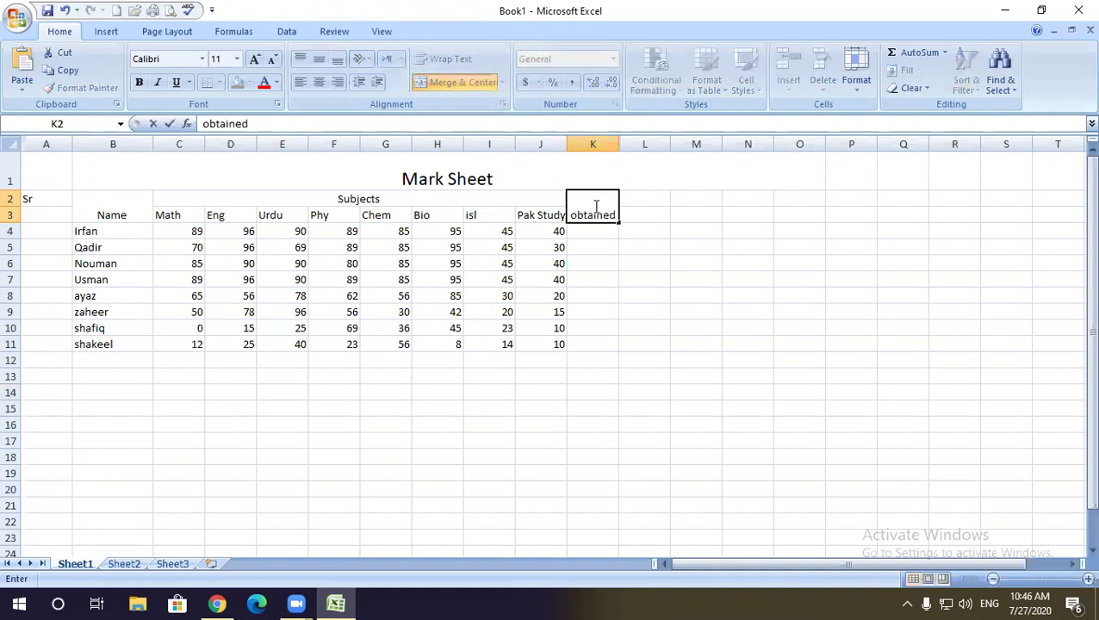
text( marks)
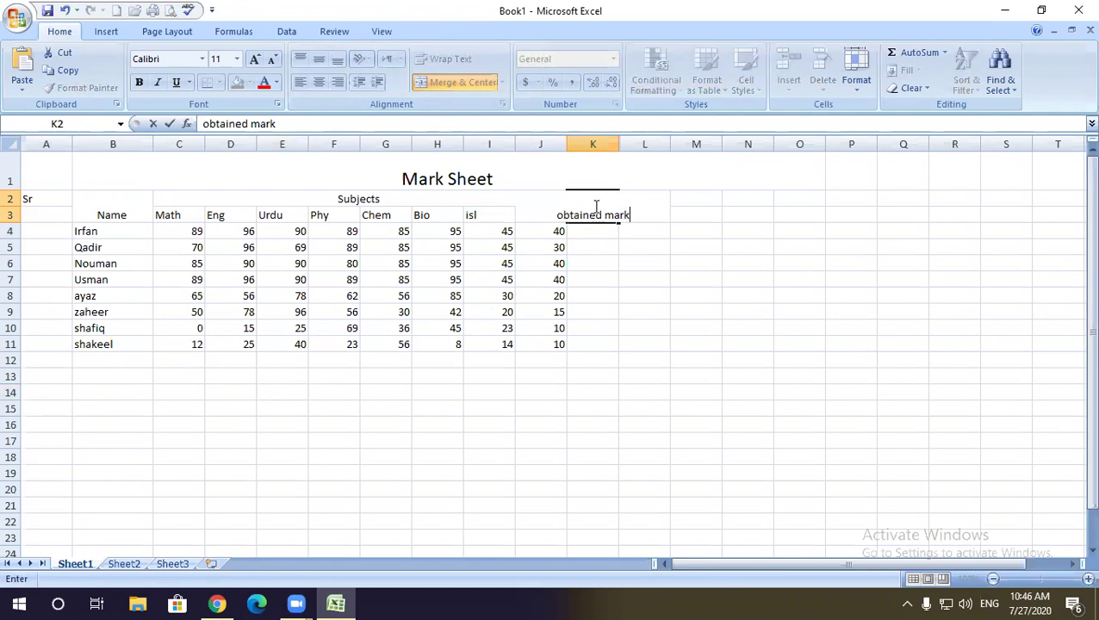
click(589, 298)
Step: Wrap the text of the "obtained marks" heading in the merged cell K2:K3
click(599, 216)
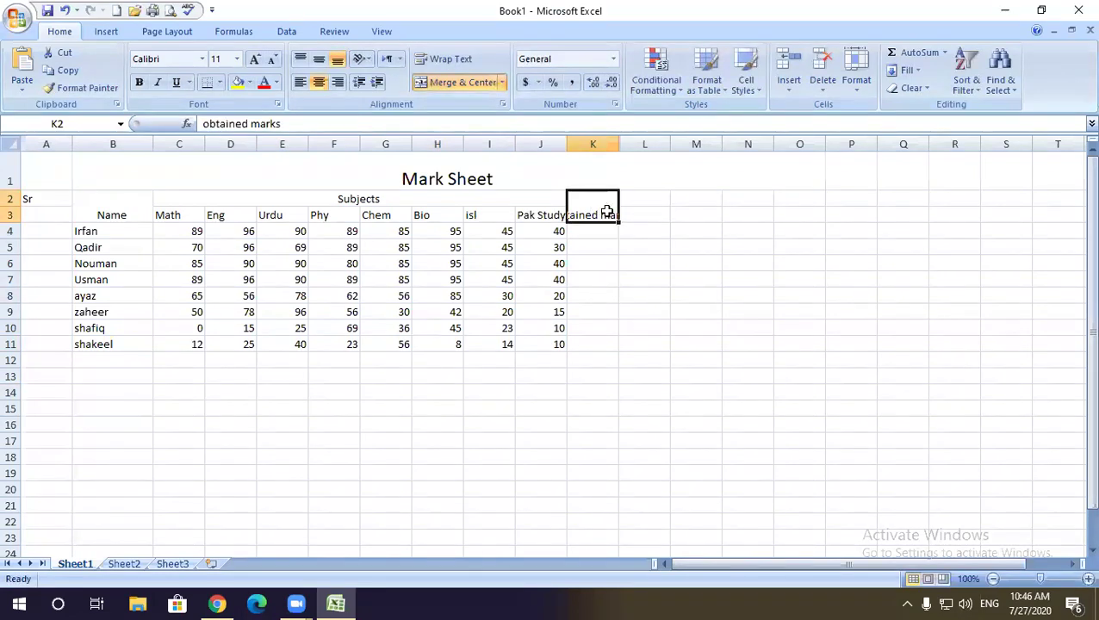
click(603, 249)
click(603, 212)
click(453, 61)
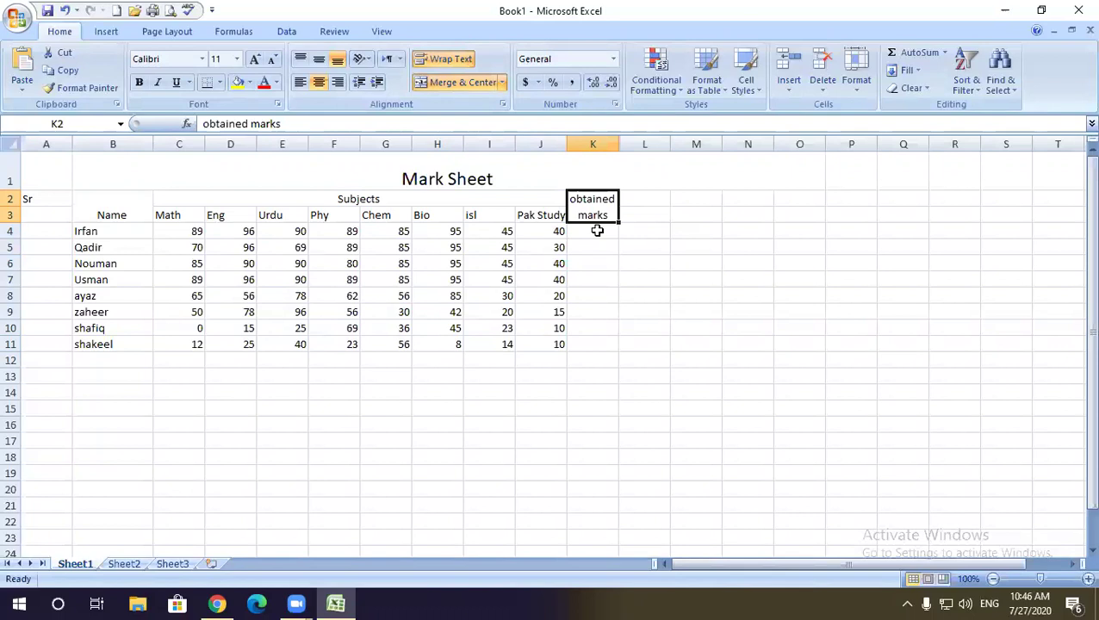
click(614, 260)
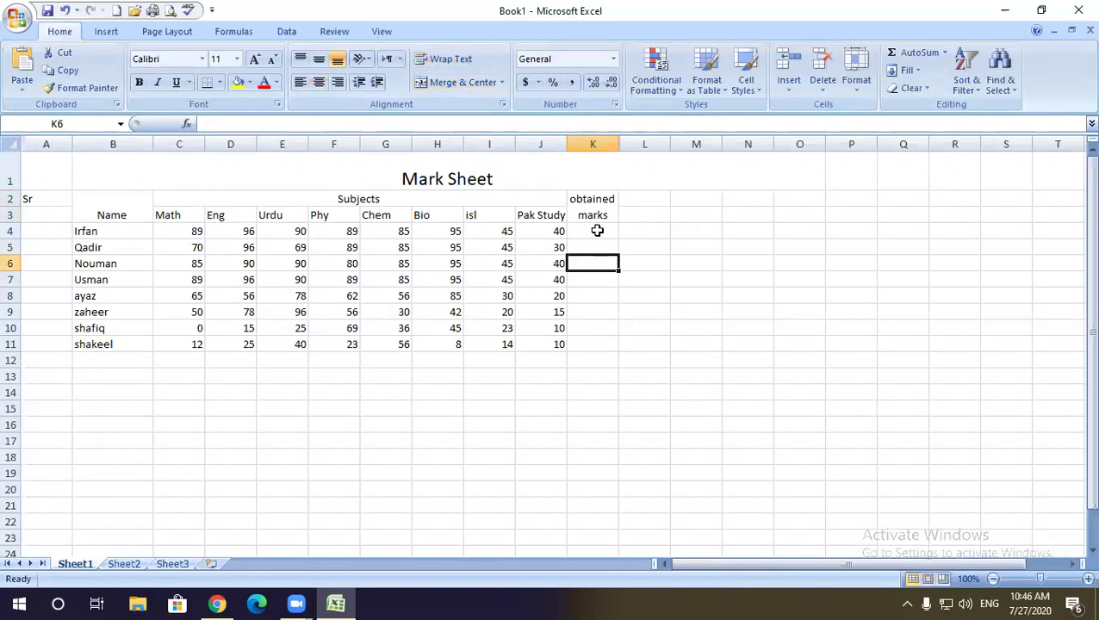
Step: Enter =SUM(C4:J4) in K4 and fill the formula down to K11 for all students
click(594, 232)
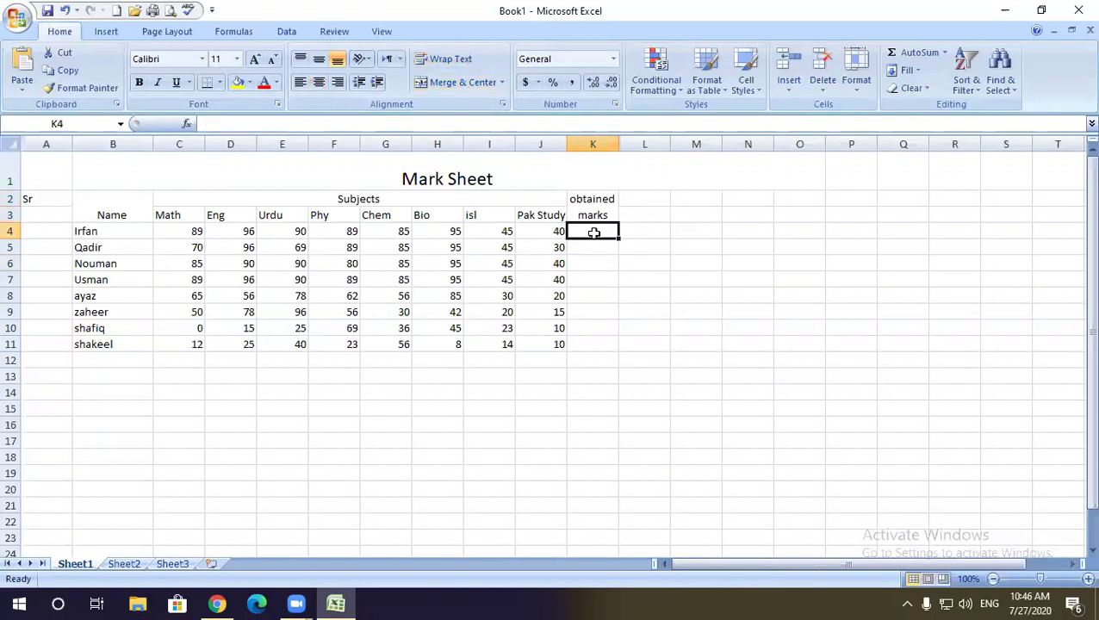
text(=)
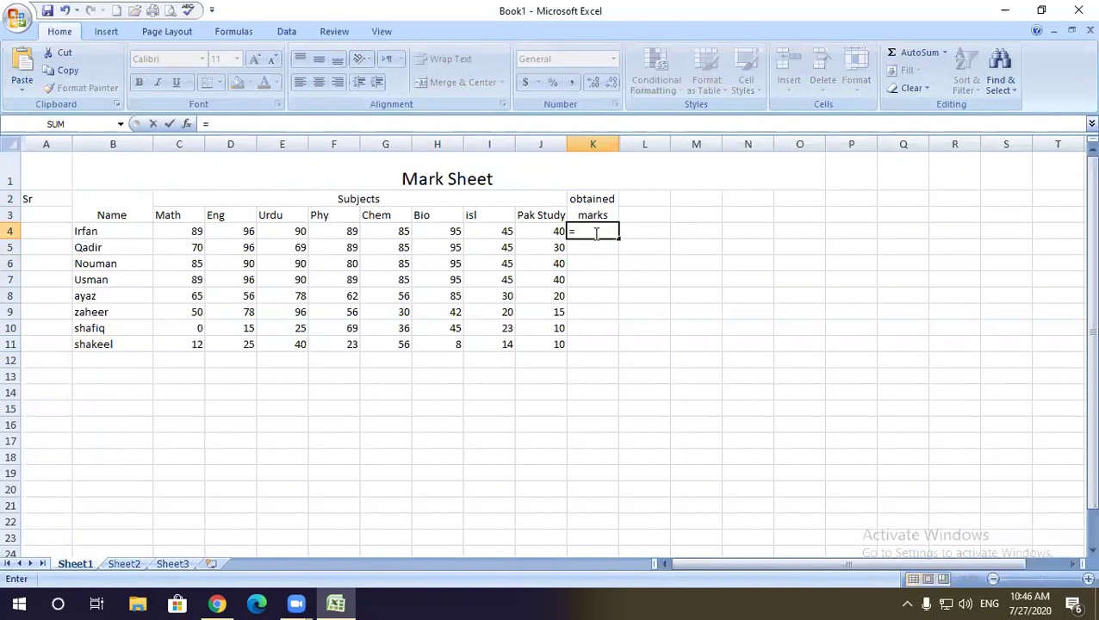
text(sum)
key(Tab)
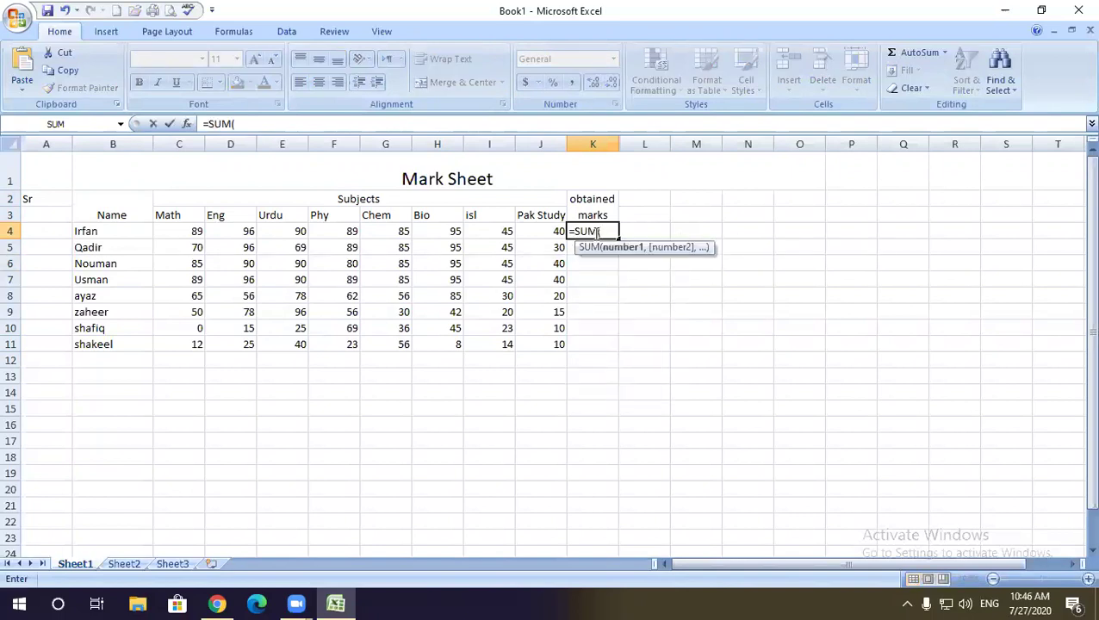
drag(199, 233, 532, 234)
text())
key(Return)
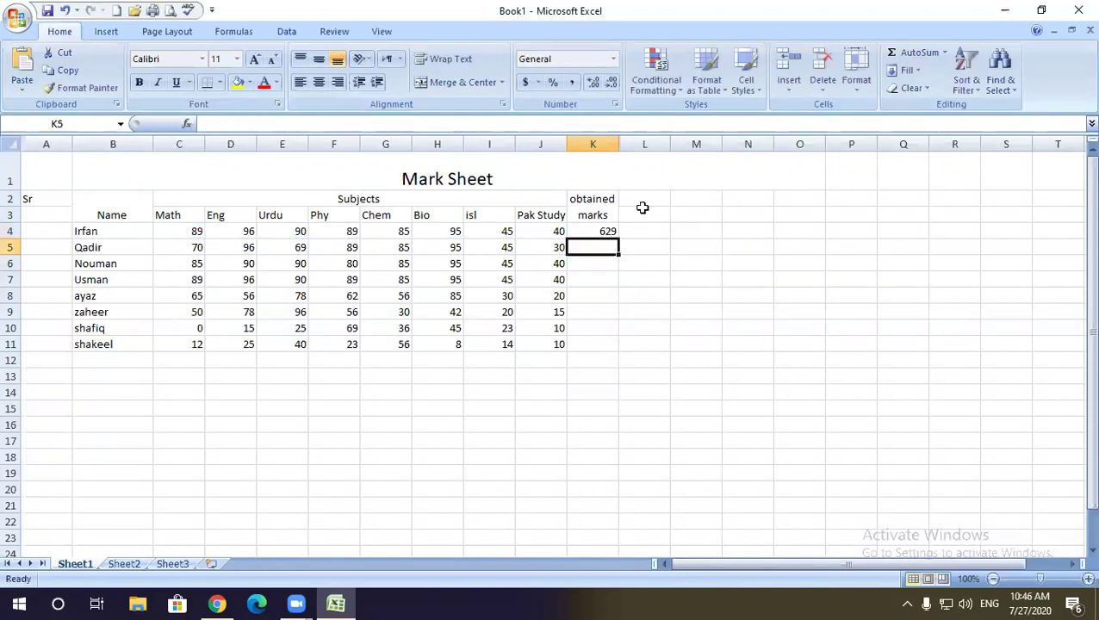
click(606, 231)
drag(618, 239, 618, 350)
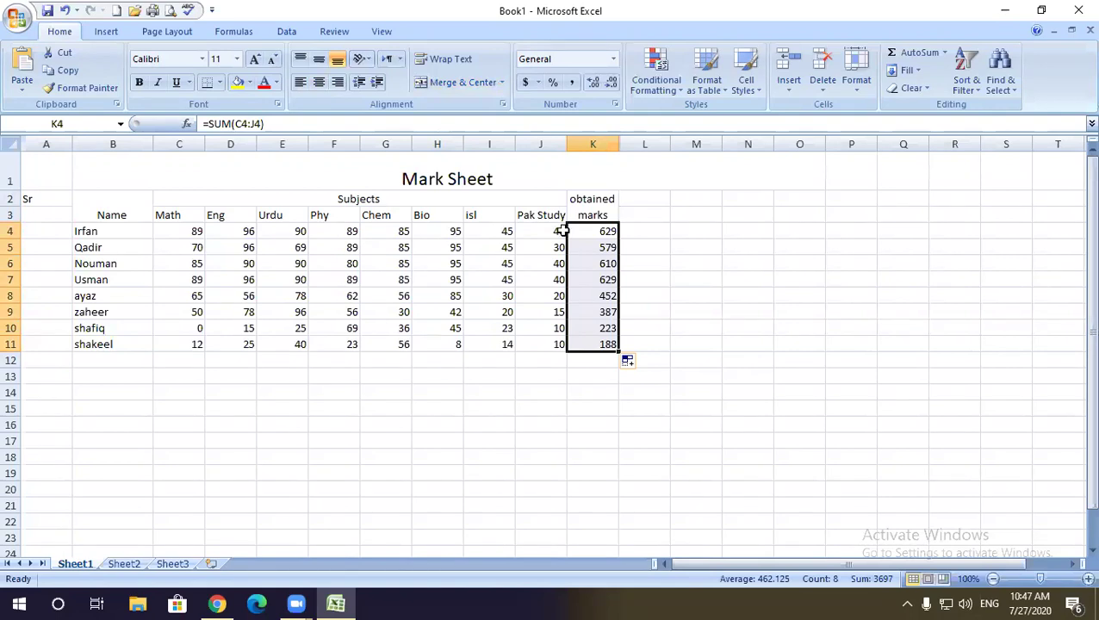
Step: Merge and center L2:L3, enter the heading "Total marks" and wrap its text
click(652, 233)
drag(645, 201, 646, 216)
click(450, 81)
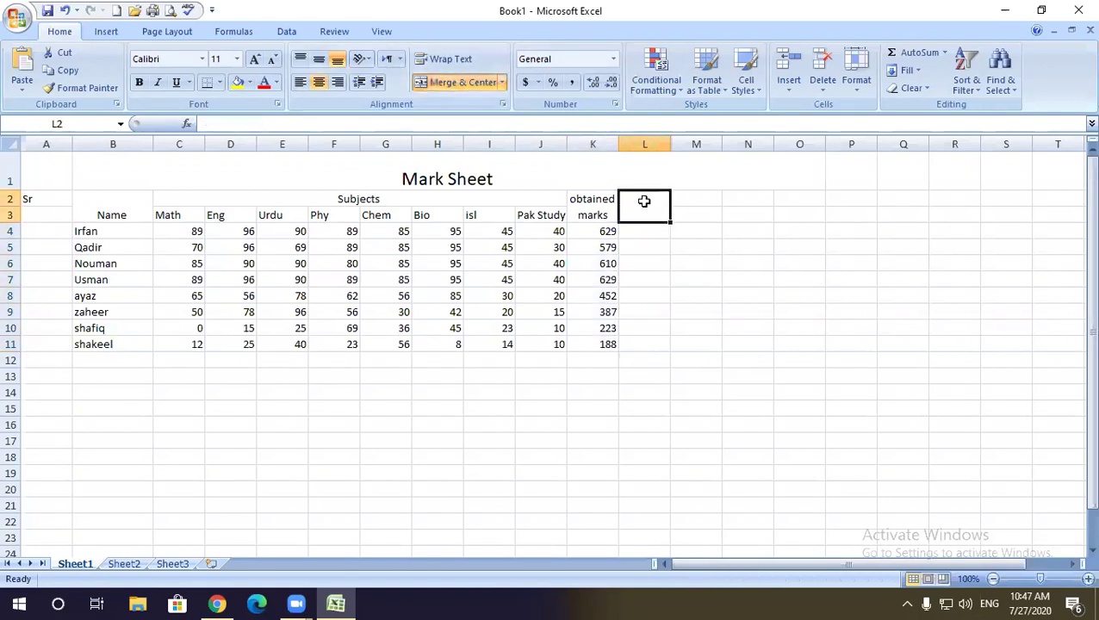
text(Tota)
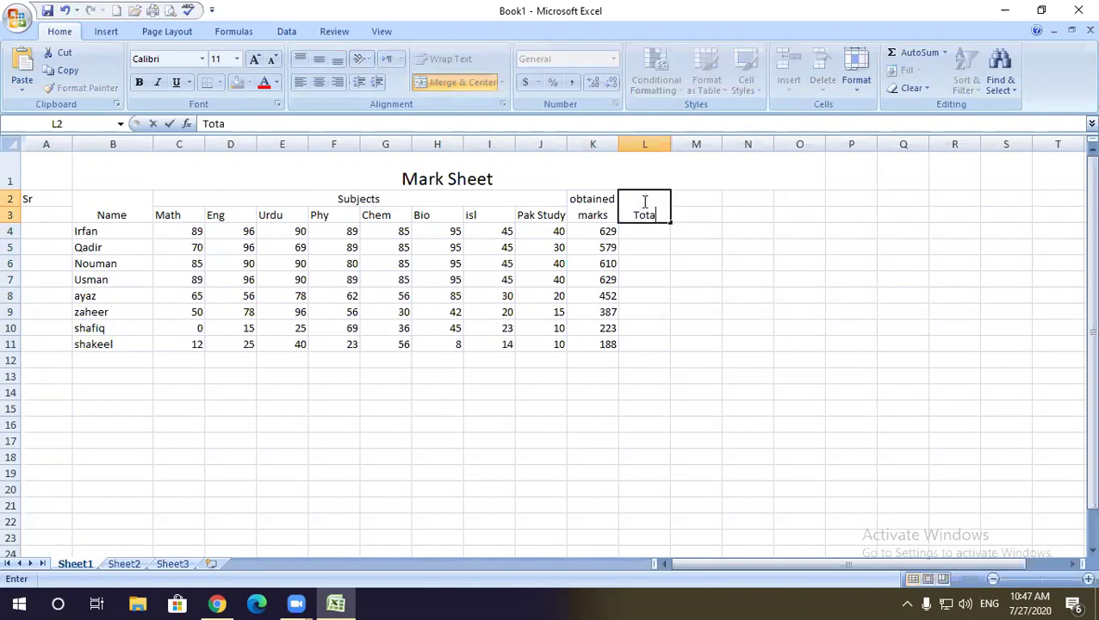
text(l marks)
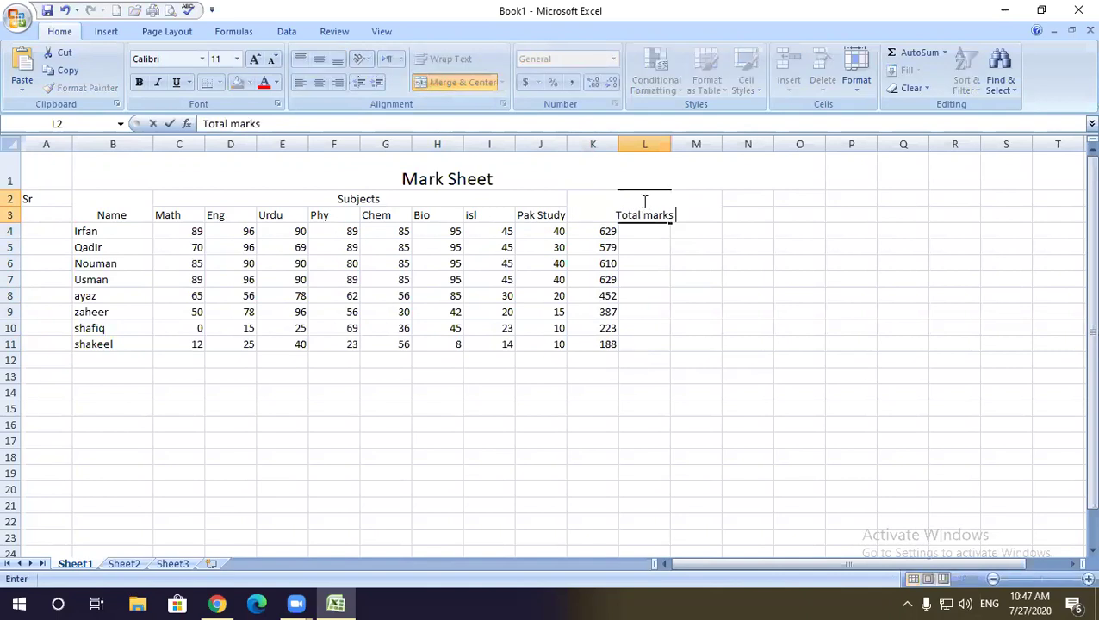
key(Return)
click(642, 213)
click(452, 59)
Step: Enter 700 in L4 and fill it down to L11 for all students
click(650, 233)
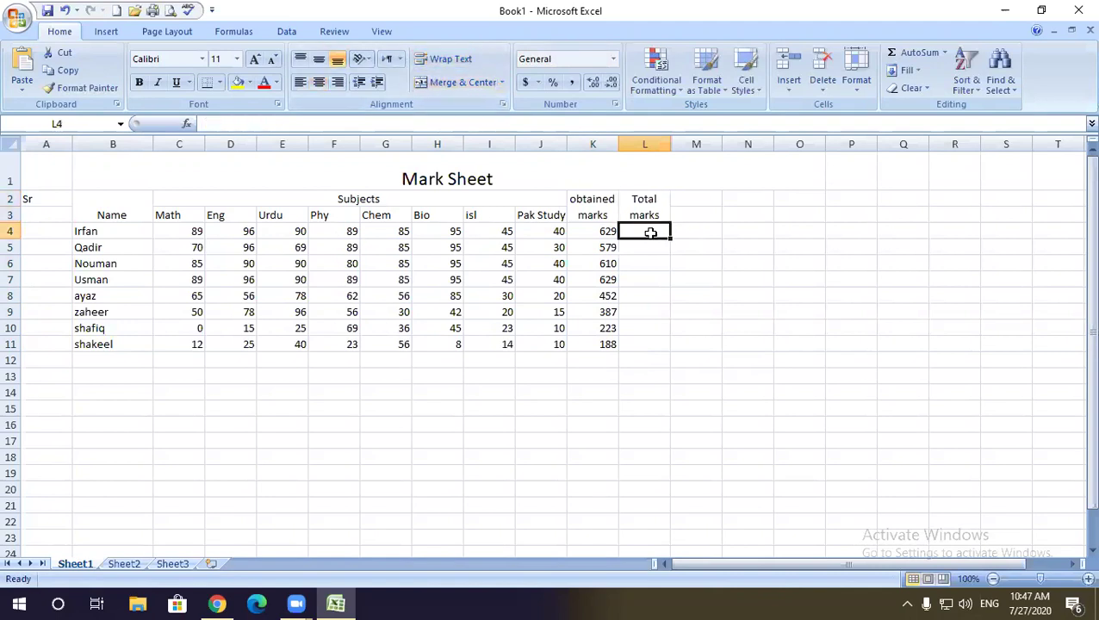
text(700)
click(663, 276)
click(668, 234)
double_click(668, 236)
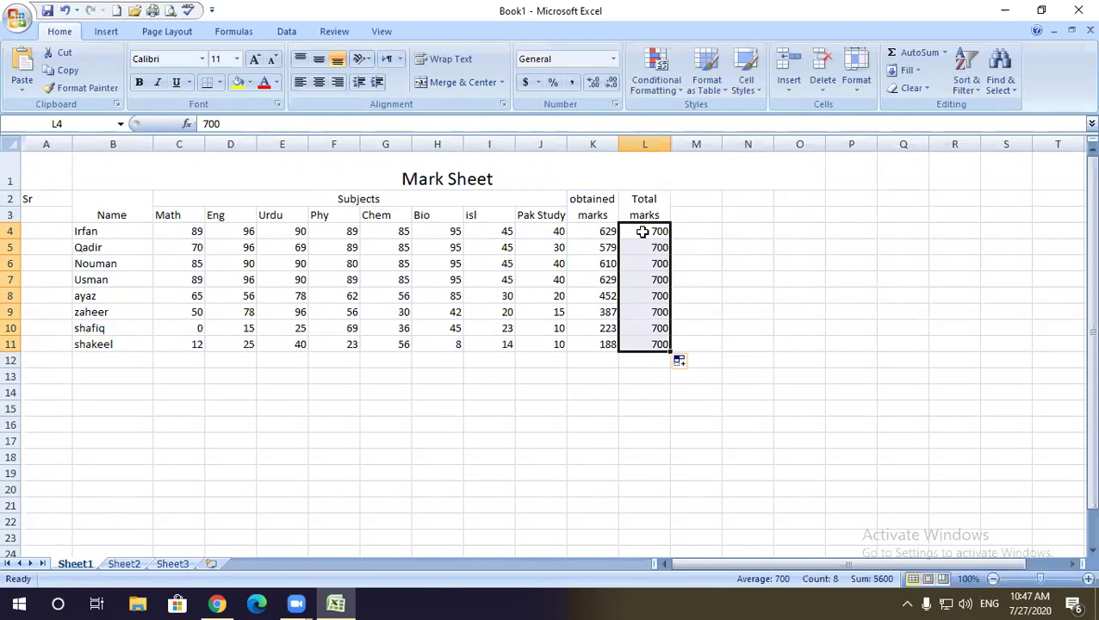
Step: Examine the sum formula in K4 and the row 4 subject marks C4:J4 that it adds
click(585, 231)
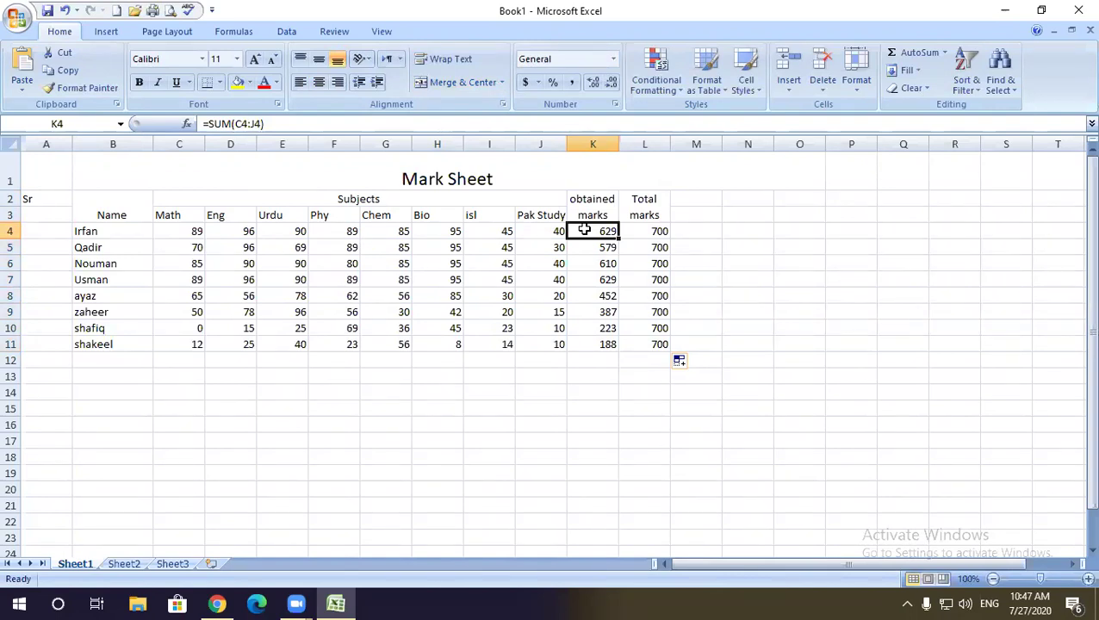
double_click(584, 231)
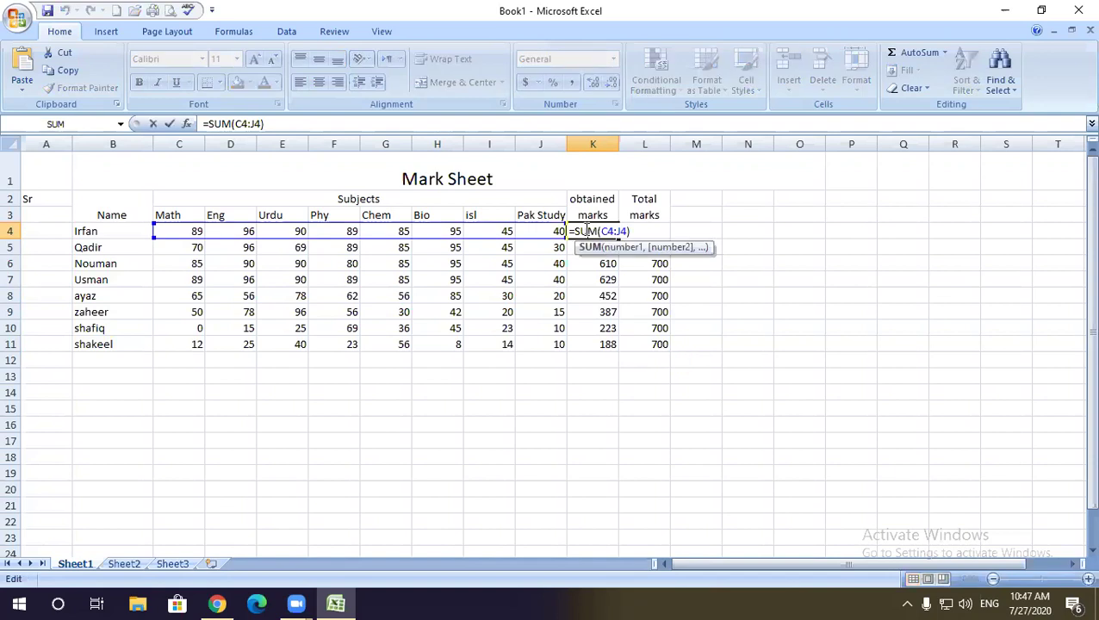
key(Escape)
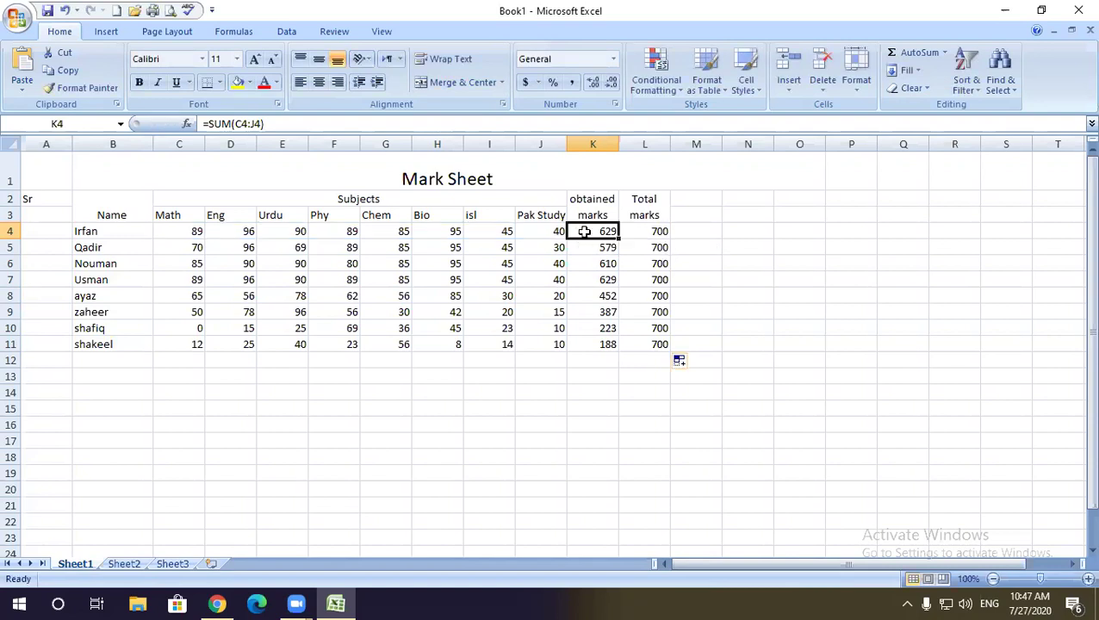
drag(192, 230, 534, 231)
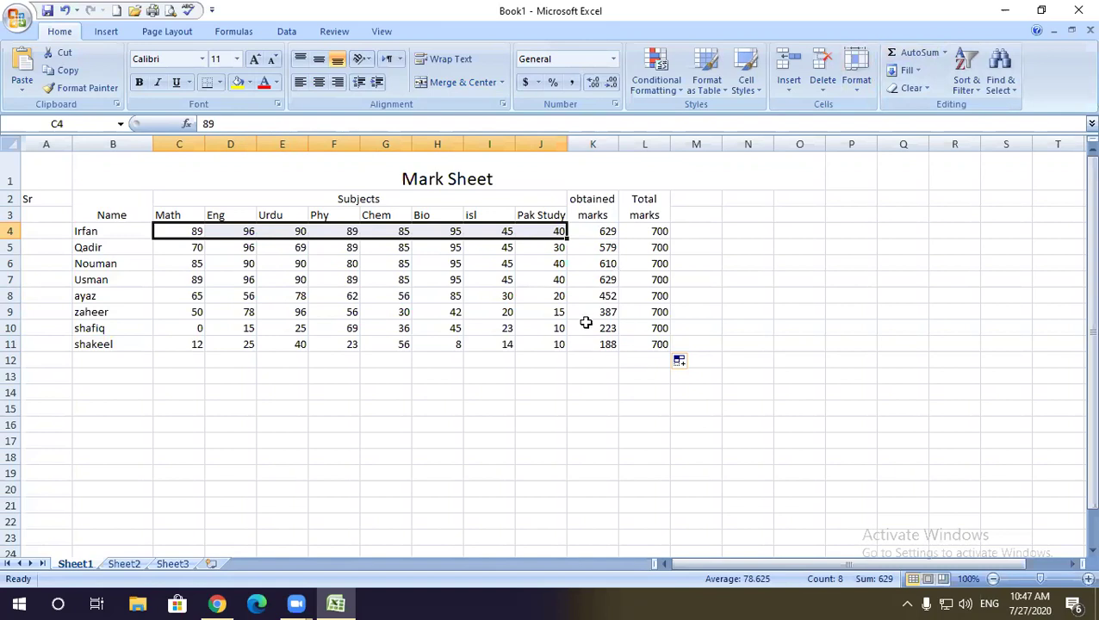
Step: Merge and center M2:M3 beside the Total marks column and enter the heading "avg"
click(700, 233)
drag(697, 201, 700, 214)
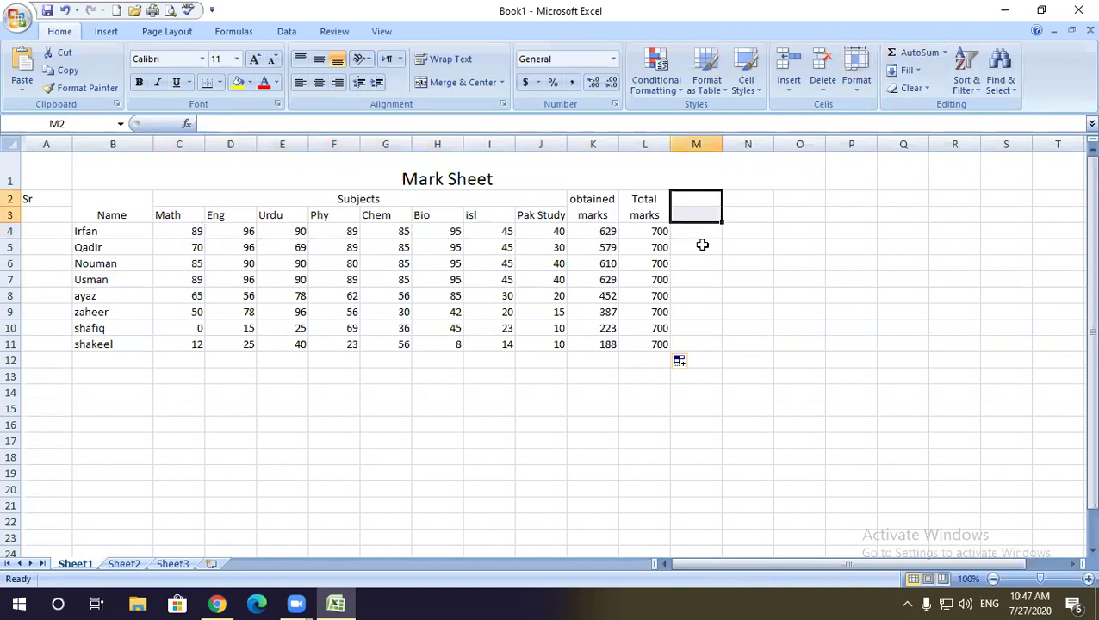
click(463, 81)
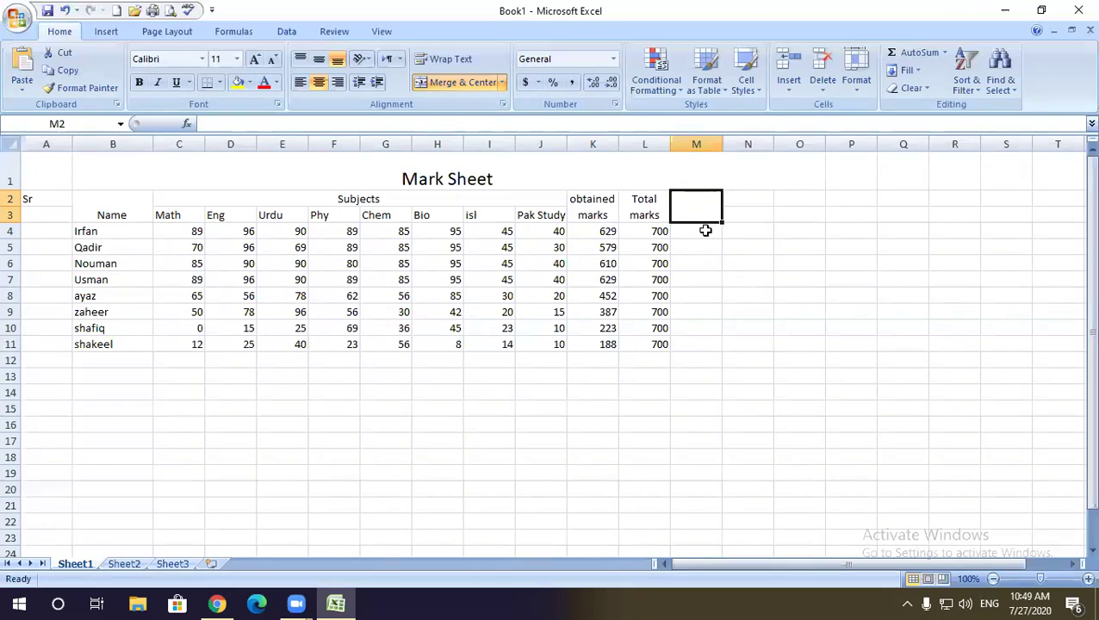
text(av)
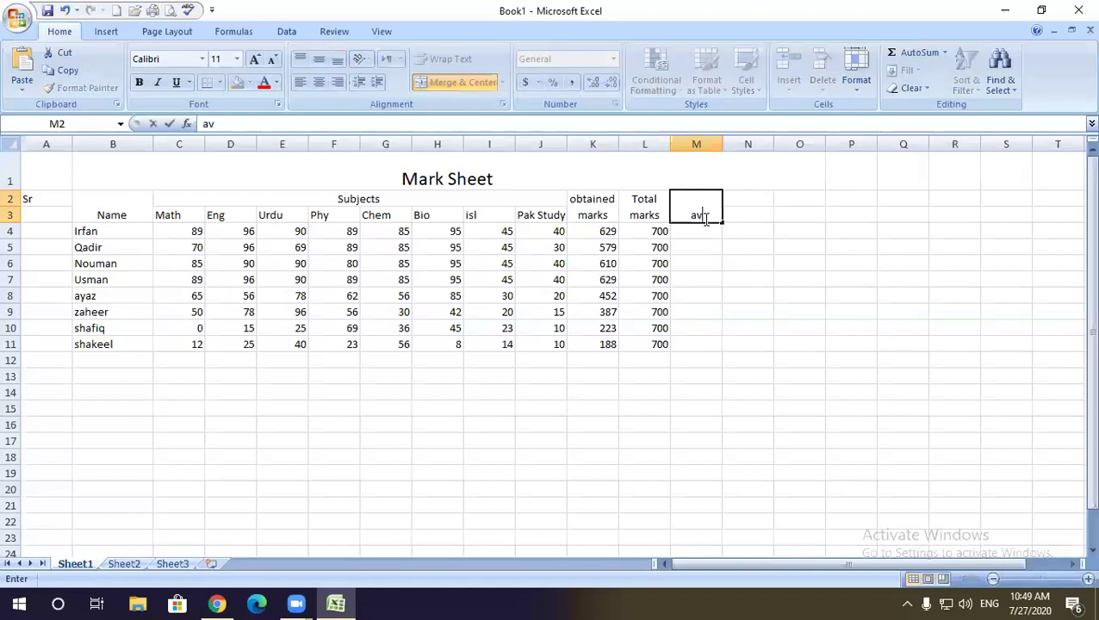
text(g)
click(699, 262)
Step: Enter the formula =K4/8 in M4 to average the first student's obtained marks over eight subjects
click(697, 232)
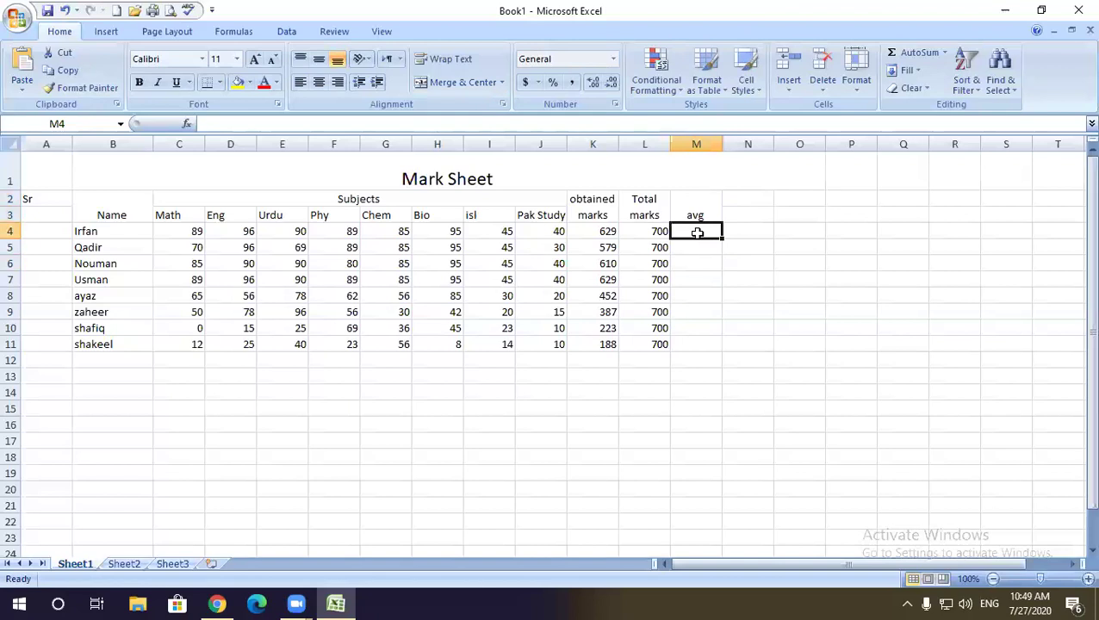
text(=)
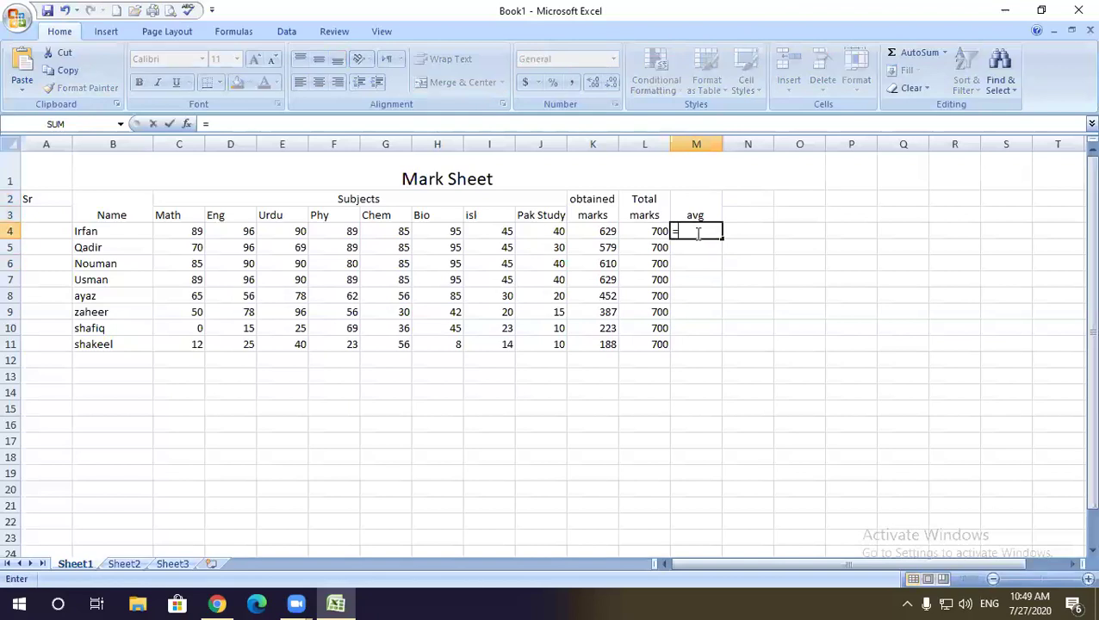
click(608, 231)
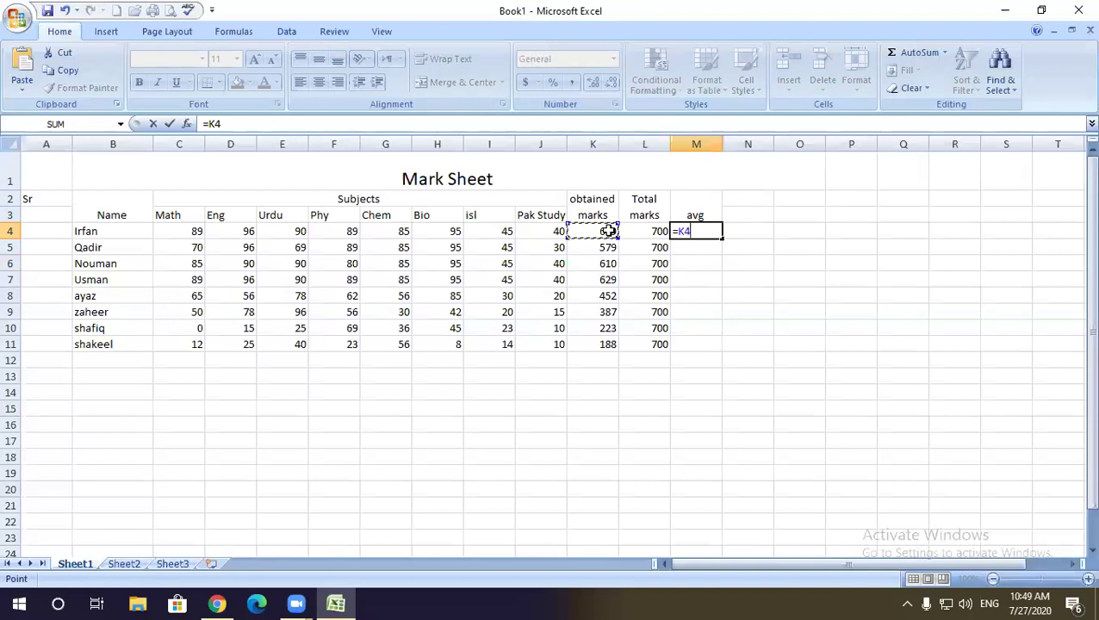
text(/8)
key(Return)
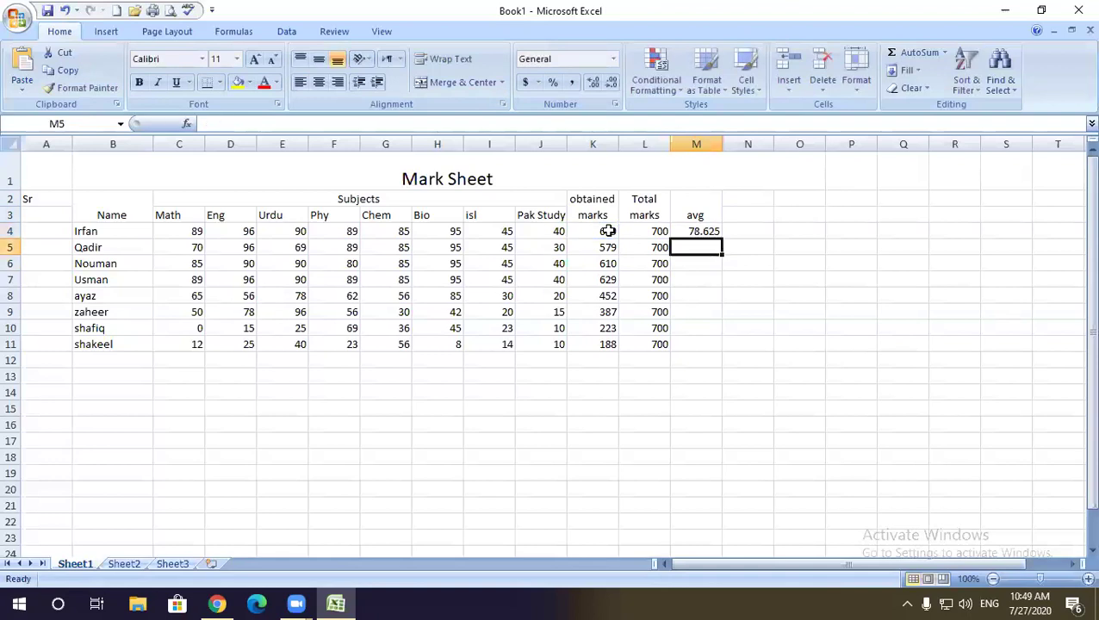
Step: Check M4 against the average of C4:J4 and fill the formula down to M11
click(720, 231)
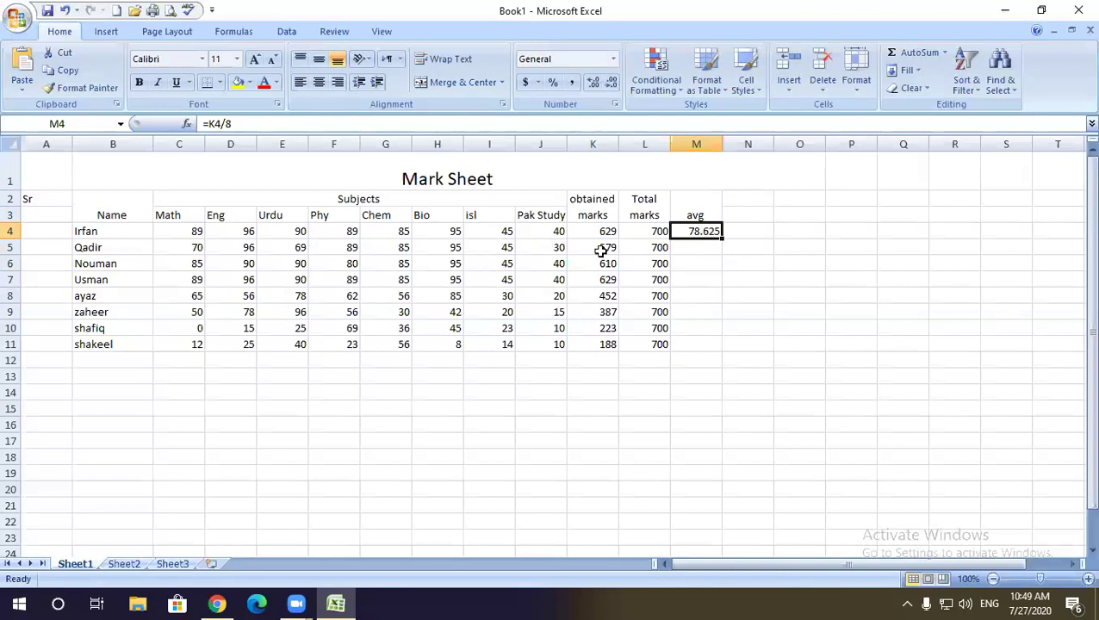
drag(188, 230, 582, 231)
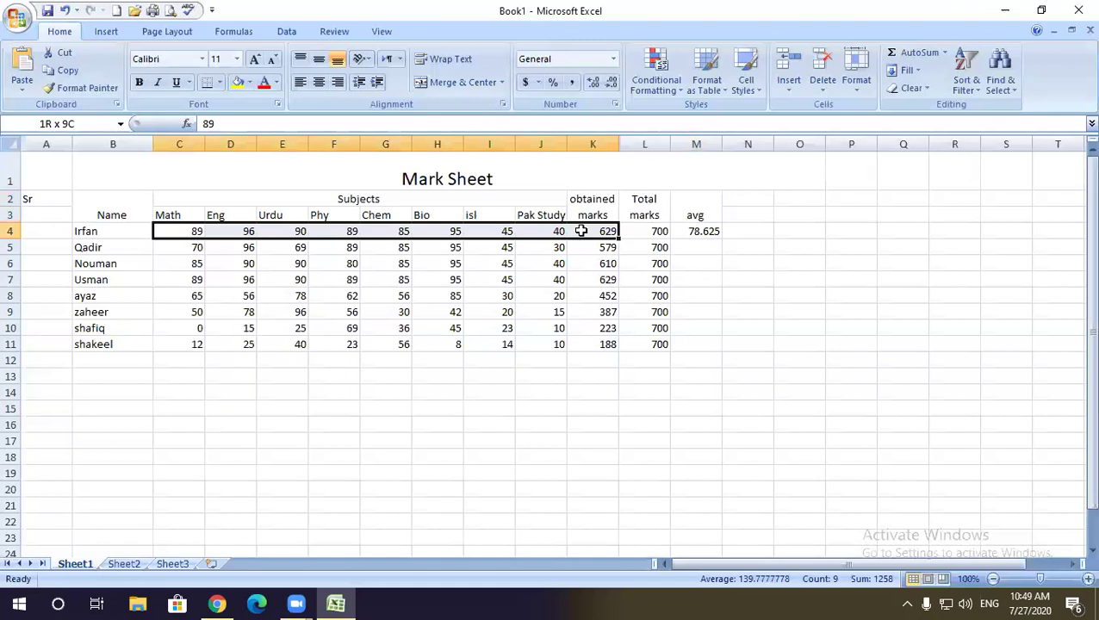
drag(582, 231, 535, 230)
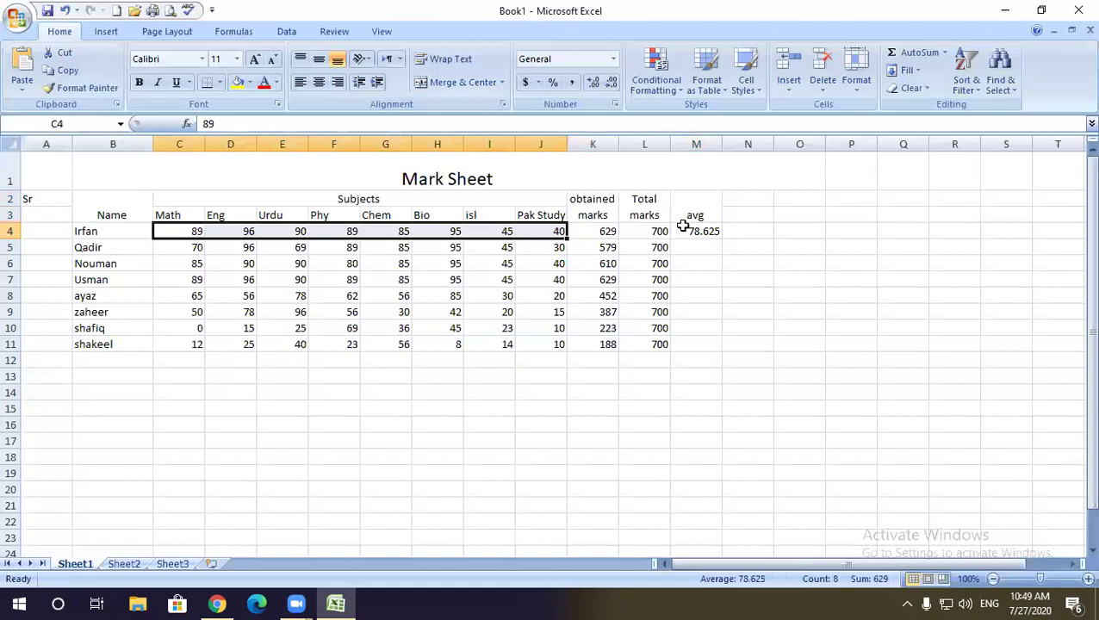
click(709, 238)
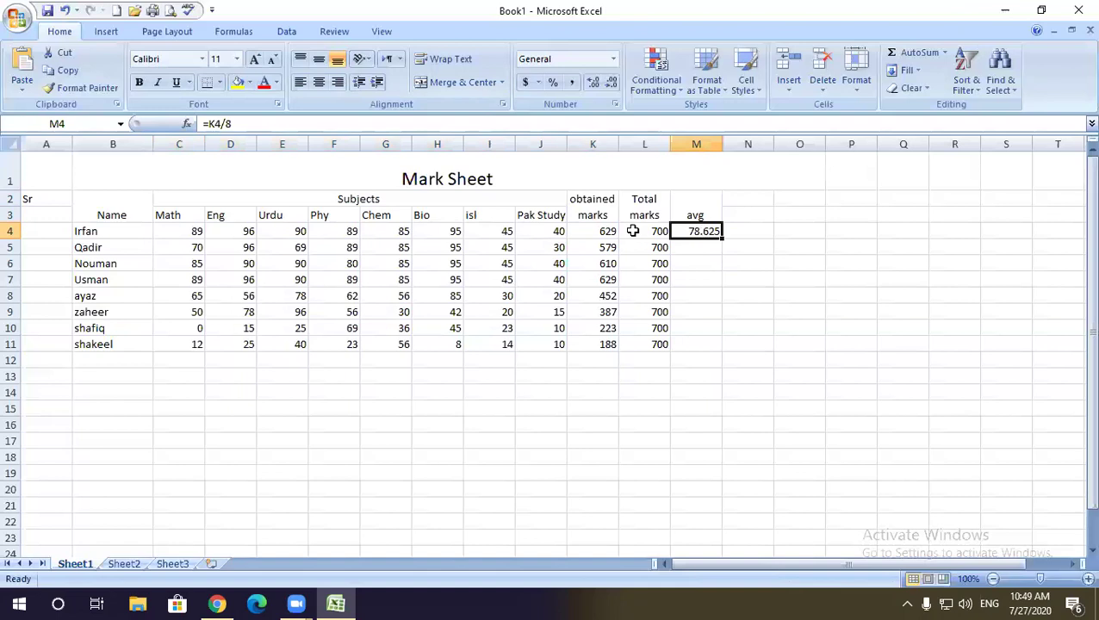
double_click(716, 237)
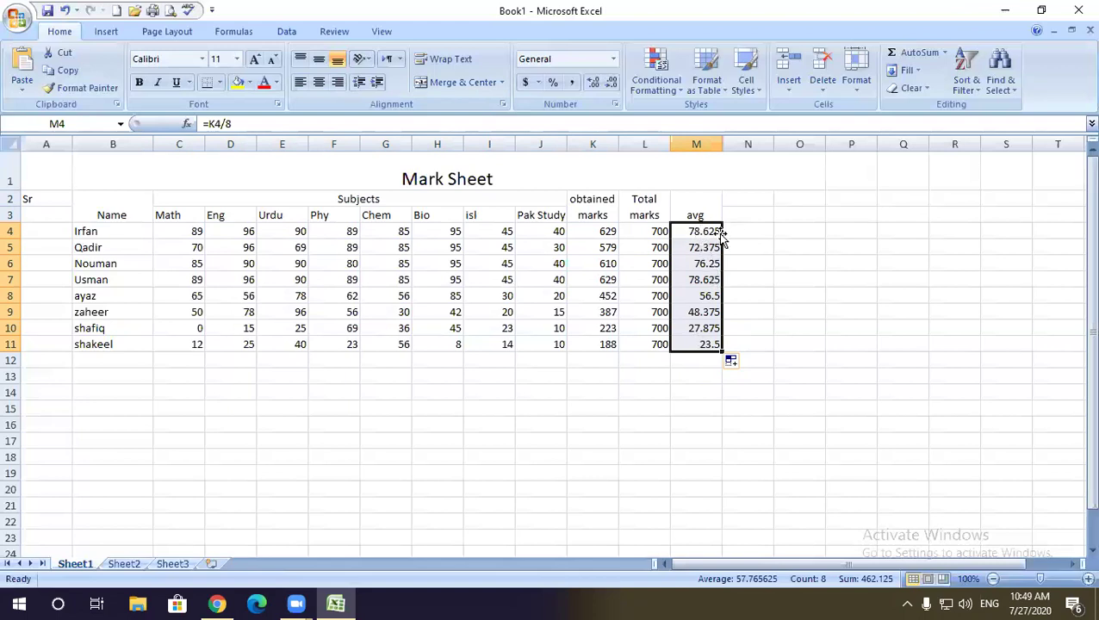
Step: Reduce the averages in M4:M11 to zero decimal places
click(611, 84)
click(612, 84)
click(612, 84)
Step: Expand the averages in M4:M11 to seven decimal places and reduce them back to whole numbers
click(593, 84)
click(593, 83)
click(593, 84)
click(593, 83)
click(593, 84)
click(593, 83)
click(592, 84)
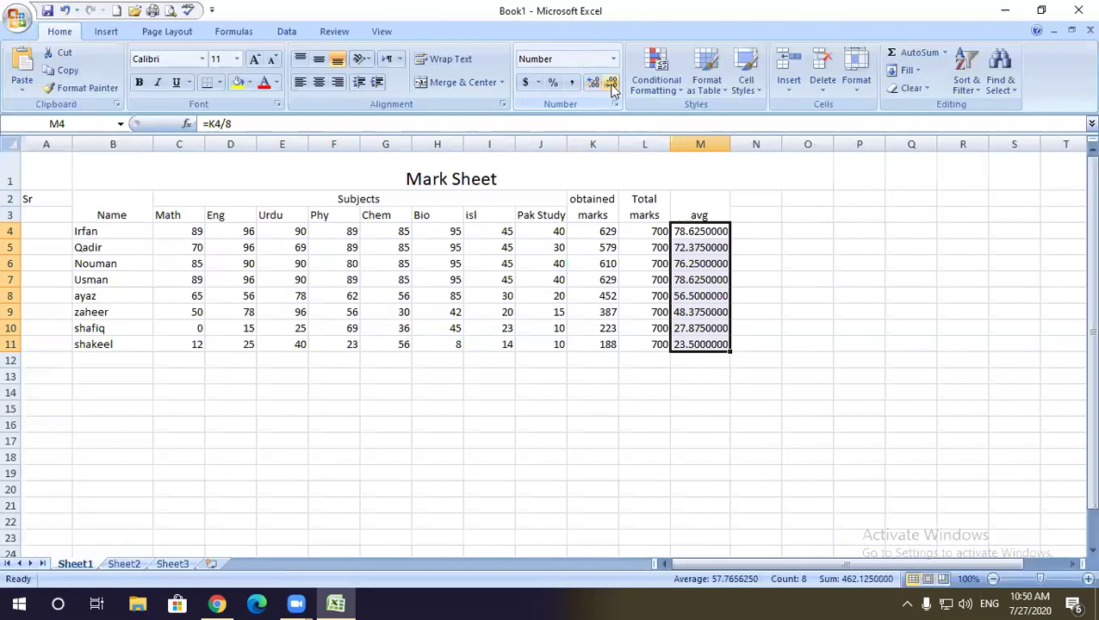
click(612, 85)
click(612, 85)
click(612, 85)
click(612, 85)
click(612, 85)
click(611, 84)
click(611, 84)
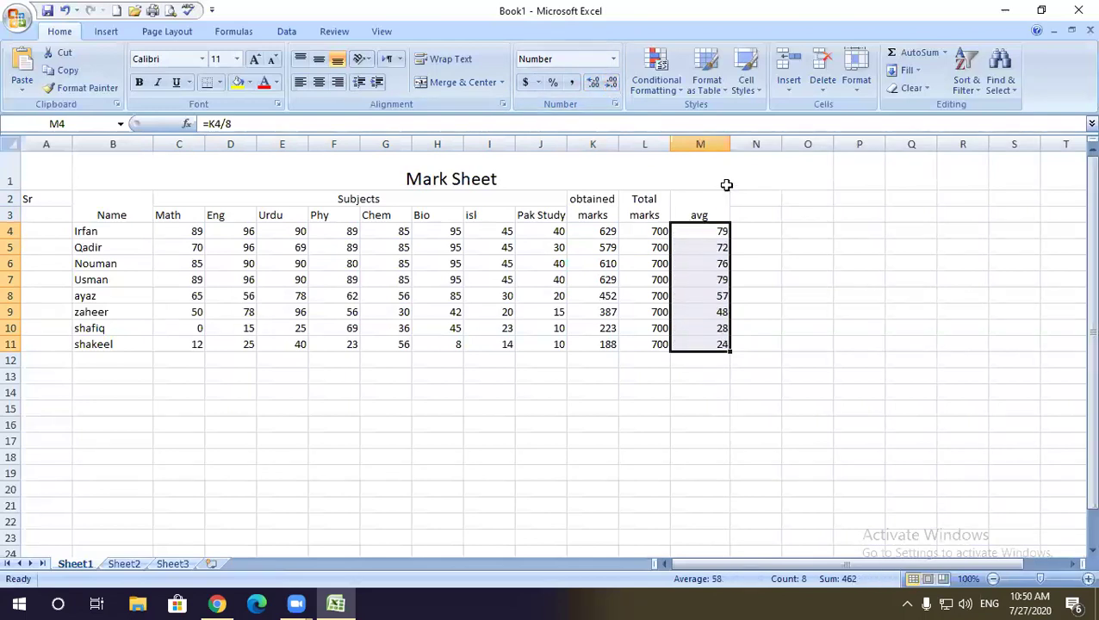
Step: Narrow the avg column M slightly to suit the whole-number averages and look over M4:M11
drag(729, 143, 717, 147)
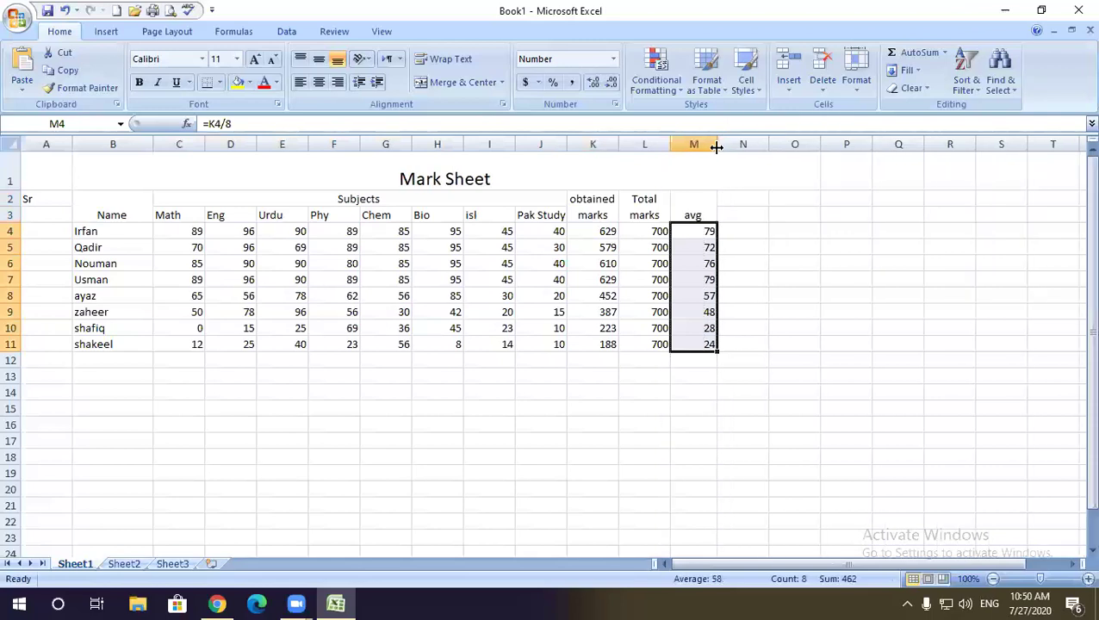
click(708, 231)
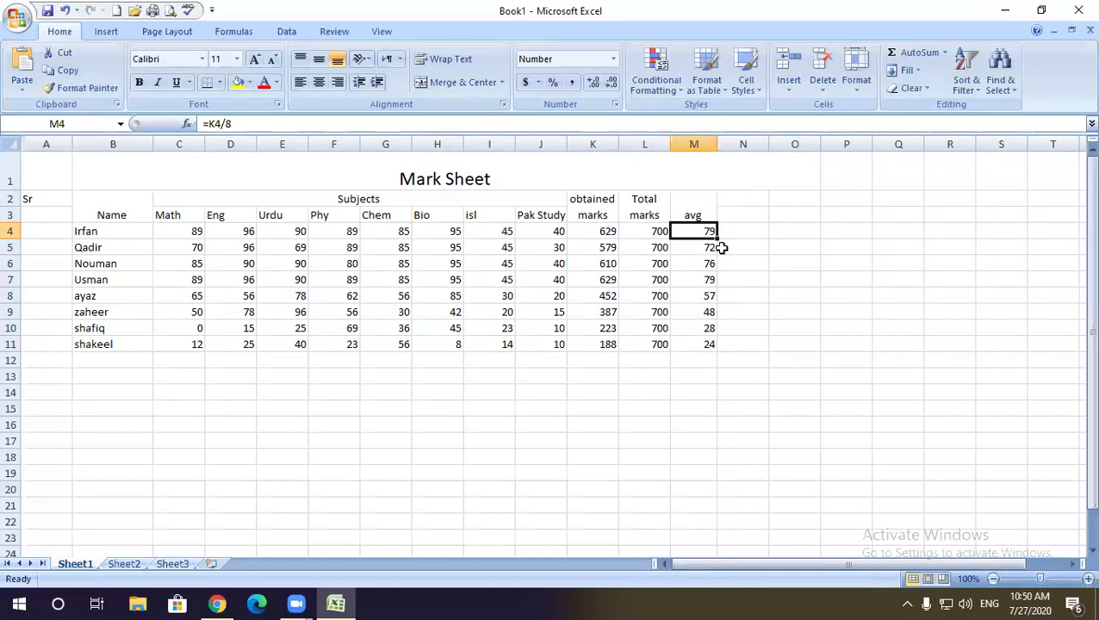
click(734, 279)
click(694, 212)
click(706, 229)
click(735, 298)
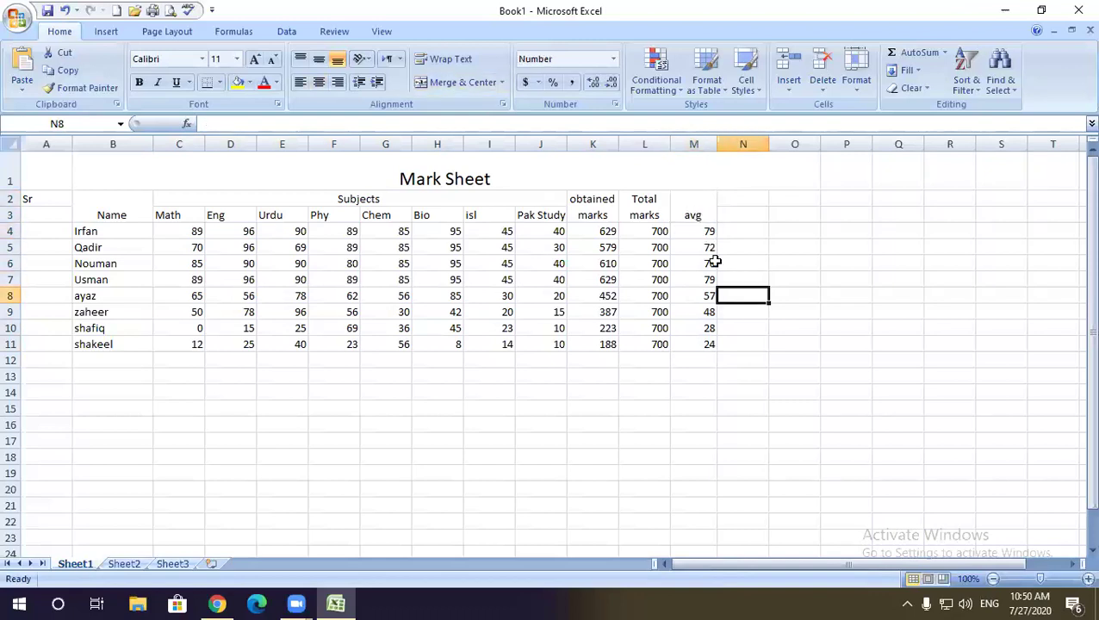
drag(704, 232, 705, 345)
Step: Merge and center N2:N3, enter the heading "Percentage" and widen column N to fit it
click(754, 232)
drag(739, 198, 738, 215)
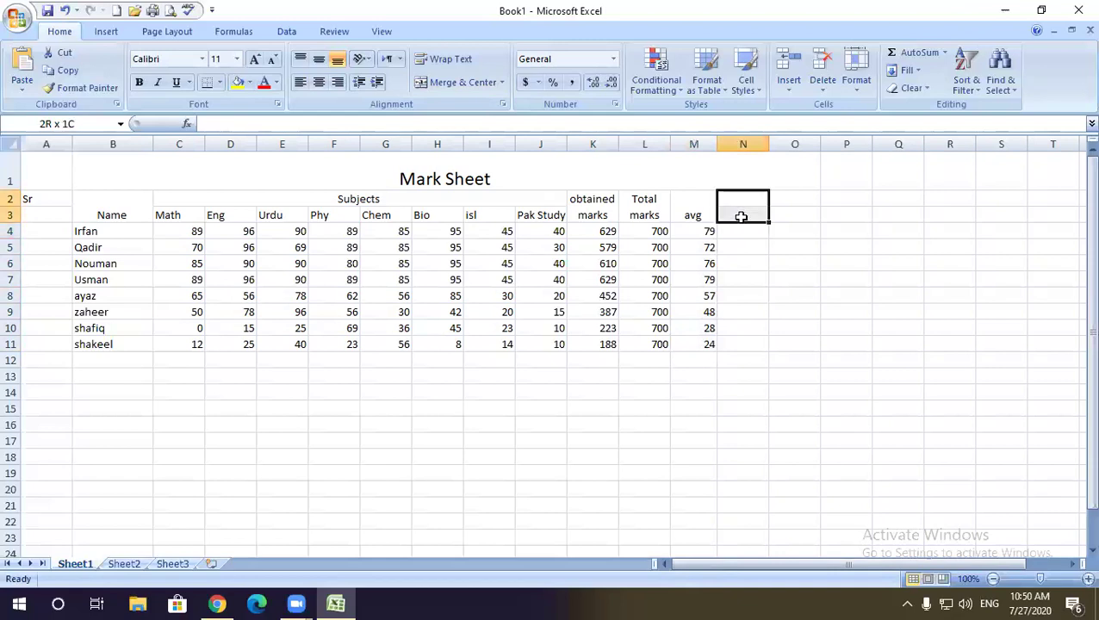
click(459, 81)
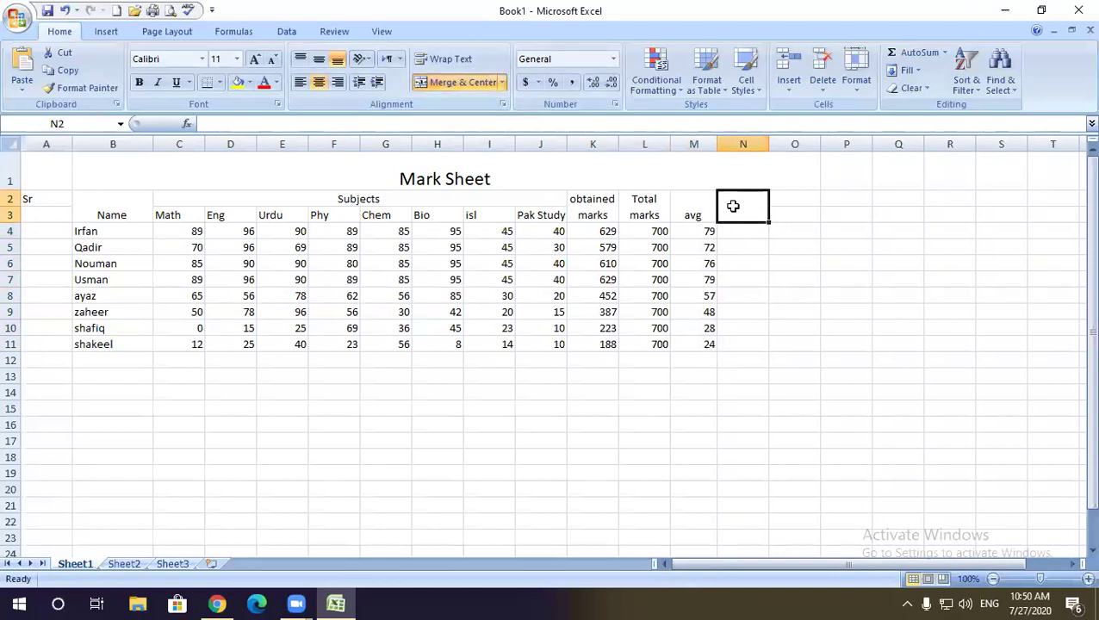
text(P)
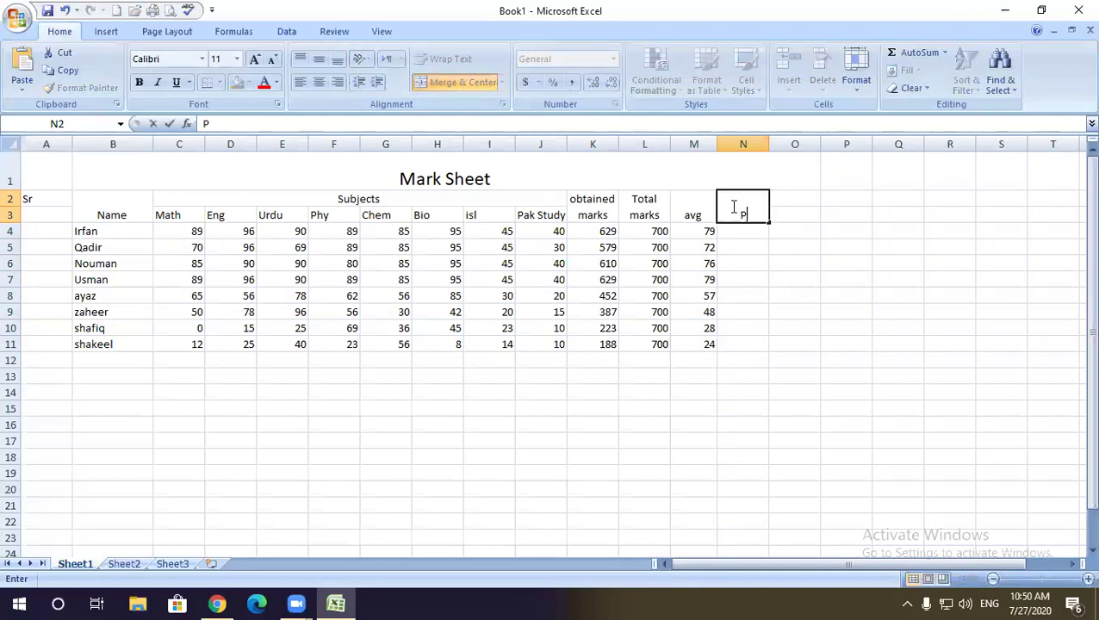
text(ercentage)
click(761, 248)
click(749, 213)
drag(768, 150, 783, 150)
Step: Enter the formula =K4/L4*100 in N4 to calculate the first student's percentage
click(764, 239)
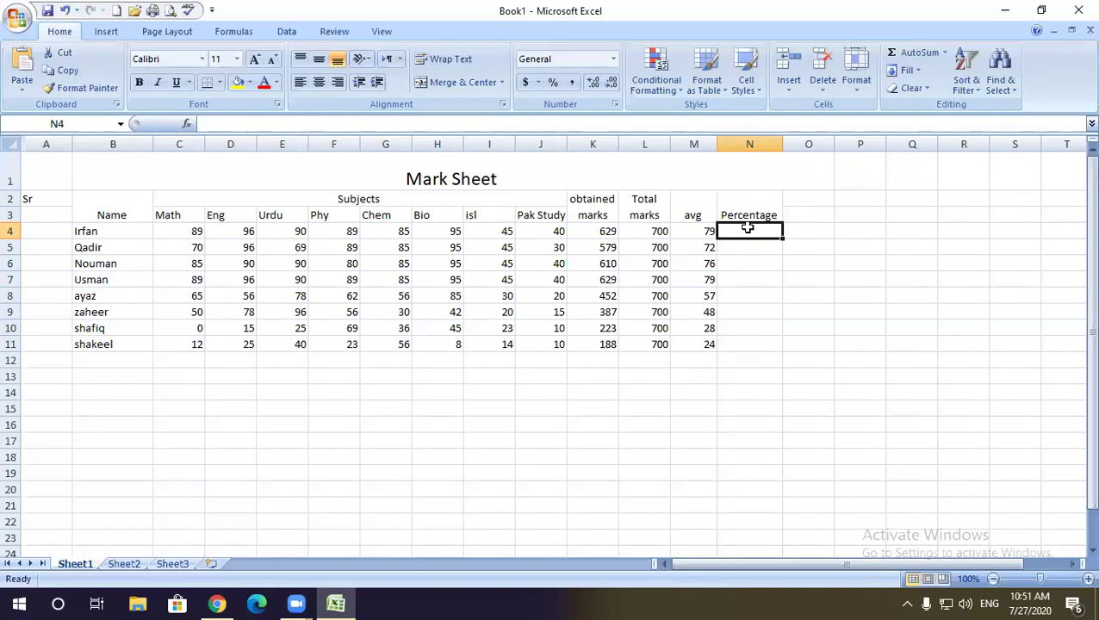
text(=)
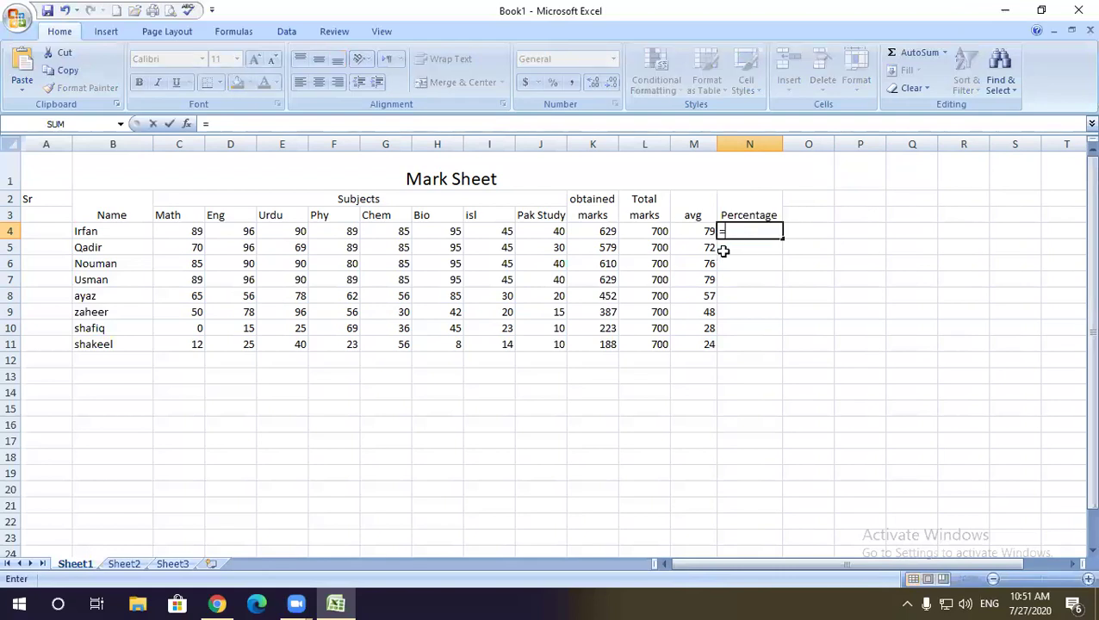
click(607, 231)
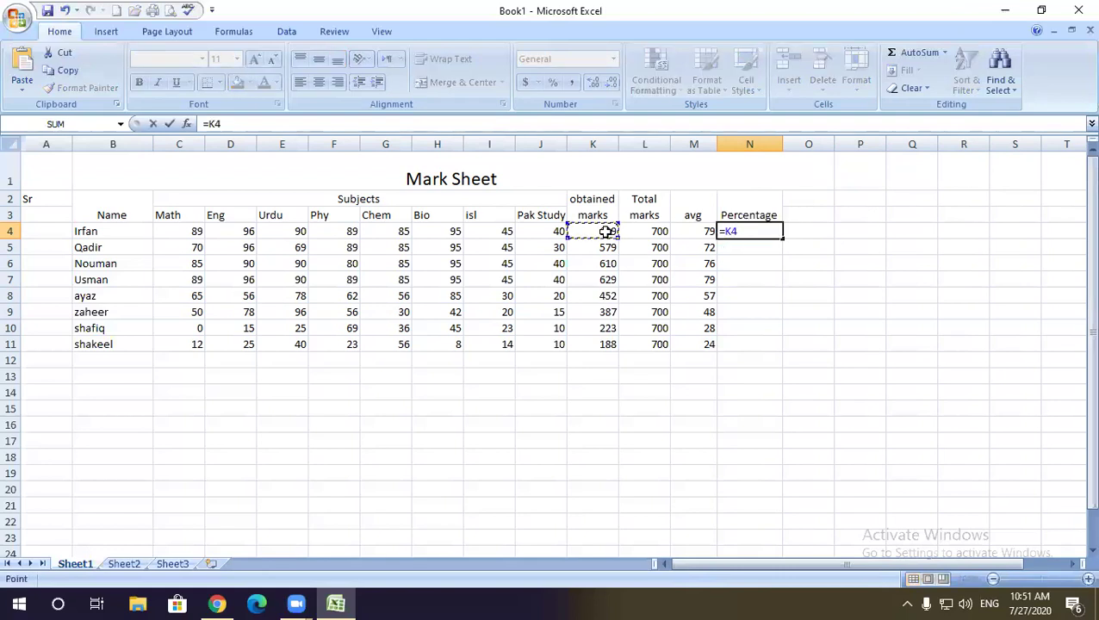
text(/)
click(649, 231)
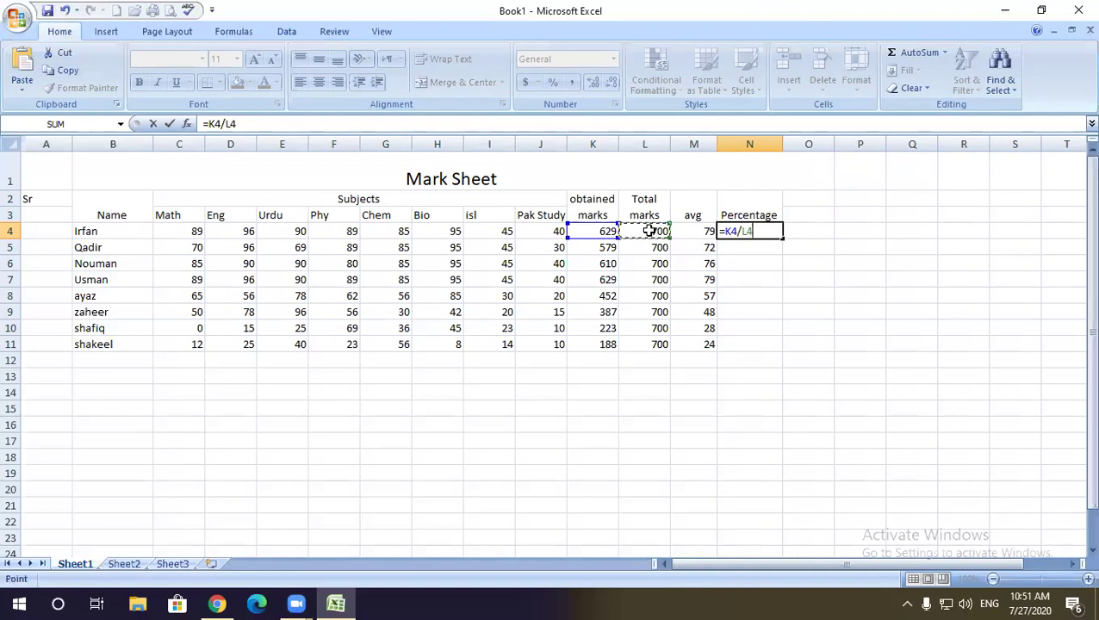
text(*)
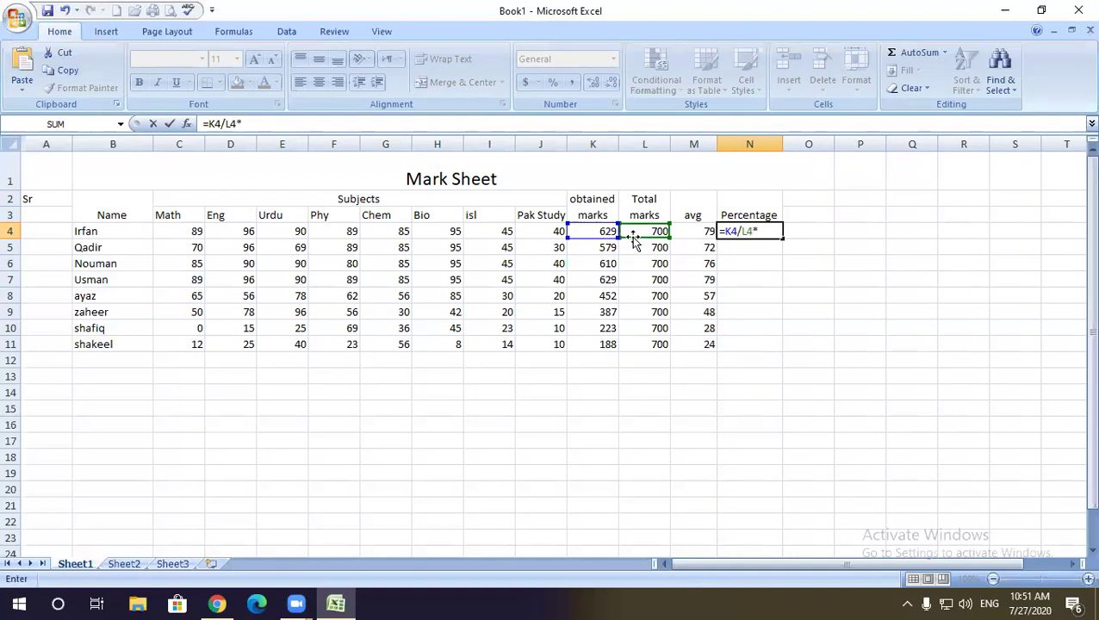
text(100)
key(Return)
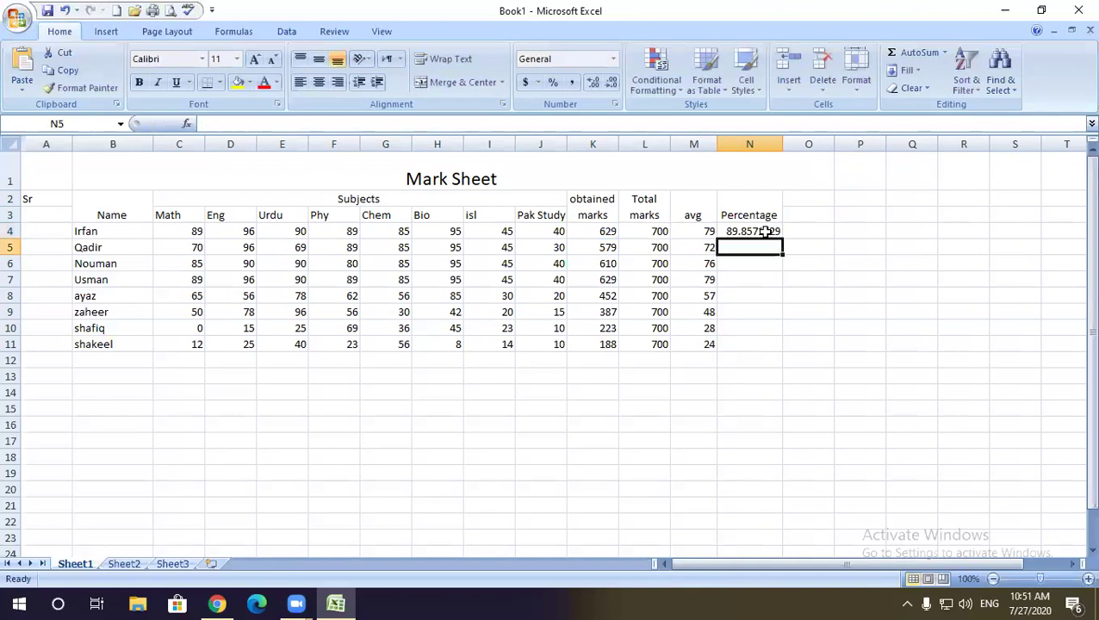
click(764, 233)
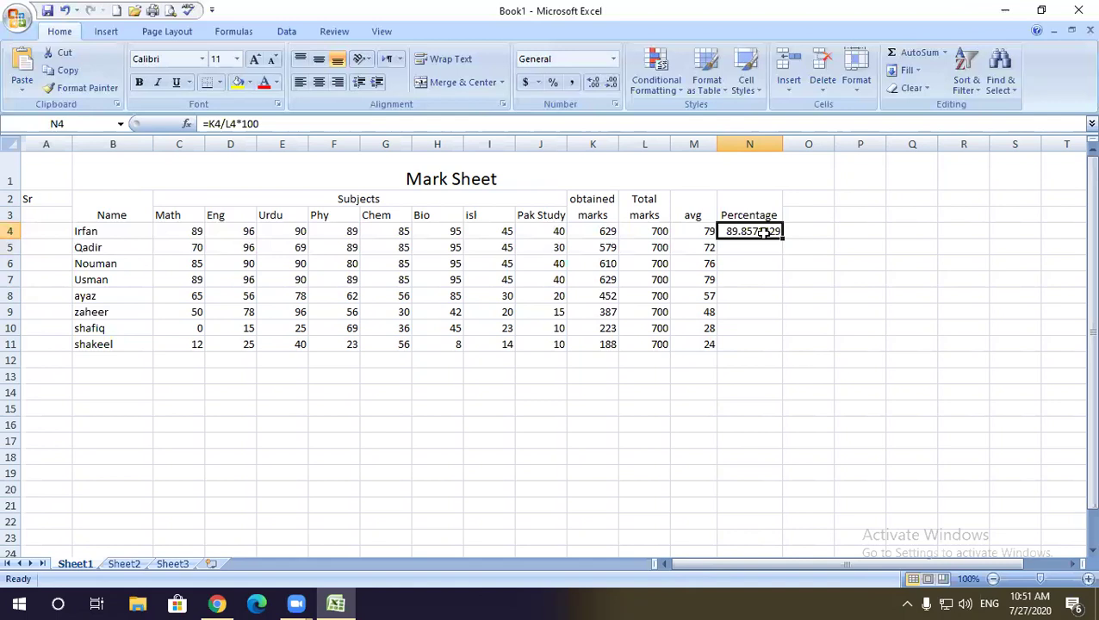
text(=)
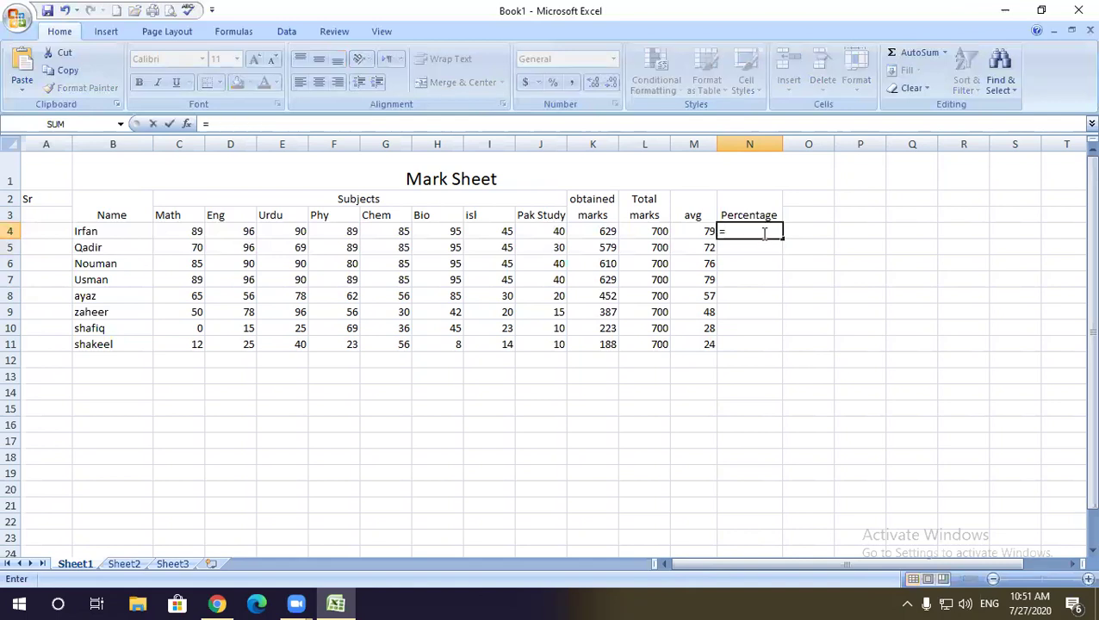
click(607, 231)
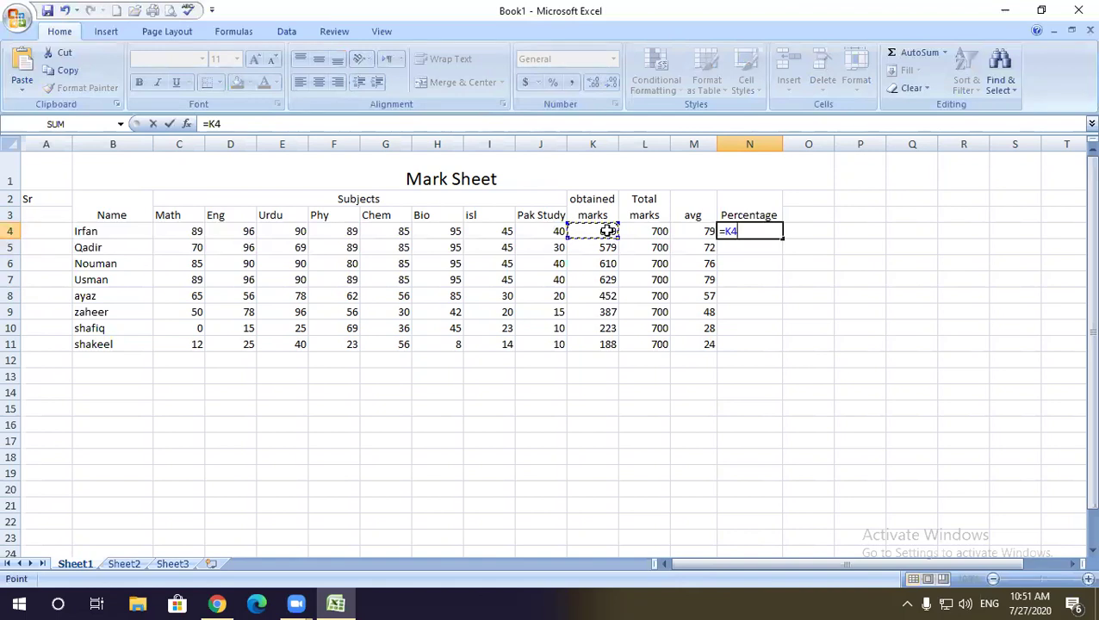
key(Escape)
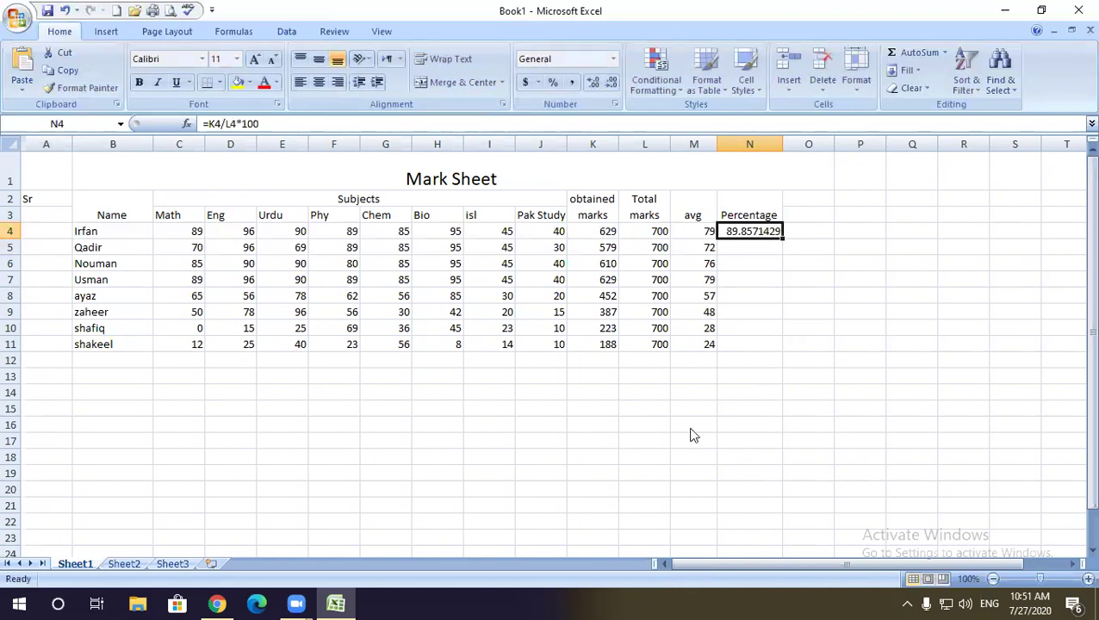
Step: Enter the sample amount 150000 in M16 and the rate 15 in N16 below the mark sheet
click(691, 429)
text(150000)
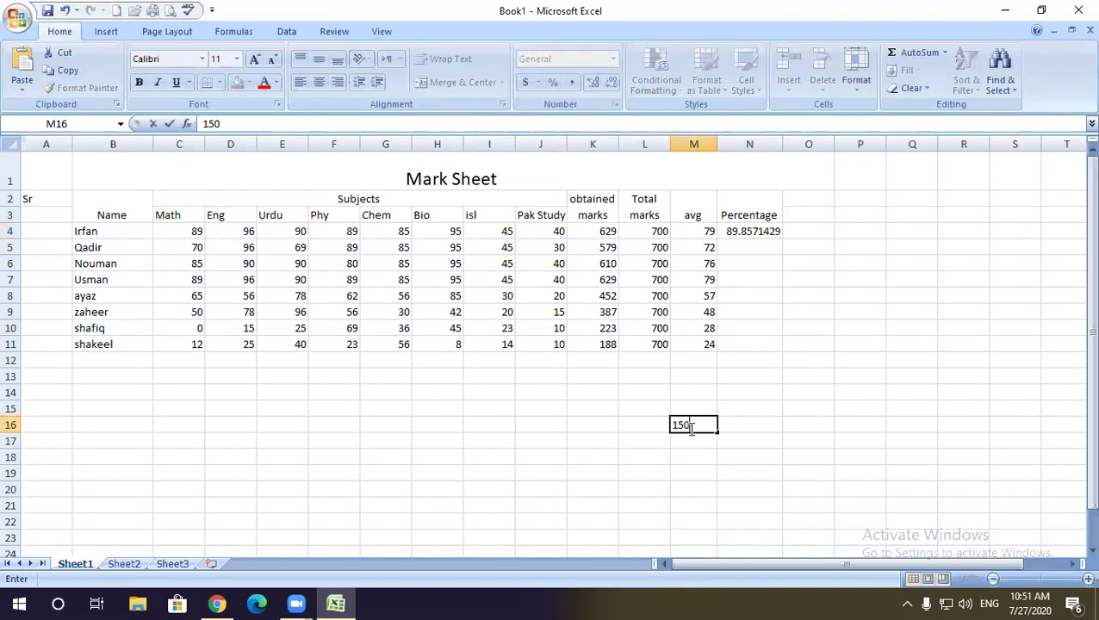
click(728, 461)
click(746, 426)
text(15)
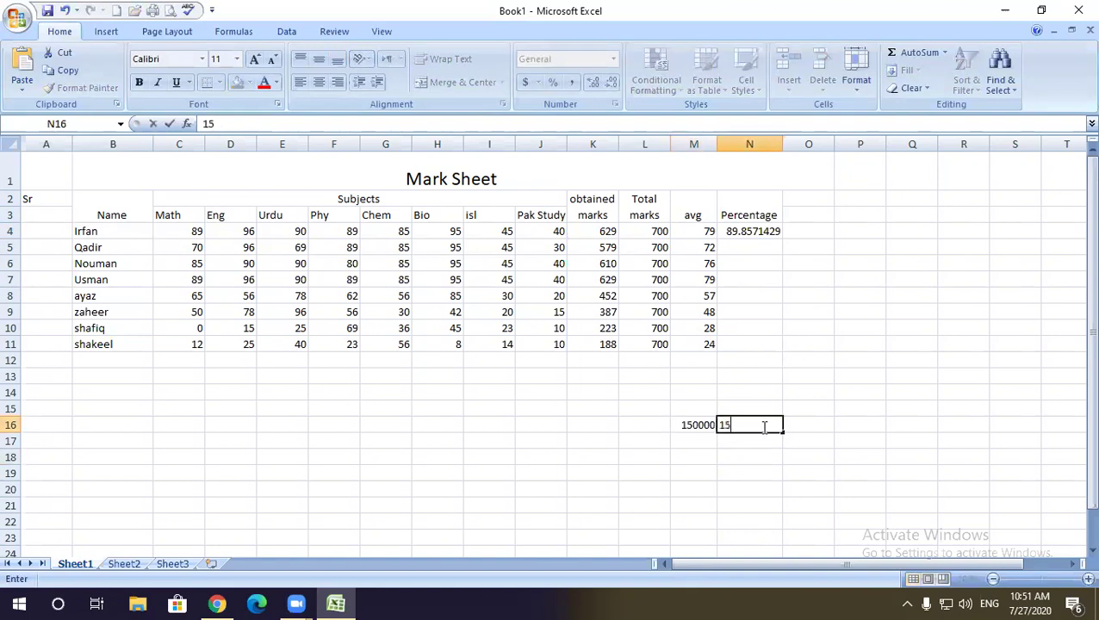
click(802, 441)
Step: Try the percentage formula =M16/15*100 in O16 for the sample amount
click(813, 420)
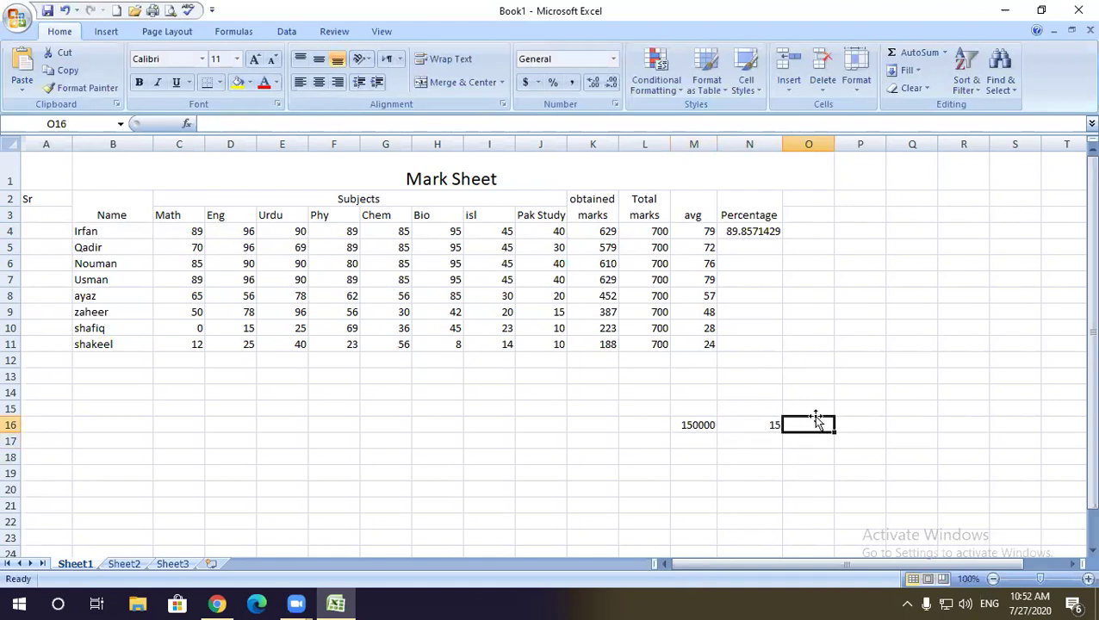
text(=)
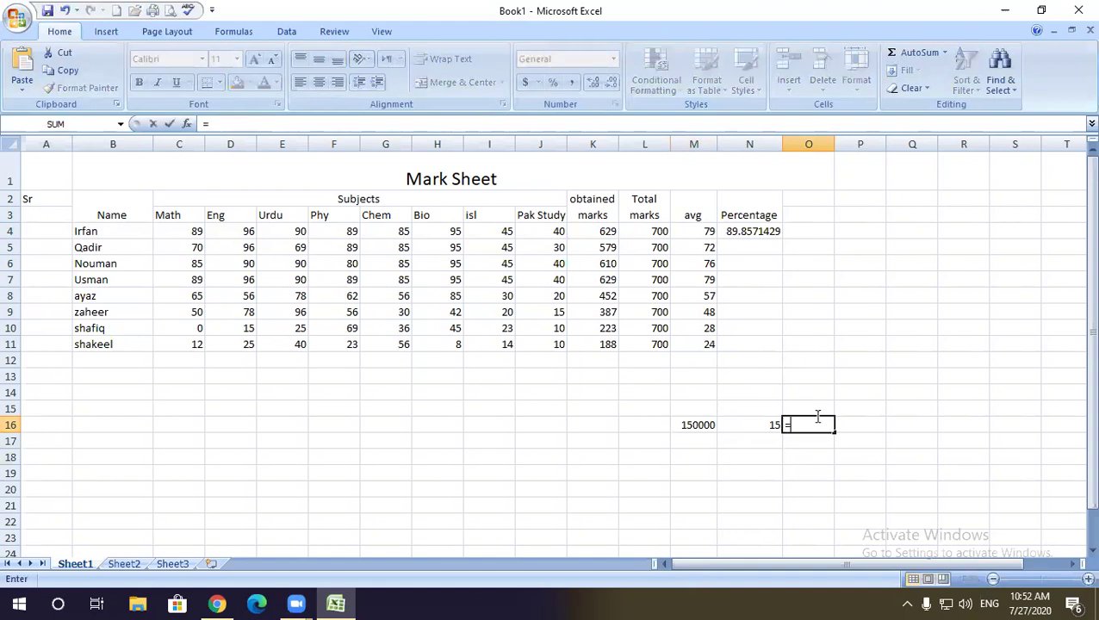
click(687, 426)
text(/1)
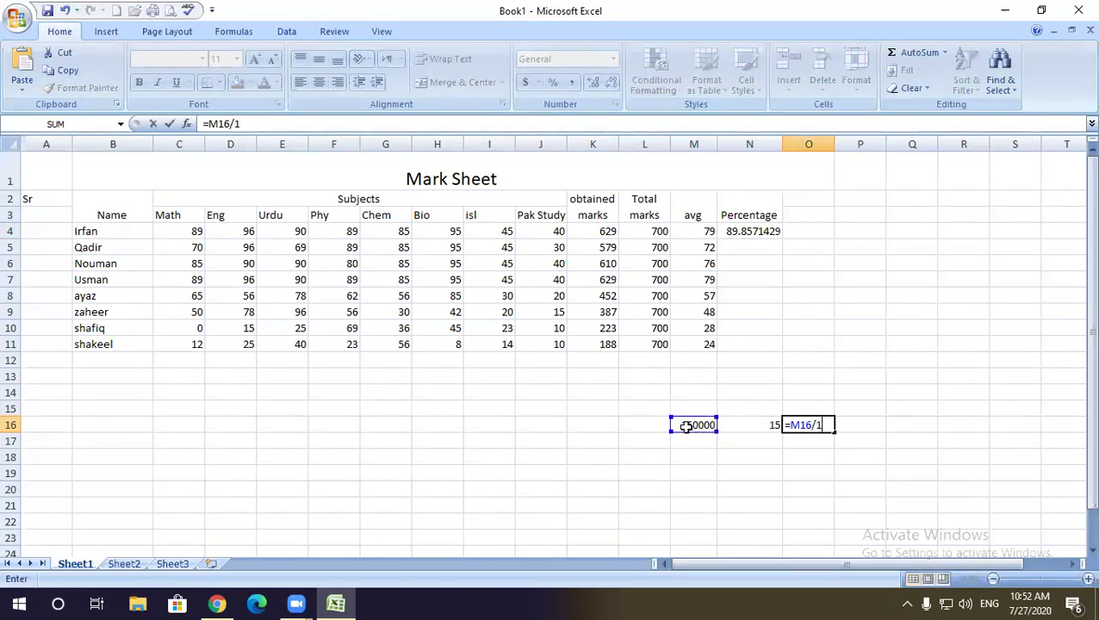
text(5*100)
key(Return)
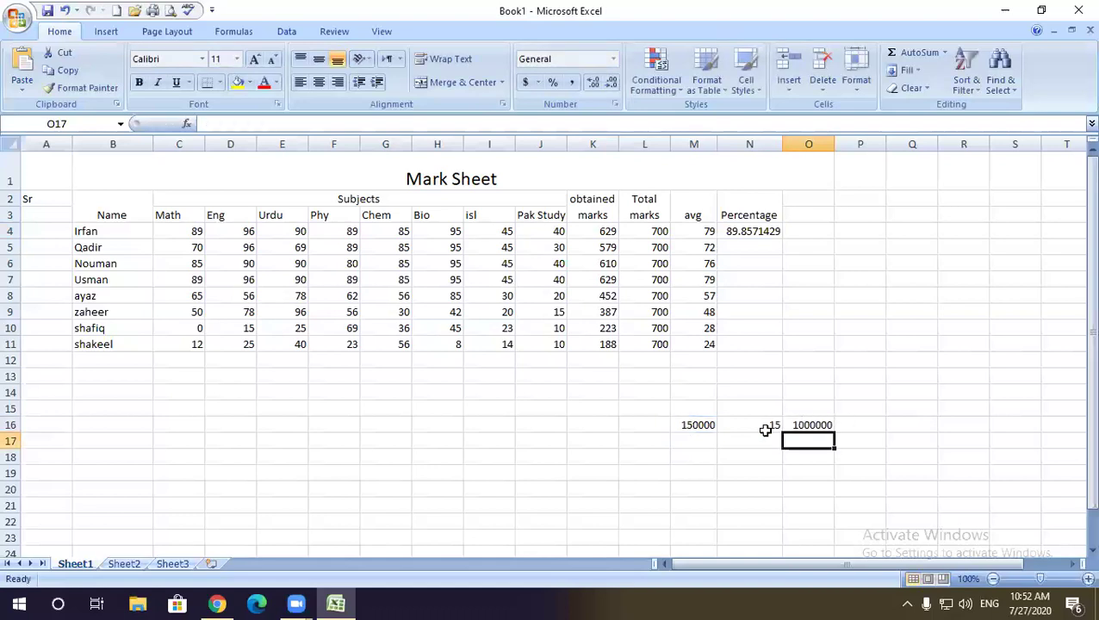
Step: Clear the formula from O16
click(809, 425)
double_click(802, 425)
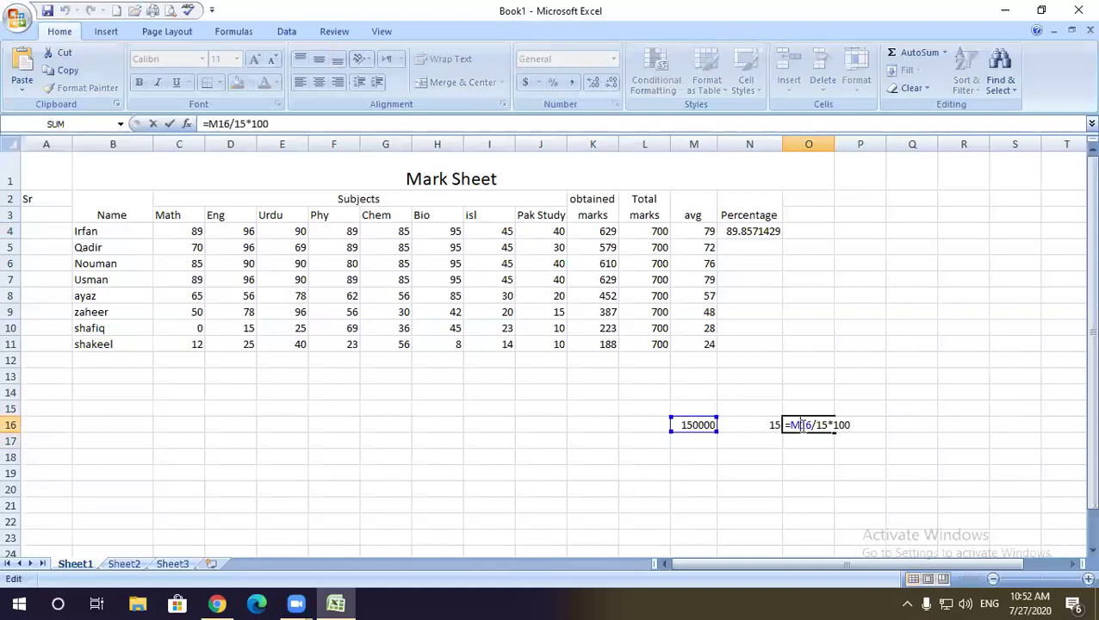
drag(851, 425, 786, 424)
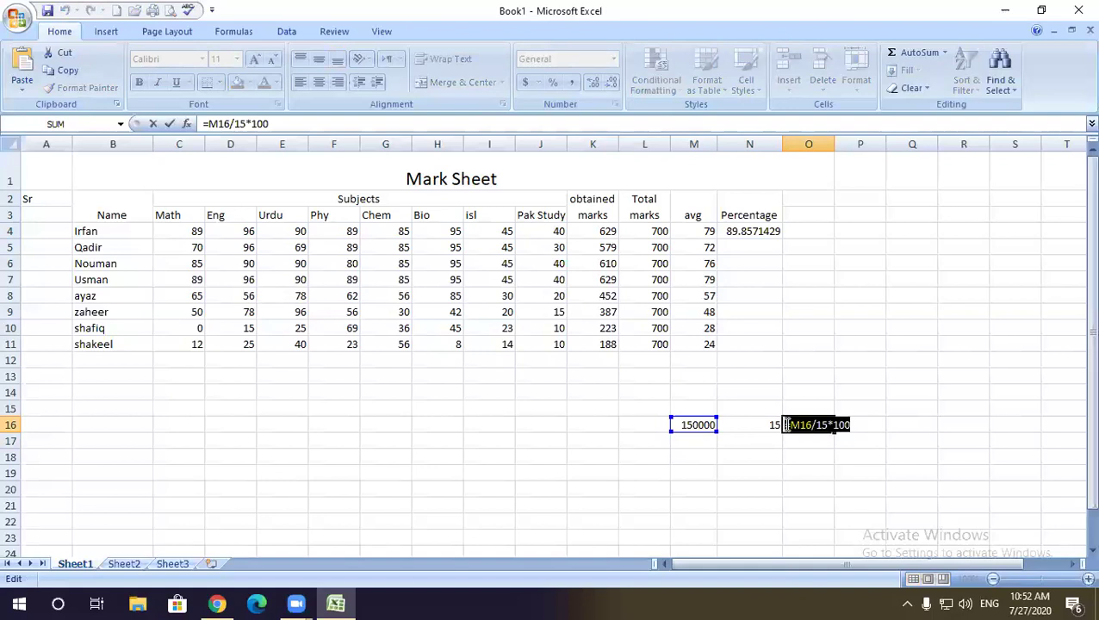
key(Delete)
click(806, 471)
Step: Enter the formula =M16*15/100 in O16 to calculate 15 percent of the sample amount
click(807, 425)
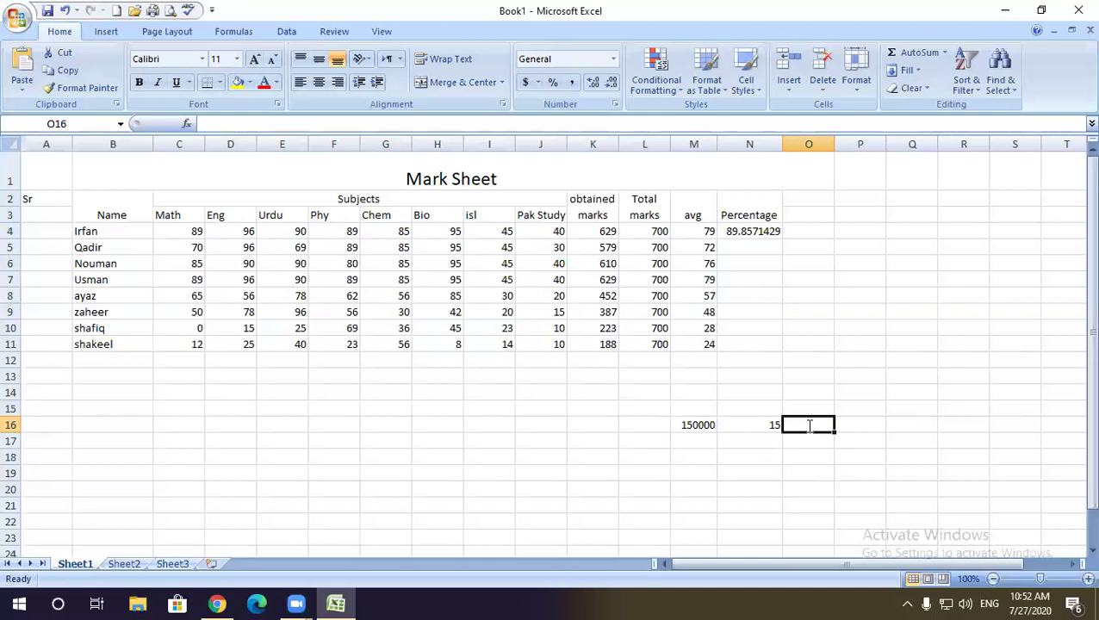
text(=)
click(696, 426)
text(*15/1)
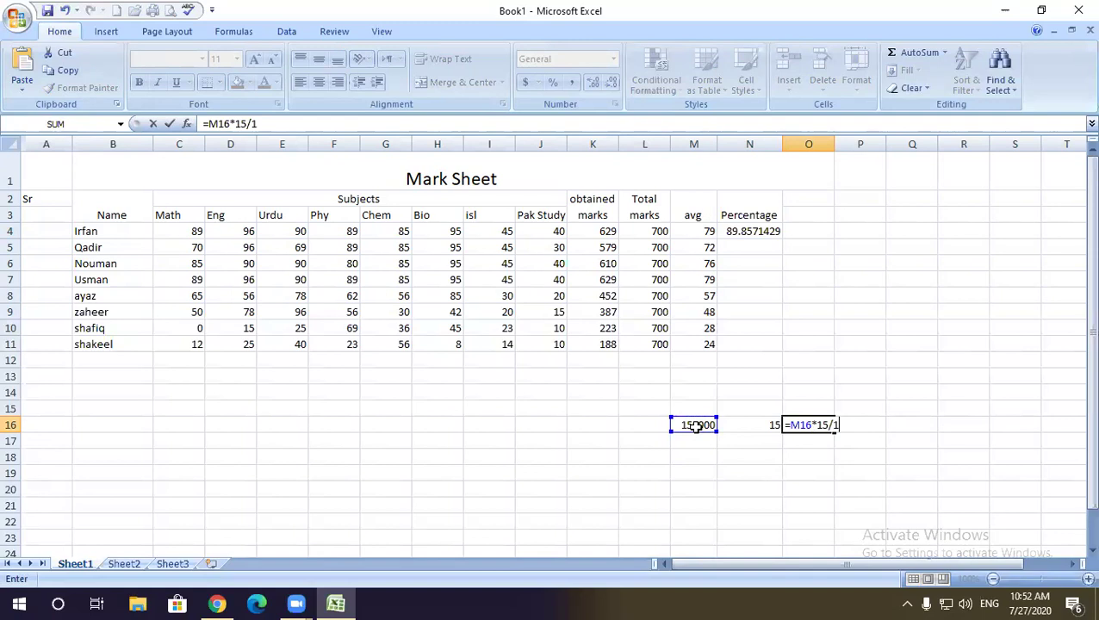
key(Return)
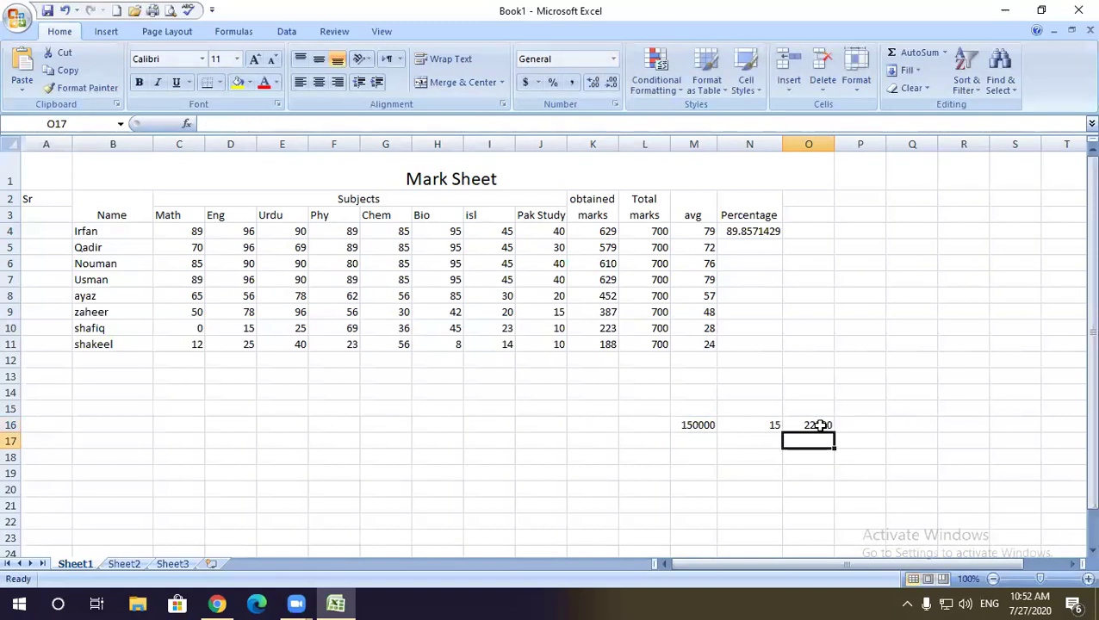
Step: Review the percentage formula in N4, keep it as it is and fill it down through N11
click(733, 231)
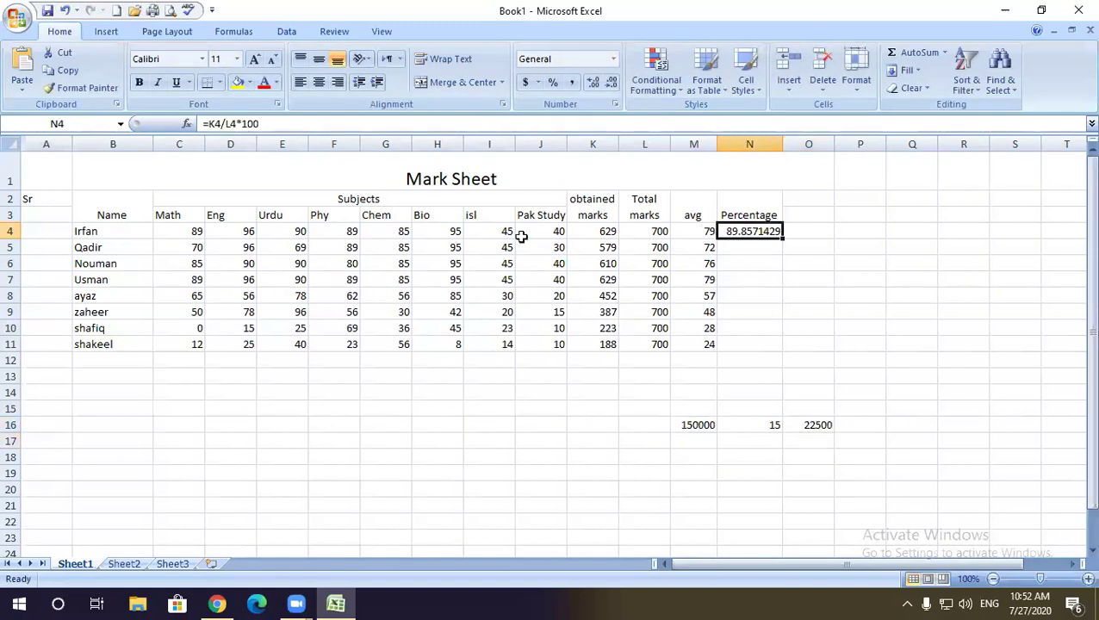
click(280, 124)
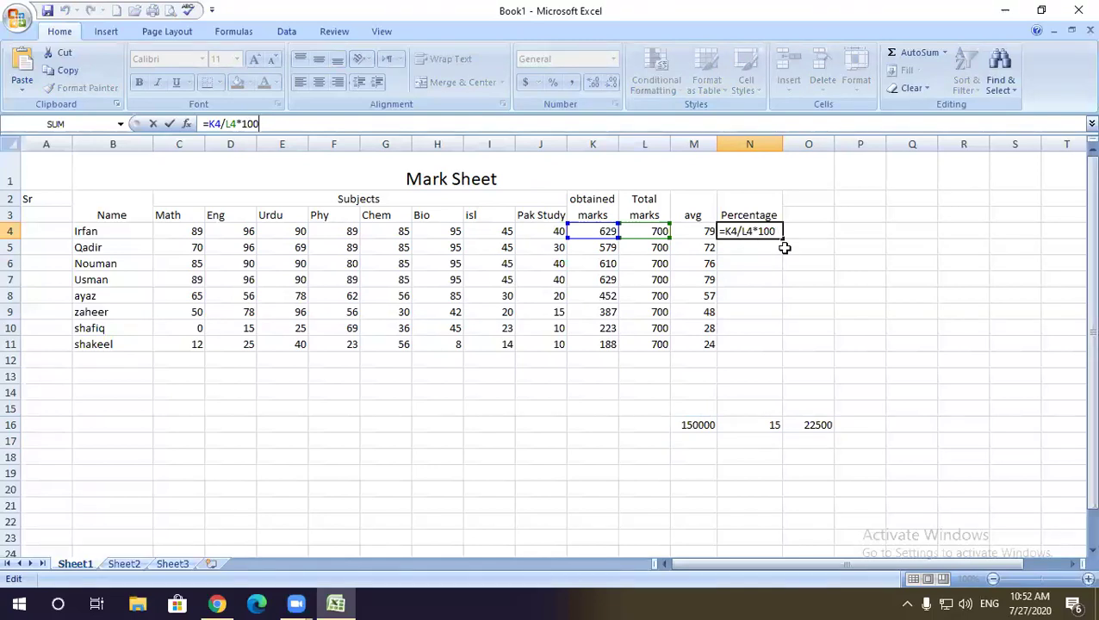
key(ctrl+Return)
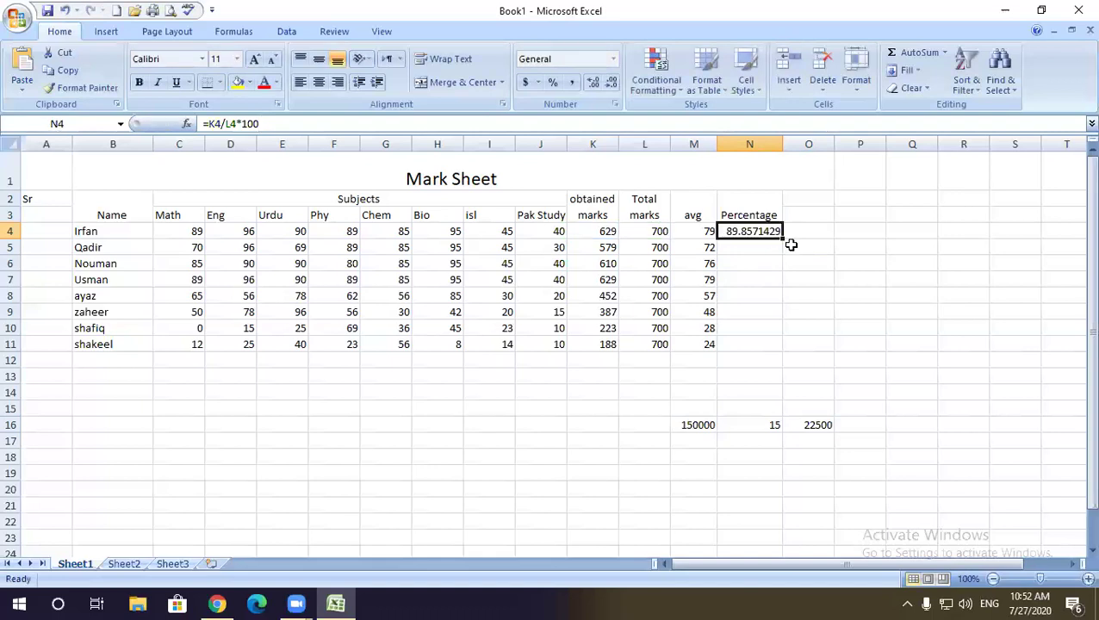
double_click(784, 240)
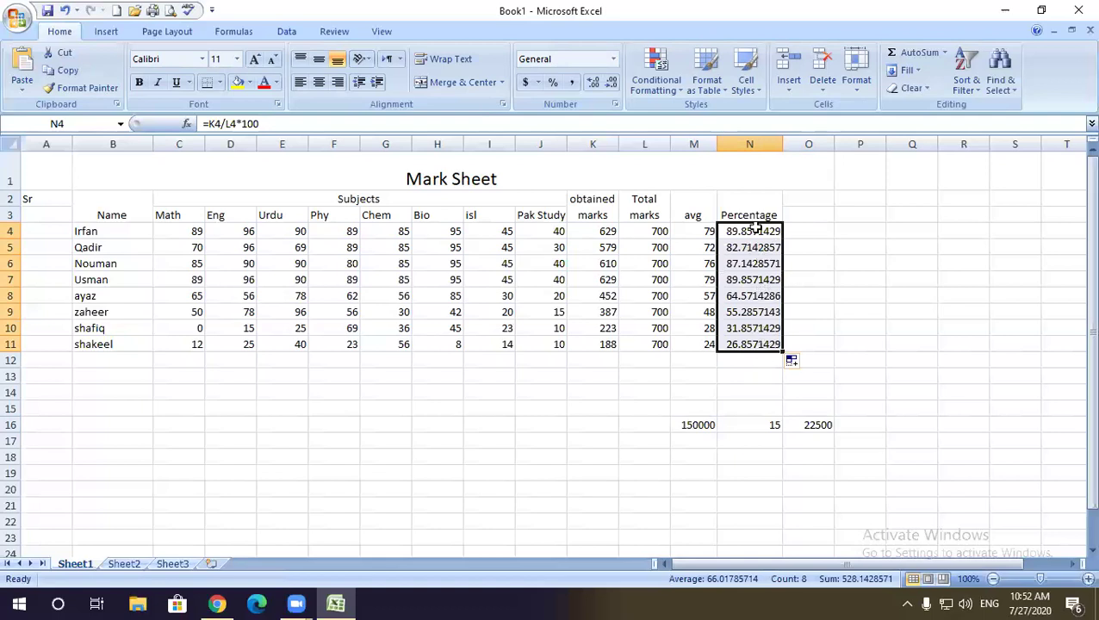
Step: Reduce the percentages in N4:N11 to whole numbers and narrow column N slightly
click(611, 83)
click(610, 83)
click(610, 83)
click(611, 83)
click(611, 83)
click(611, 83)
click(612, 84)
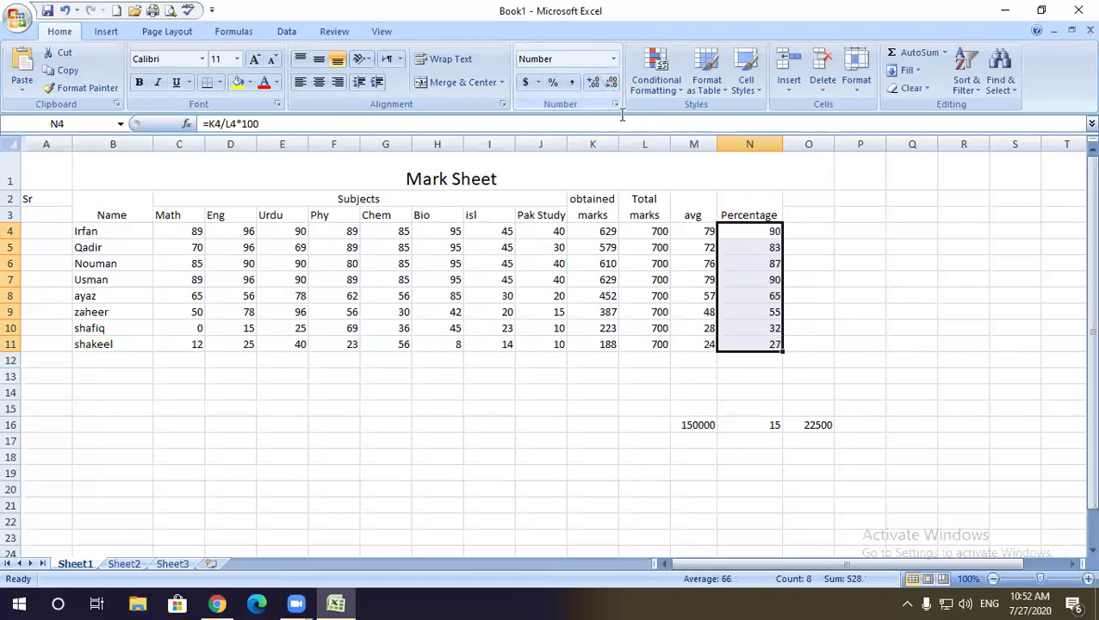
mouse_move(783, 144)
mouse_down()
mouse_move(760, 144)
mouse_move(775, 144)
mouse_up()
click(702, 218)
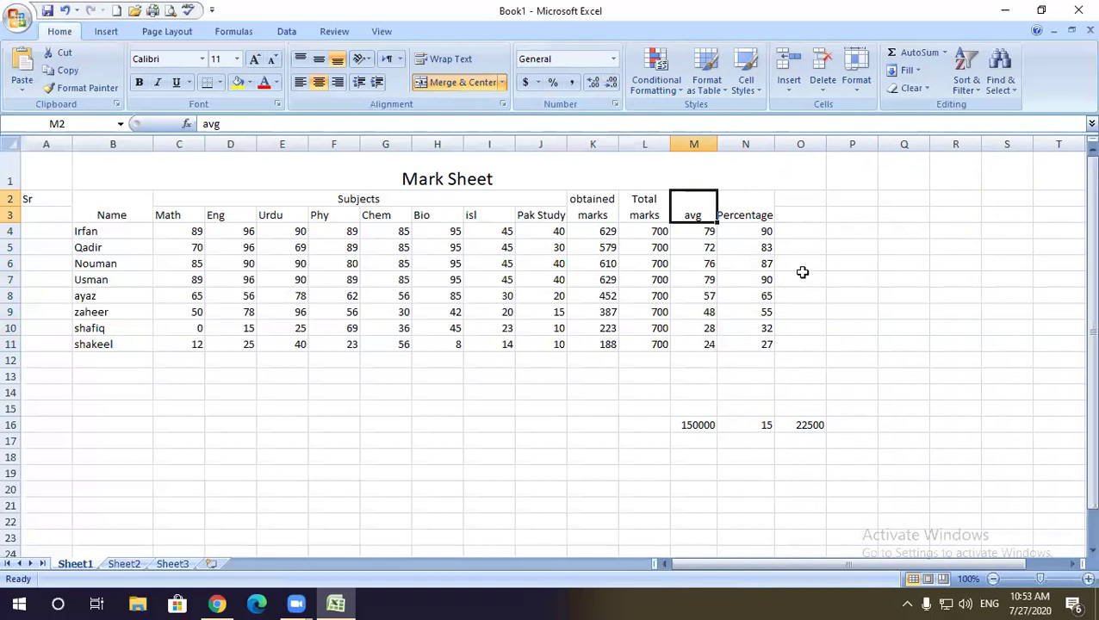
Step: Merge and center O2:O3 and enter the heading "Grade"
drag(800, 203, 807, 219)
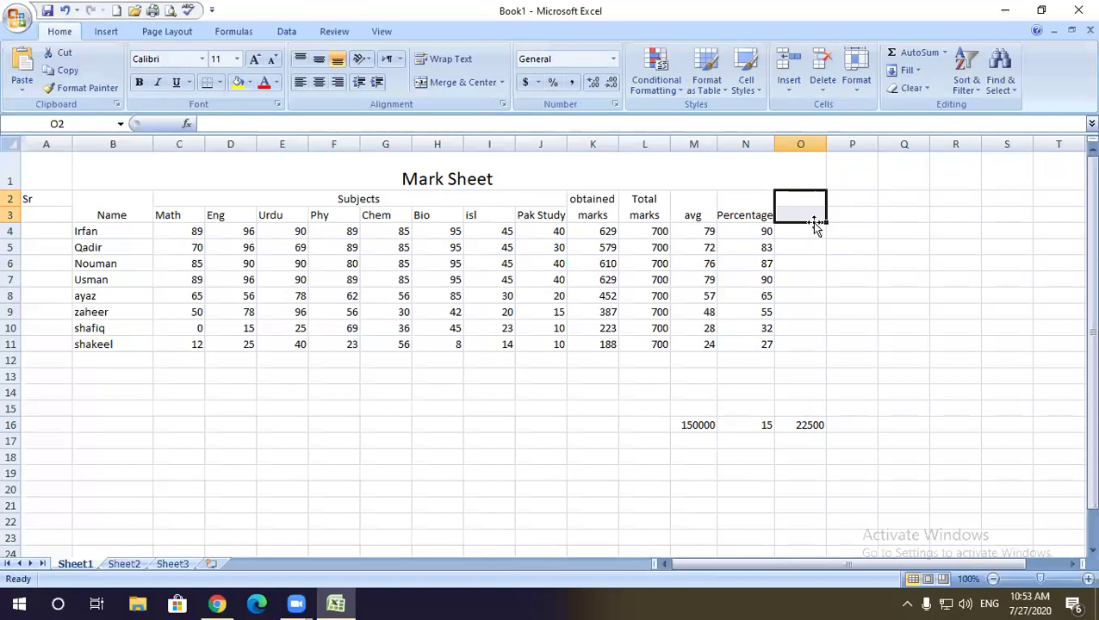
click(798, 202)
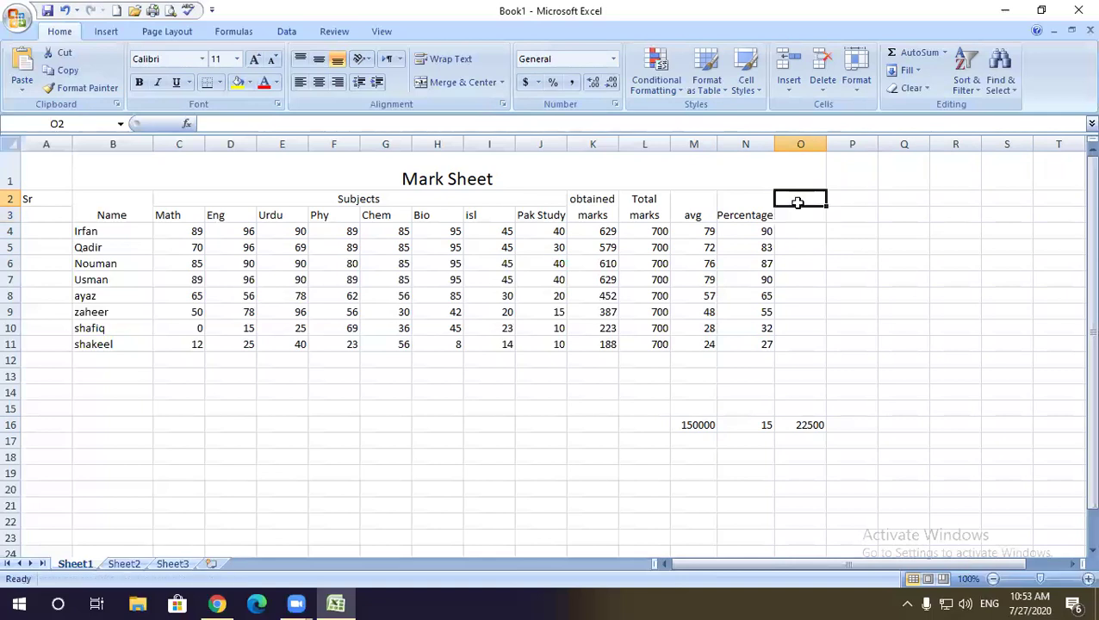
click(802, 215)
drag(799, 199, 797, 212)
click(435, 82)
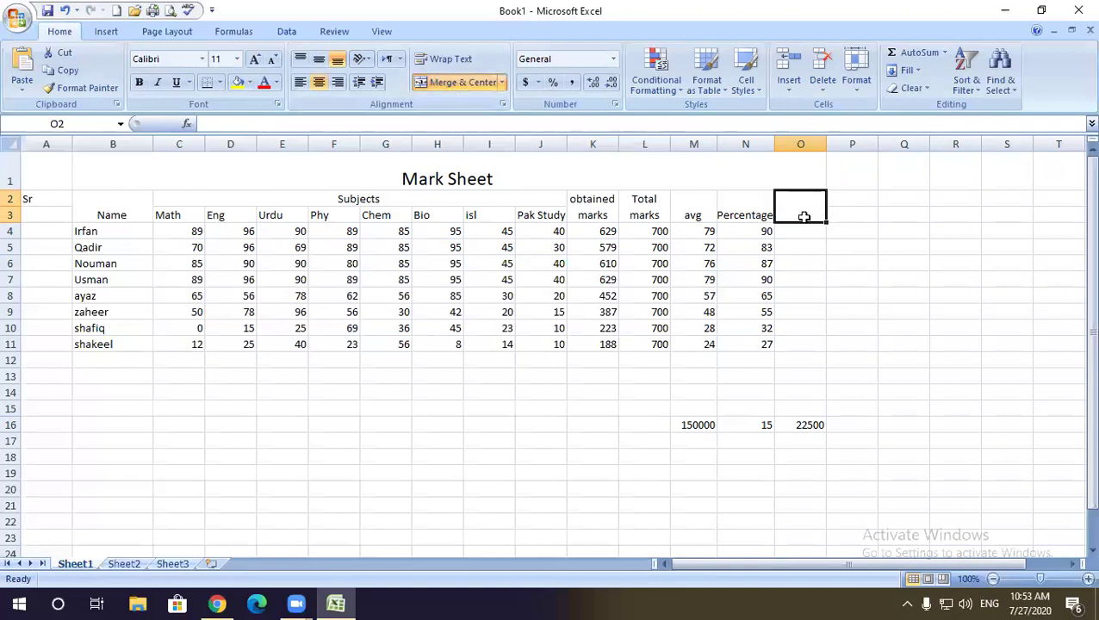
text(Grade)
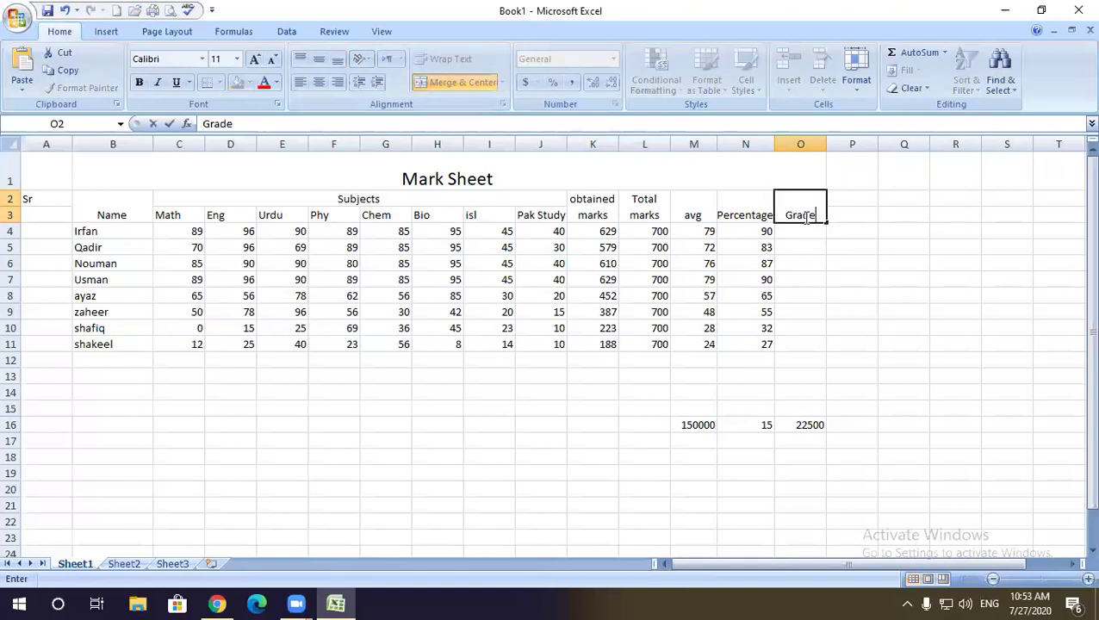
key(ctrl+Return)
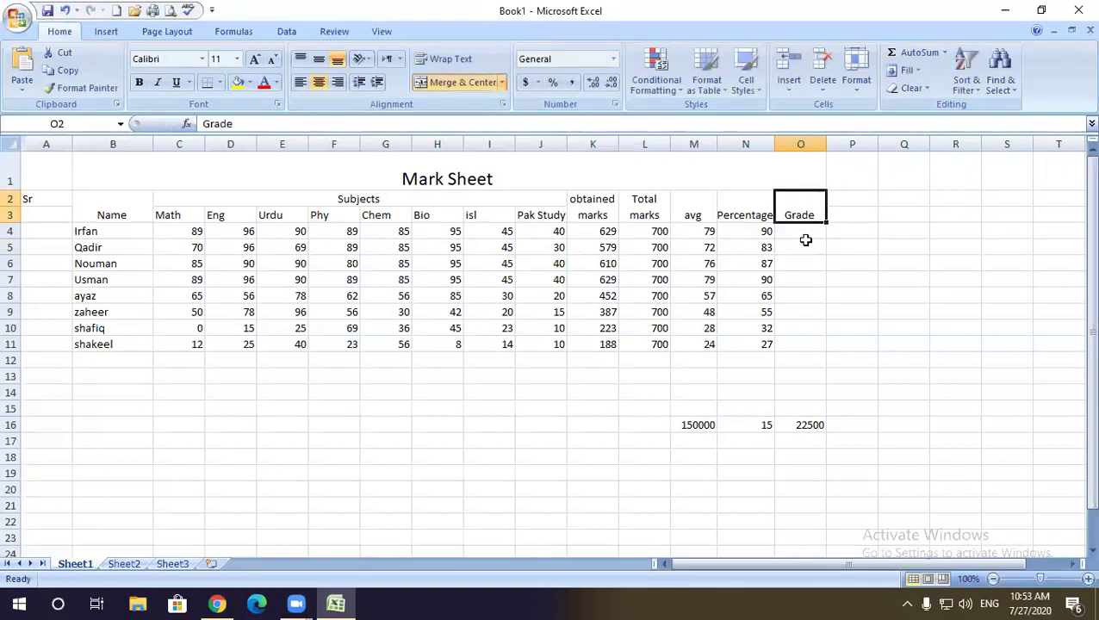
Step: Enter the grade formula =IF(N4>=90,"A+") in O4 for the first student, correcting the condition if the 90 is missing
click(809, 231)
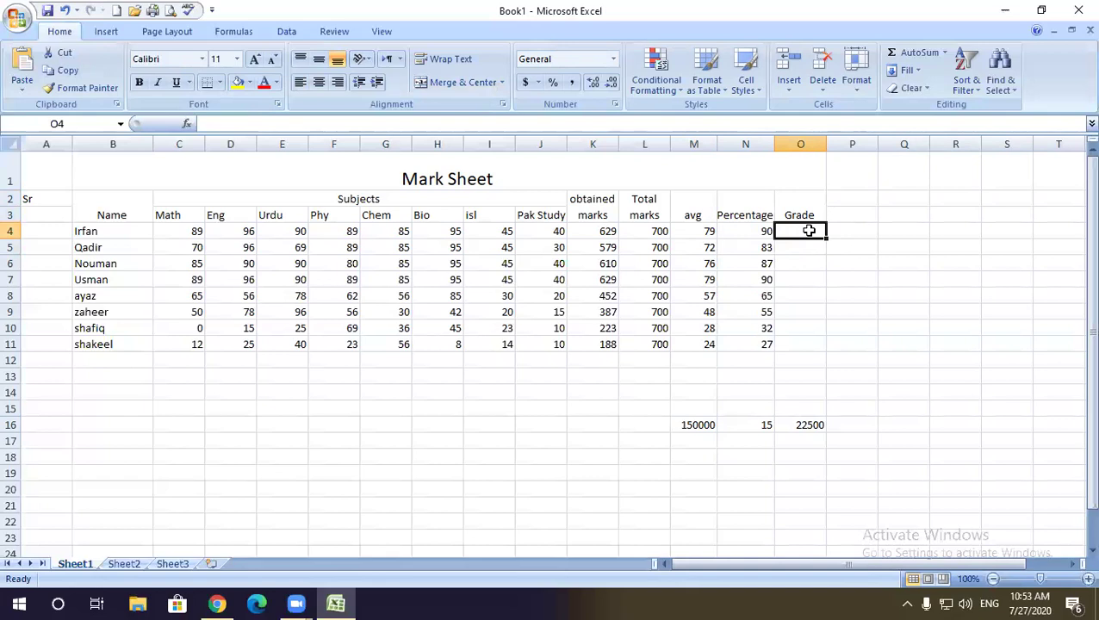
text(=i)
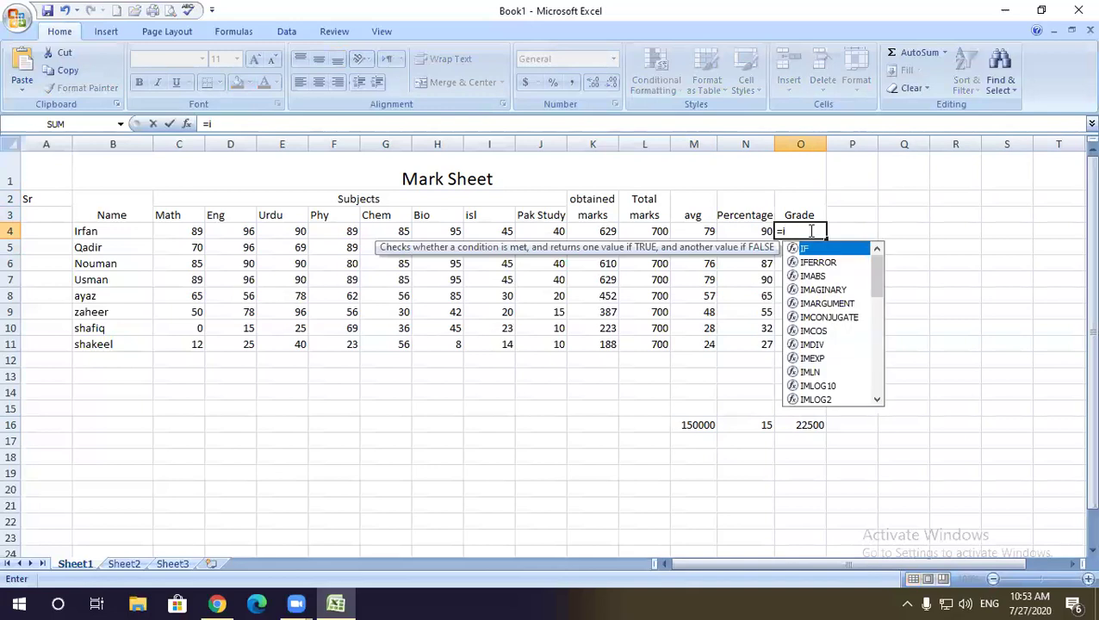
text(f)
key(Tab)
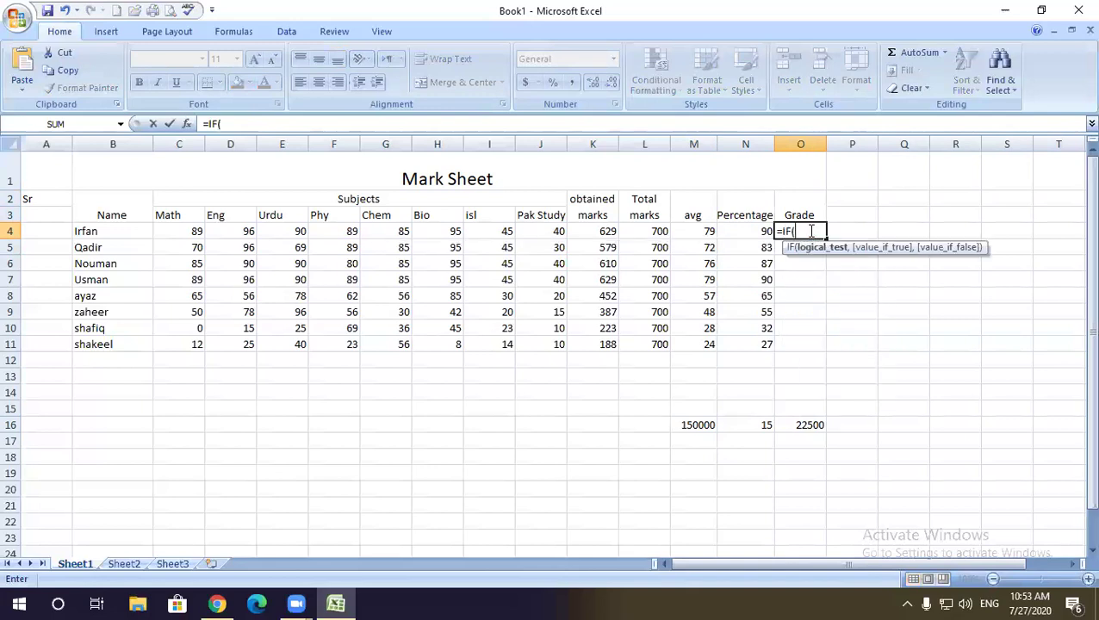
click(763, 232)
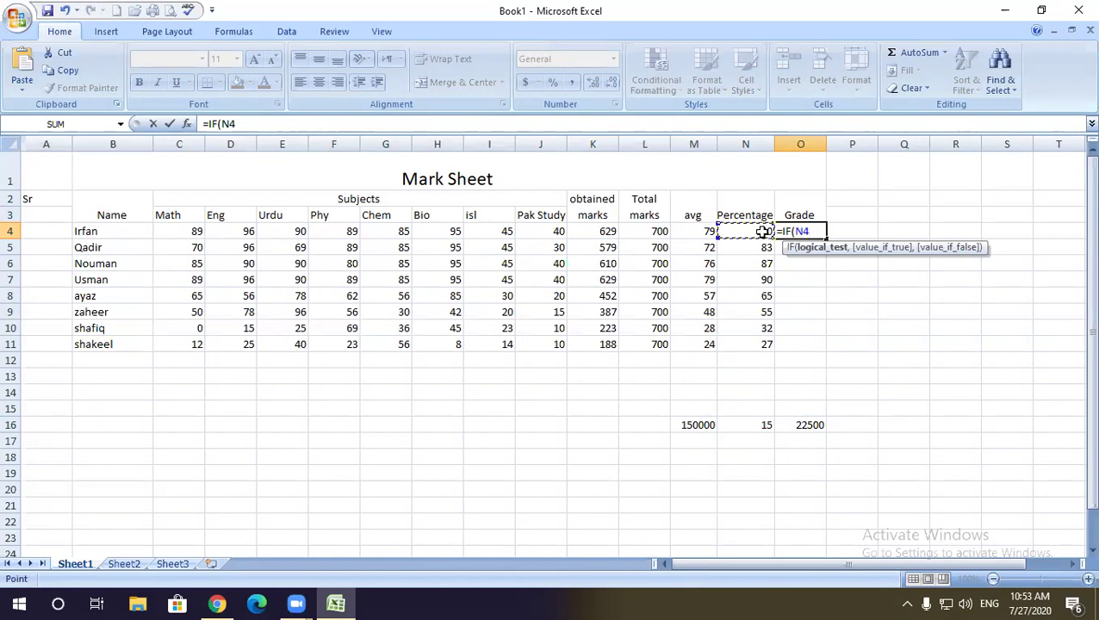
text(>=)
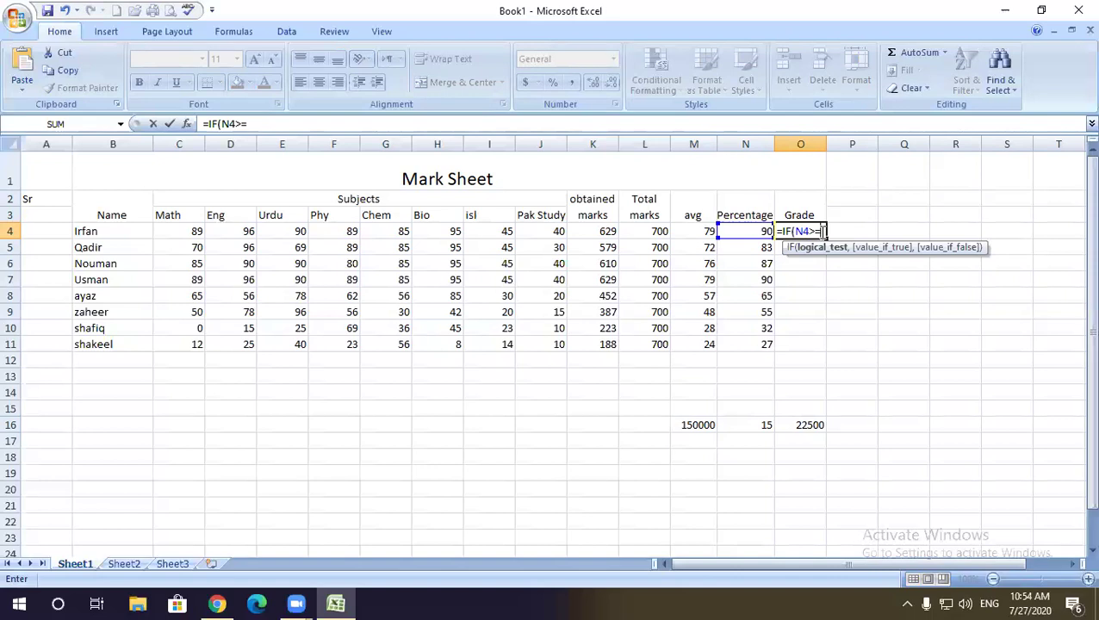
text(,)
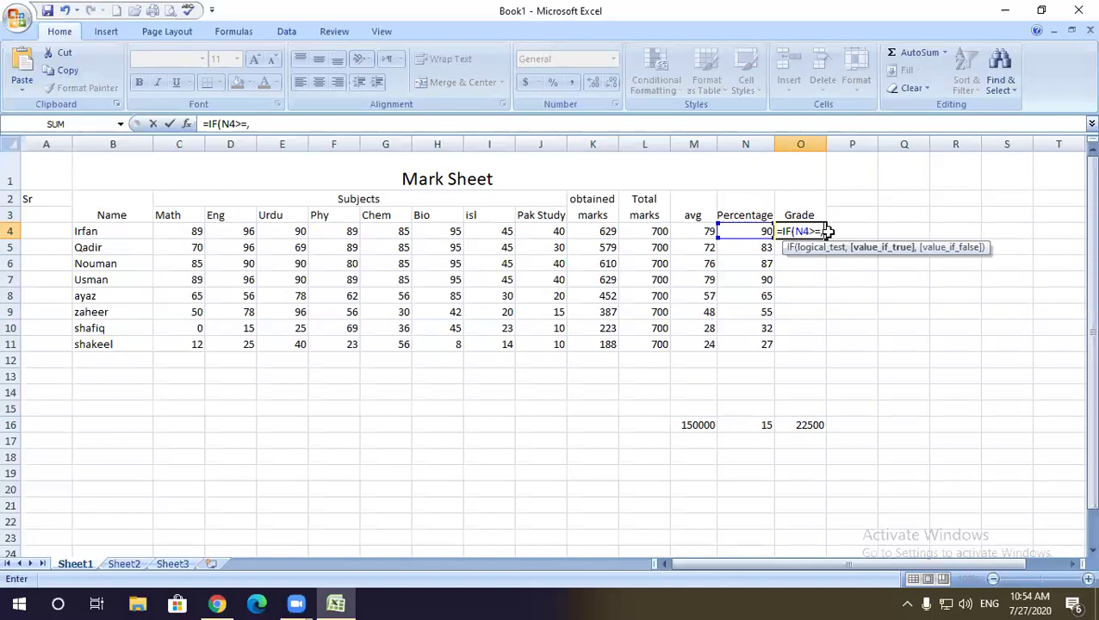
text("A+"))
key(Return)
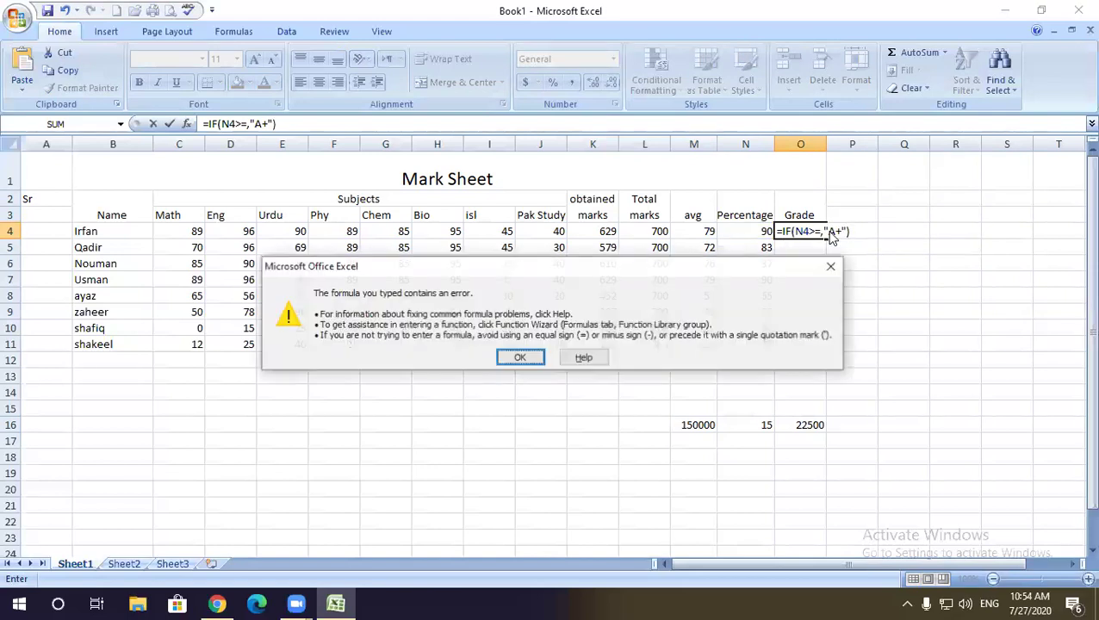
click(519, 356)
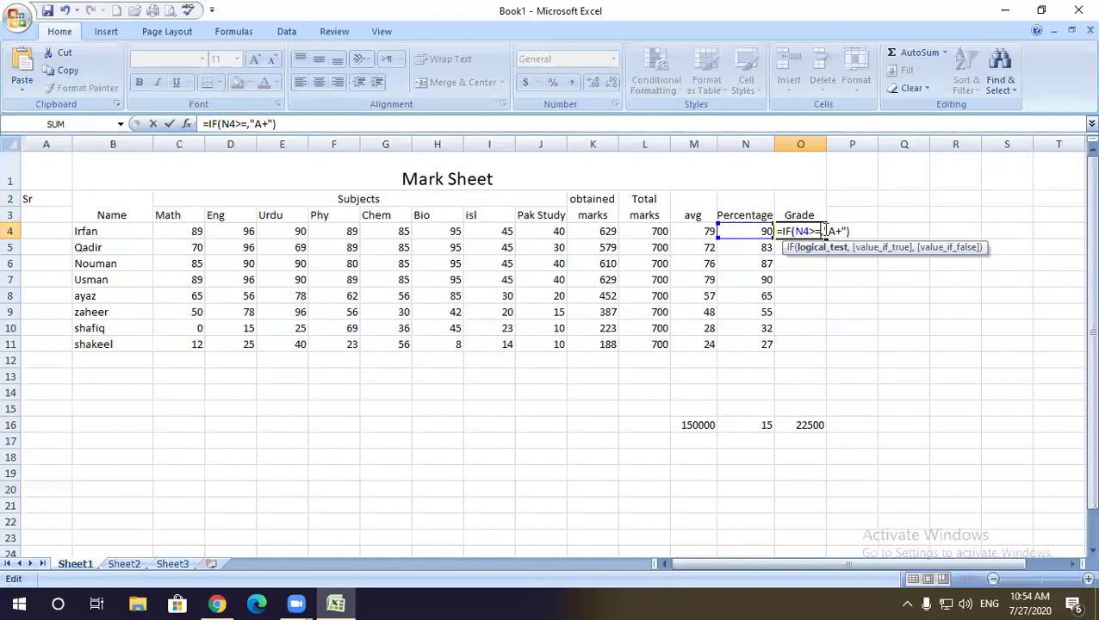
text(90)
key(Return)
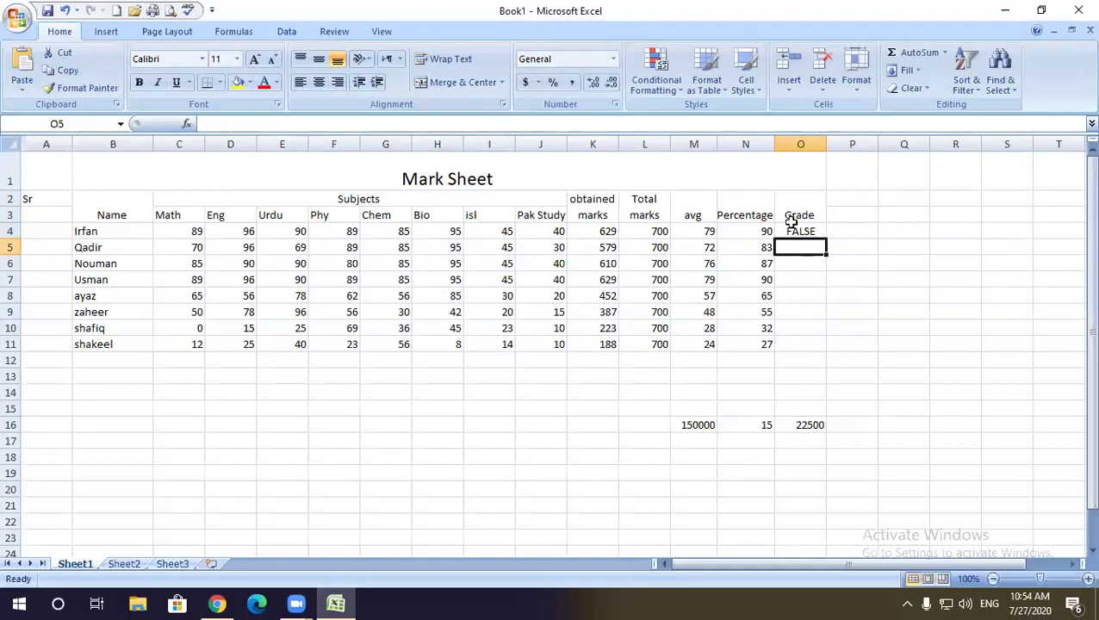
Step: Clear the grade formula in O4 and re-enter it as =IF(N4>=90,"A+")
click(802, 233)
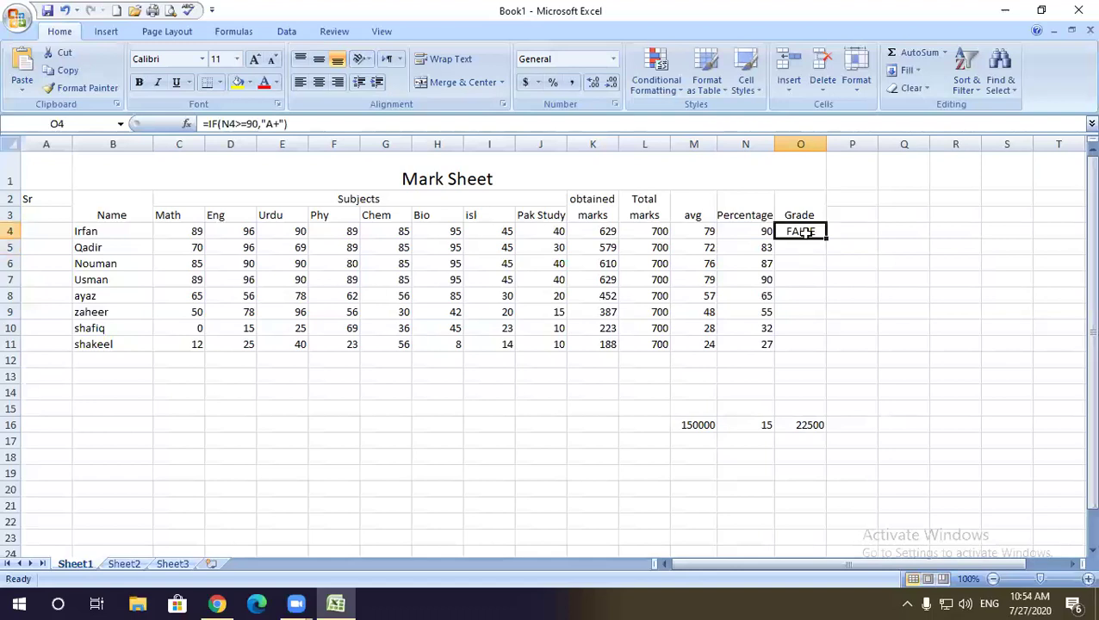
double_click(801, 233)
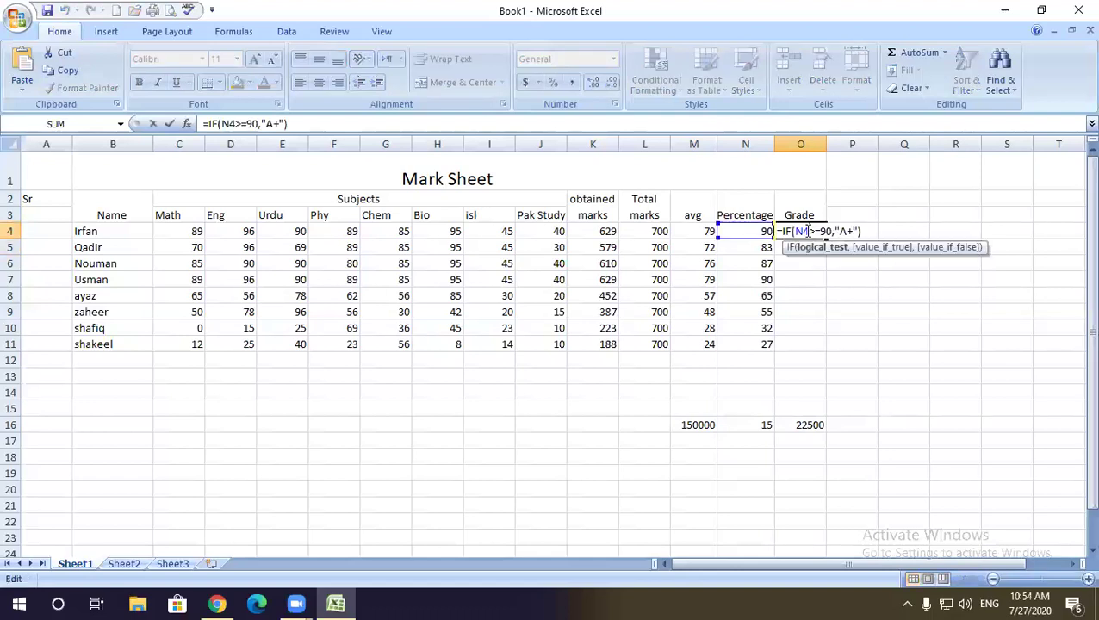
click(867, 231)
key(BackSpace)
key(BackSpace)
key(BackSpace)
key(BackSpace)
key(BackSpace)
key(BackSpace)
key(BackSpace)
key(BackSpace)
key(BackSpace)
key(BackSpace)
key(BackSpace)
key(BackSpace)
key(BackSpace)
key(BackSpace)
key(BackSpace)
key(BackSpace)
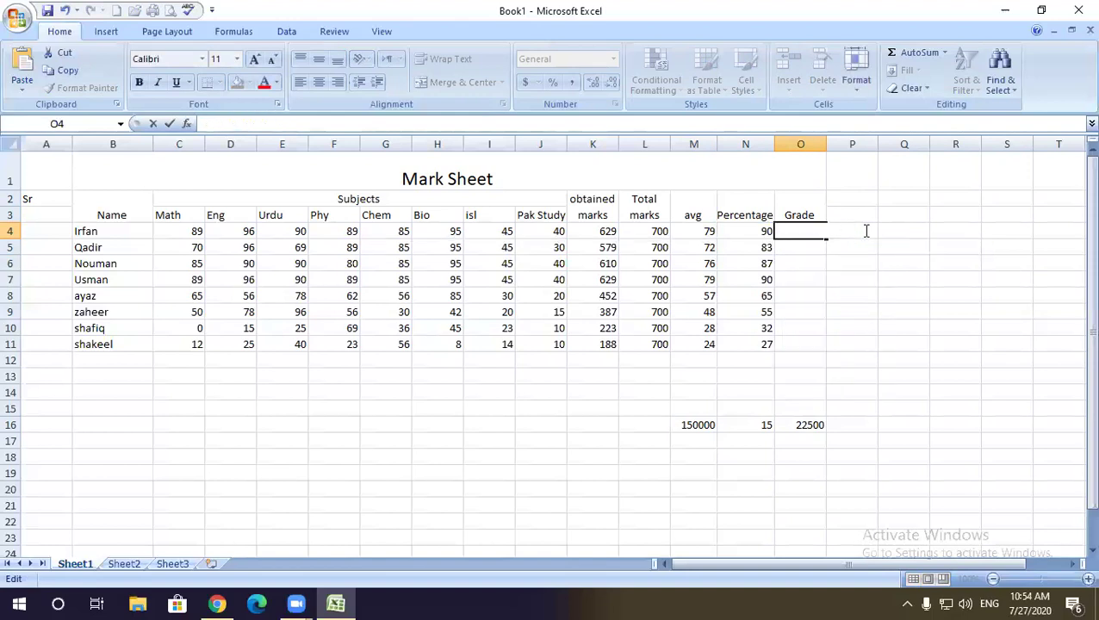
text(=IF()
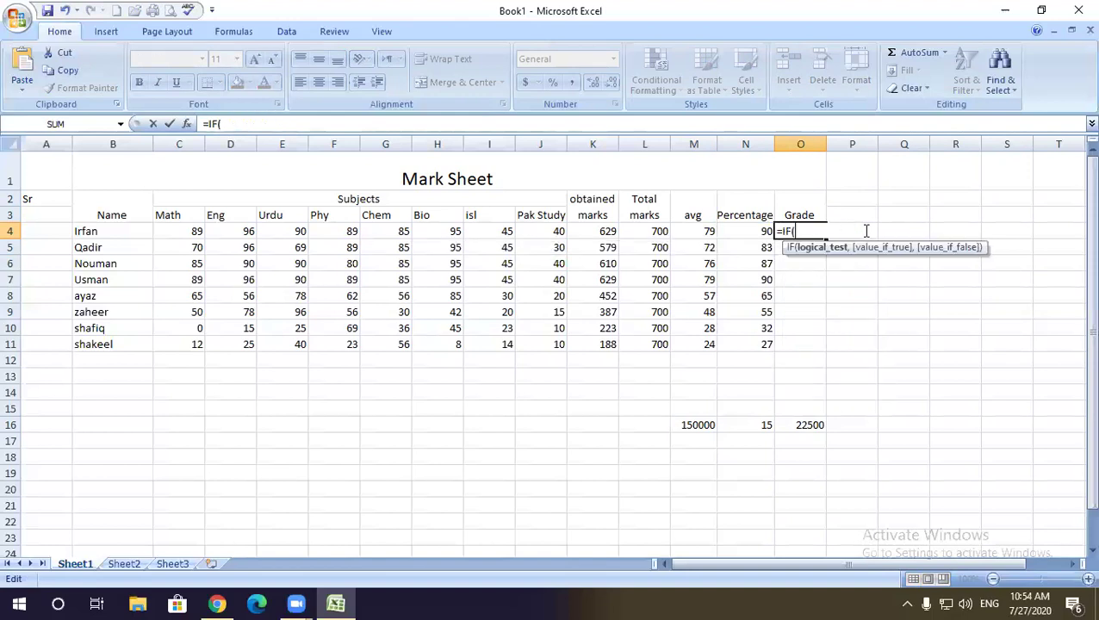
click(732, 231)
text(>=90,)
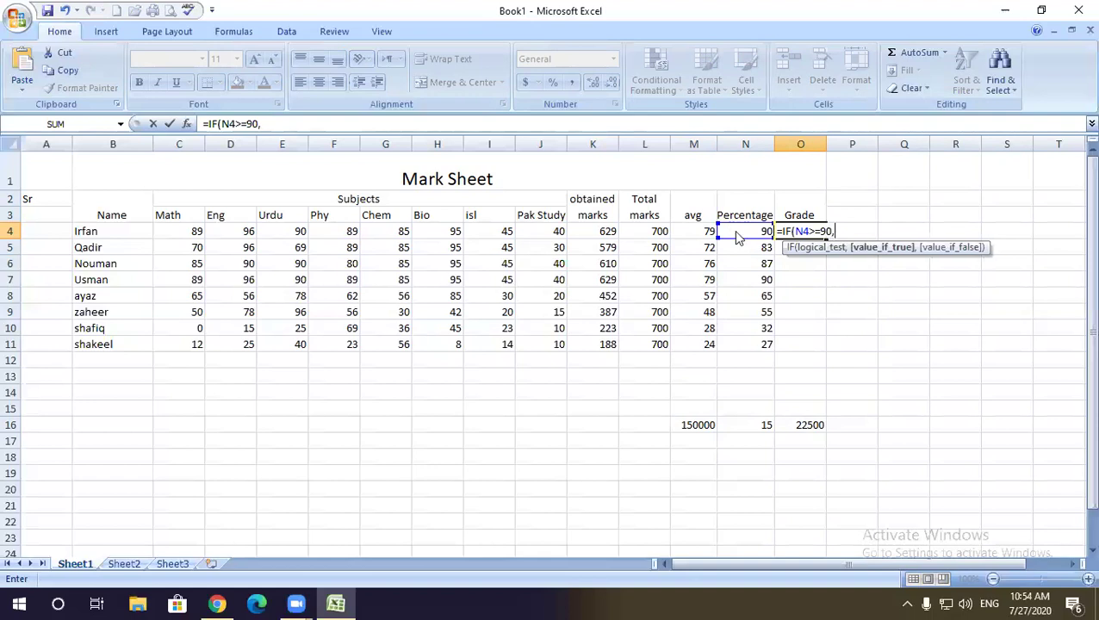
text("A+"))
key(Return)
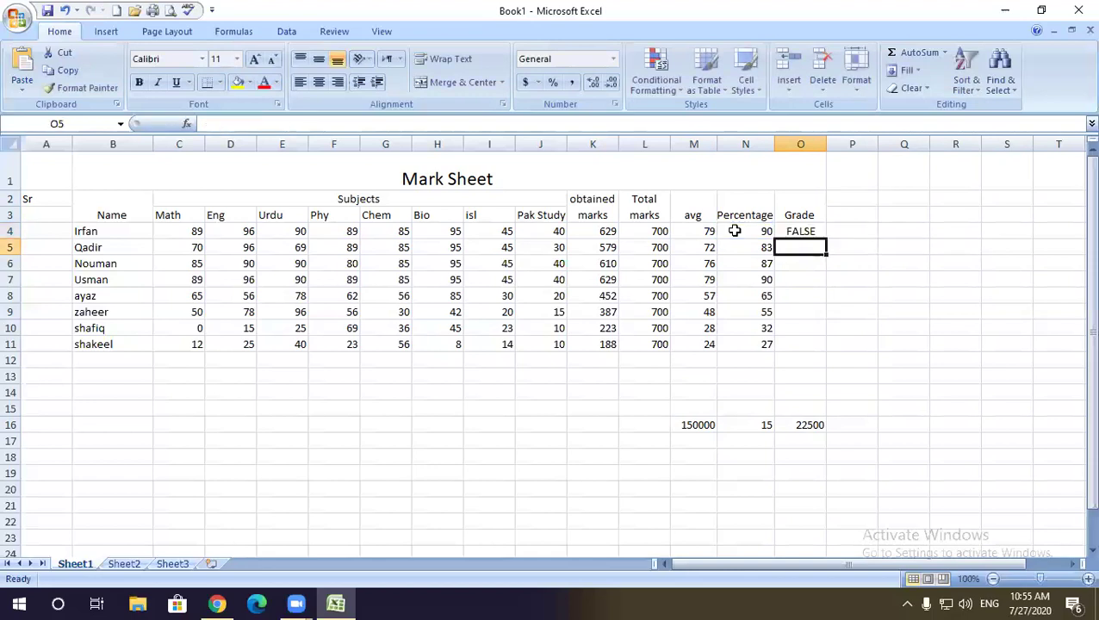
Step: Review the grade formula in O4, erase it and enter =IF(N4>=90,"a+") using the first student's percentage
click(801, 231)
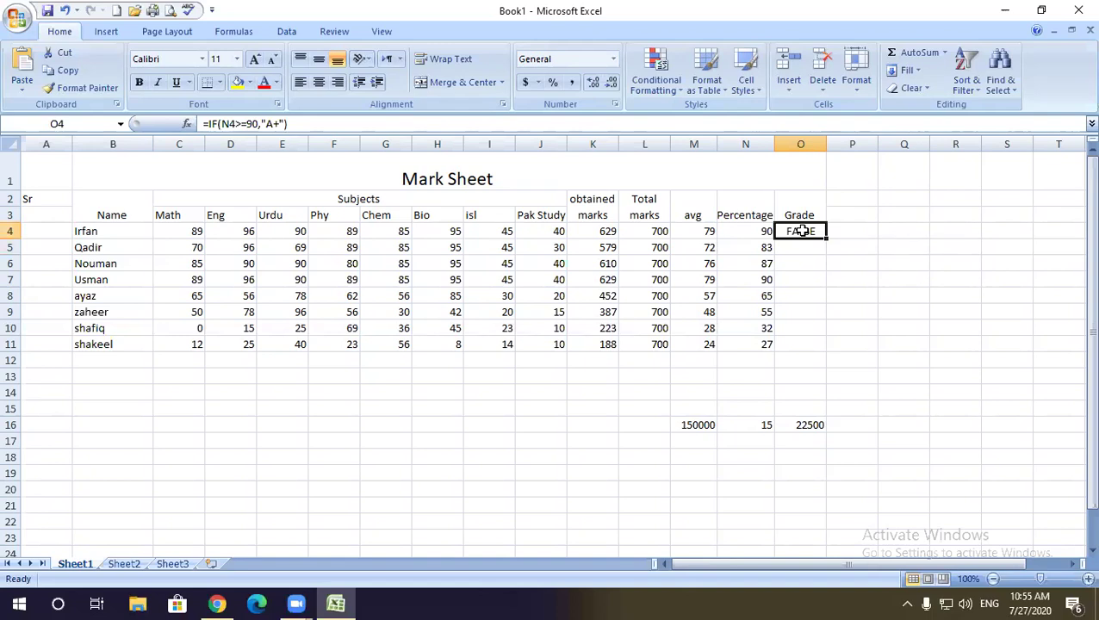
double_click(801, 231)
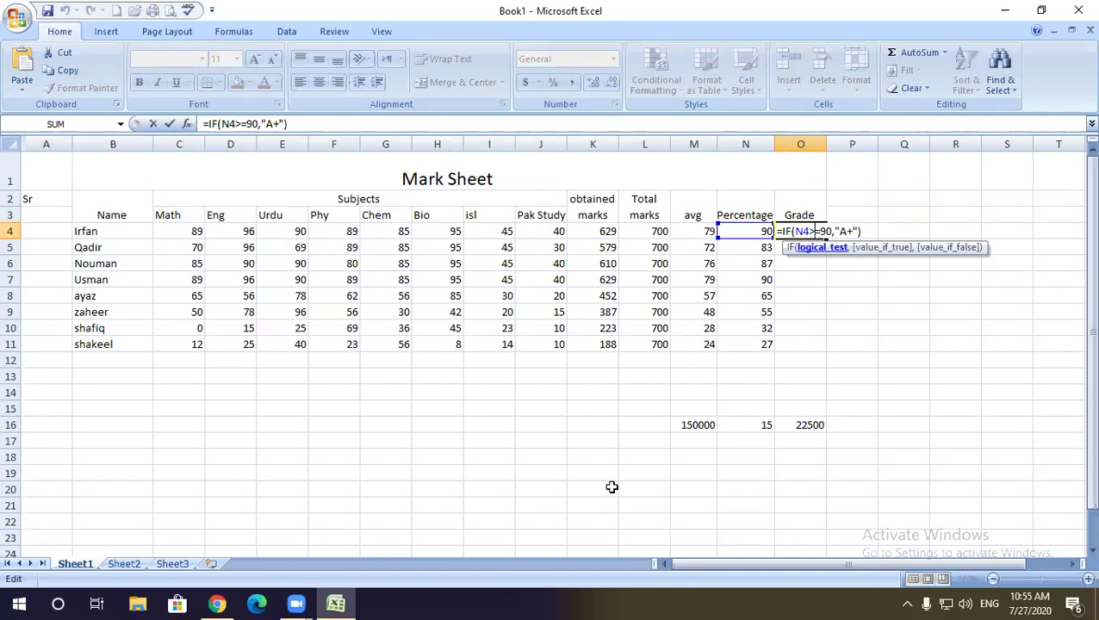
double_click(810, 230)
double_click(811, 231)
click(817, 231)
click(871, 231)
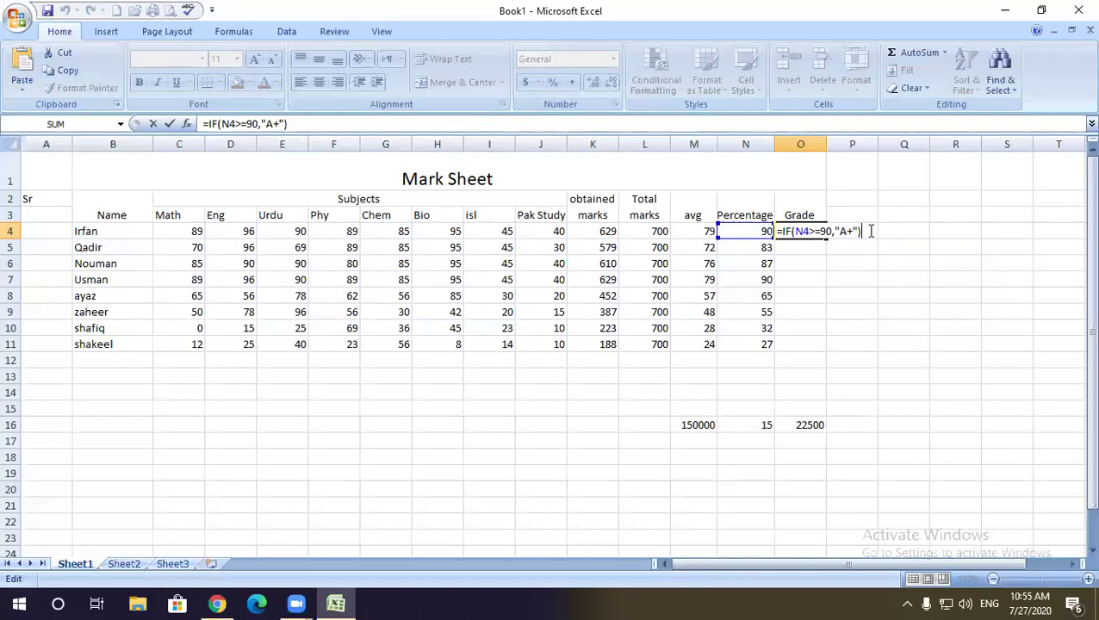
key(BackSpace)
key(BackSpace)
key(BackSpace)
key(BackSpace)
key(BackSpace)
key(BackSpace)
key(BackSpace)
key(BackSpace)
key(BackSpace)
key(BackSpace)
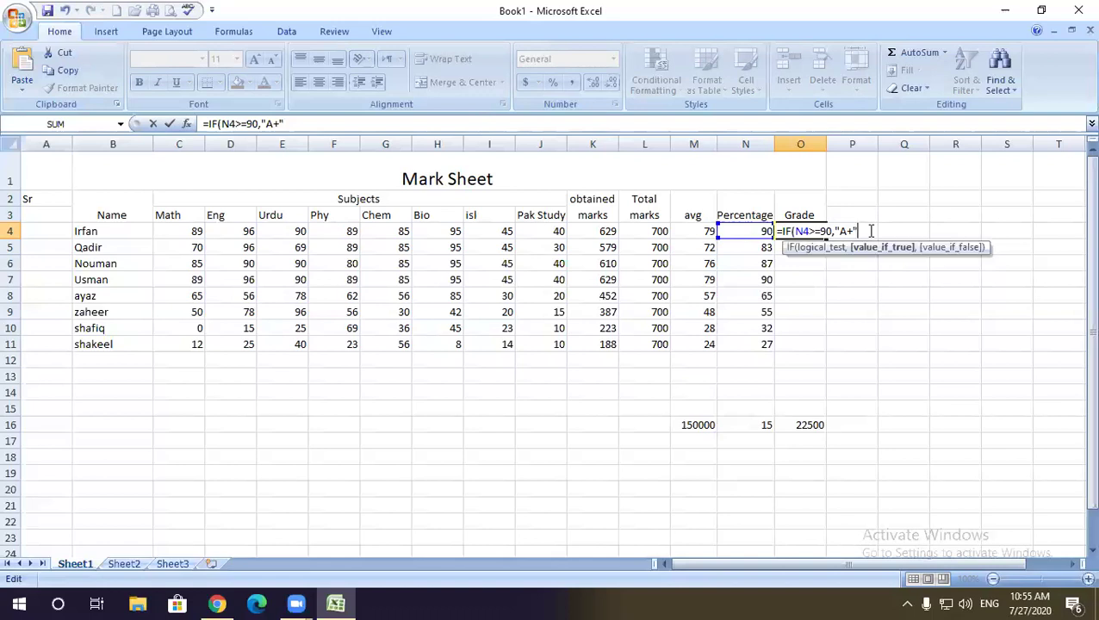
key(BackSpace)
key(BackSpace)
key(BackSpace)
key(BackSpace)
key(BackSpace)
key(BackSpace)
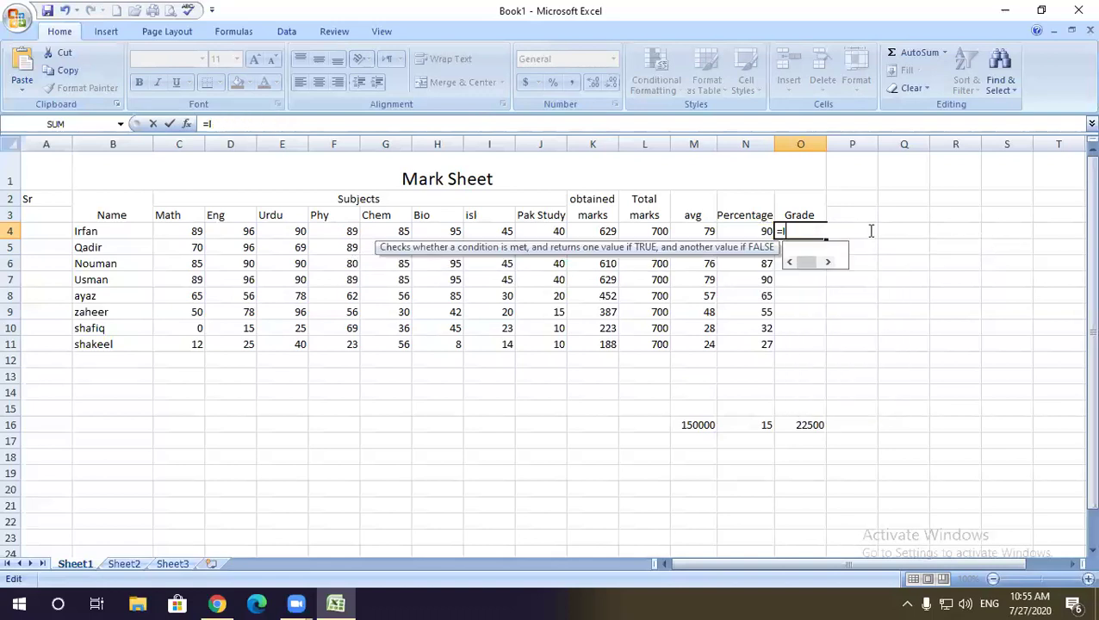
text(=)
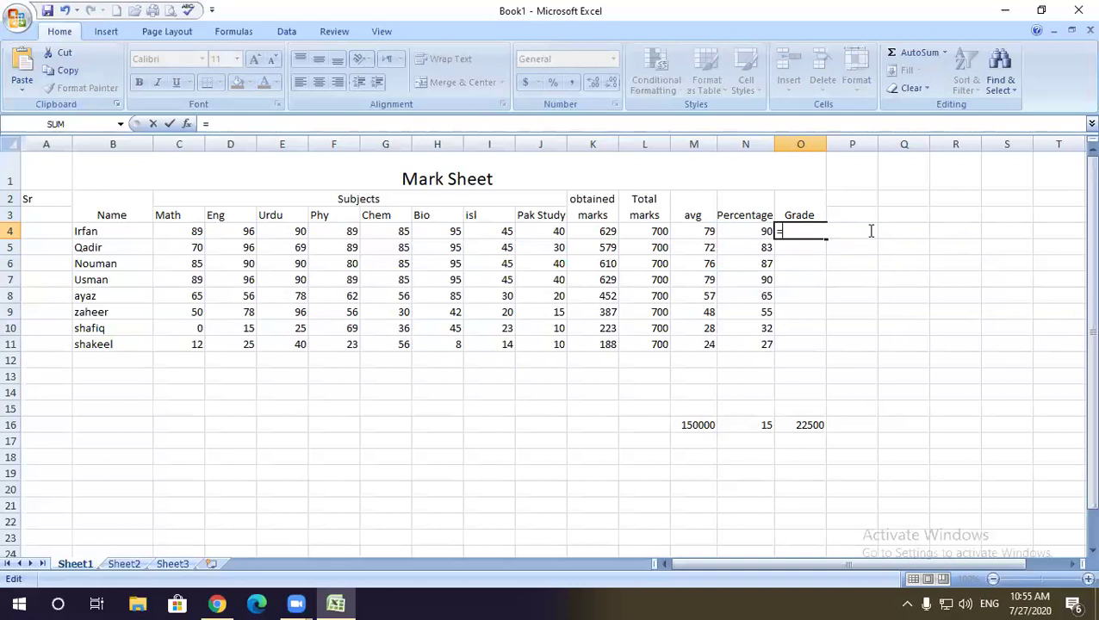
text(if)
key(Tab)
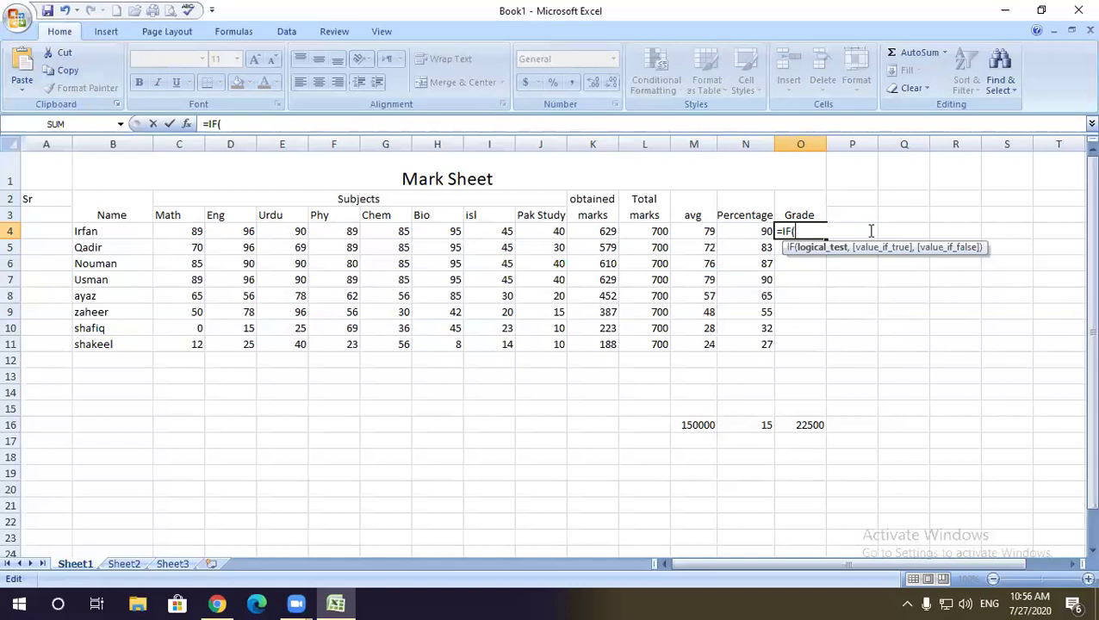
click(749, 234)
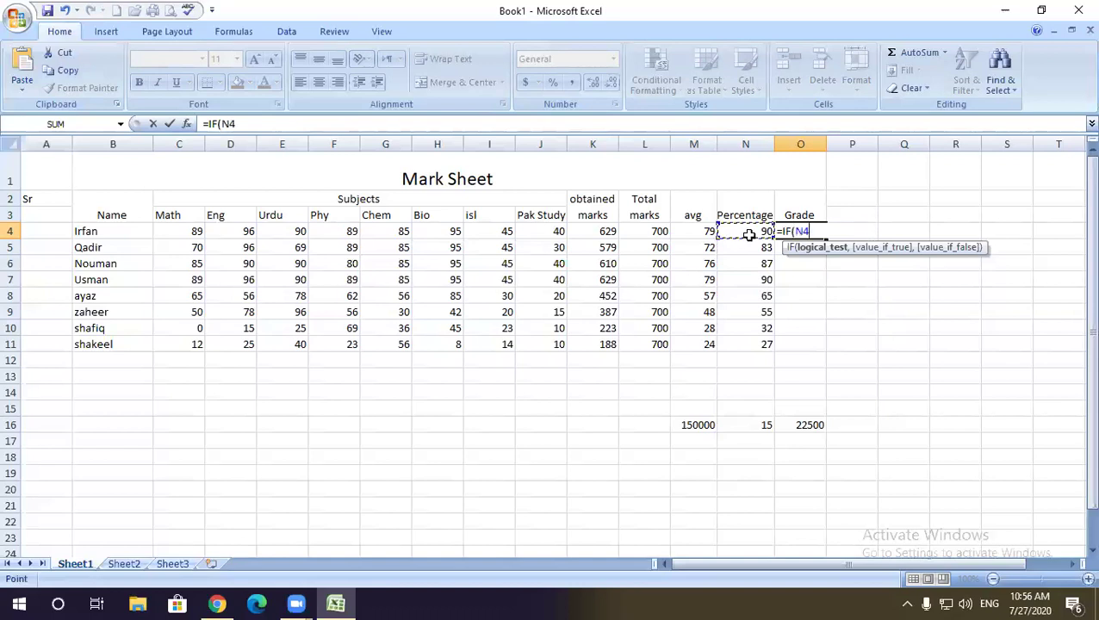
text(>=90,)
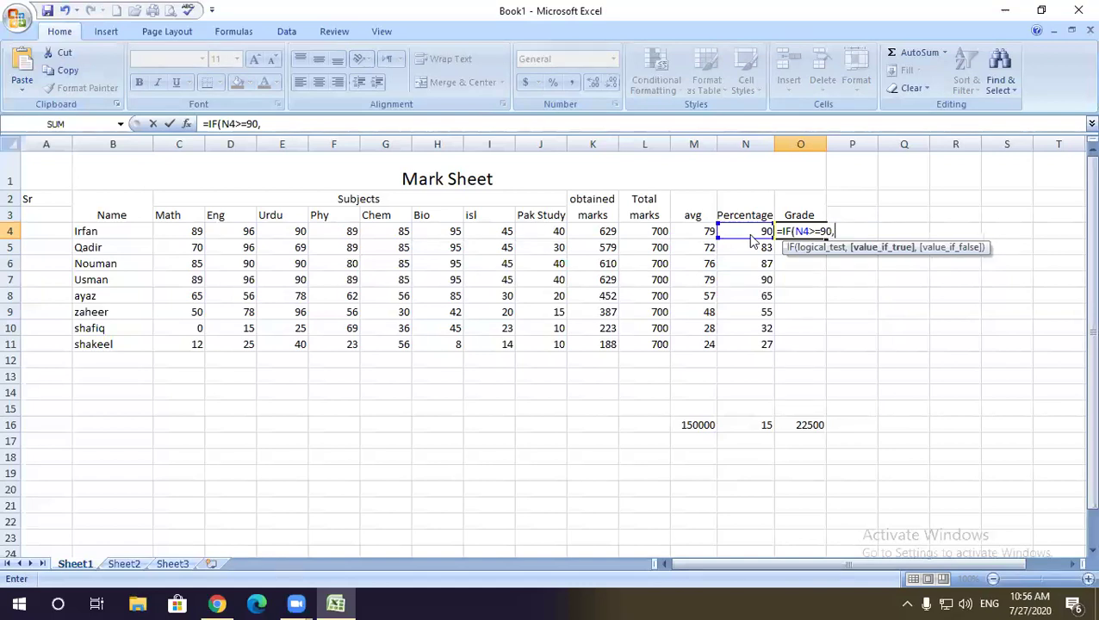
text("a+")
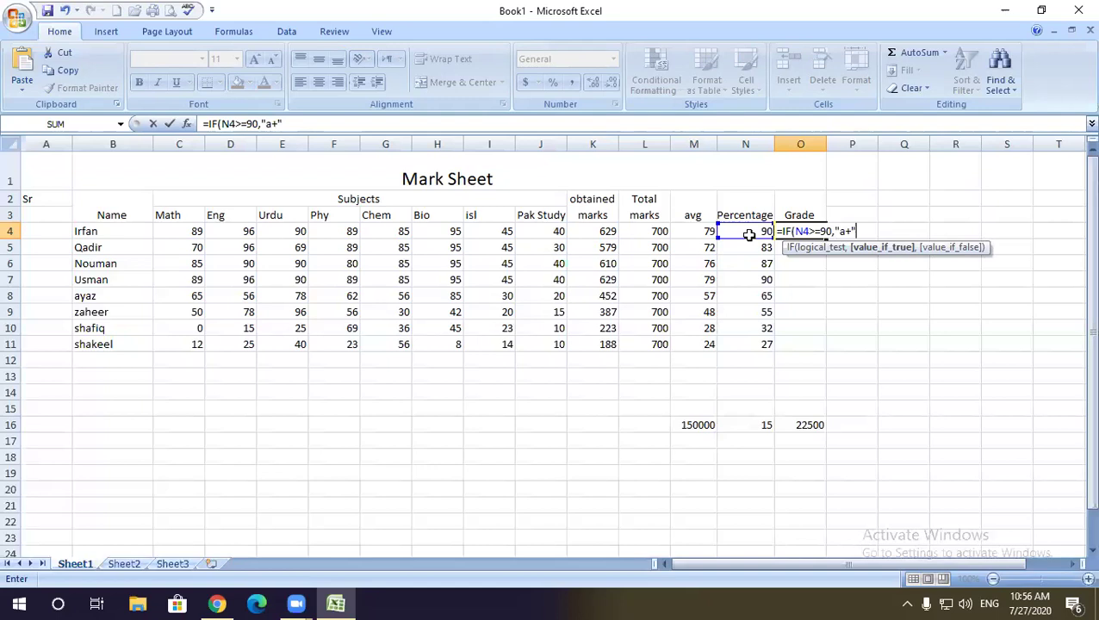
text())
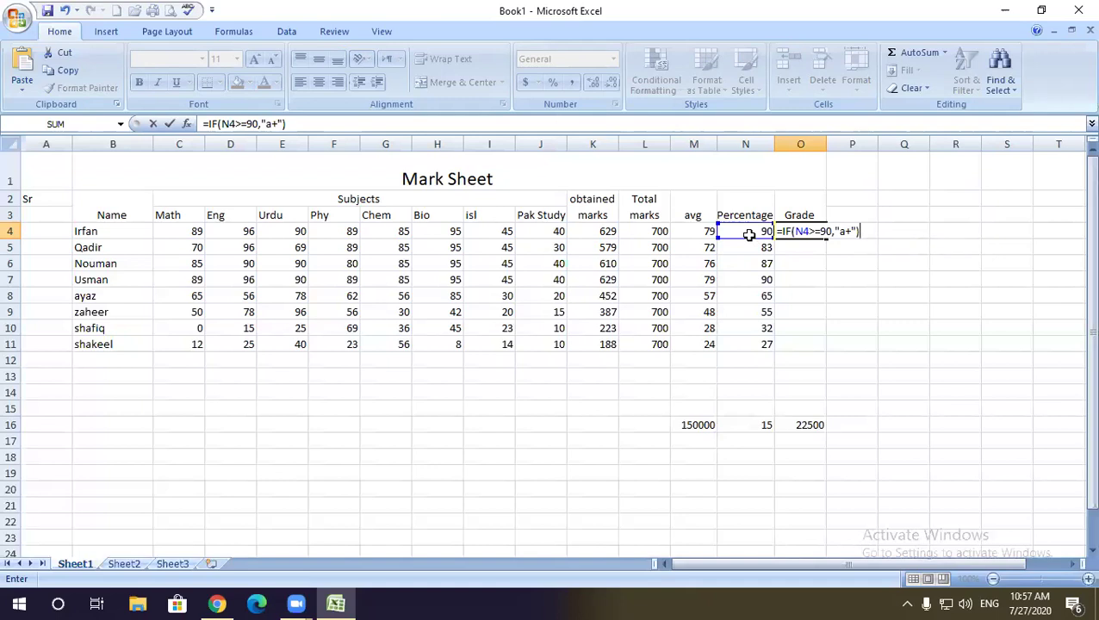
key(Return)
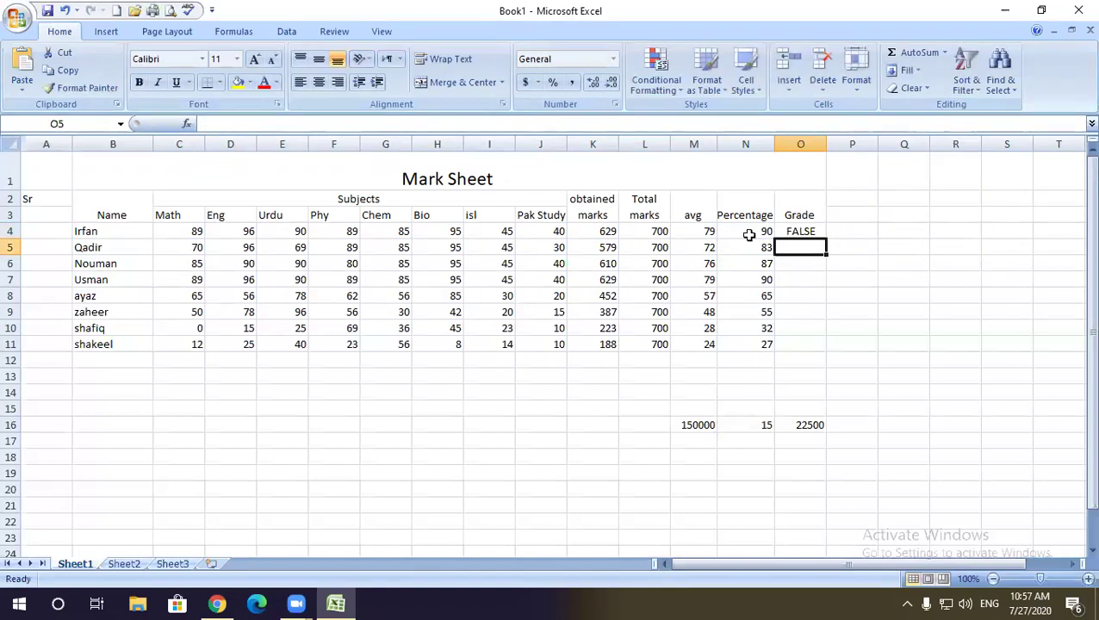
Step: Add "b" as the value-if-false in O4, making the formula =IF(N4>=90,"a+","b")
click(810, 229)
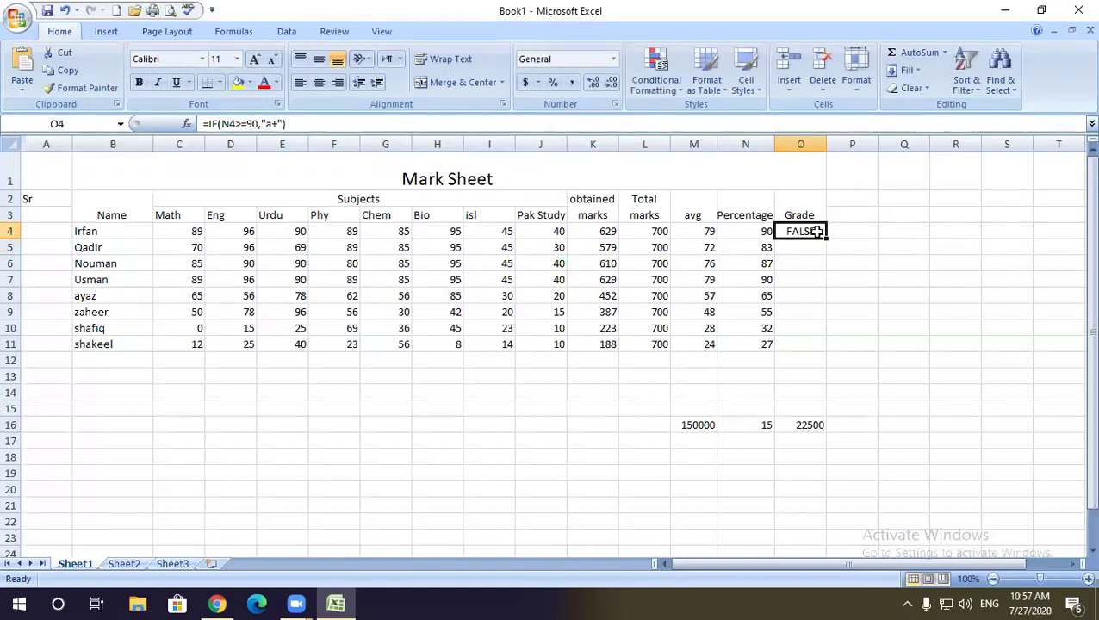
click(408, 123)
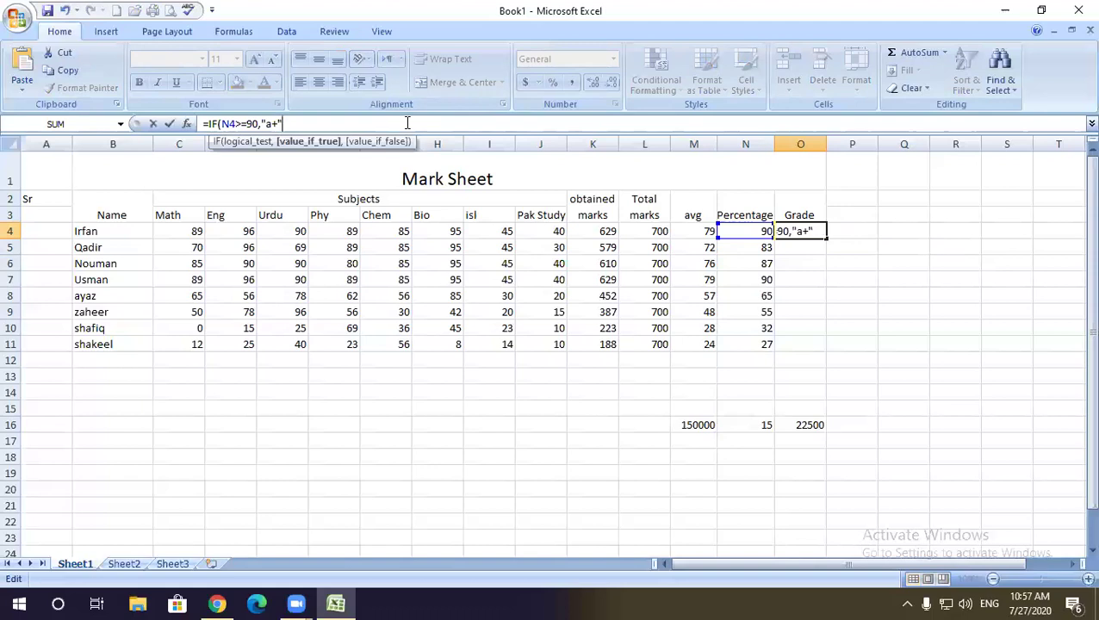
text(,)
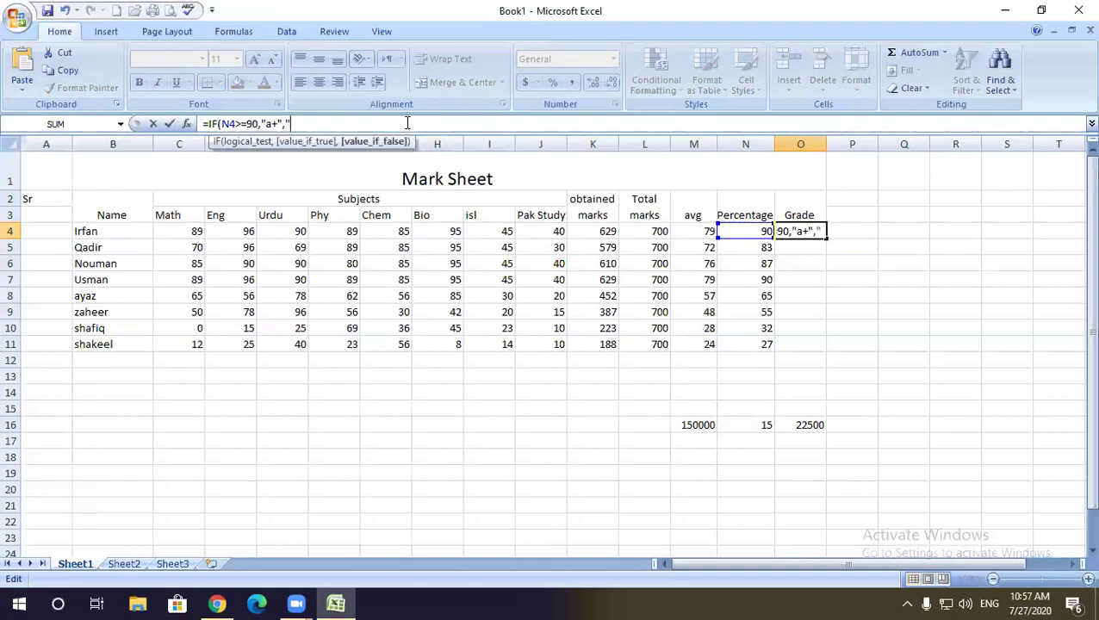
text("b"))
key(Return)
click(813, 229)
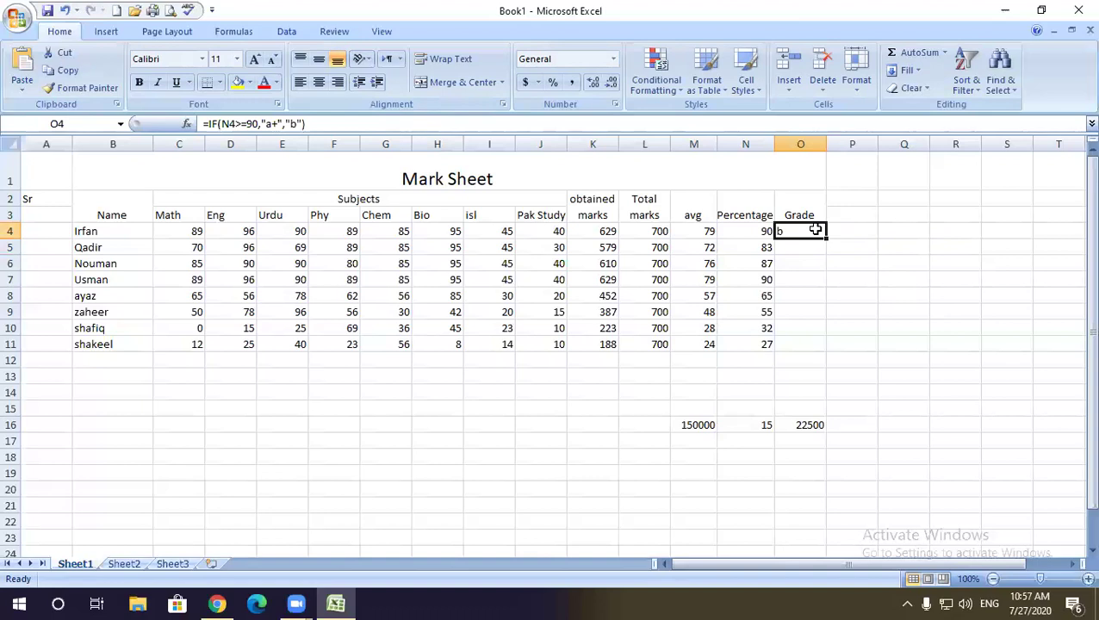
Step: Fill the grade formula from O4 down through O11, checking the percentage formula in N4 without changing it
click(767, 232)
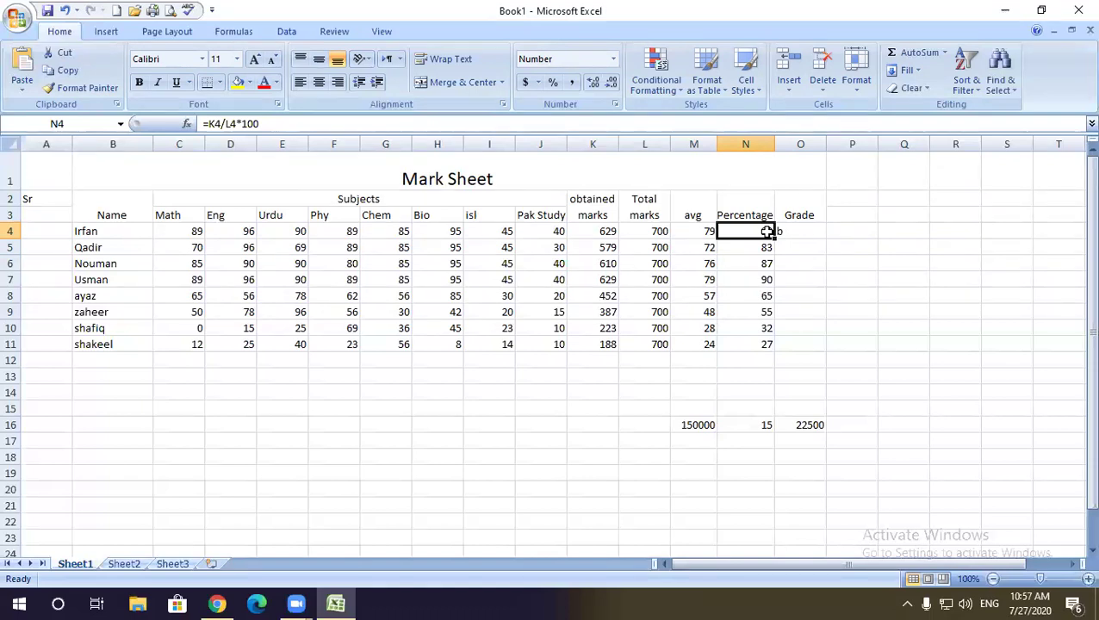
click(807, 231)
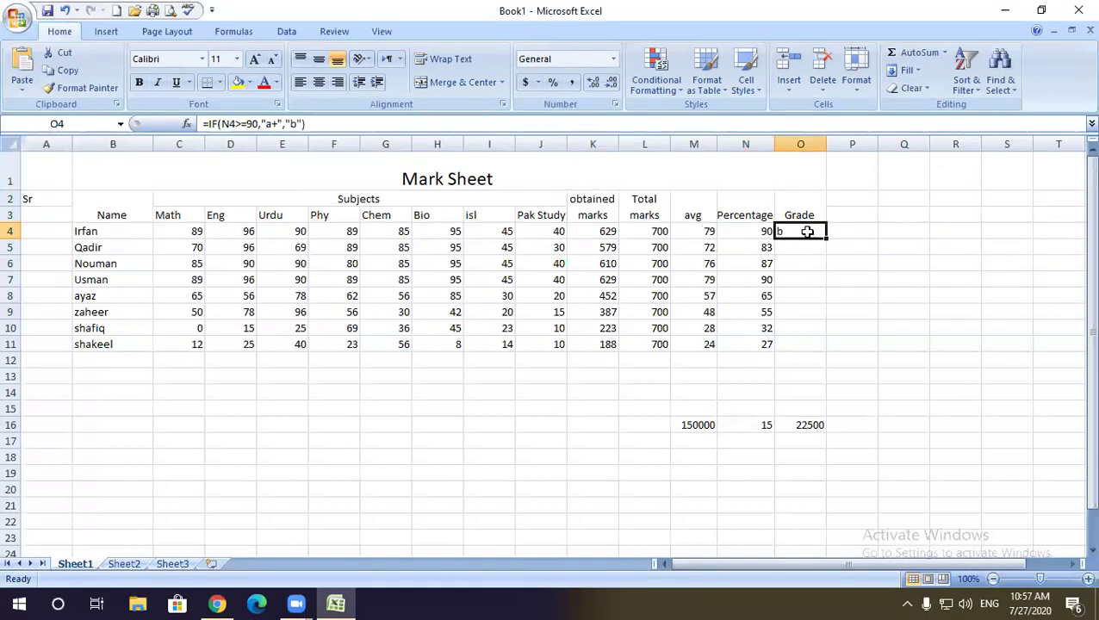
drag(827, 238, 826, 354)
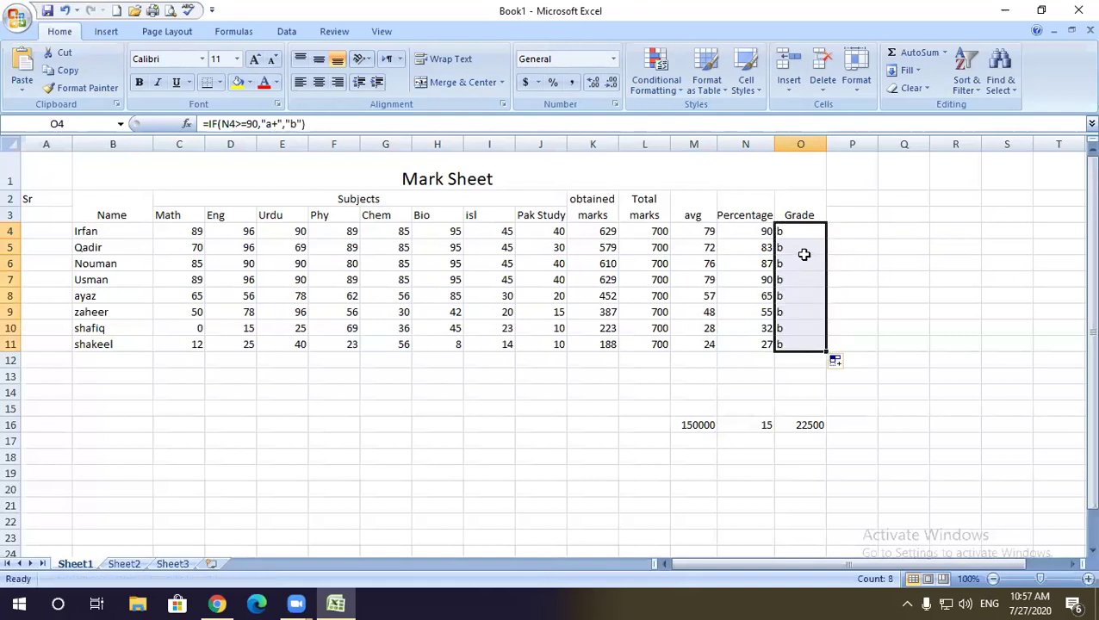
double_click(759, 230)
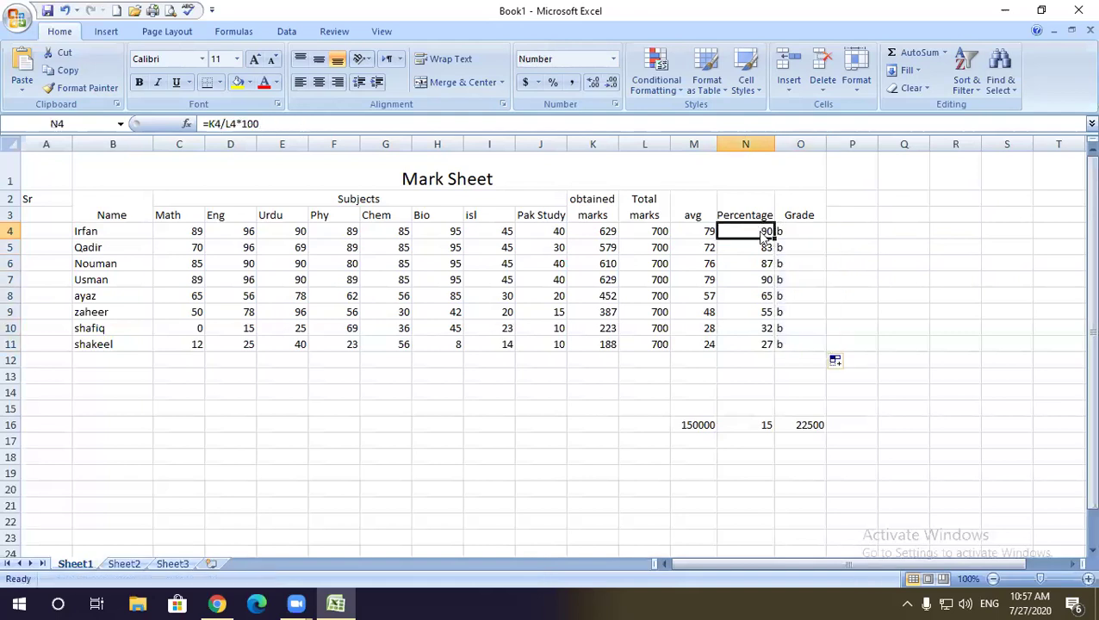
key(Escape)
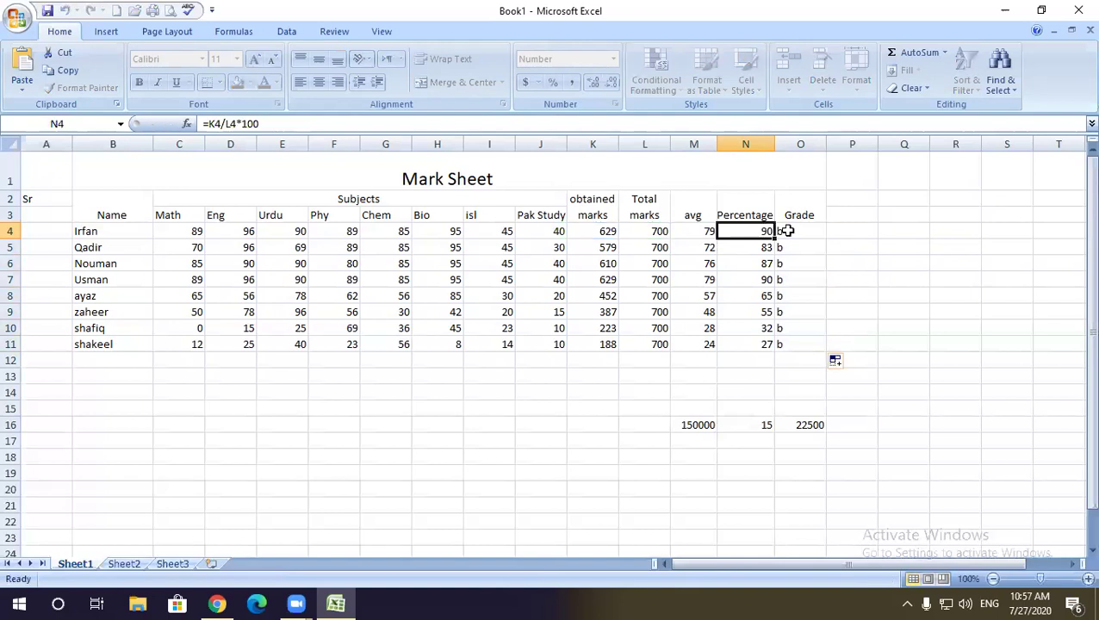
Step: Erase the arguments of the IF formula in grade cell O4 so the nested version can be written from scratch
double_click(792, 231)
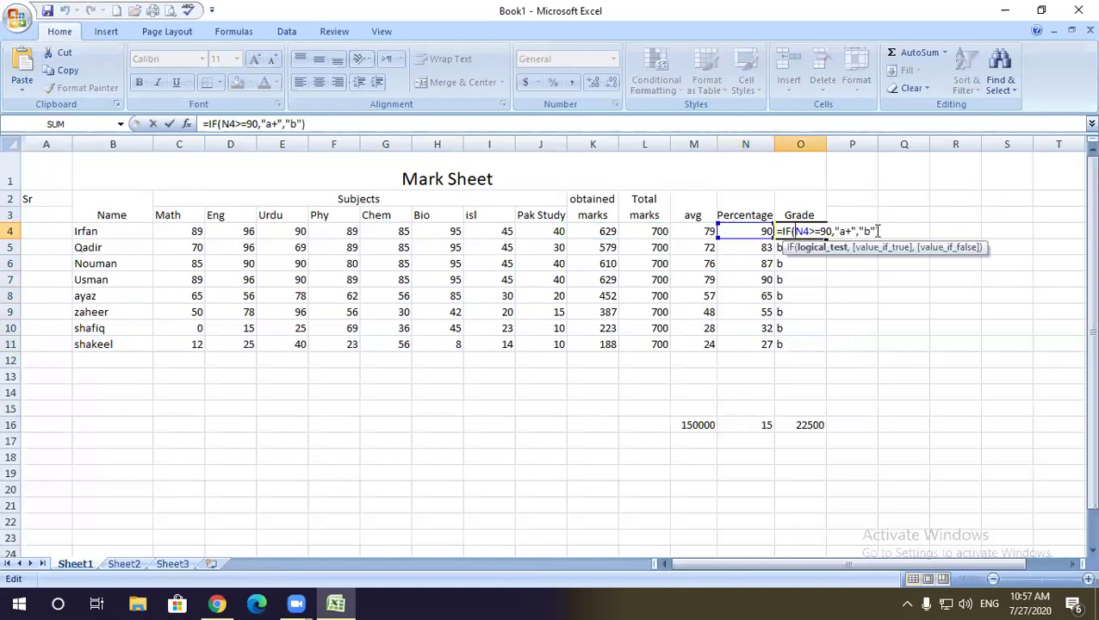
click(878, 231)
key(BackSpace)
key(BackSpace)
key(BackSpace)
key(BackSpace)
key(BackSpace)
key(BackSpace)
key(BackSpace)
key(BackSpace)
key(BackSpace)
key(BackSpace)
key(BackSpace)
key(BackSpace)
key(BackSpace)
key(BackSpace)
key(BackSpace)
key(BackSpace)
key(BackSpace)
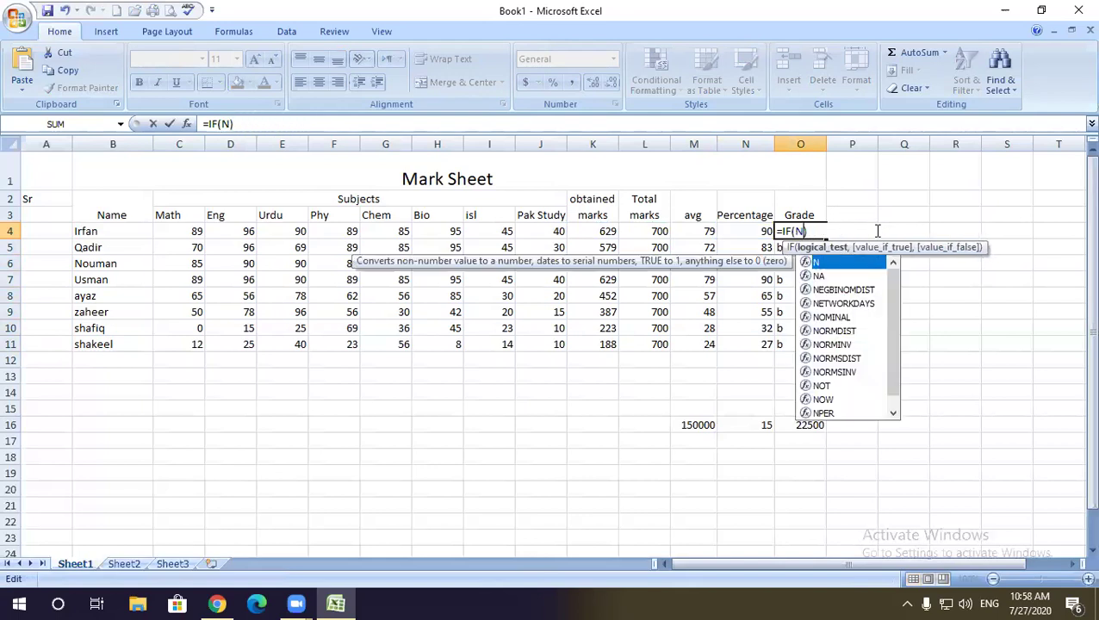
key(BackSpace)
key(BackSpace)
key(BackSpace)
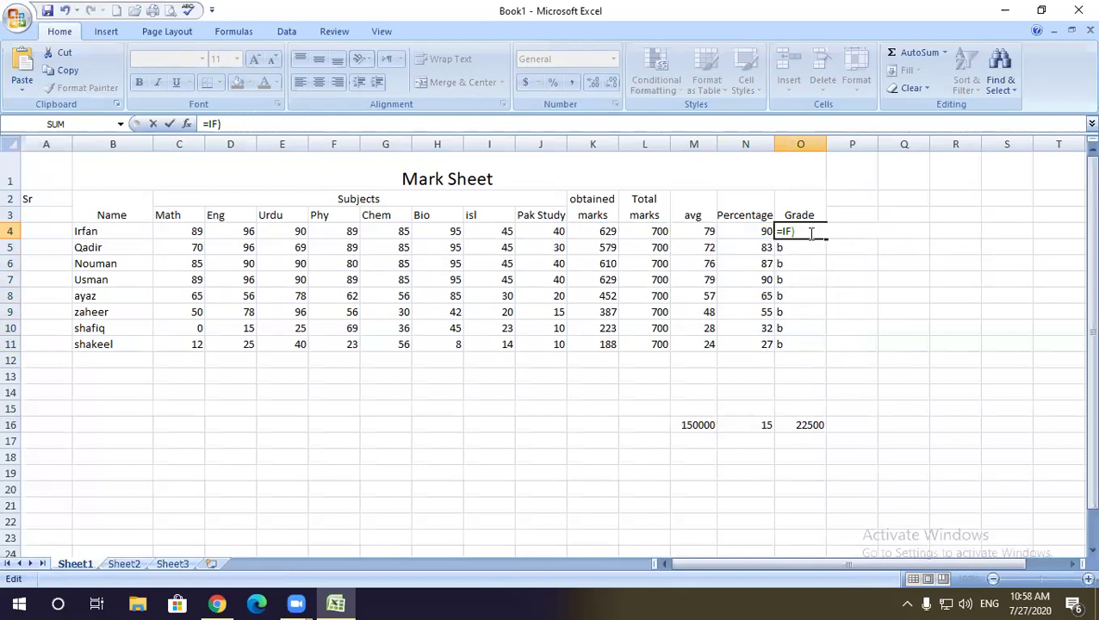
Step: Begin the grade formula in O4 with =IF(N4>=90,"a+", using the first student's percentage as the tested cell
text(if)
key(Tab)
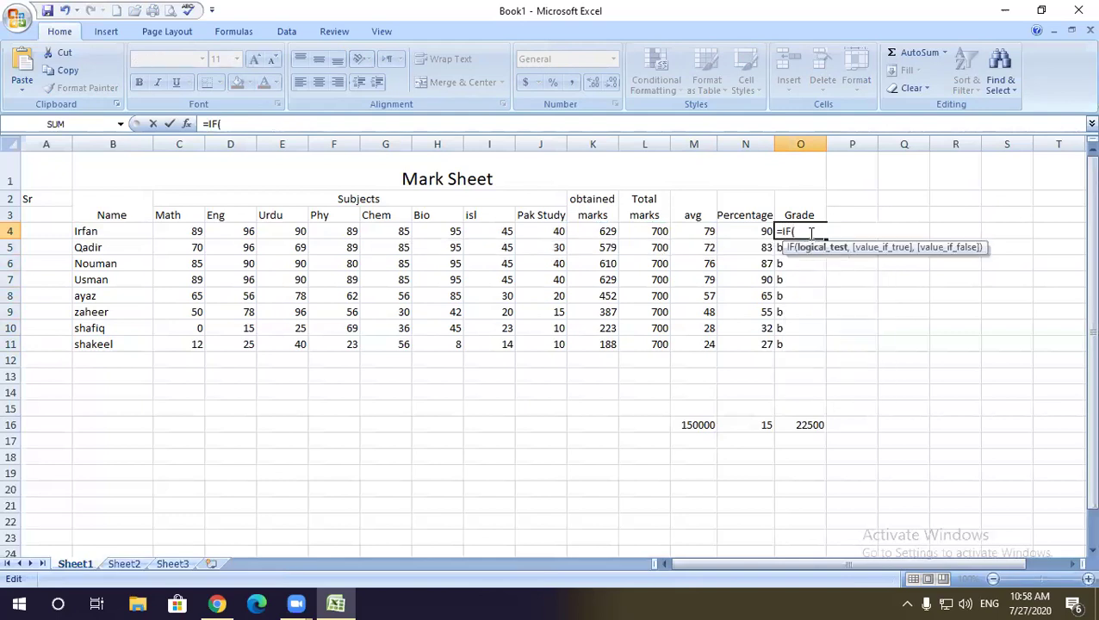
click(762, 231)
text(>=)
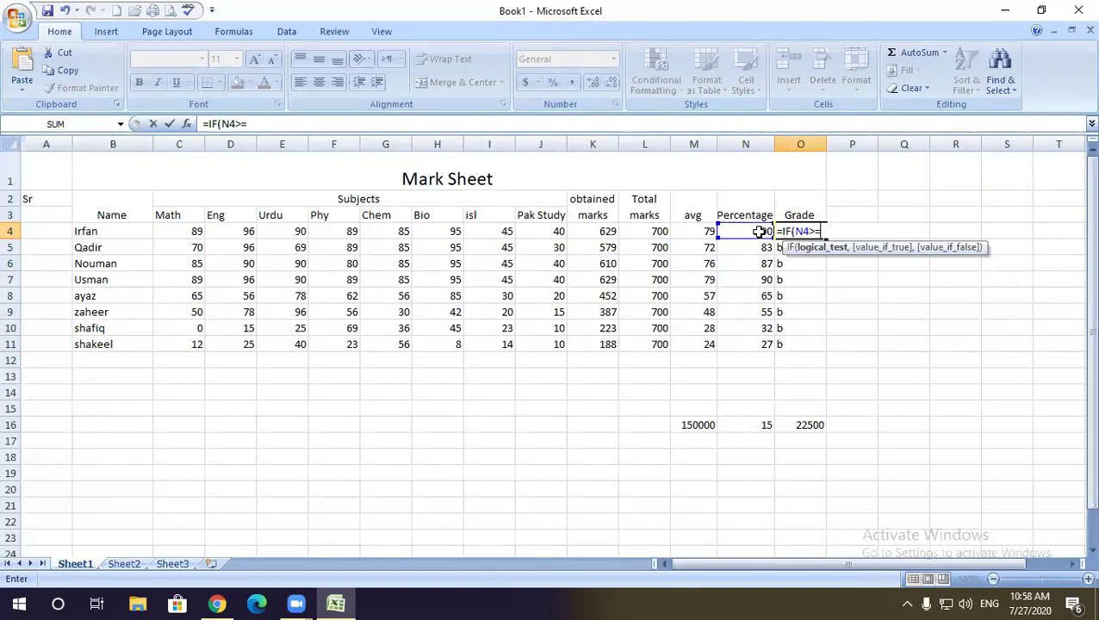
text(90,"a+)
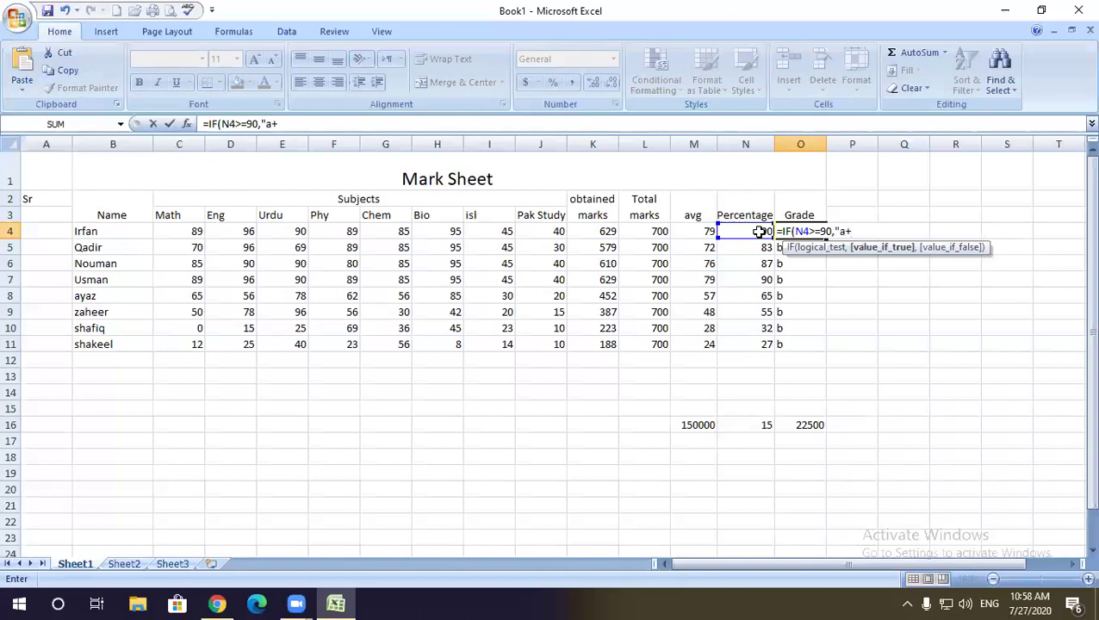
text(",)
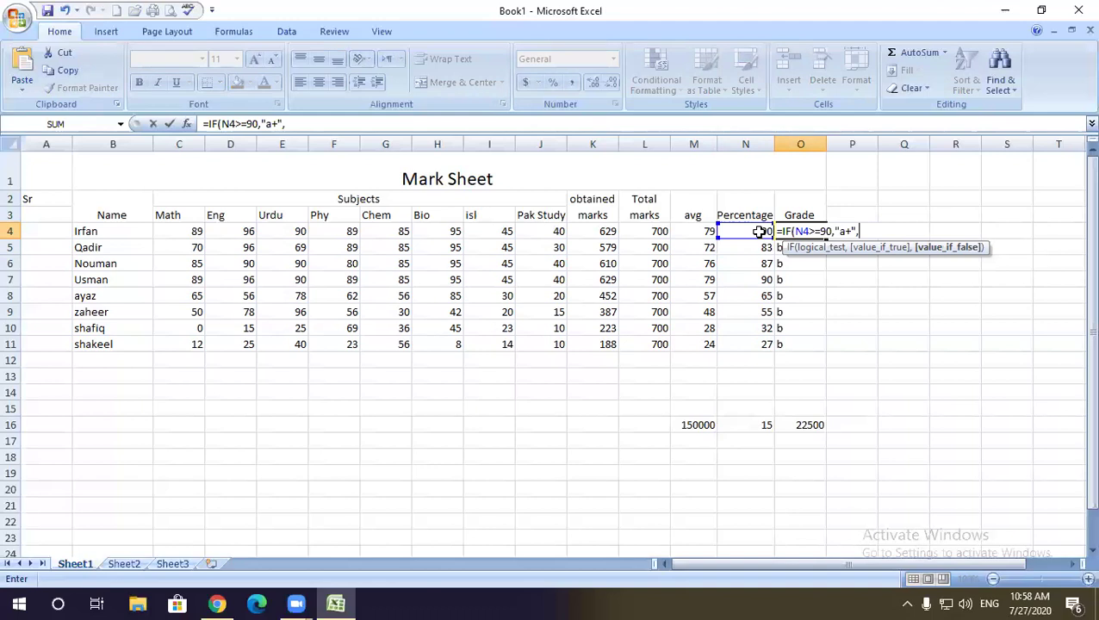
Step: Nest a second condition in the O4 formula as the value-if-false: IF(N4>=80,"A",
text(f)
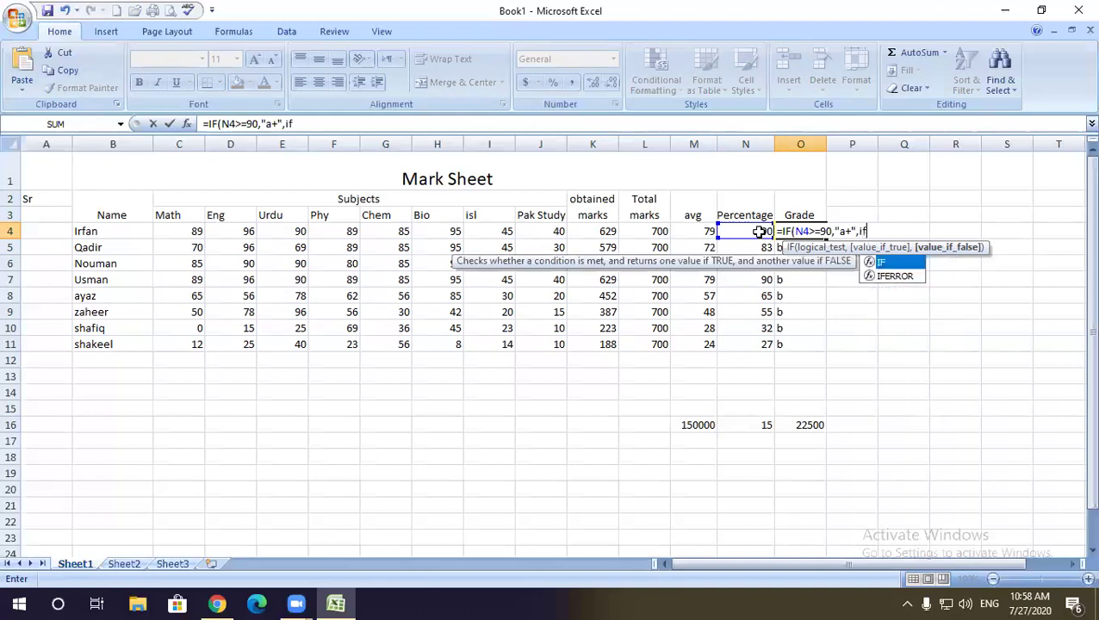
key(Tab)
click(761, 231)
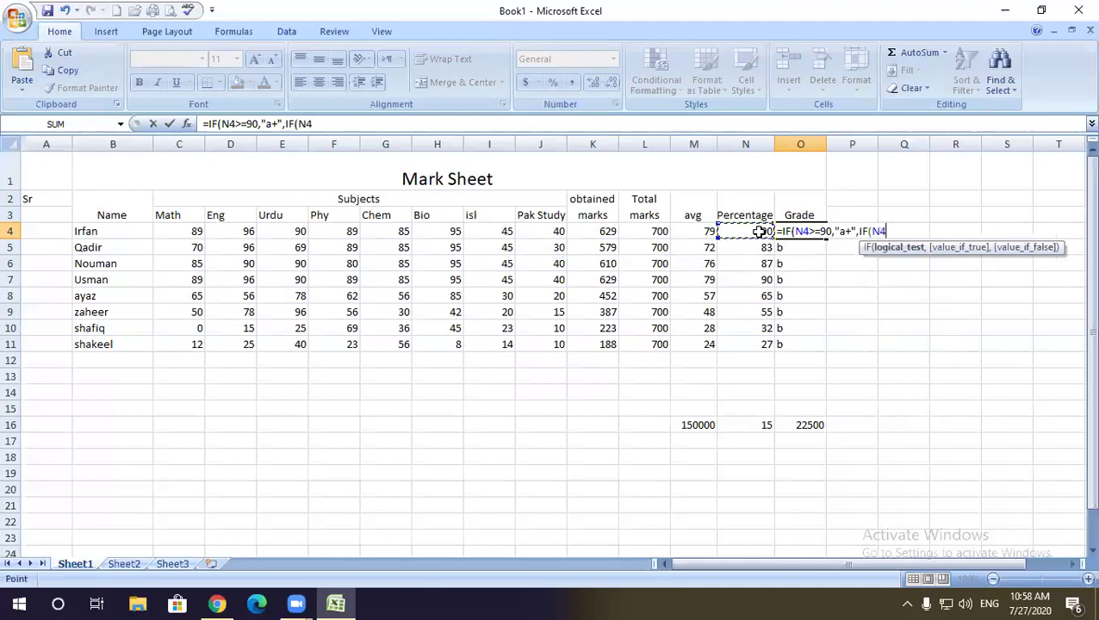
text(>=)
text(80)
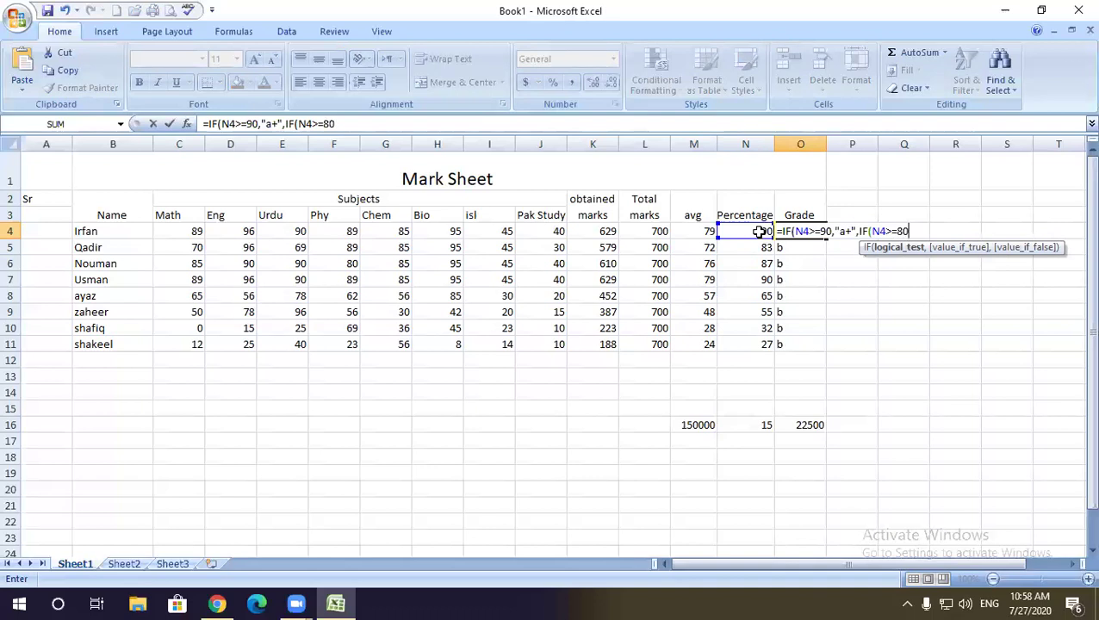
text(,")
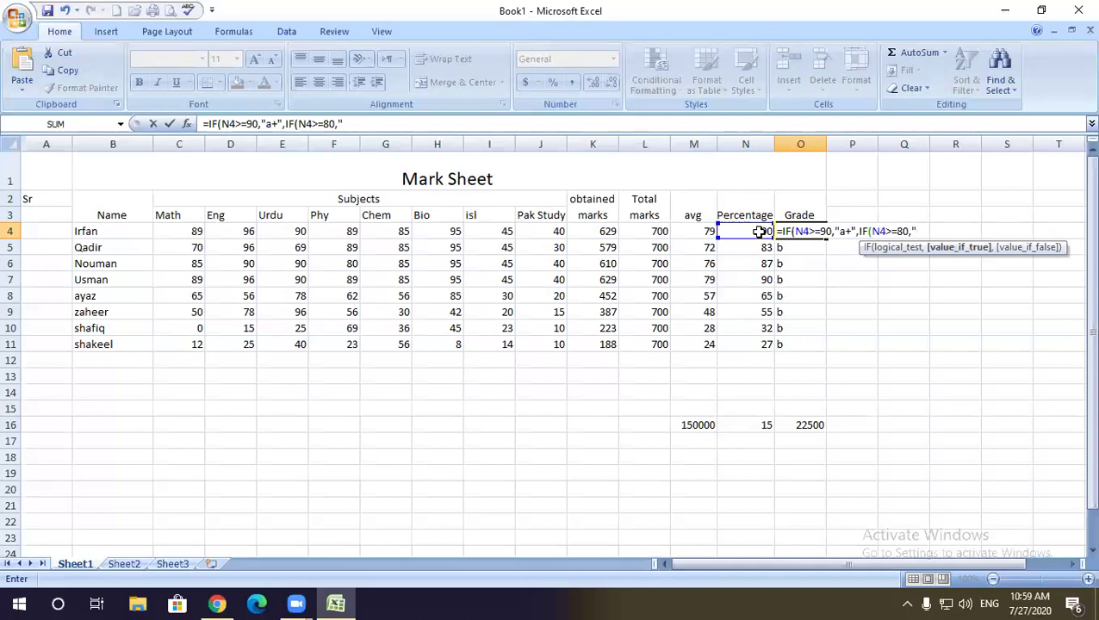
text(A",if)
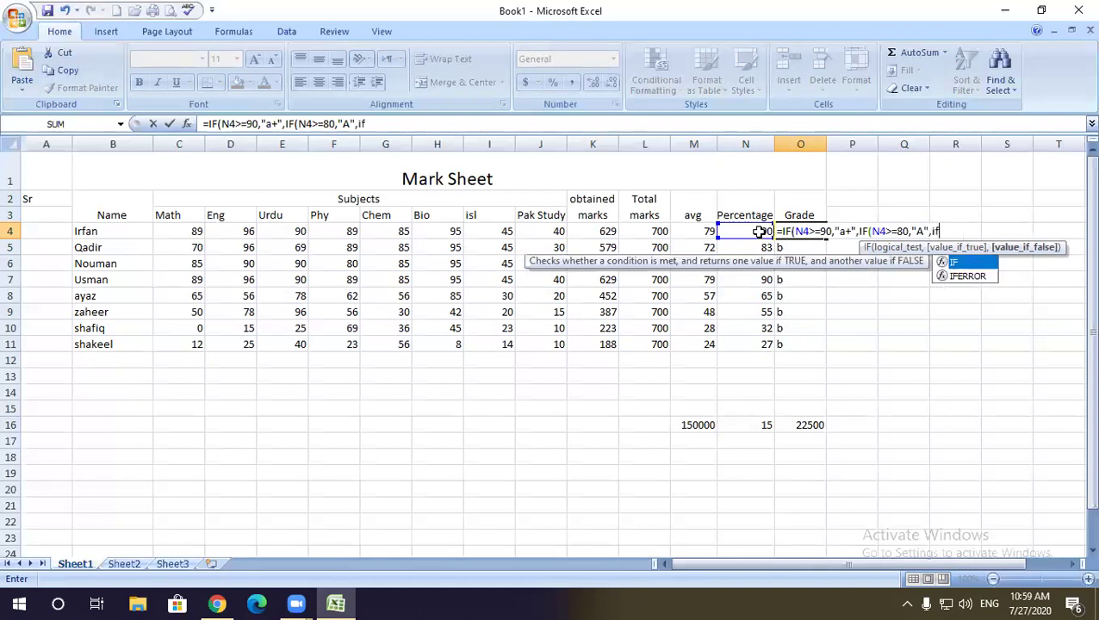
Step: Nest a third condition in the O4 grade formula: IF(N4>=70,"b",
key(Tab)
click(758, 231)
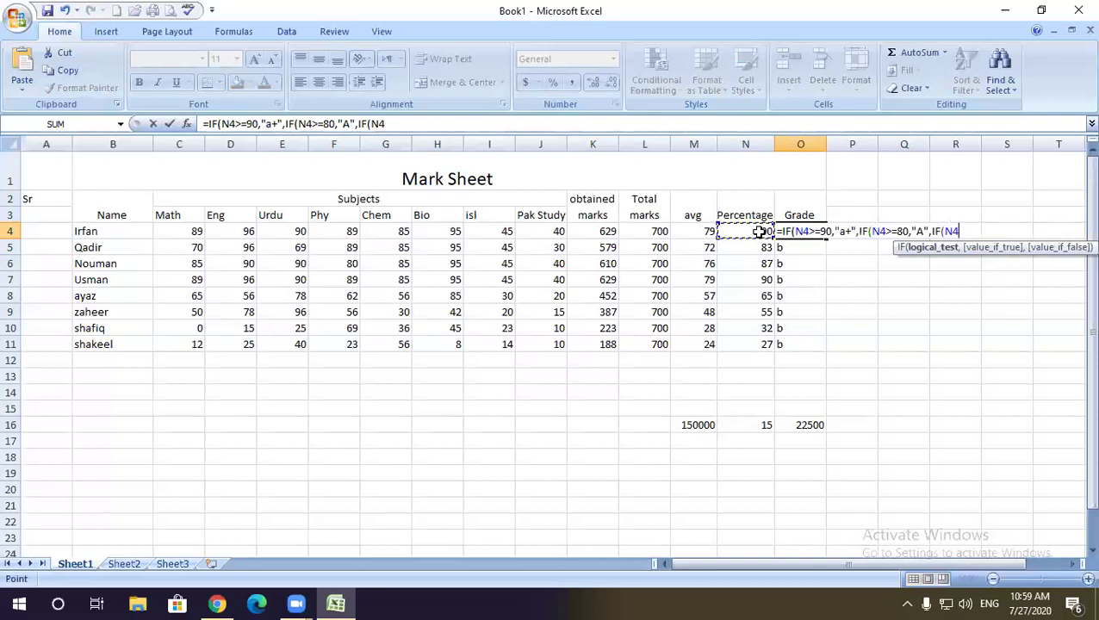
text(>=70,")
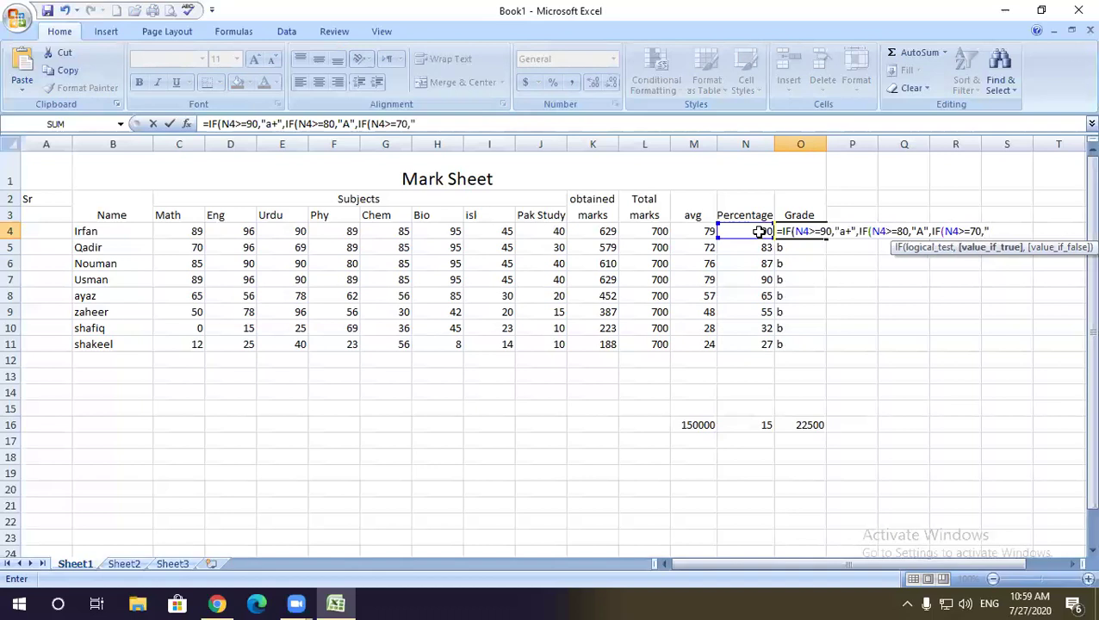
text(b")
text(,)
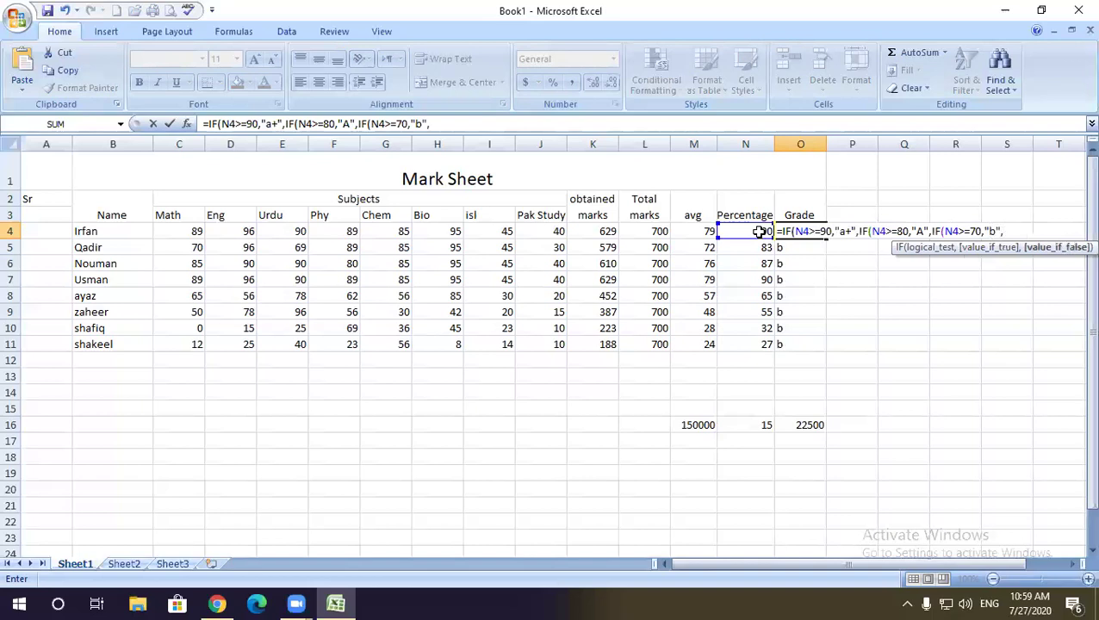
Step: Nest a fourth condition in the O4 grade formula: IF(N4>=60,"c",
text(if)
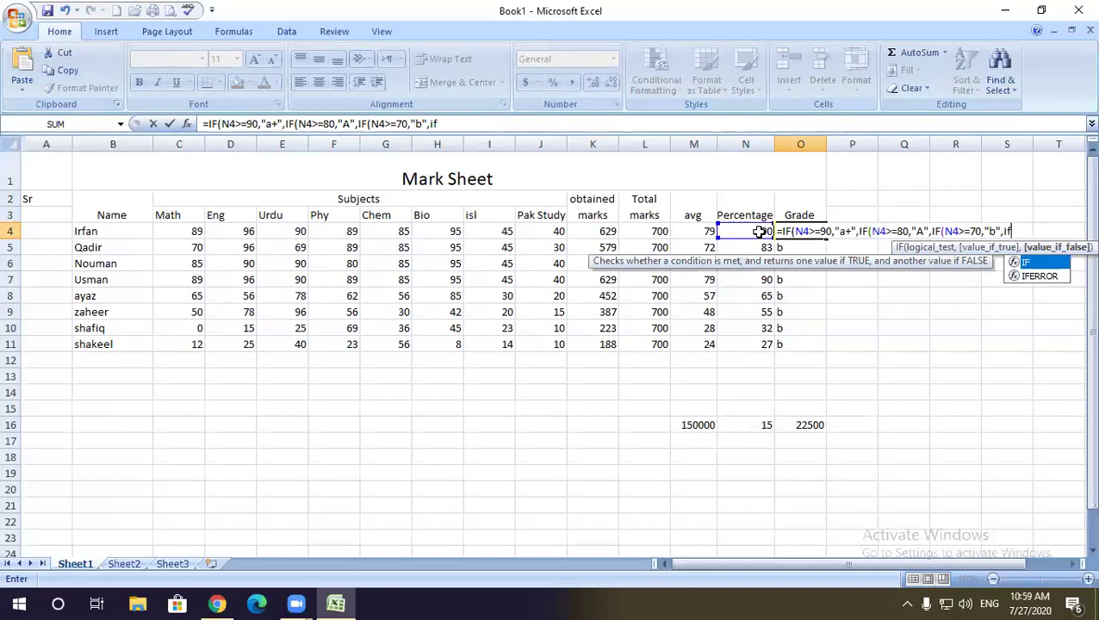
key(Tab)
click(760, 231)
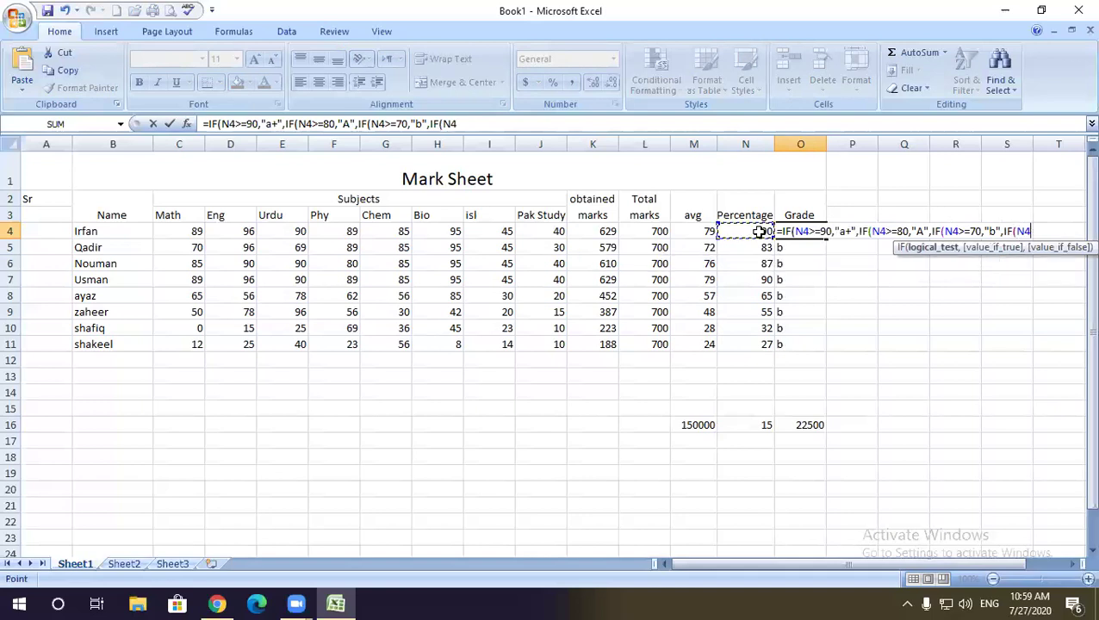
text(>=60,)
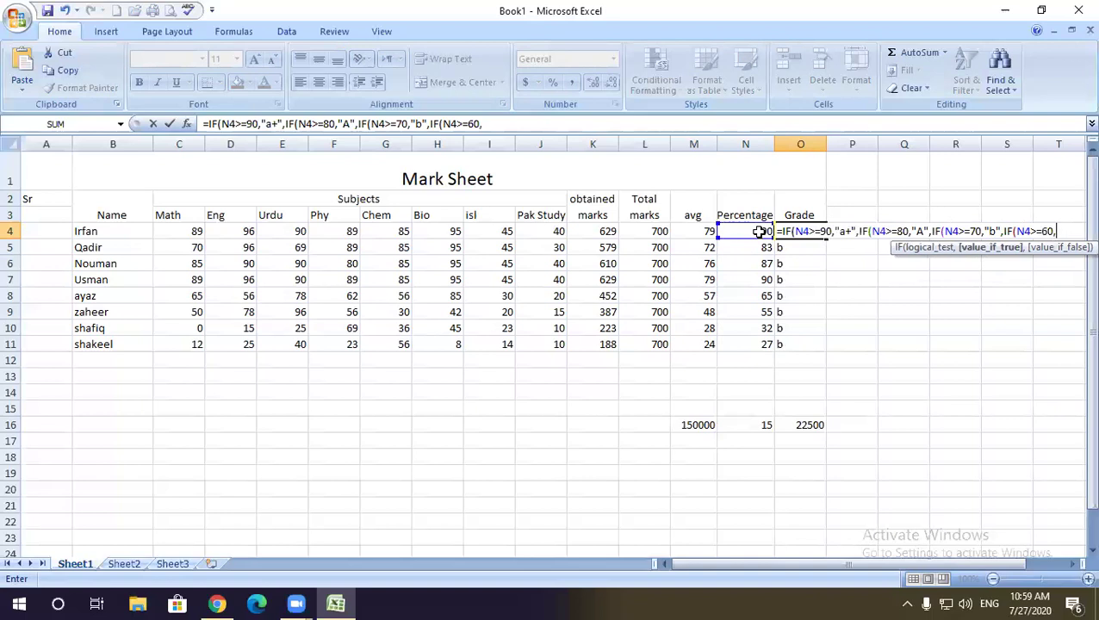
text("c",)
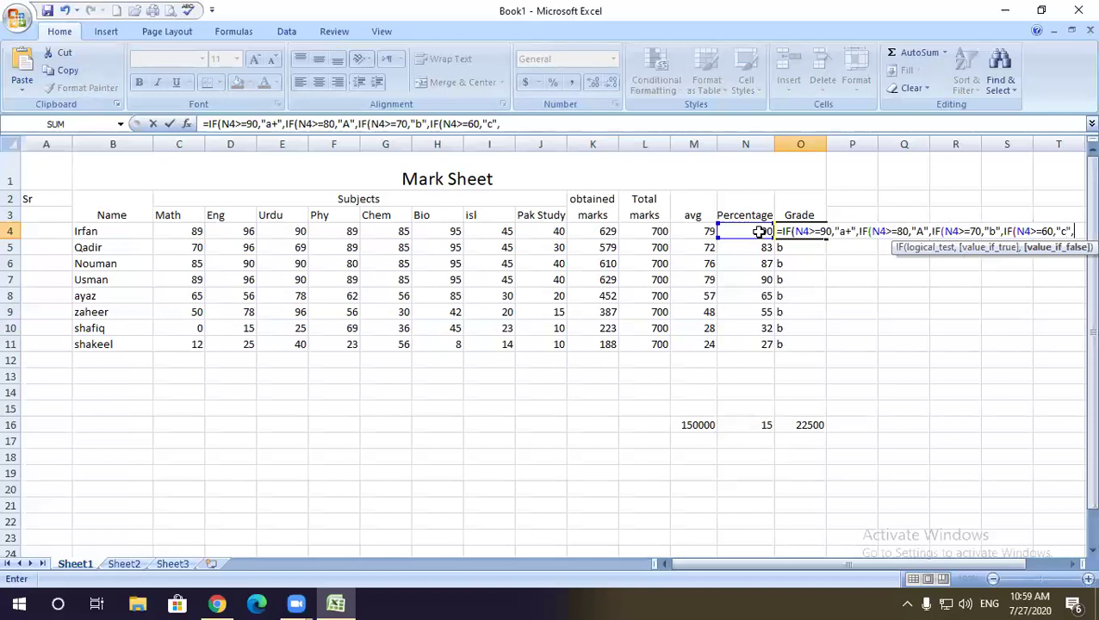
Step: Nest a fifth condition in the O4 grade formula: IF(N4>=50,"D",
text(if)
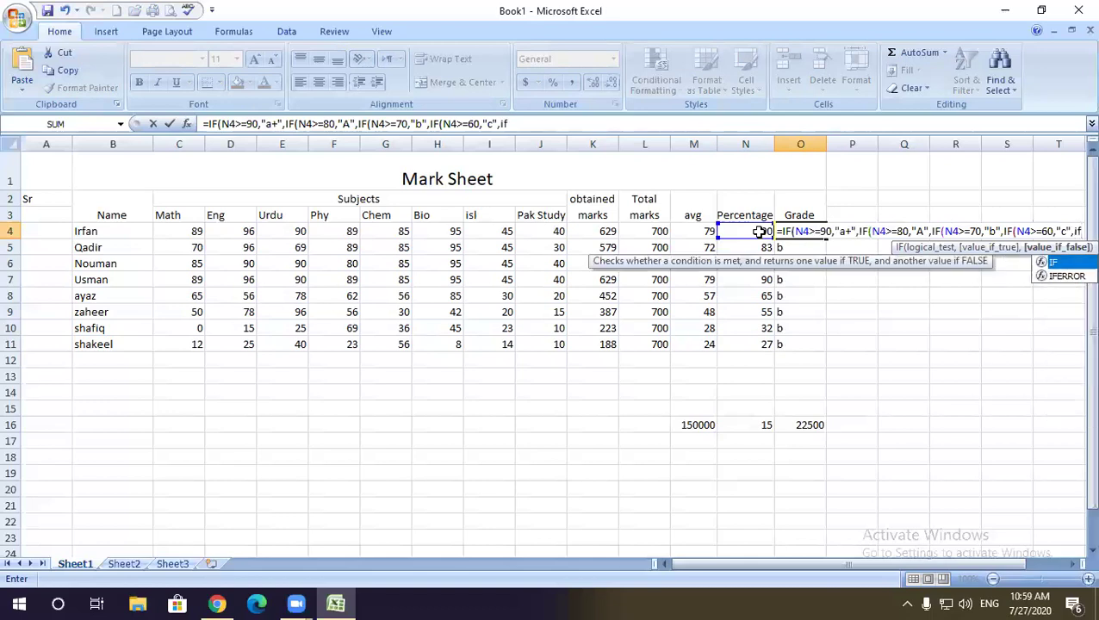
key(Tab)
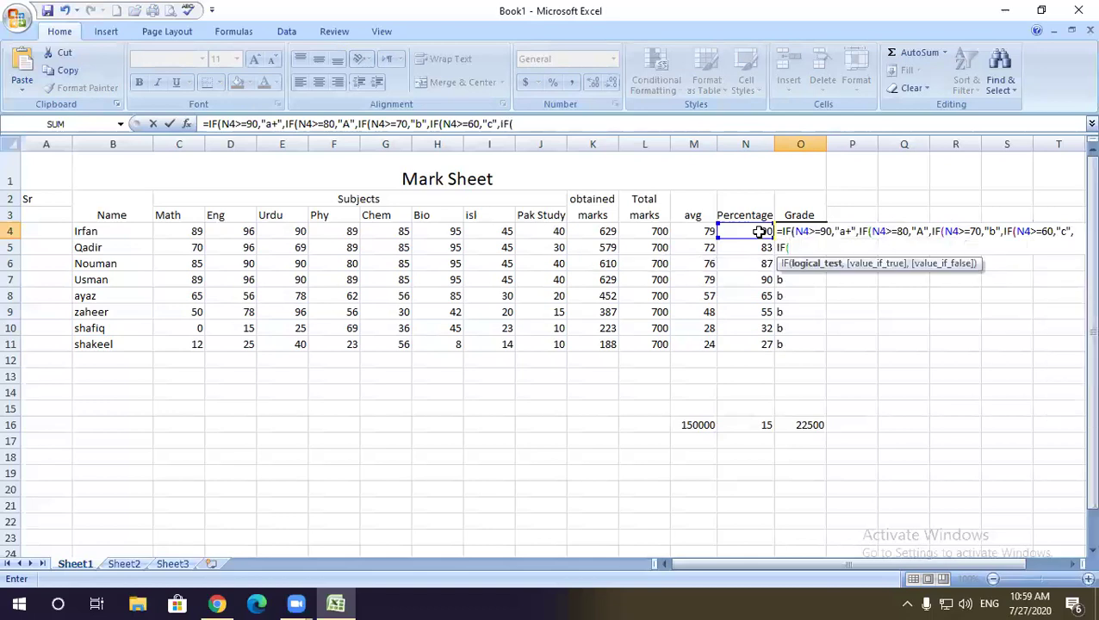
text(N4>=50,"D")
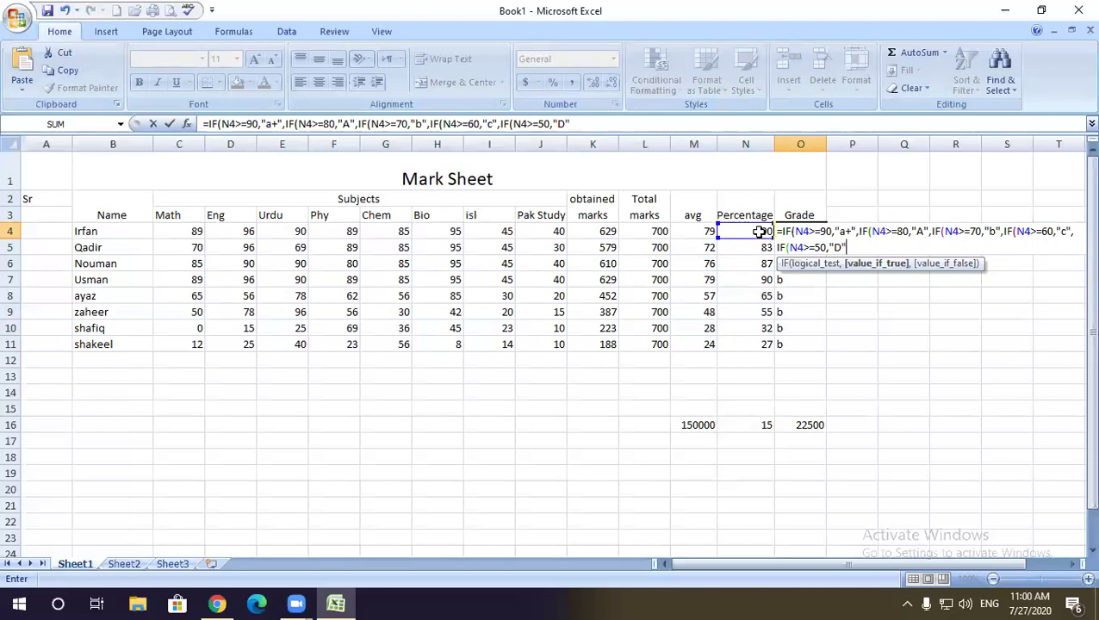
text(,)
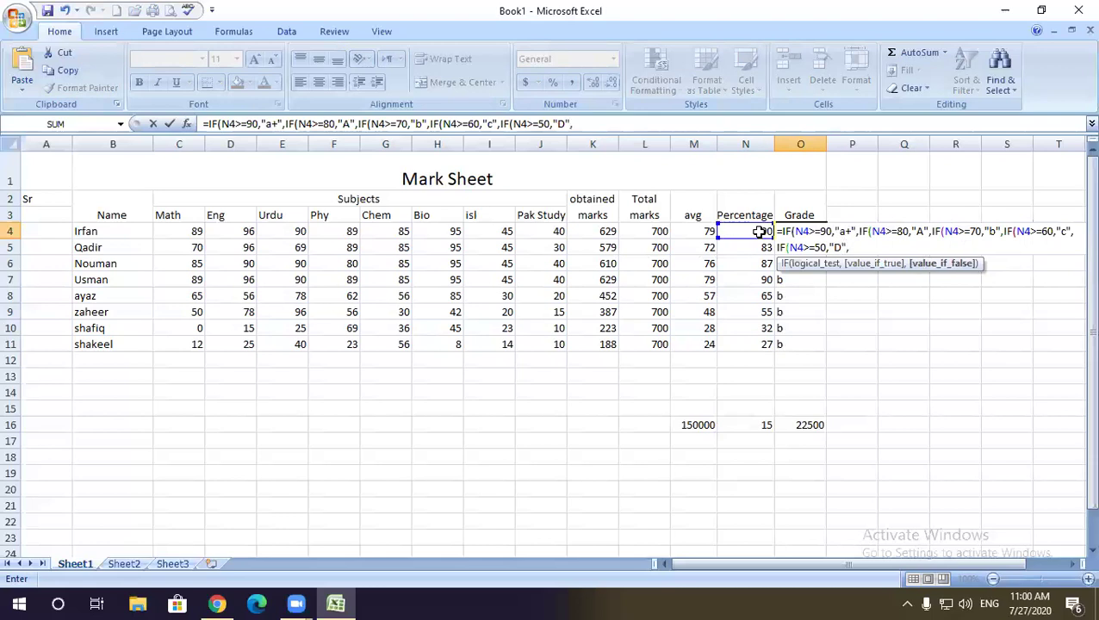
Step: Nest a last condition in the O4 grade formula that returns "F" for N4>=40, without a value-if-false
text(if)
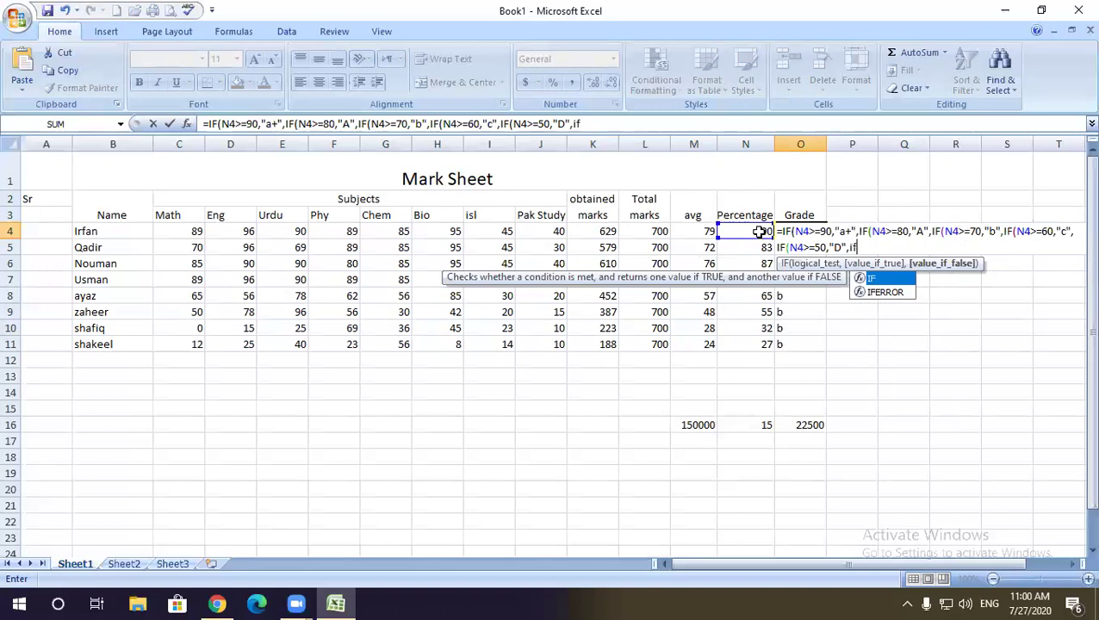
key(Tab)
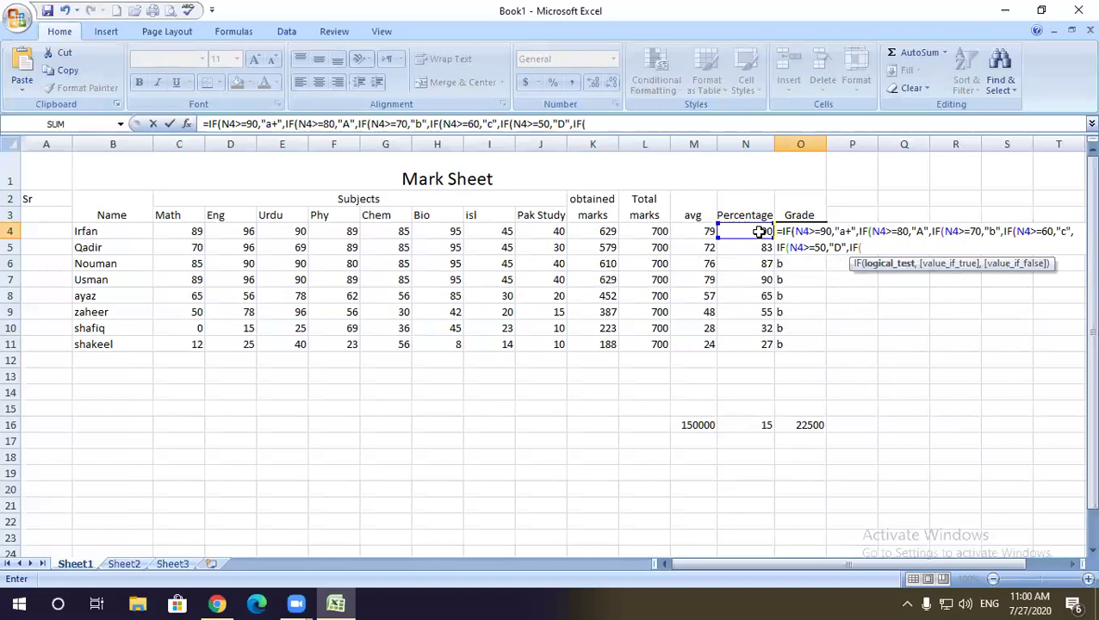
click(762, 233)
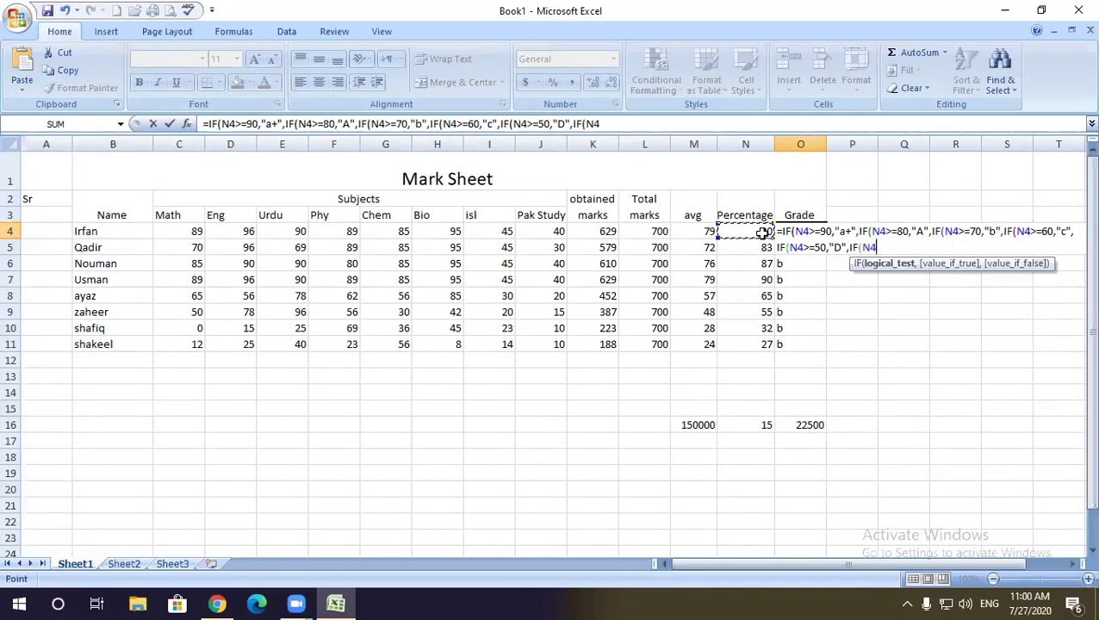
text(>=40,)
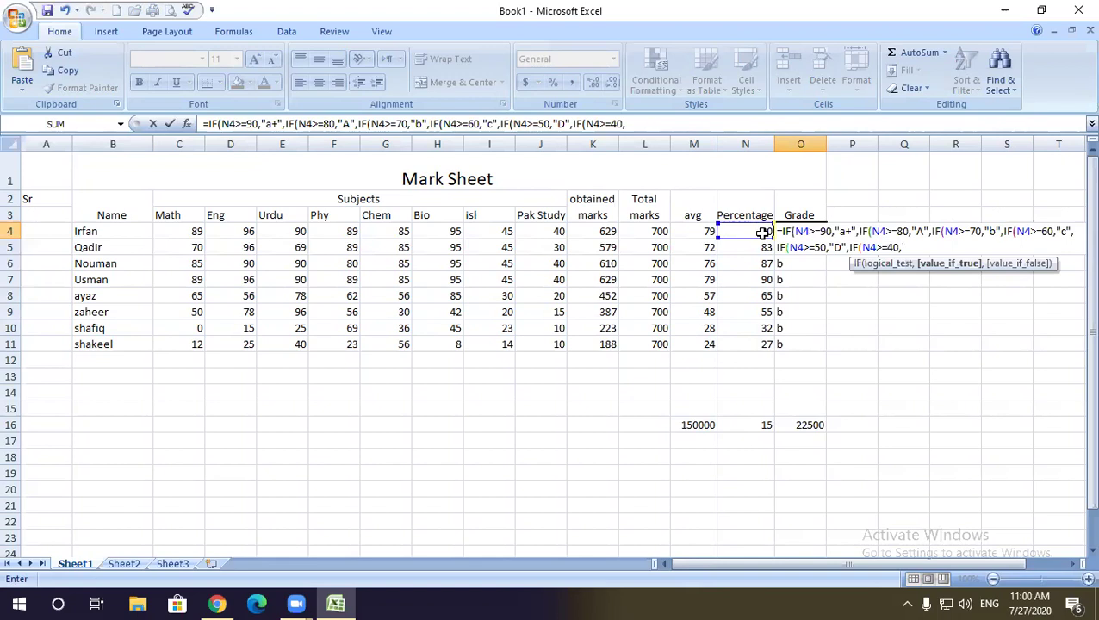
text(")
text(F")
Step: Close all six nested IF functions with six closing parentheses and enter the formula in O4
text())
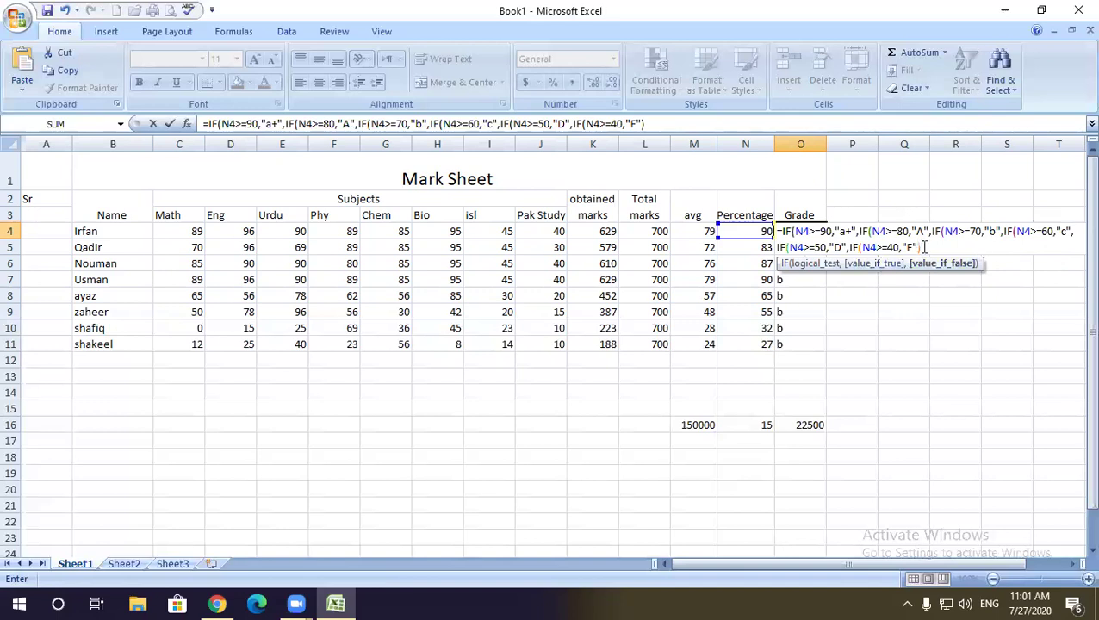
text())))
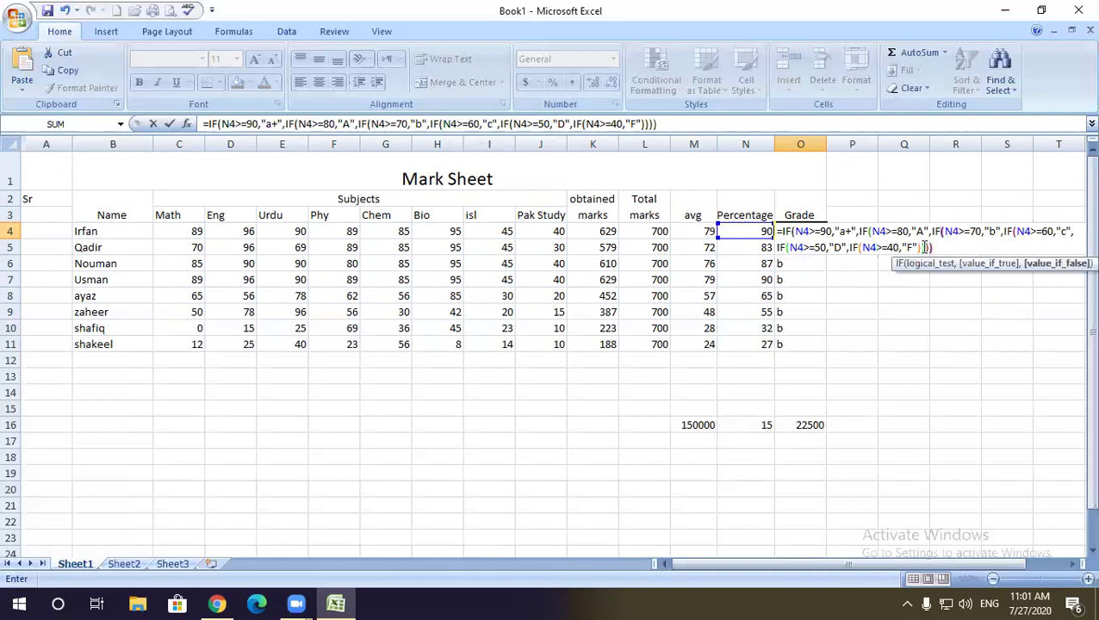
text()))
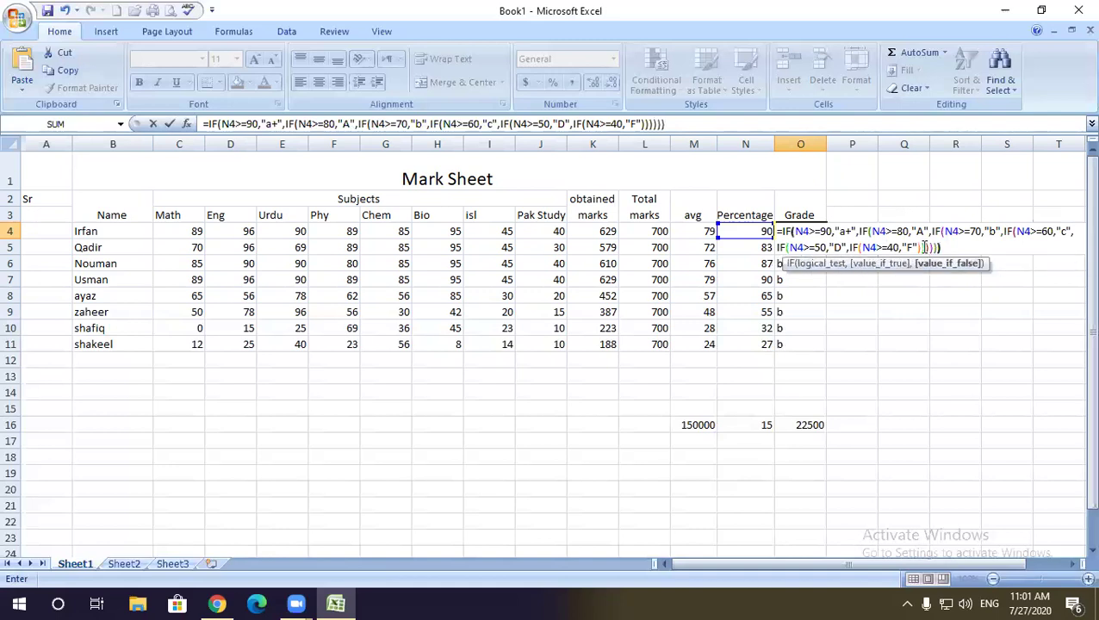
text())
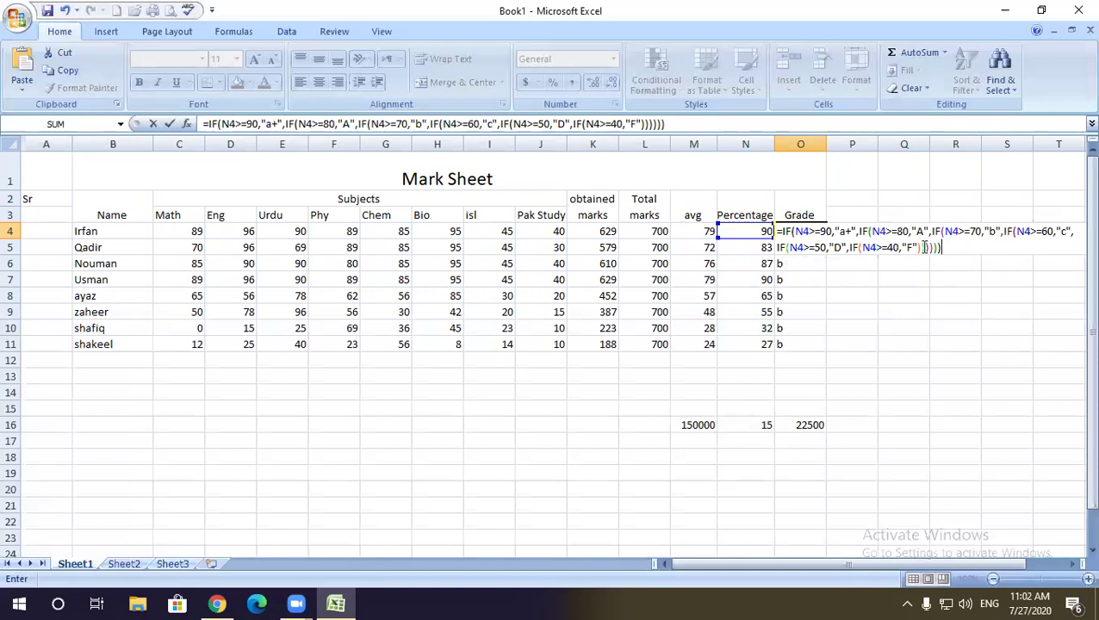
key(Return)
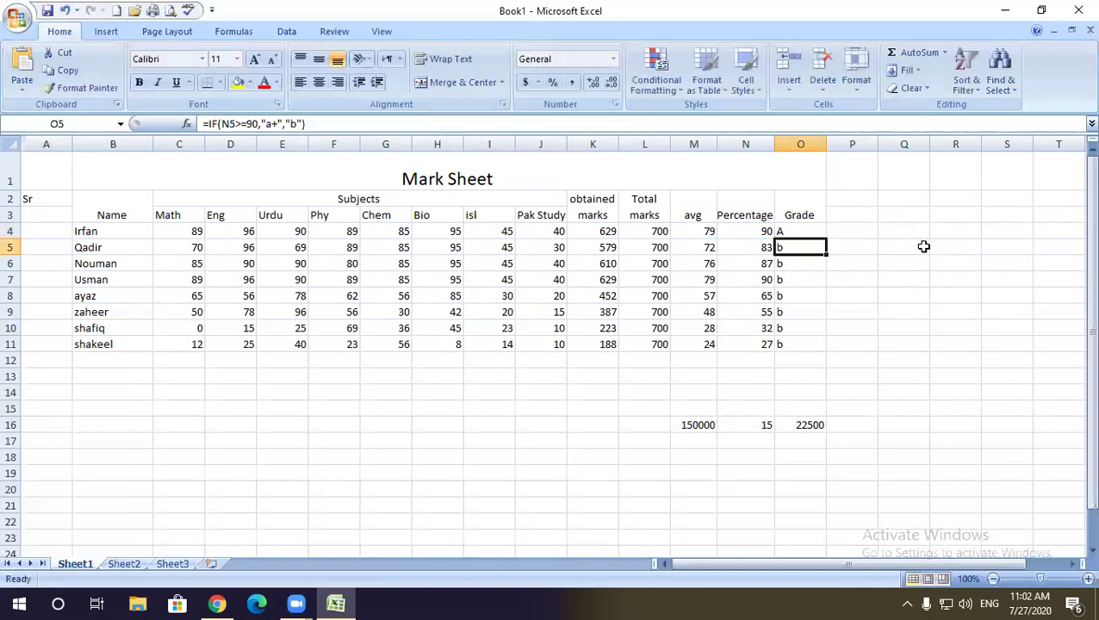
Step: Fill the nested IF grade formula from O4 down through O11 and reselect O4
click(812, 231)
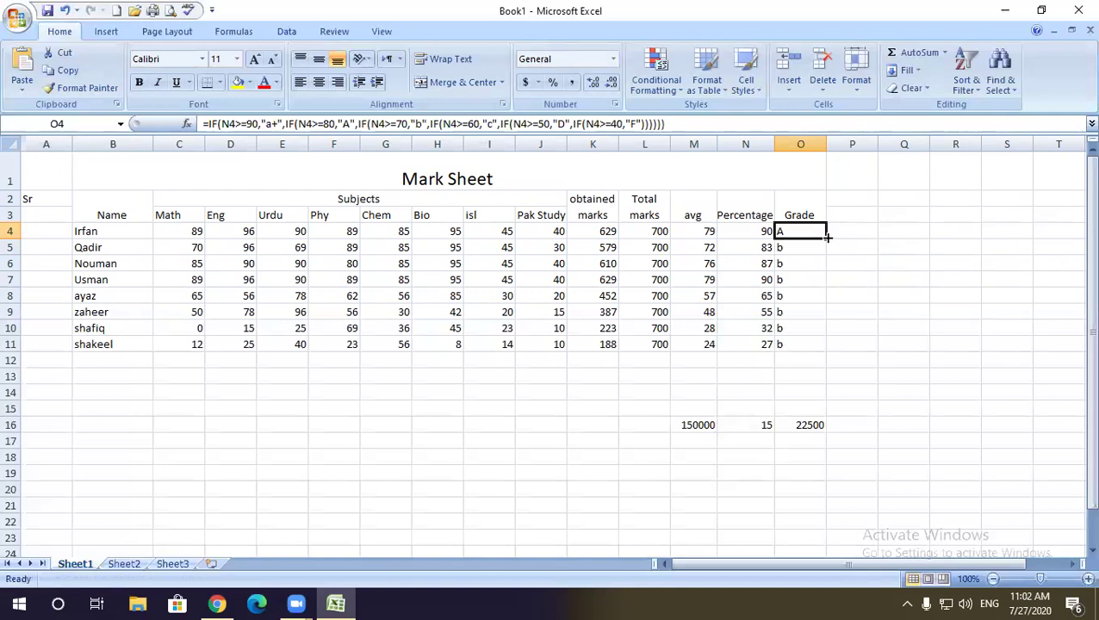
double_click(827, 238)
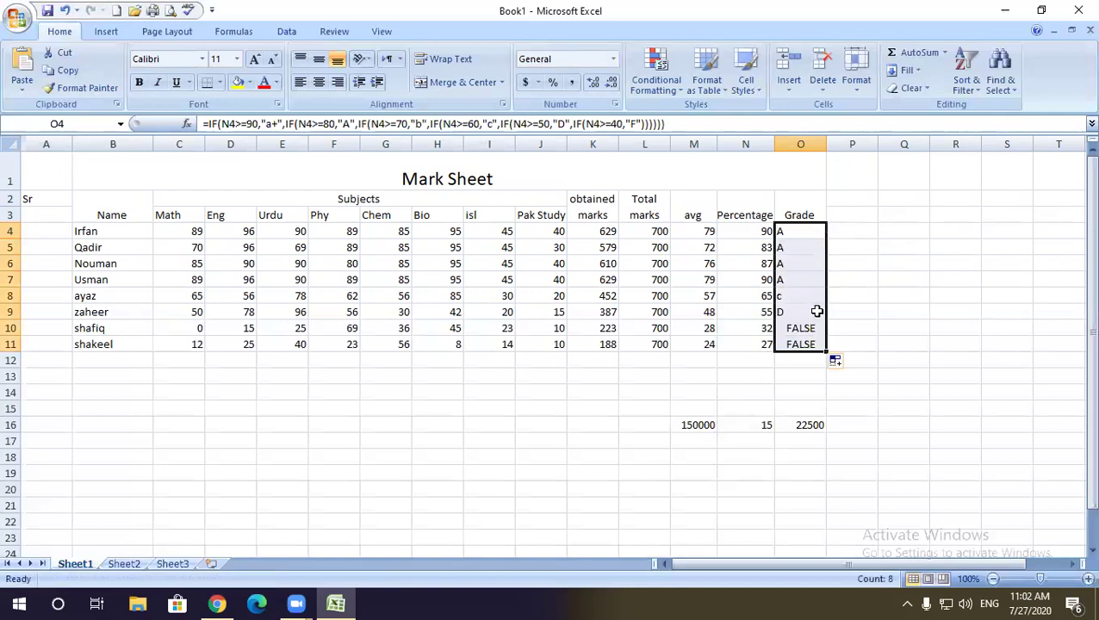
click(801, 231)
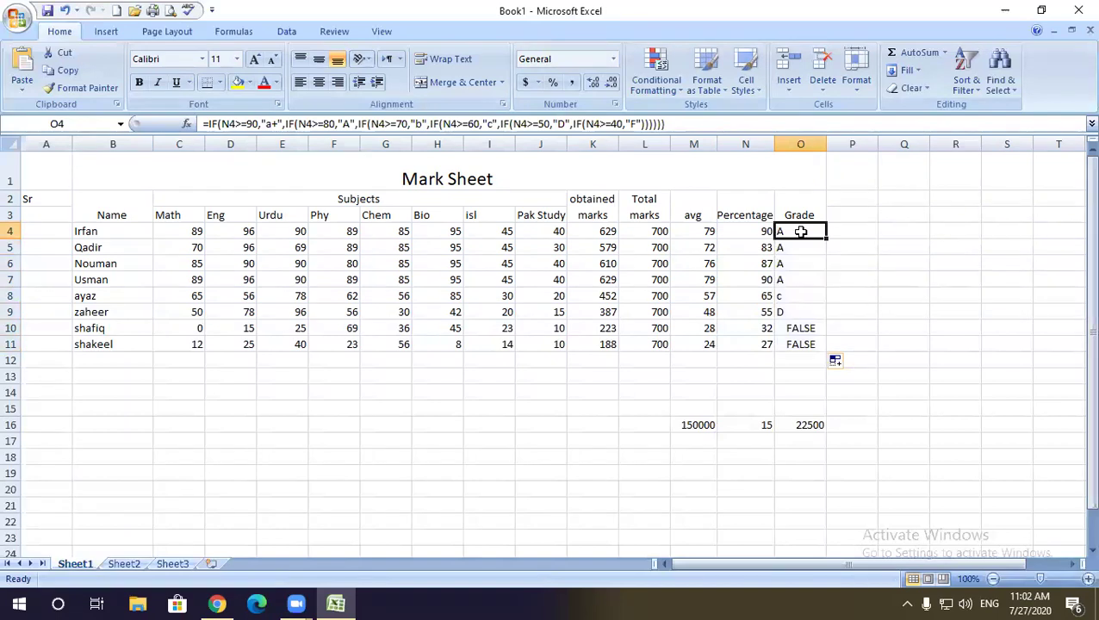
Step: Replace the innermost IF(N10>=40,"F") in the O10 grade formula with "F" as the value-if-false
drag(801, 231, 802, 318)
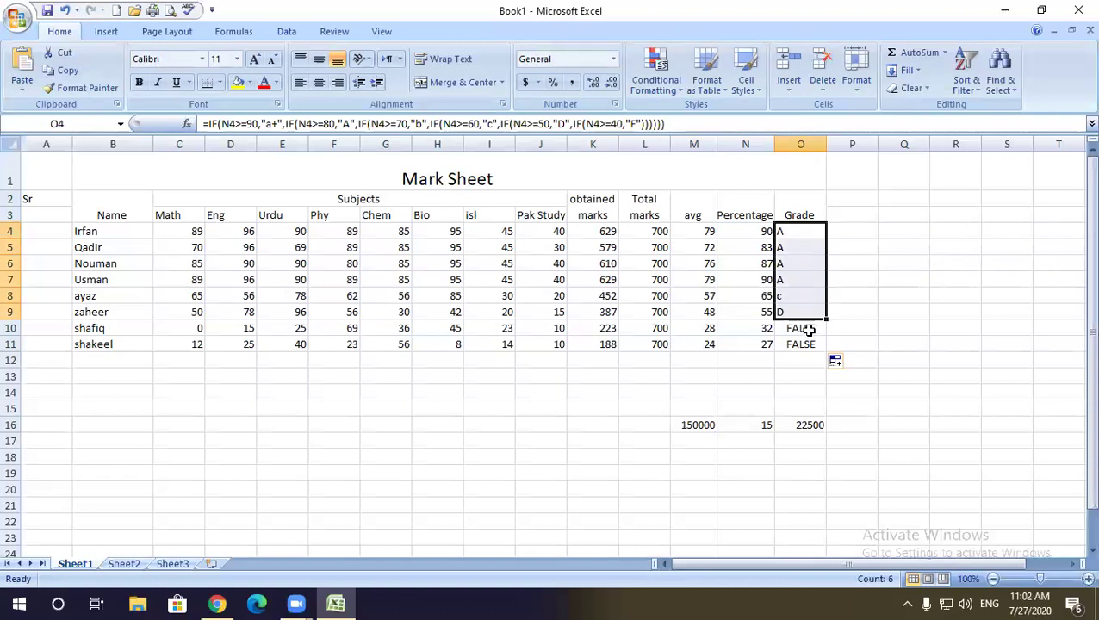
click(809, 329)
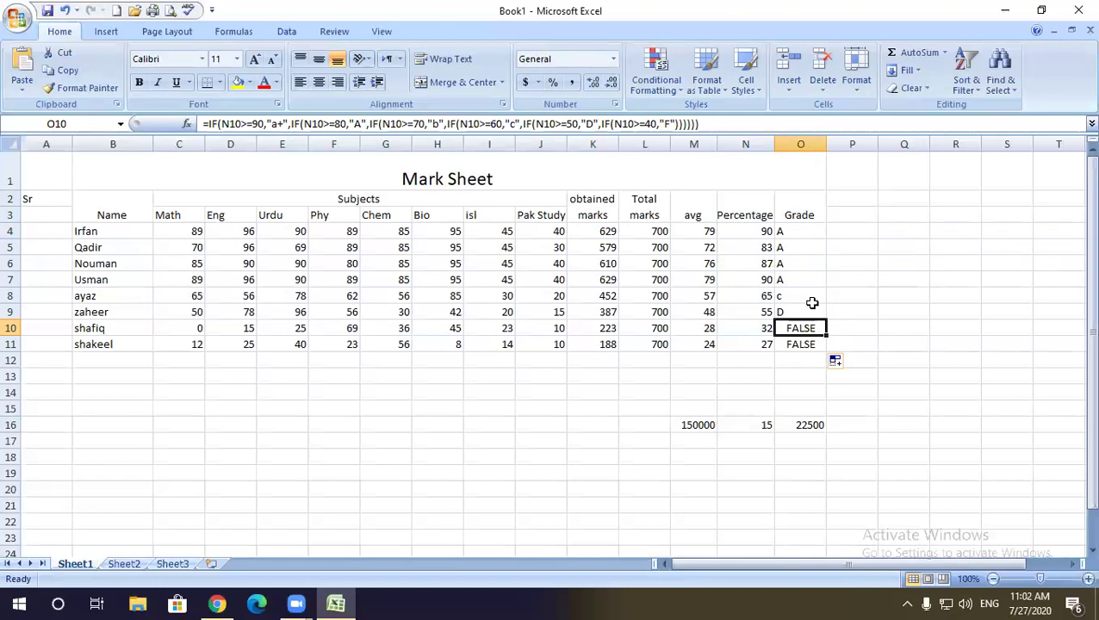
click(698, 125)
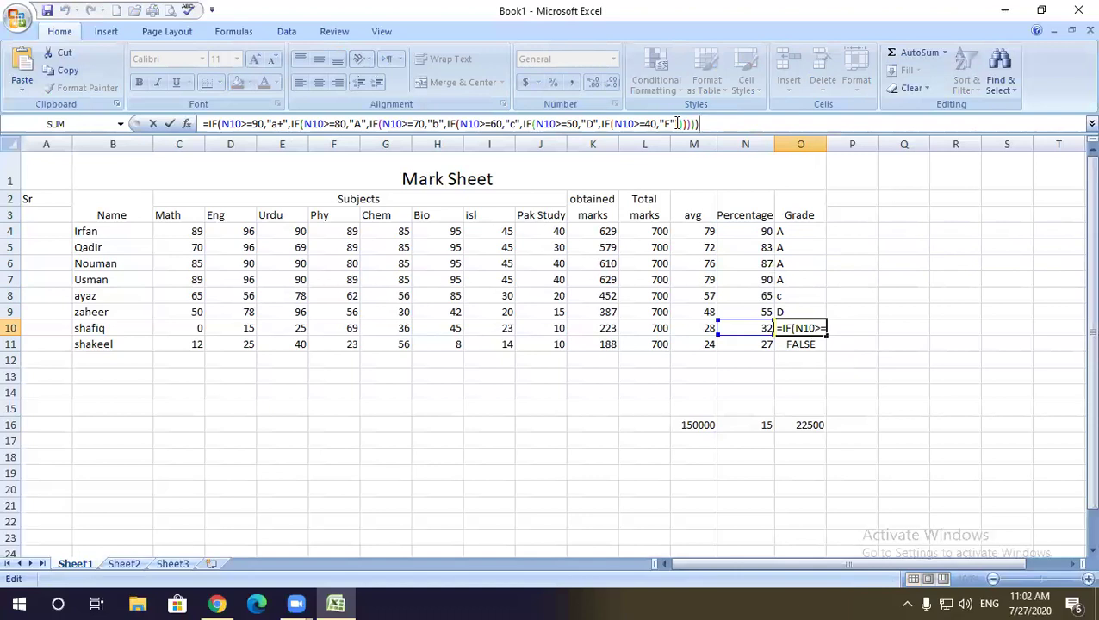
drag(680, 123, 604, 124)
click(634, 123)
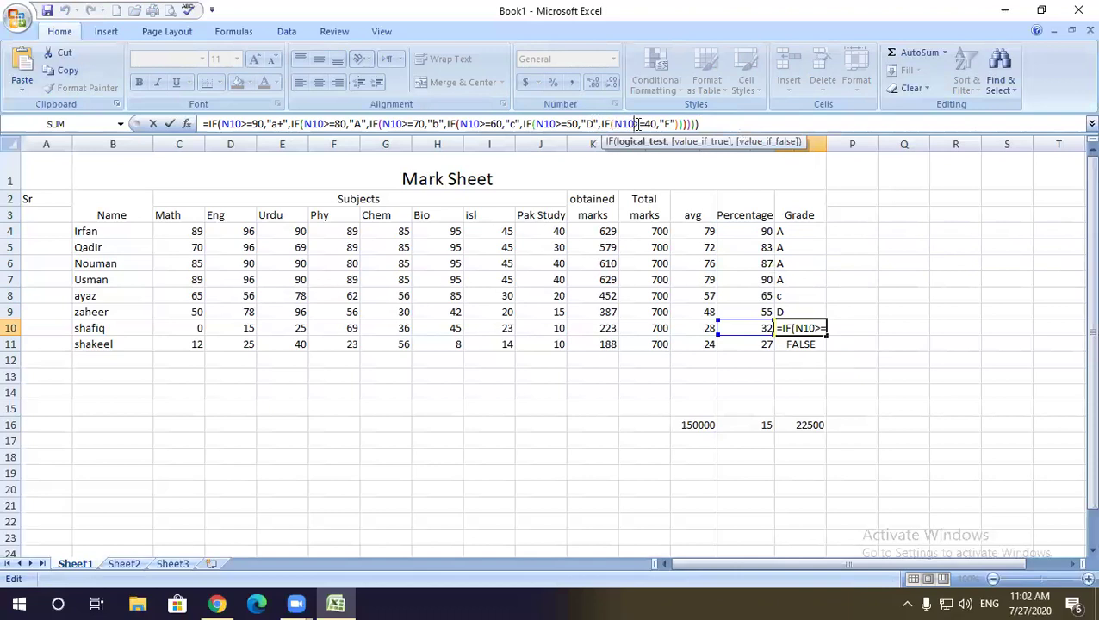
drag(678, 123, 603, 123)
key(BackSpace)
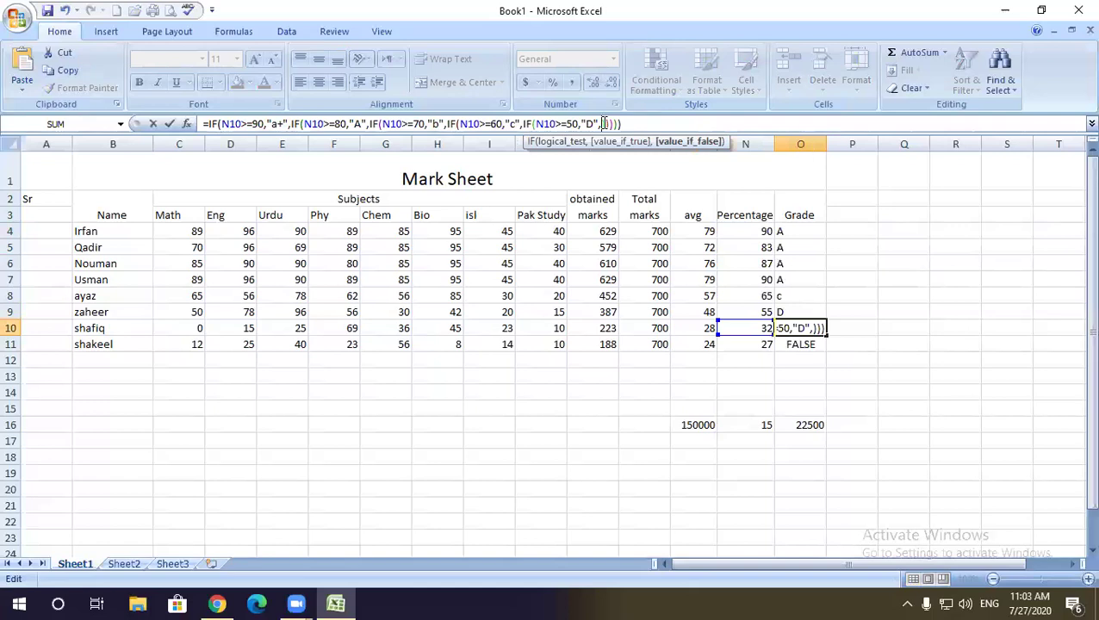
text(","F")
key(Return)
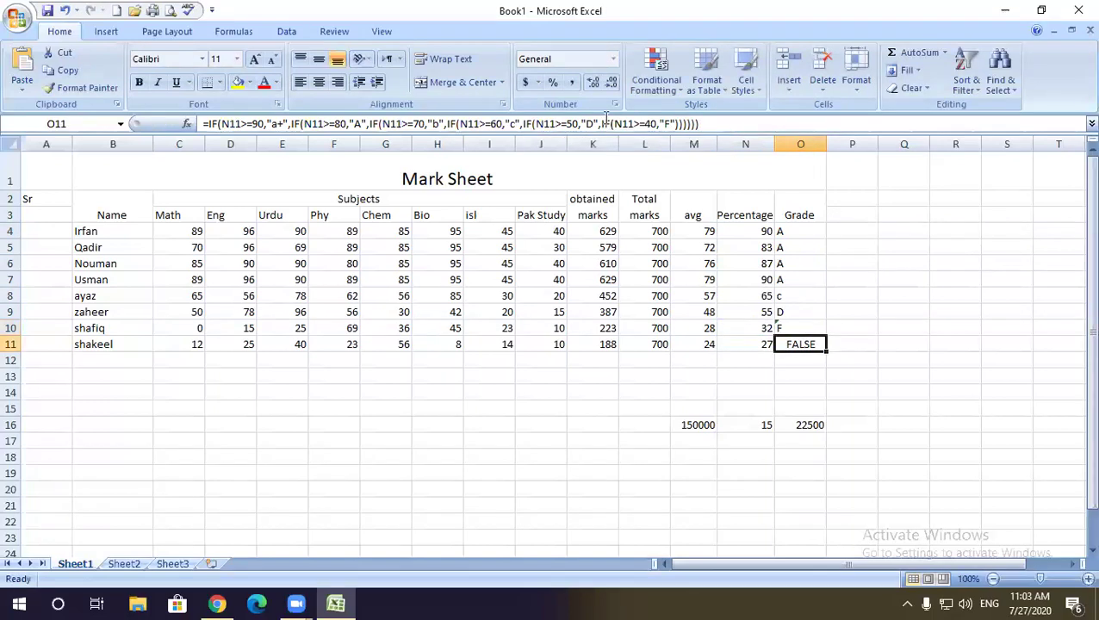
Step: Fill the grade formula from O4 down through O11 and reselect O4
click(794, 231)
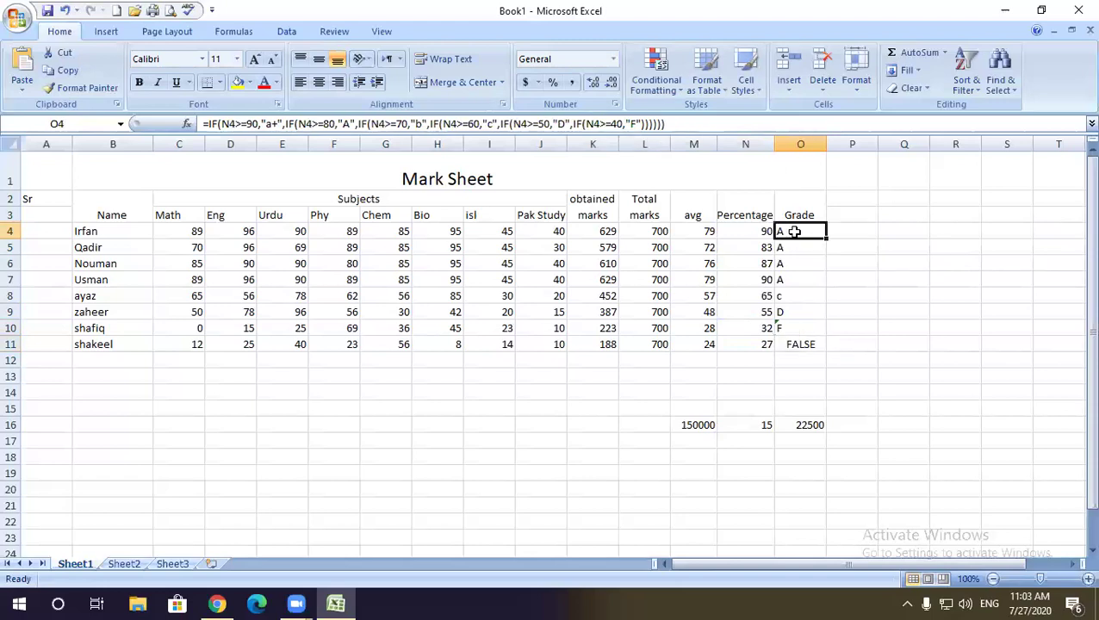
drag(827, 239, 827, 349)
click(846, 246)
click(797, 233)
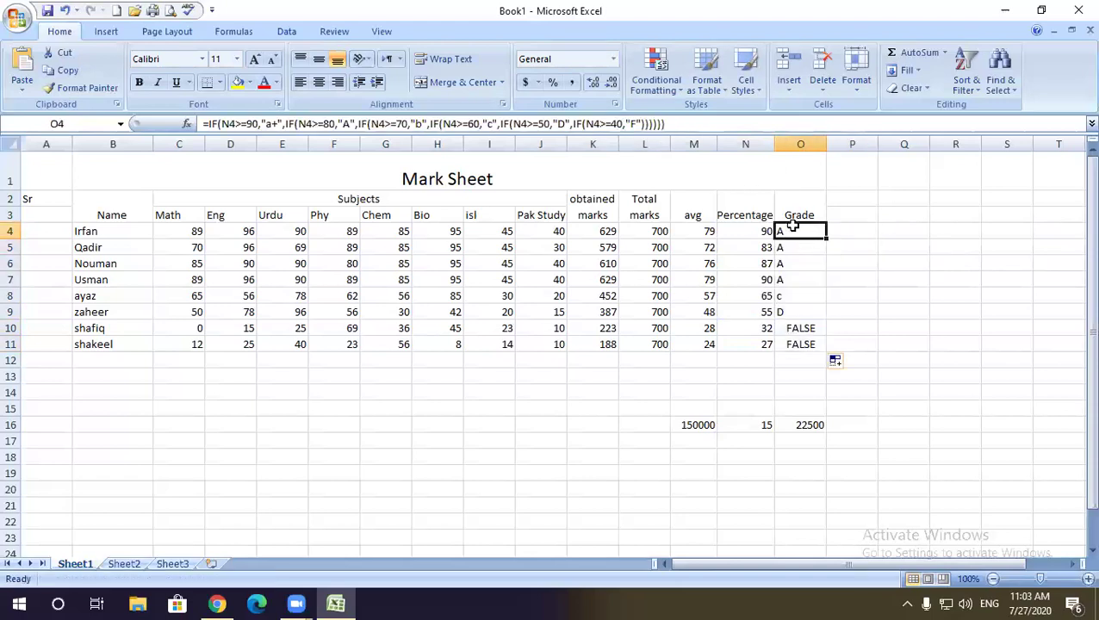
Step: Replace the innermost IF for N4>=40 in the O4 grade formula with "F" as the value-if-false after "D"
click(647, 123)
drag(647, 123, 571, 123)
key(BackSpace)
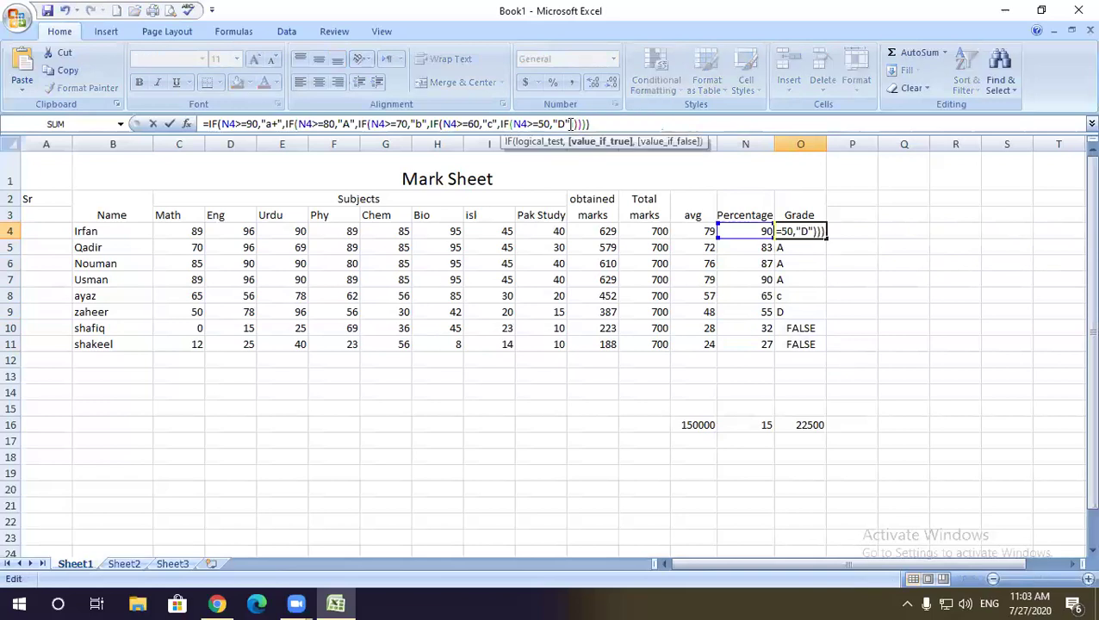
text(,")
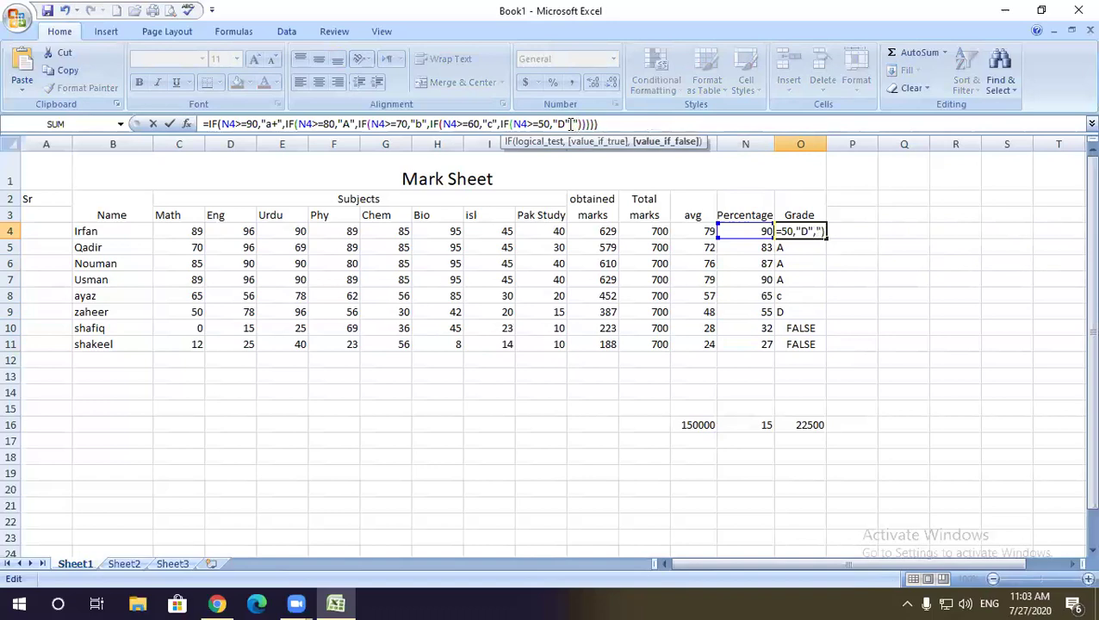
text(F"")
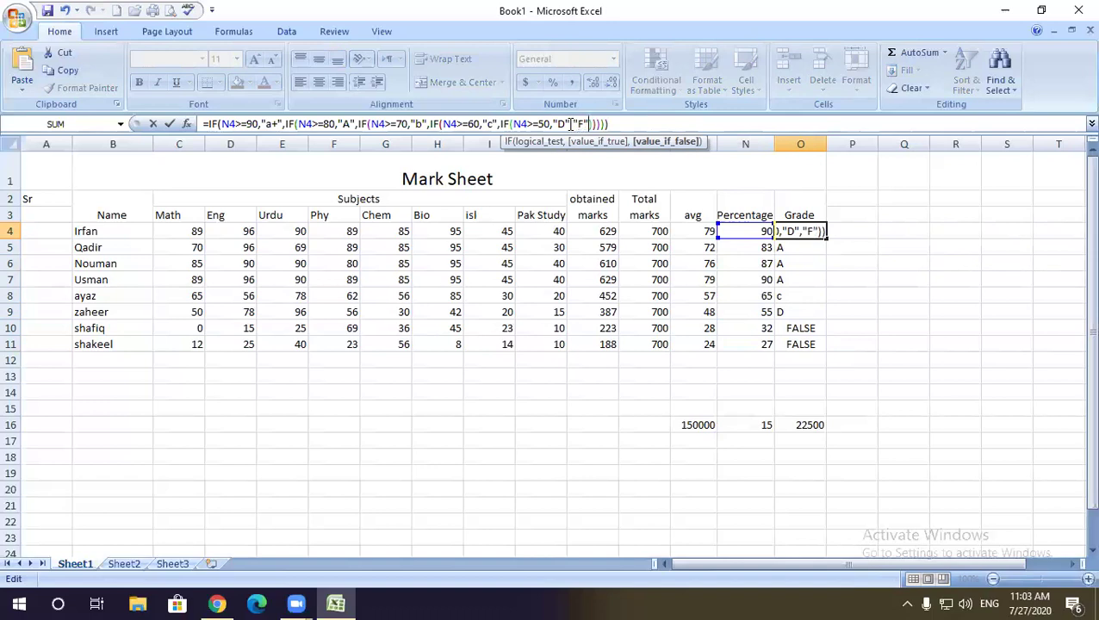
key(Return)
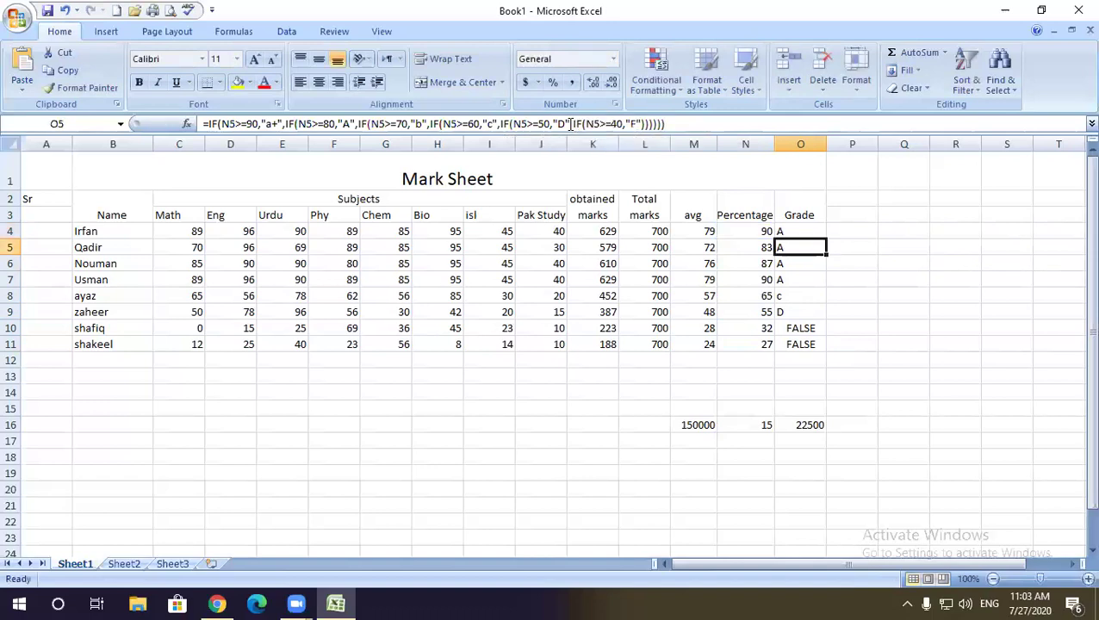
Step: Fill the five-level grade formula from O4 down through O11 and check the formulas in O10 and O11
double_click(821, 230)
key(Escape)
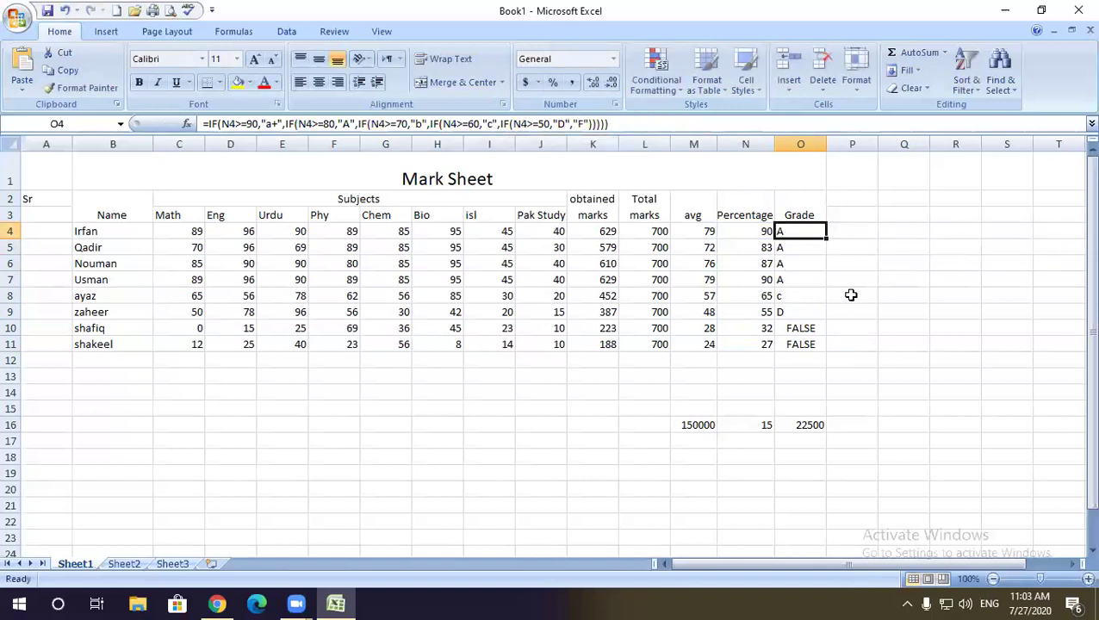
double_click(826, 237)
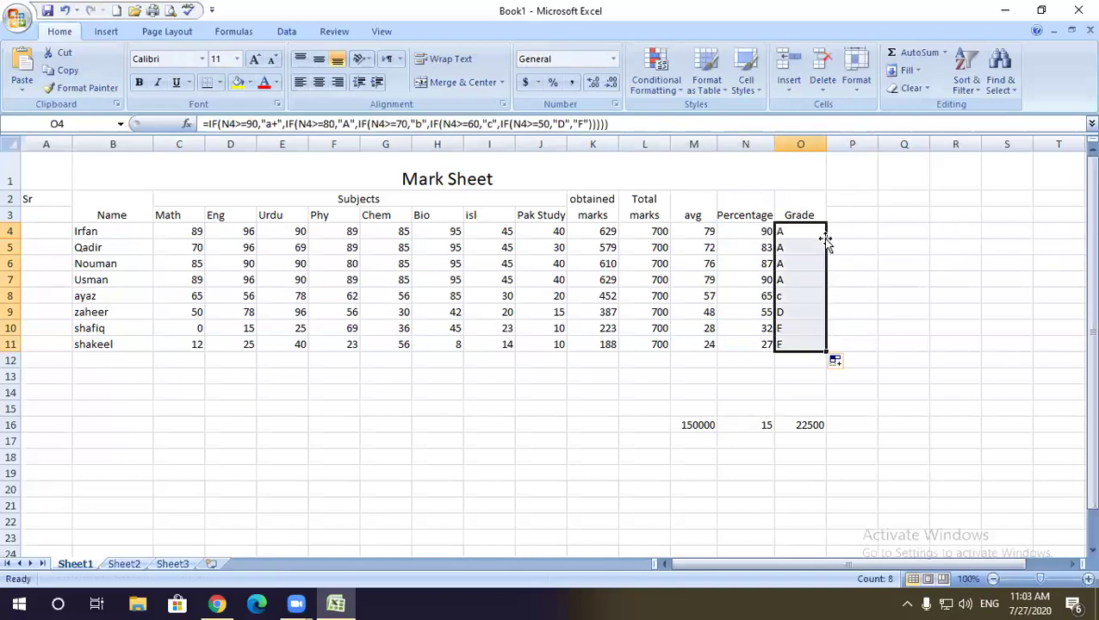
click(798, 326)
click(798, 344)
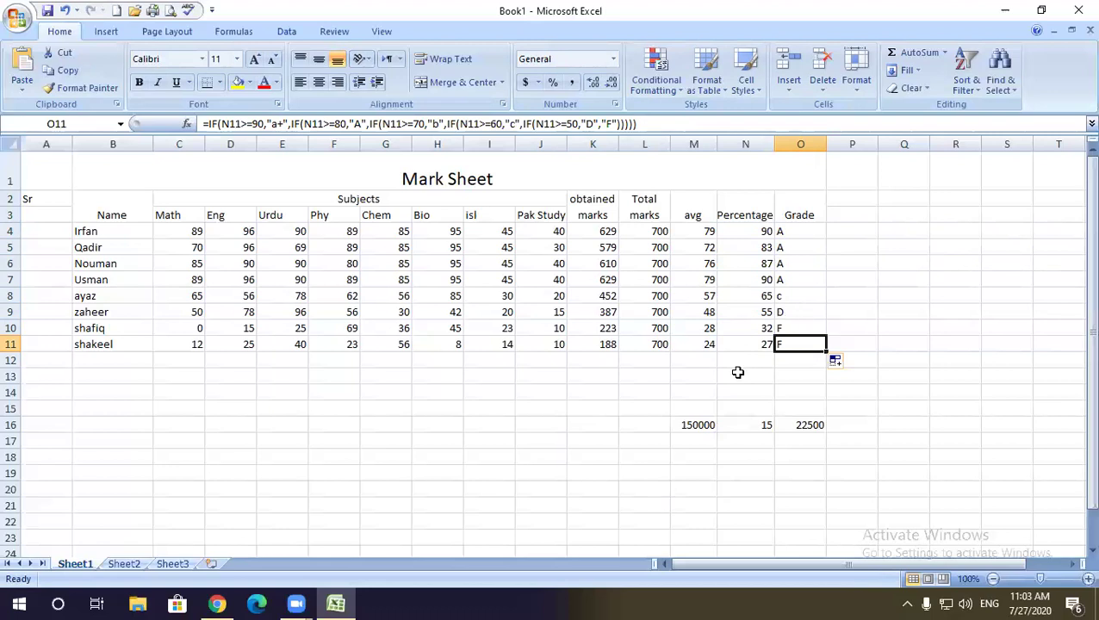
Step: Set the percentage in N4 to 95 and check the grade in O4
click(807, 229)
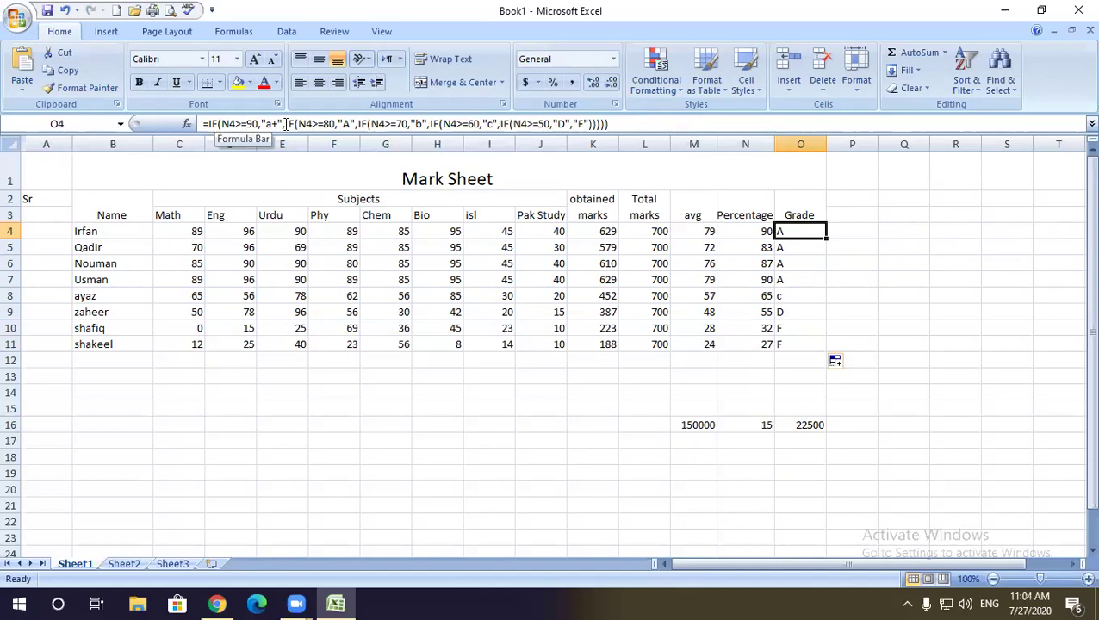
click(744, 230)
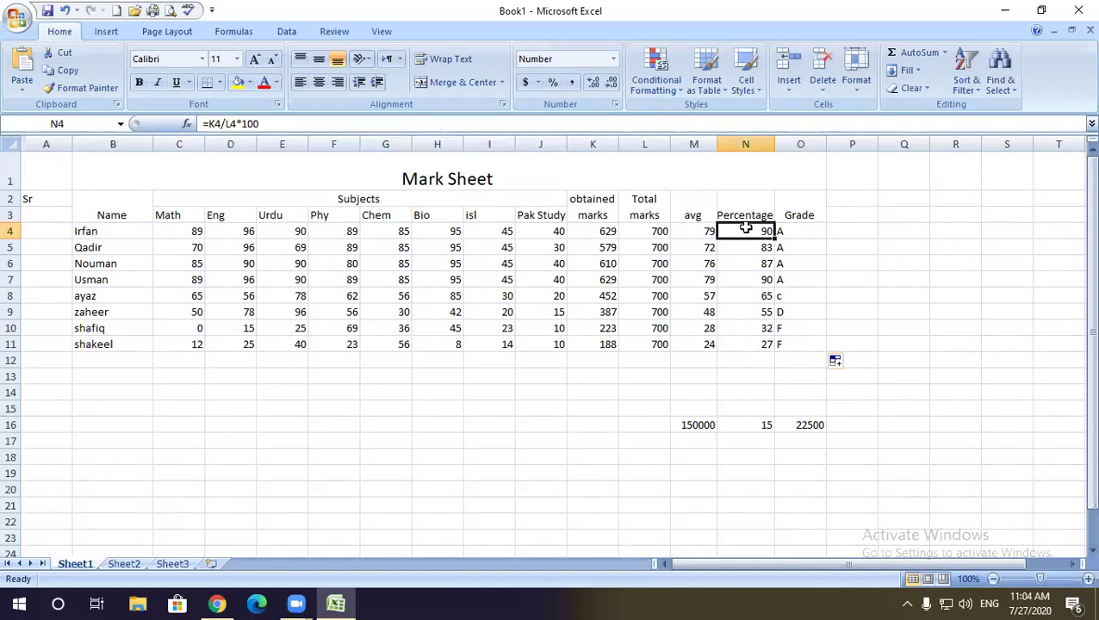
text(95)
key(Return)
click(796, 231)
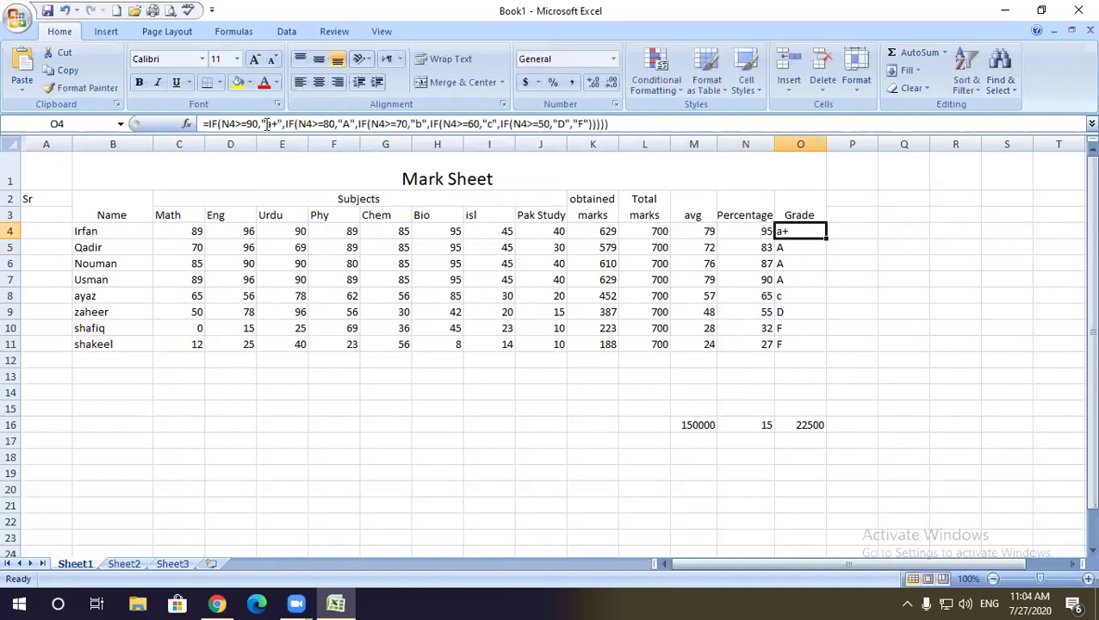
Step: Set the percentage in N4 to 90 and compare it with the grade formula in O4
click(758, 229)
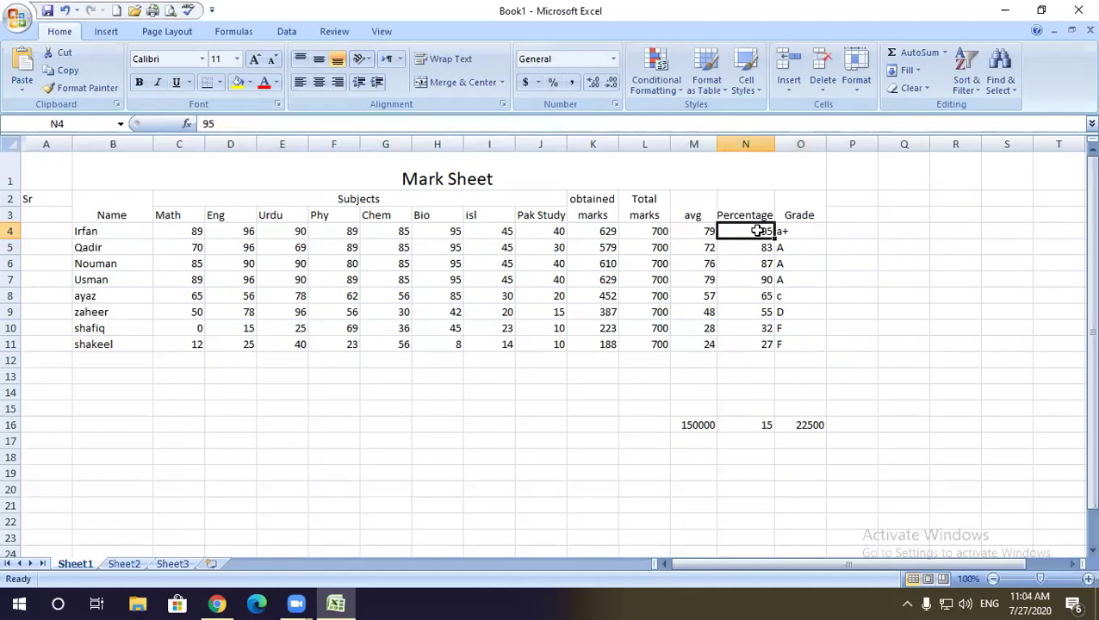
text(90)
key(Return)
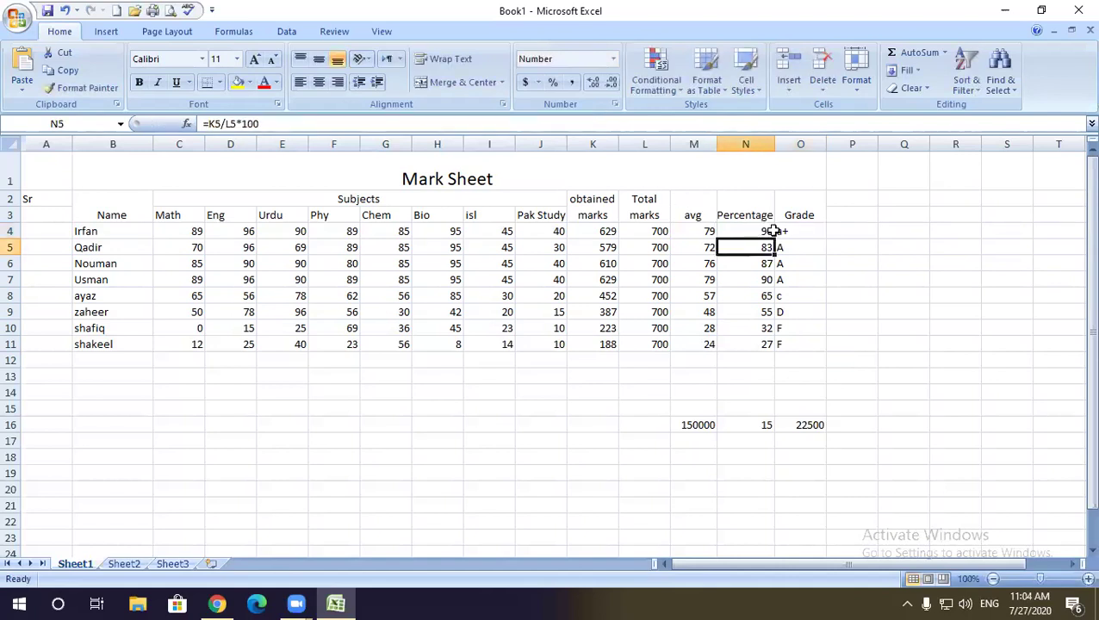
click(780, 231)
click(761, 231)
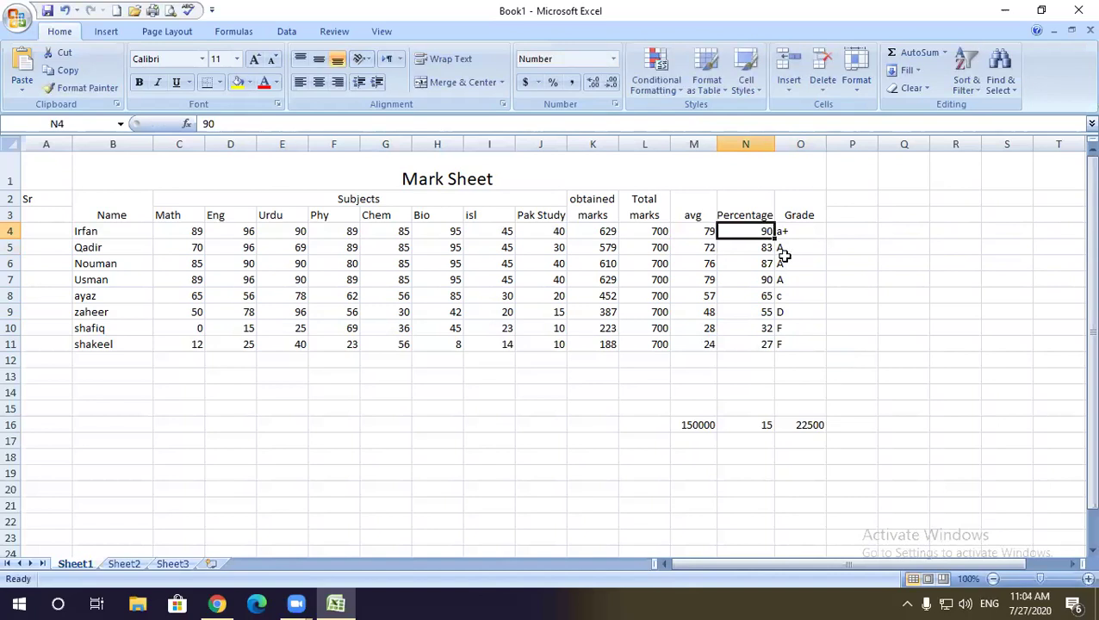
click(788, 231)
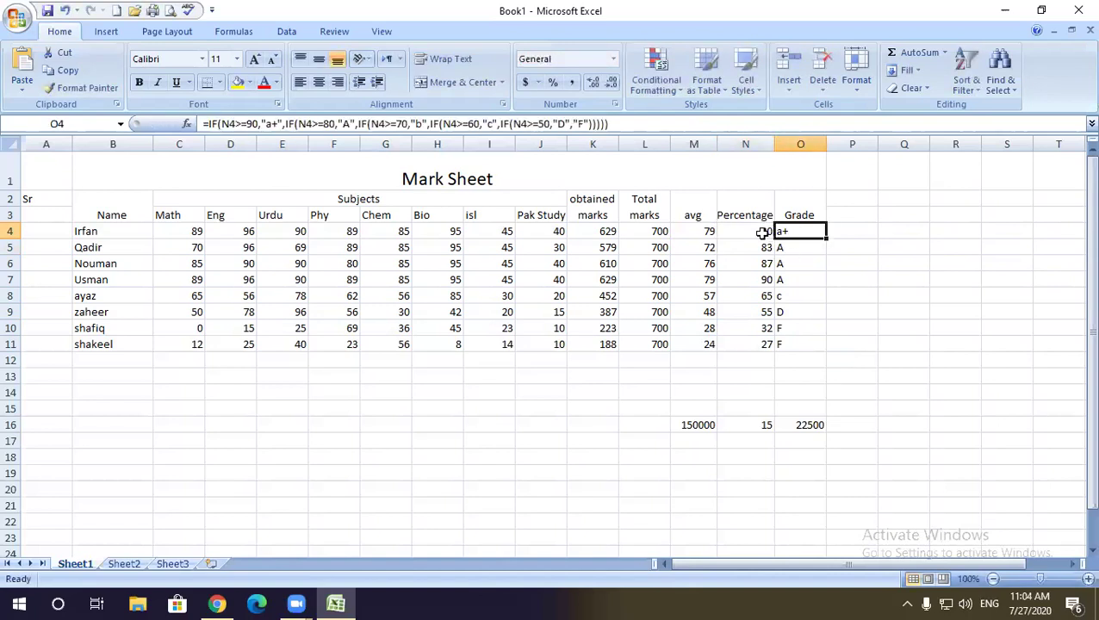
click(763, 231)
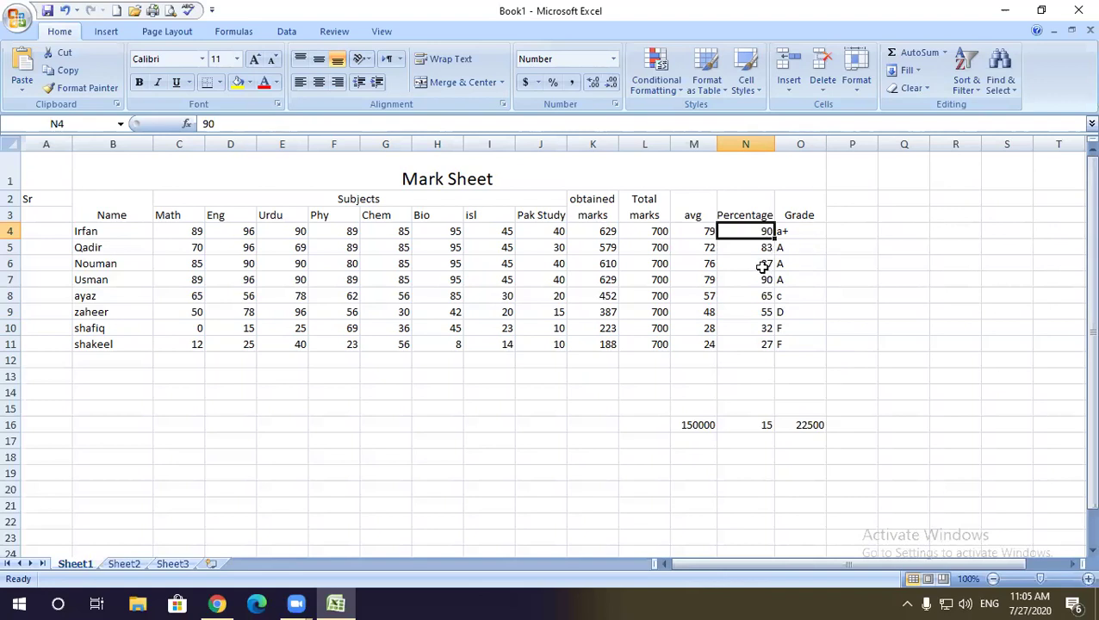
Step: Clear the grades in O4:O11 and start a new IF formula in O4
drag(789, 235, 790, 346)
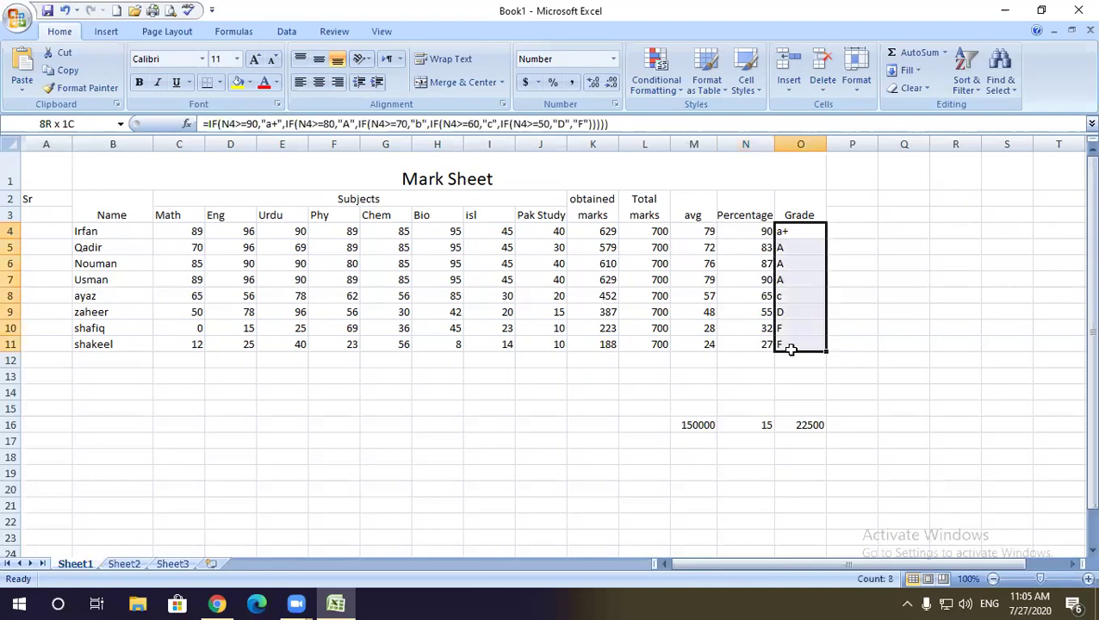
key(Delete)
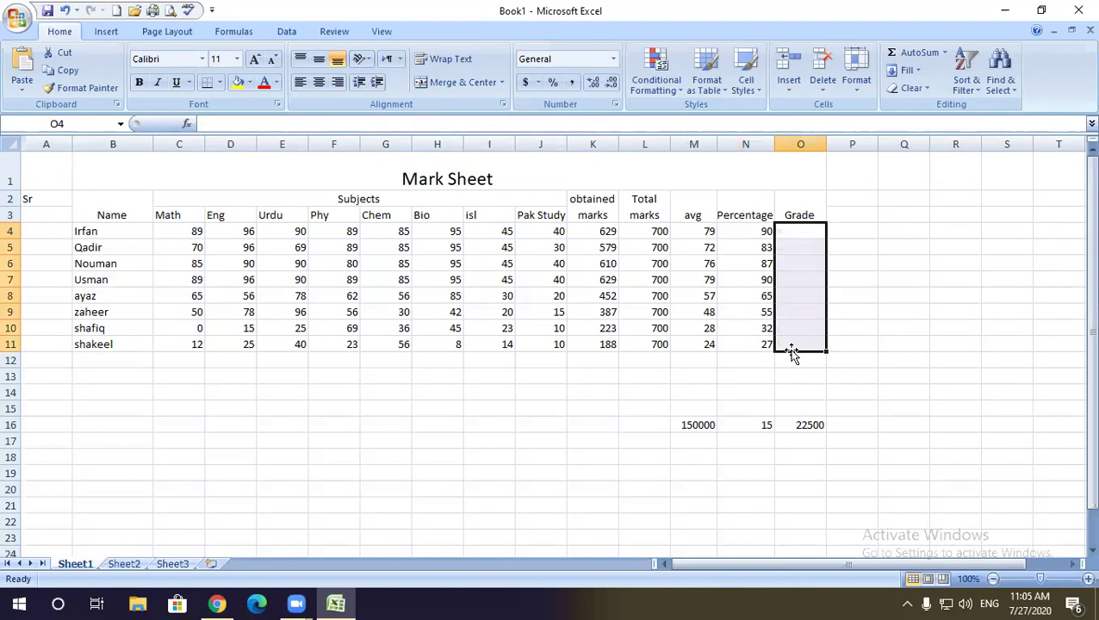
click(802, 229)
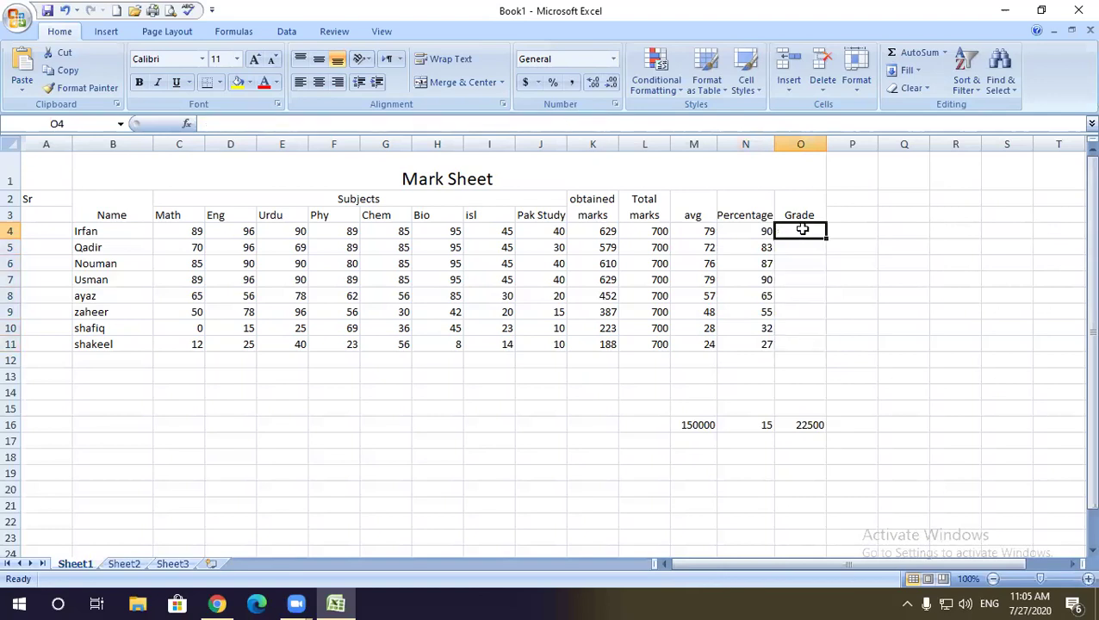
text(=)
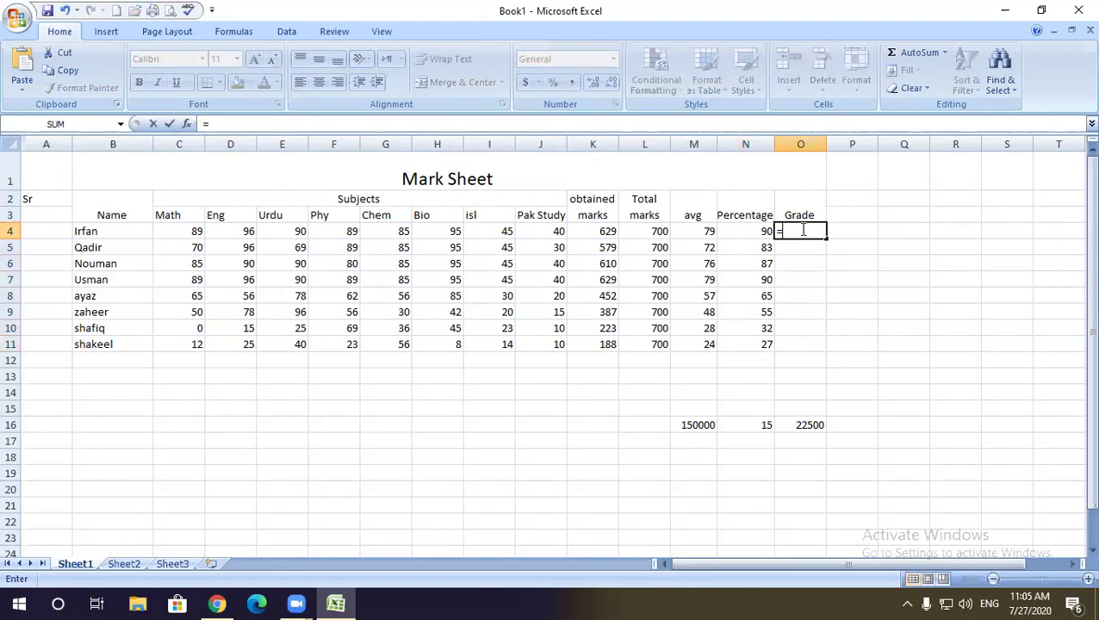
text(if)
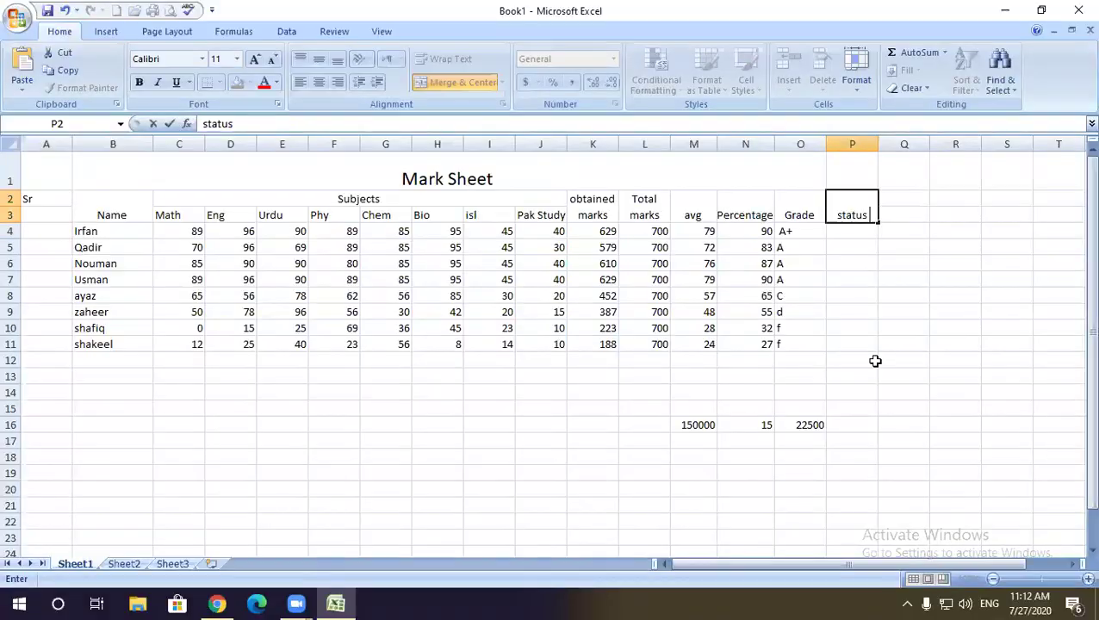
Step: Enter the header "status" in the merged cell P2 and select the grades in O4:O11
key(Return)
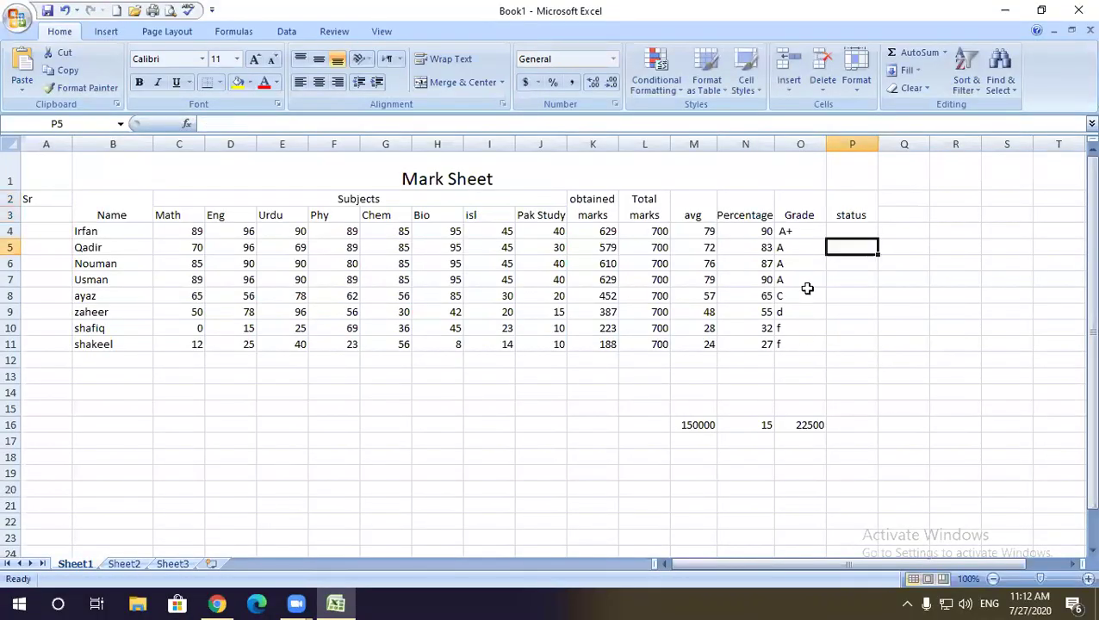
drag(802, 237, 808, 339)
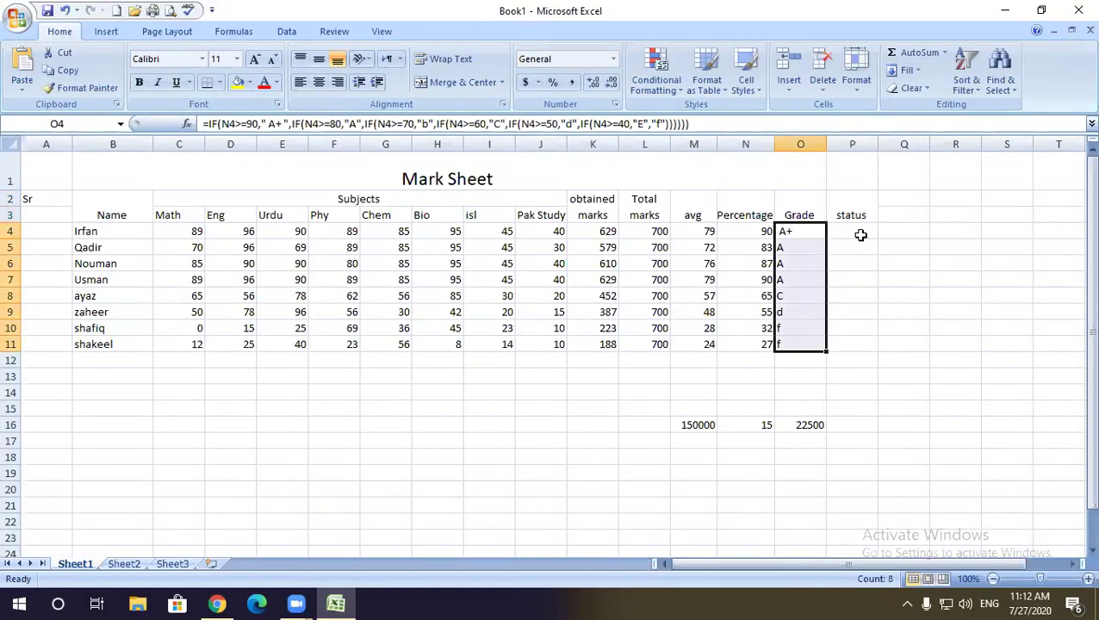
Step: Enter the status formula =IF(N4>=40,"pass","fail") in P4 and fill it down to P11
click(859, 231)
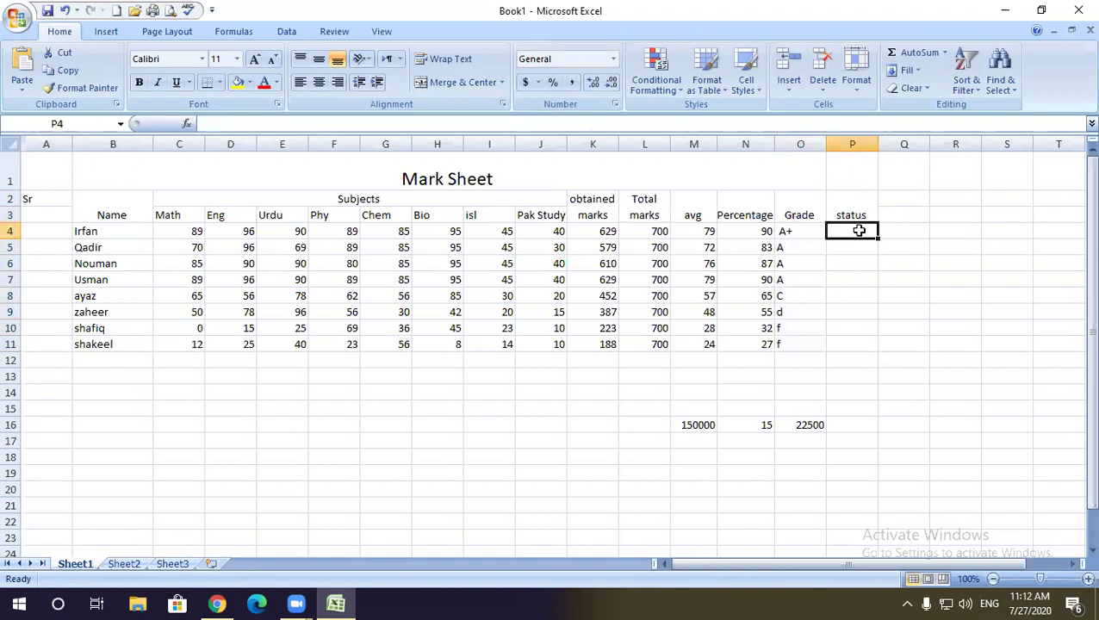
text(=if)
key(Tab)
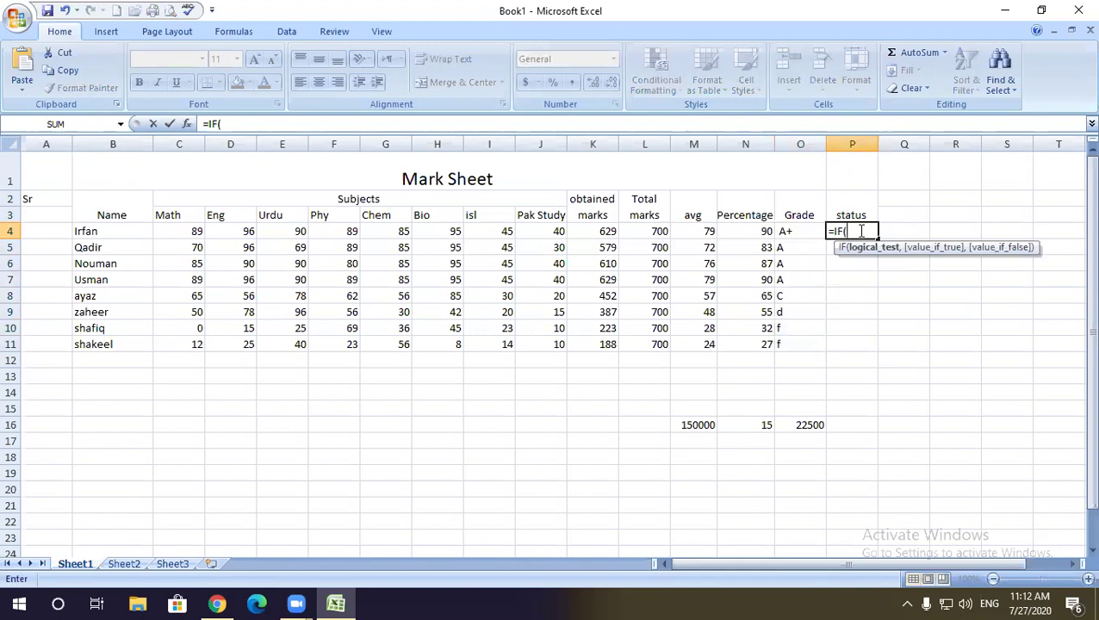
click(767, 231)
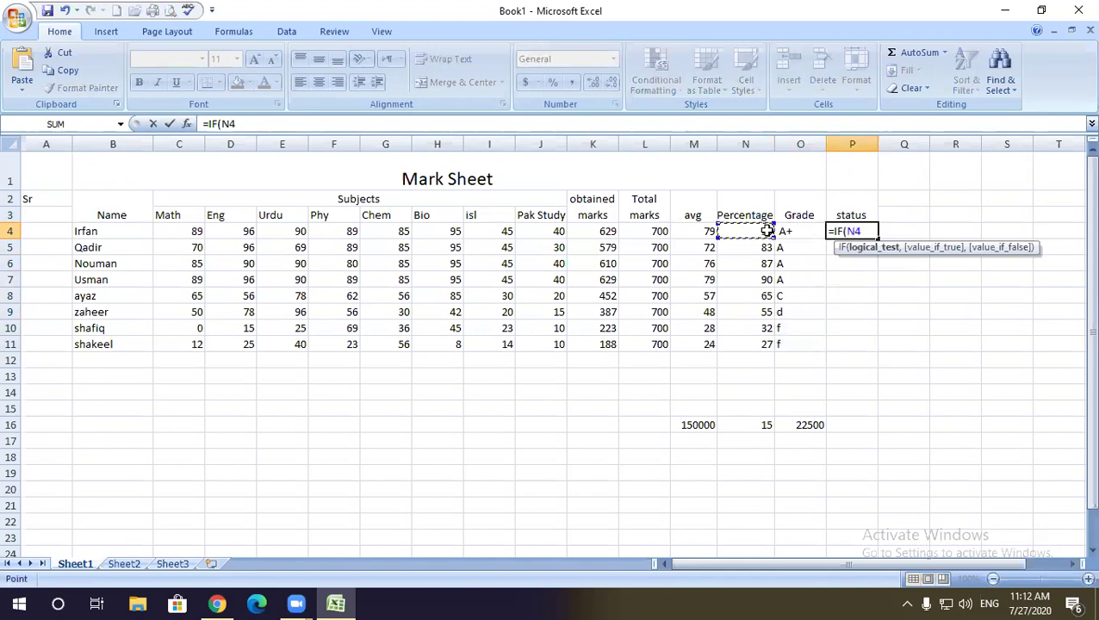
text(>=40)
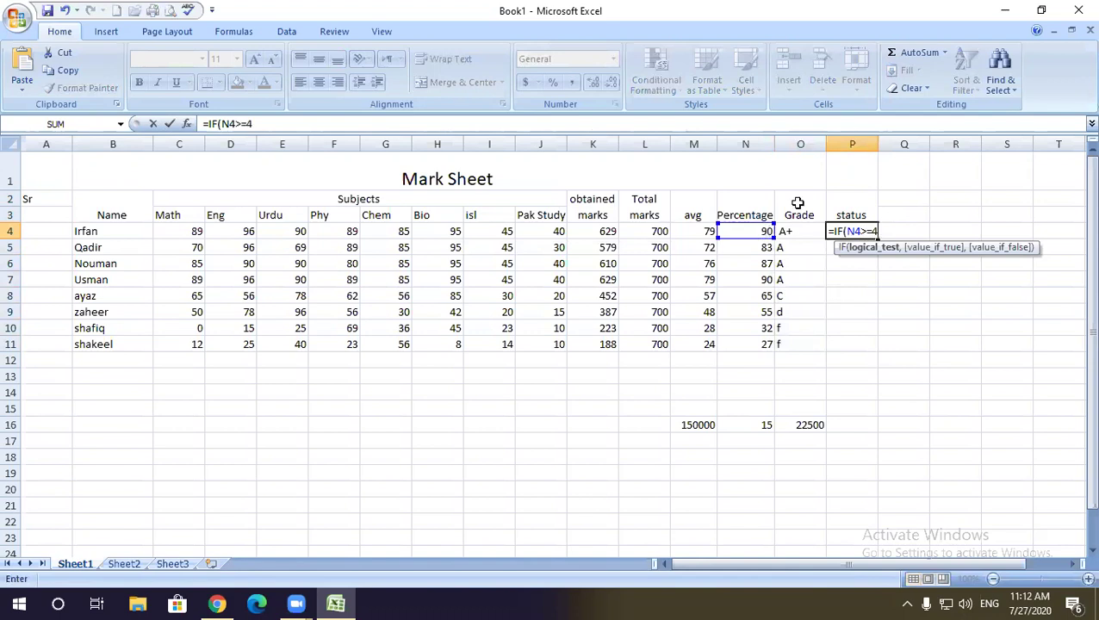
text(,)
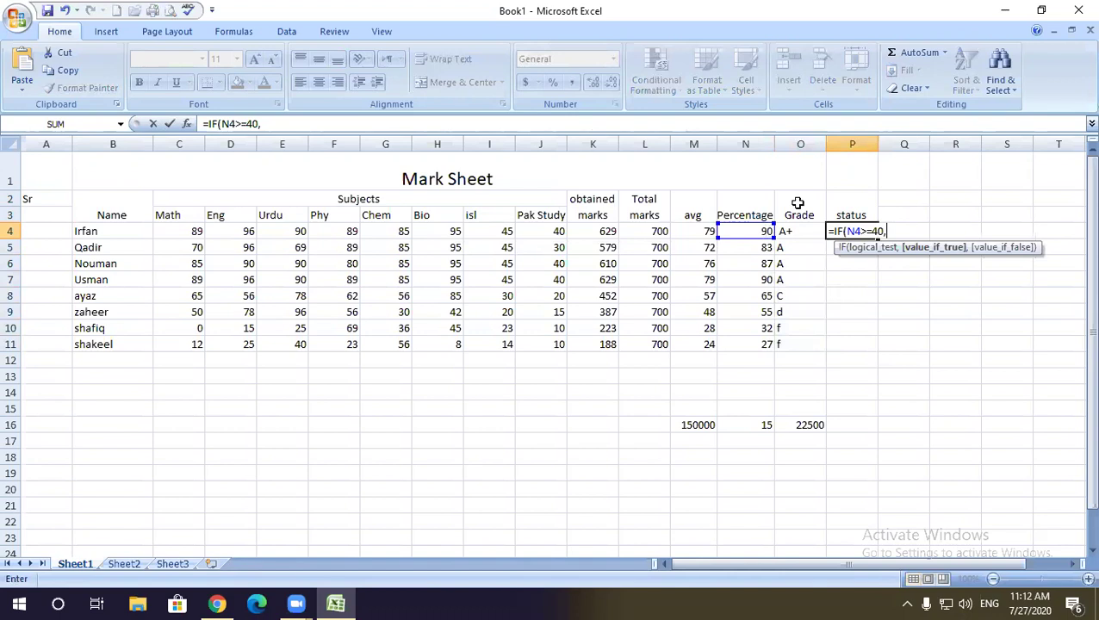
text("pass",")
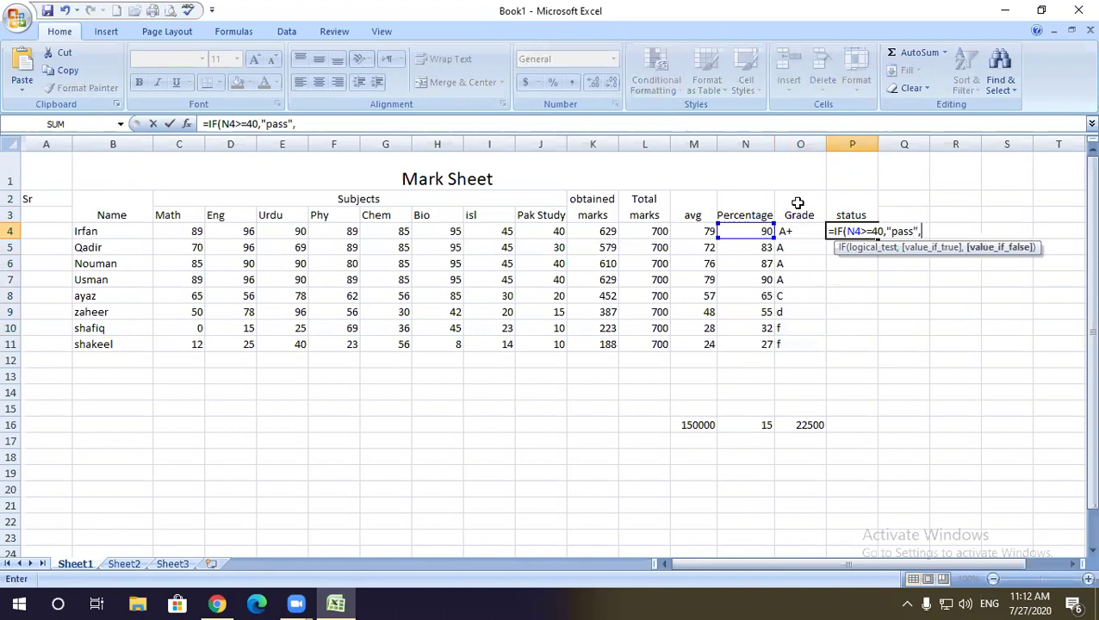
text(fail")
text())
key(Return)
click(854, 232)
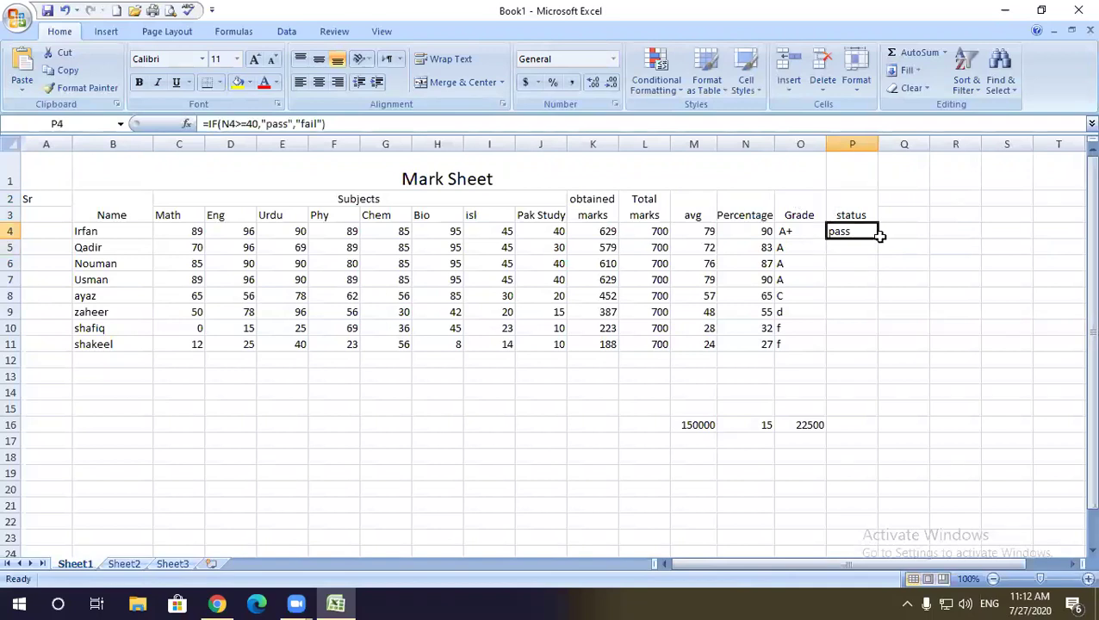
double_click(878, 239)
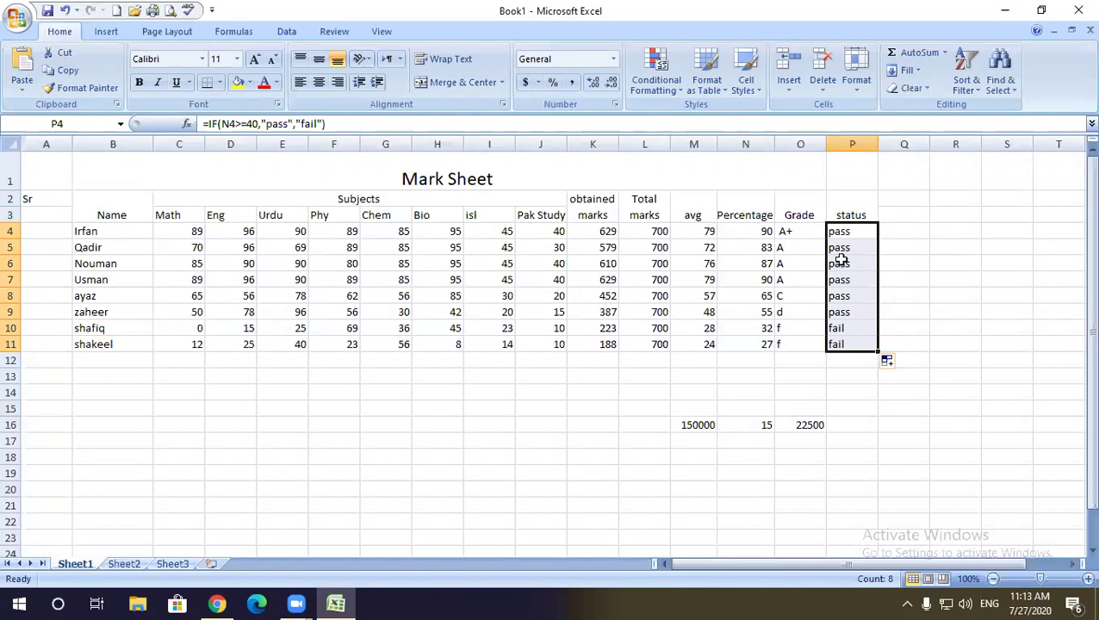
Step: Compare the grades in O4:O11 with the statuses in P4:P11 and inspect the status formula
drag(806, 230, 810, 340)
drag(845, 232, 850, 348)
drag(796, 231, 800, 339)
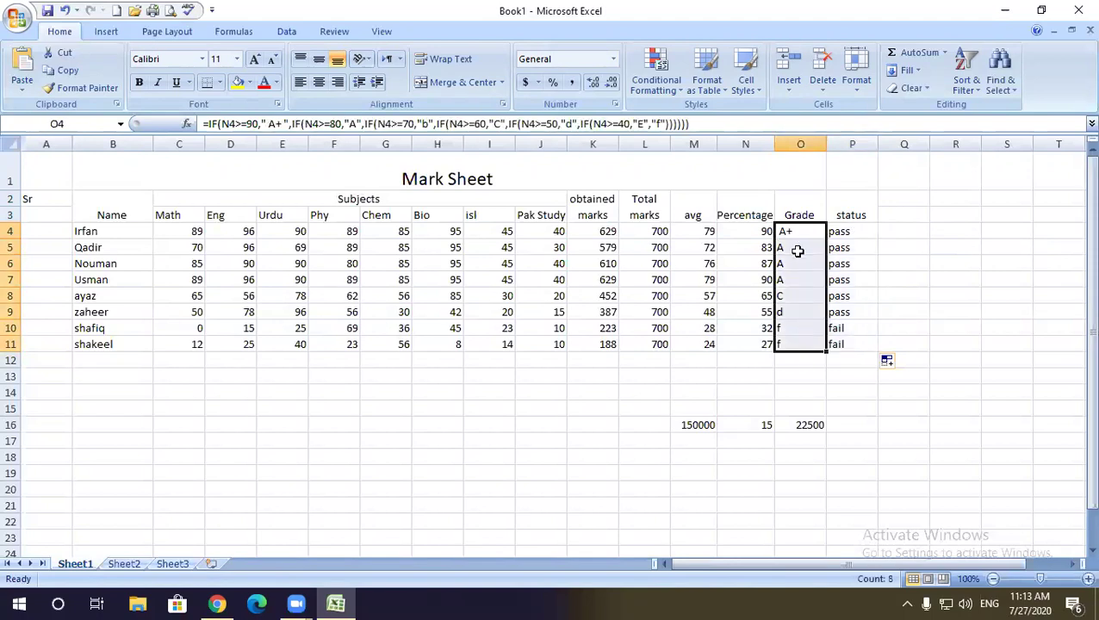
click(855, 231)
drag(855, 280, 859, 342)
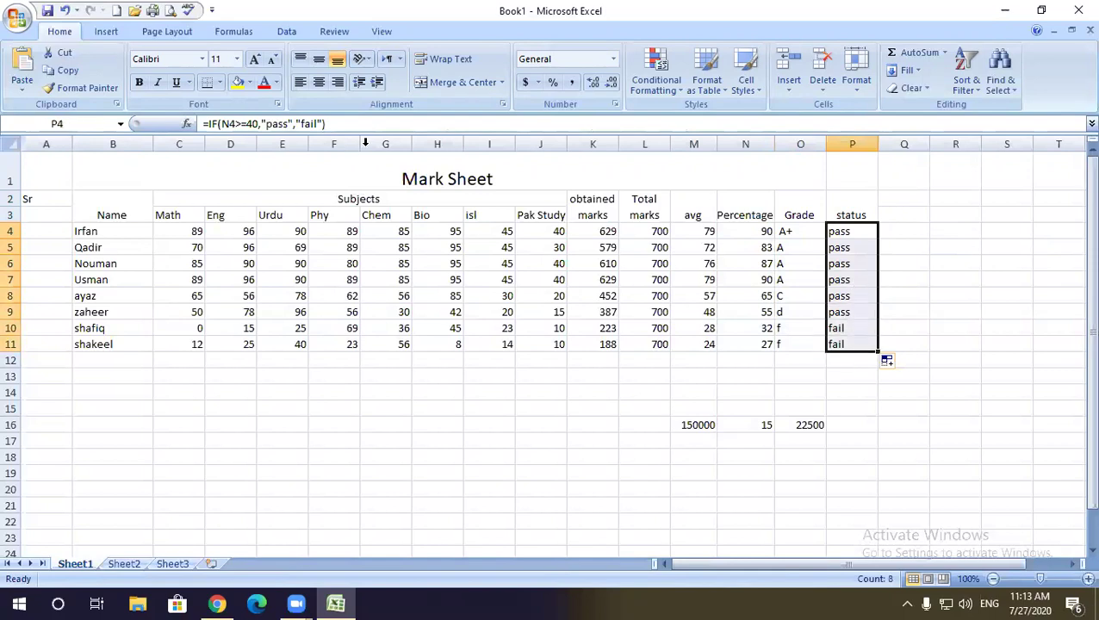
click(344, 125)
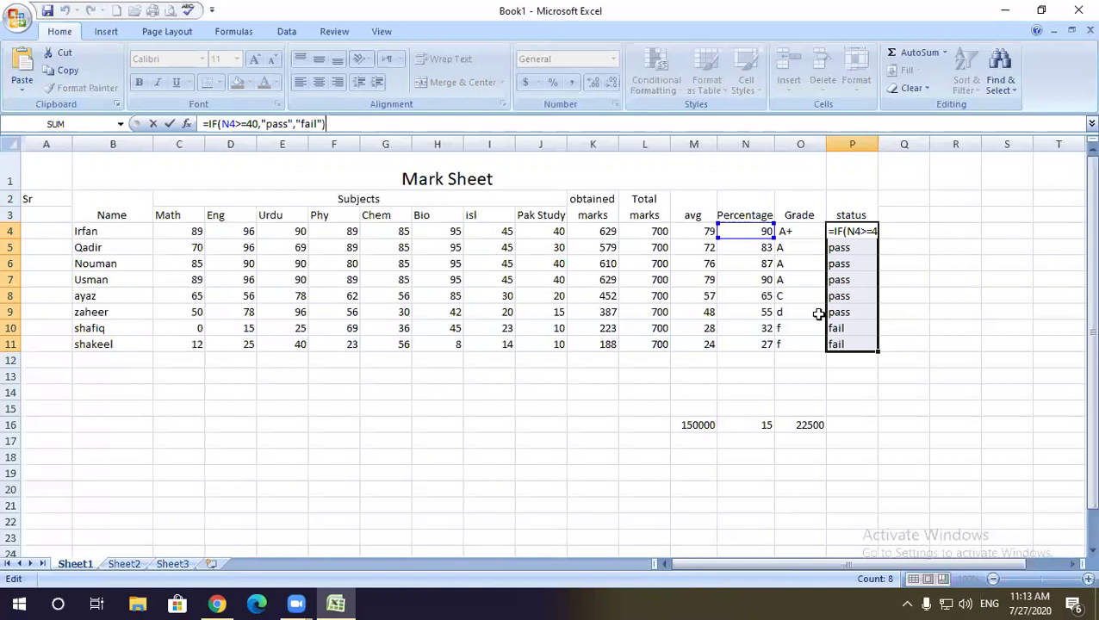
Step: Examine the full nested IF grade formula in O4 against the simple IF status formula in P4
click(787, 231)
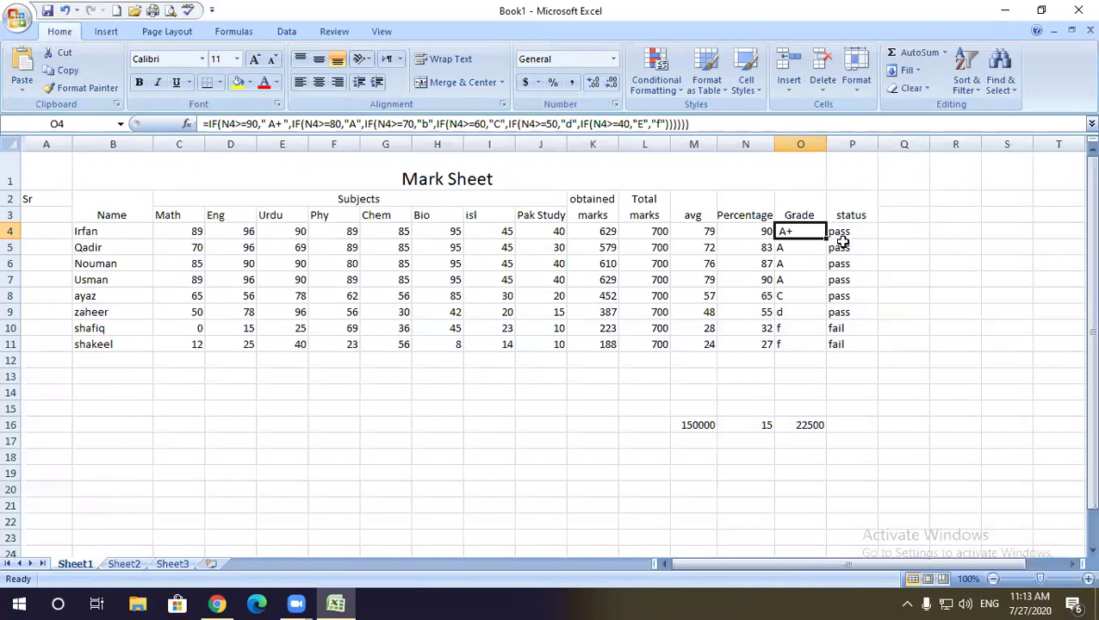
click(851, 232)
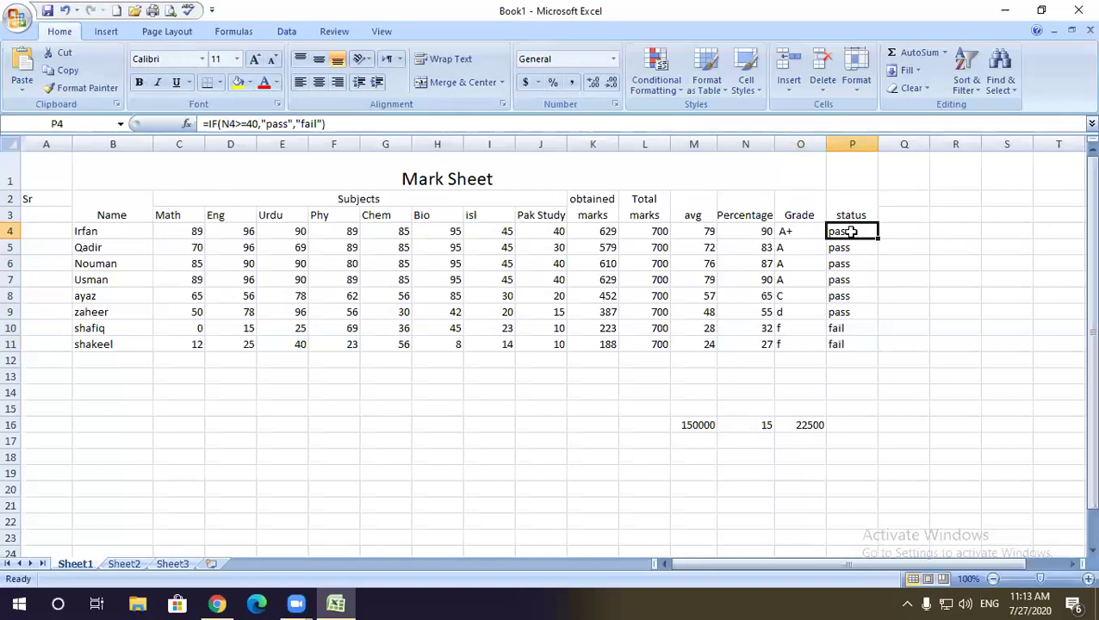
click(801, 230)
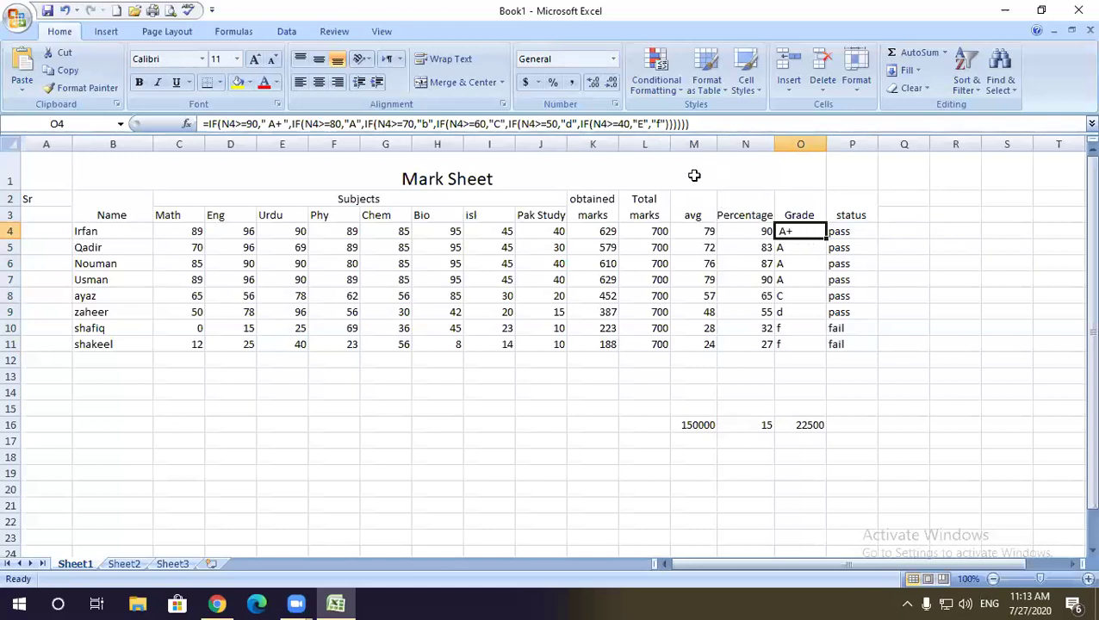
click(204, 123)
drag(205, 123, 434, 124)
drag(728, 135, 220, 120)
click(696, 124)
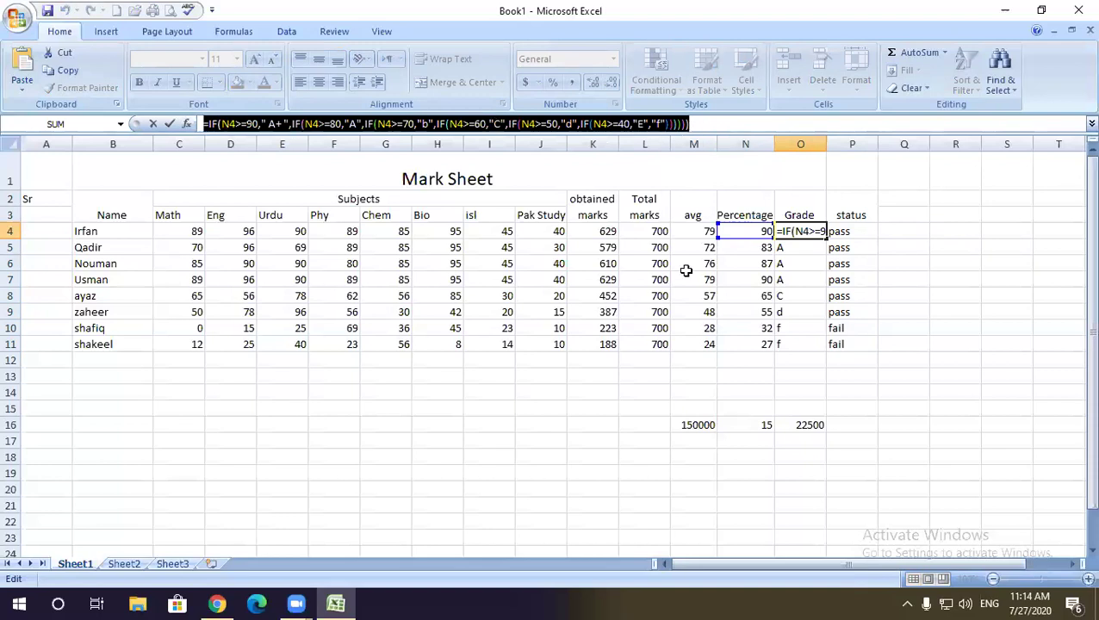
key(Escape)
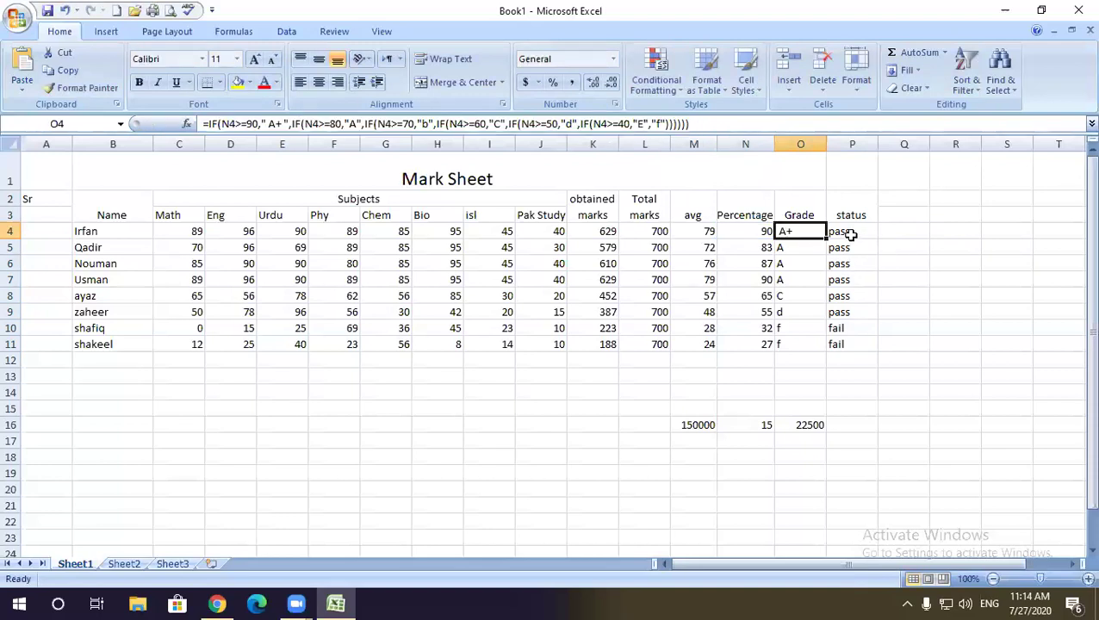
click(849, 233)
click(786, 232)
Step: Switch to Chrome, search Google for "nest" in a new tab, and return to the Excel mark sheet
mouse_move(231, 606)
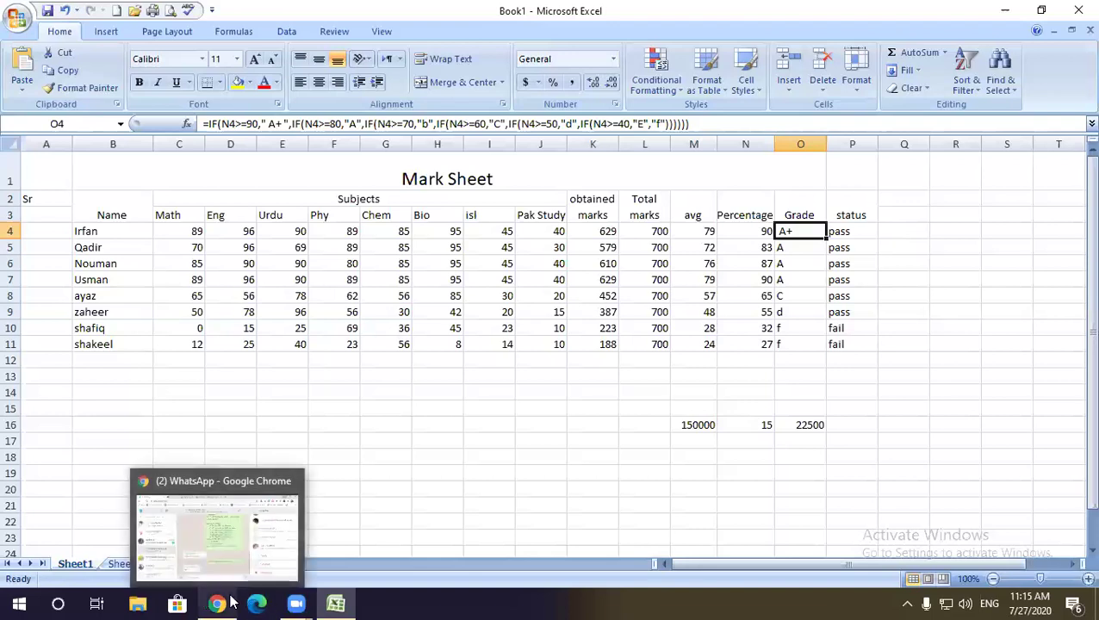
click(231, 606)
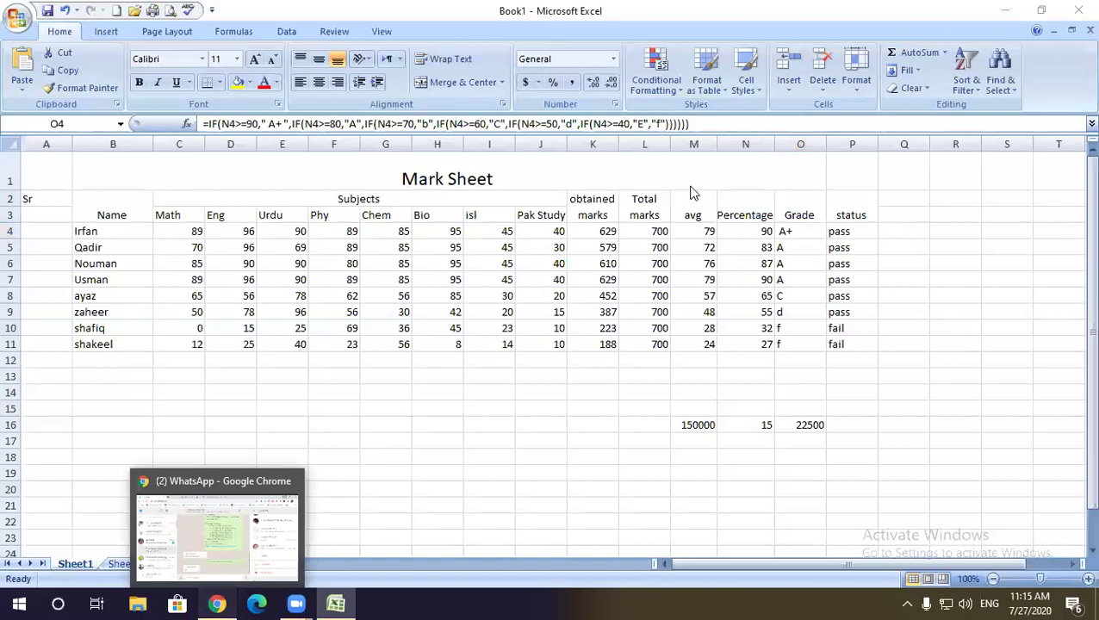
key(ctrl+t)
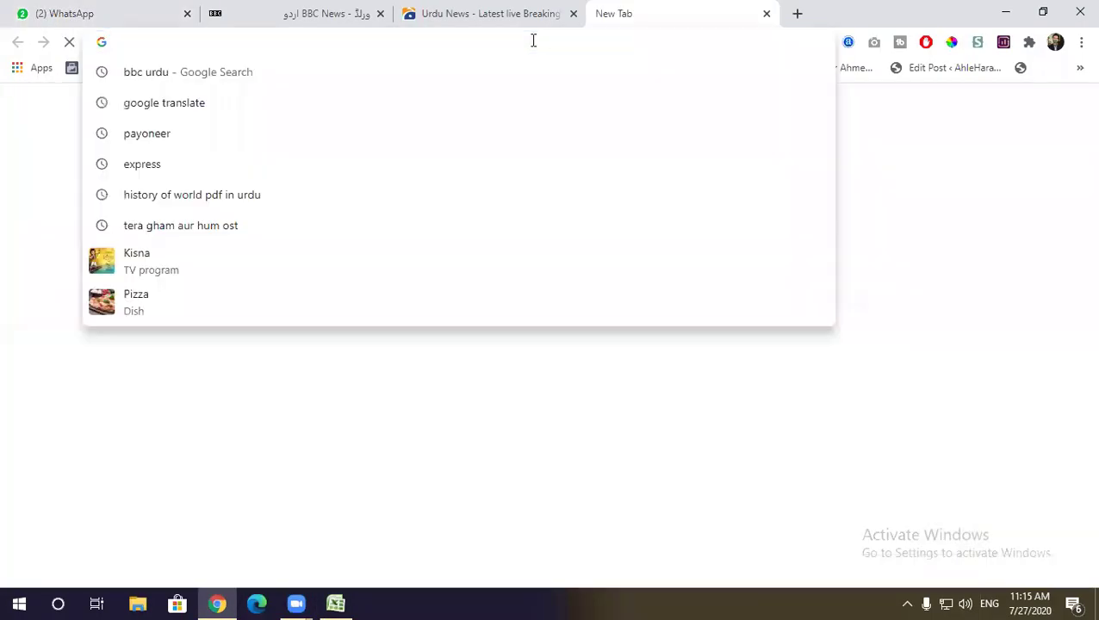
text(nest)
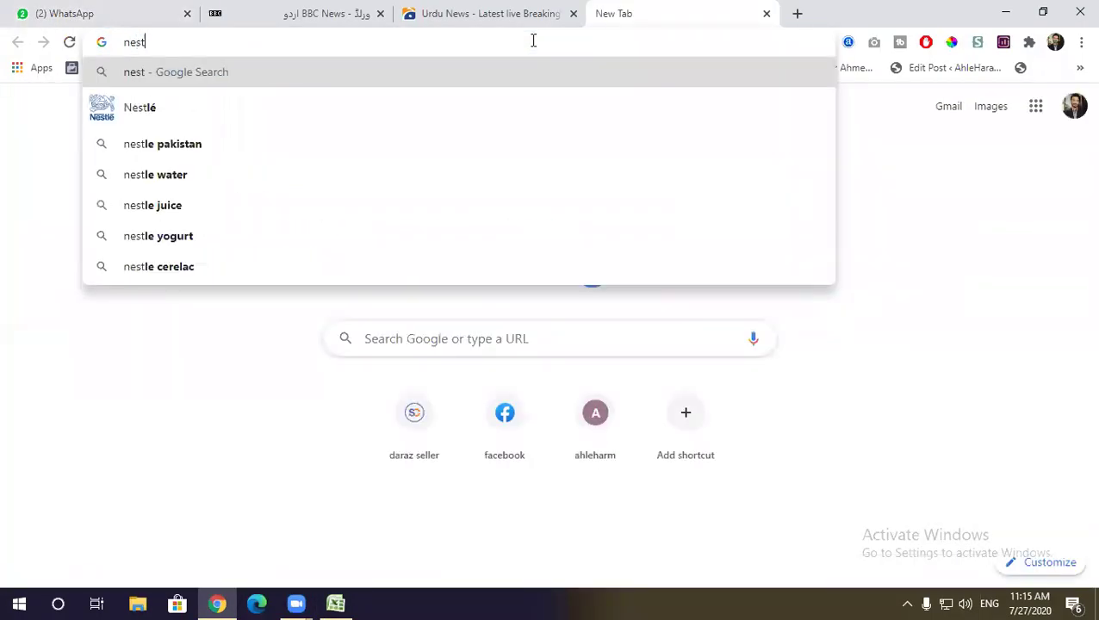
key(Return)
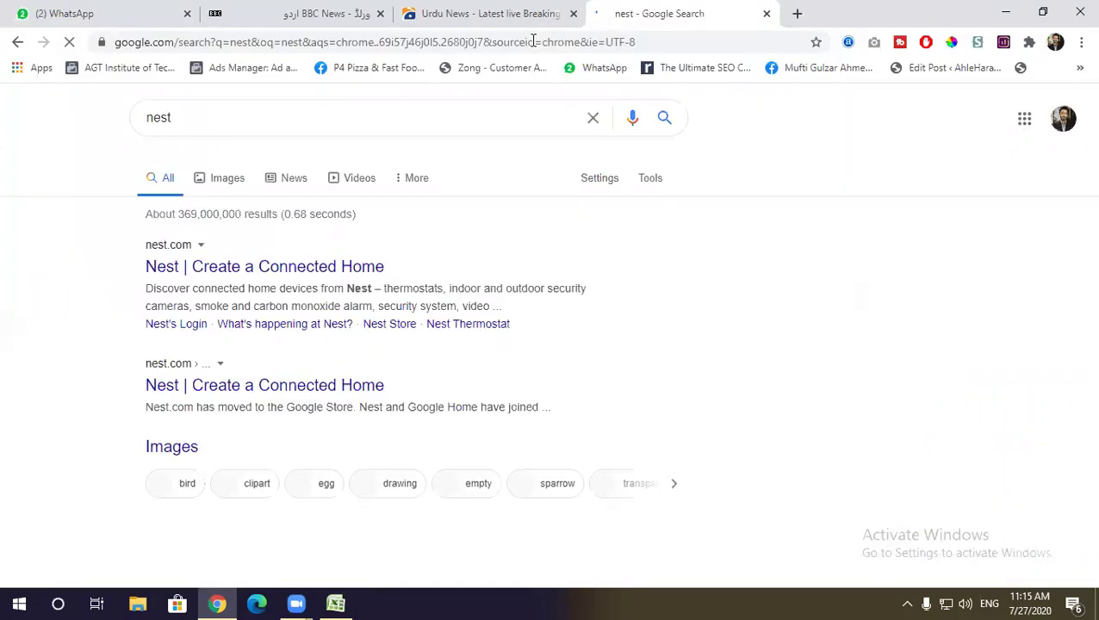
click(1006, 15)
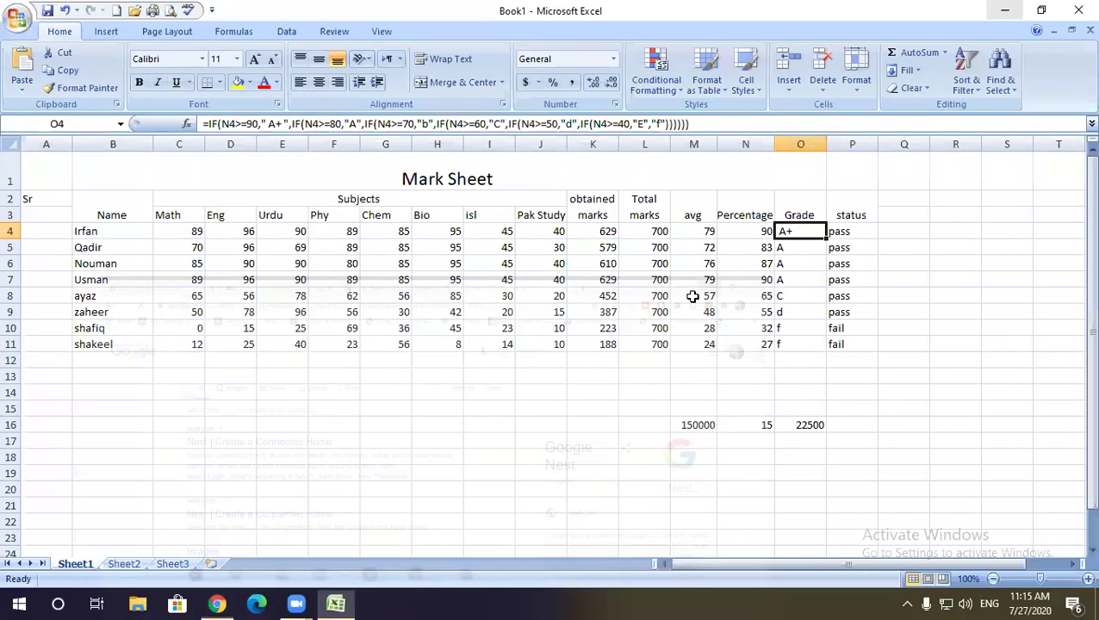
Step: Review the grade and status cells of the first two students once more
click(803, 247)
click(804, 232)
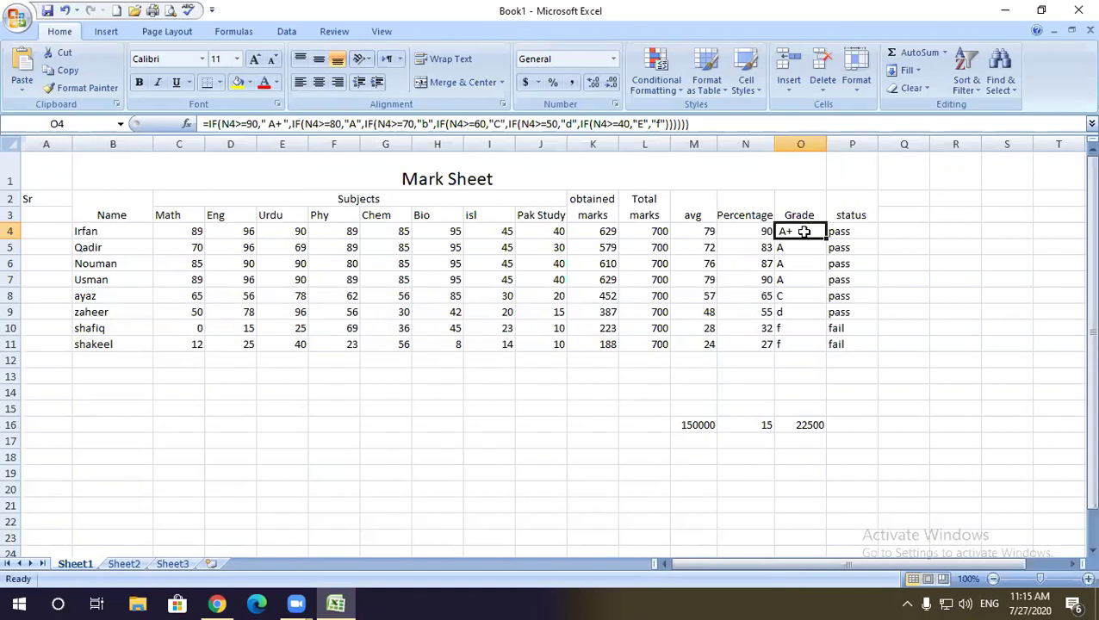
click(870, 246)
click(805, 233)
click(860, 232)
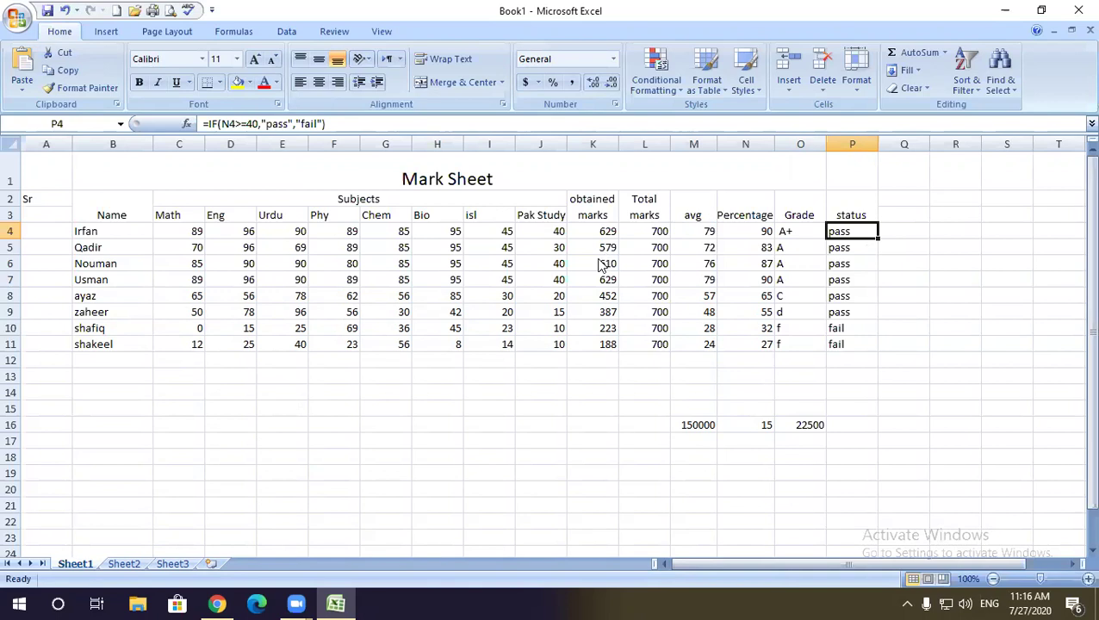
Step: Save the workbook as "IT Class assignment" on the New Volume (E:) drive
key(ctrl+s)
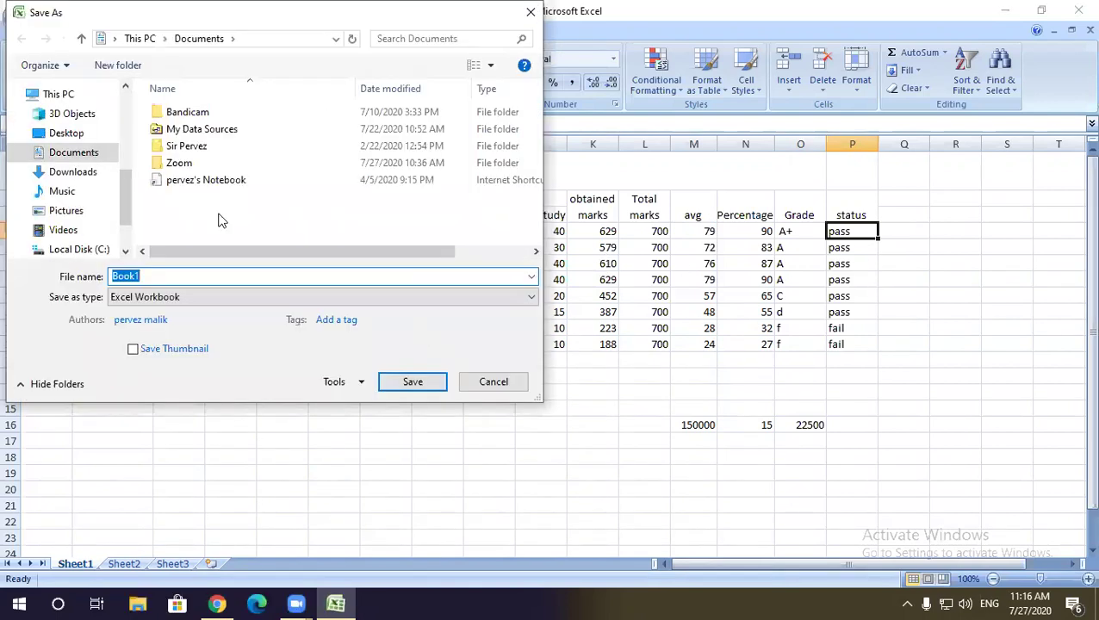
scroll(103, 207, down, 2)
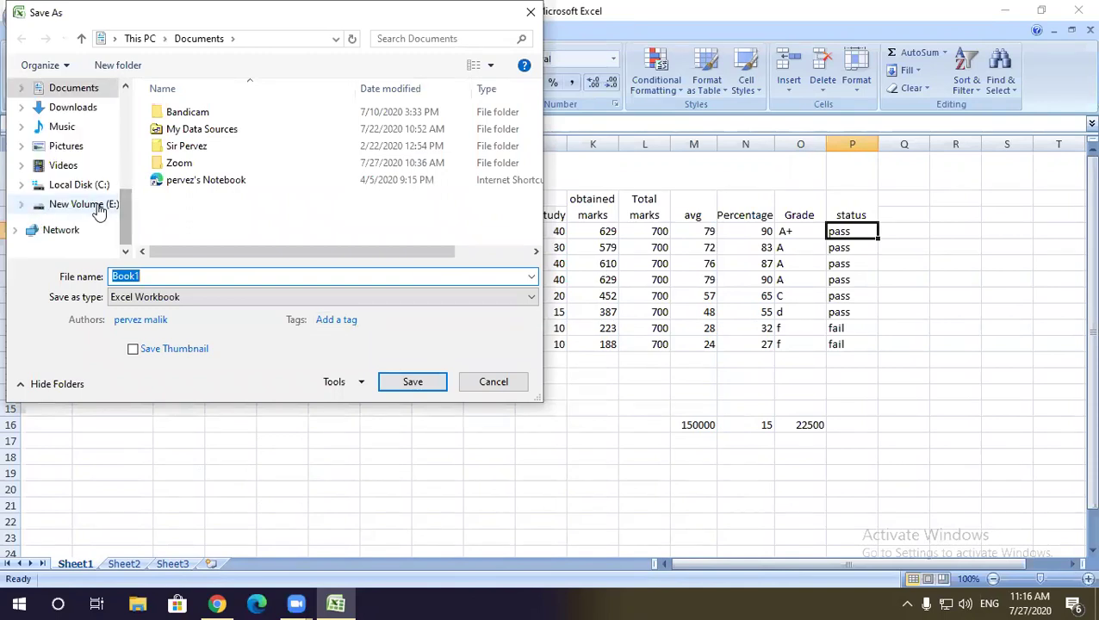
click(84, 204)
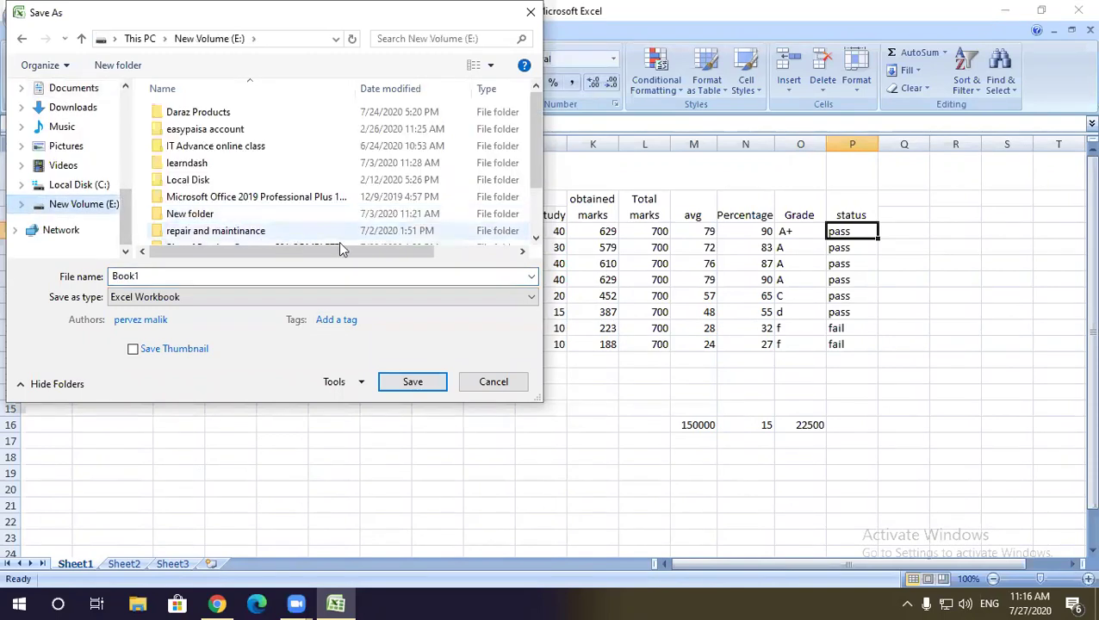
scroll(237, 229, down, 1)
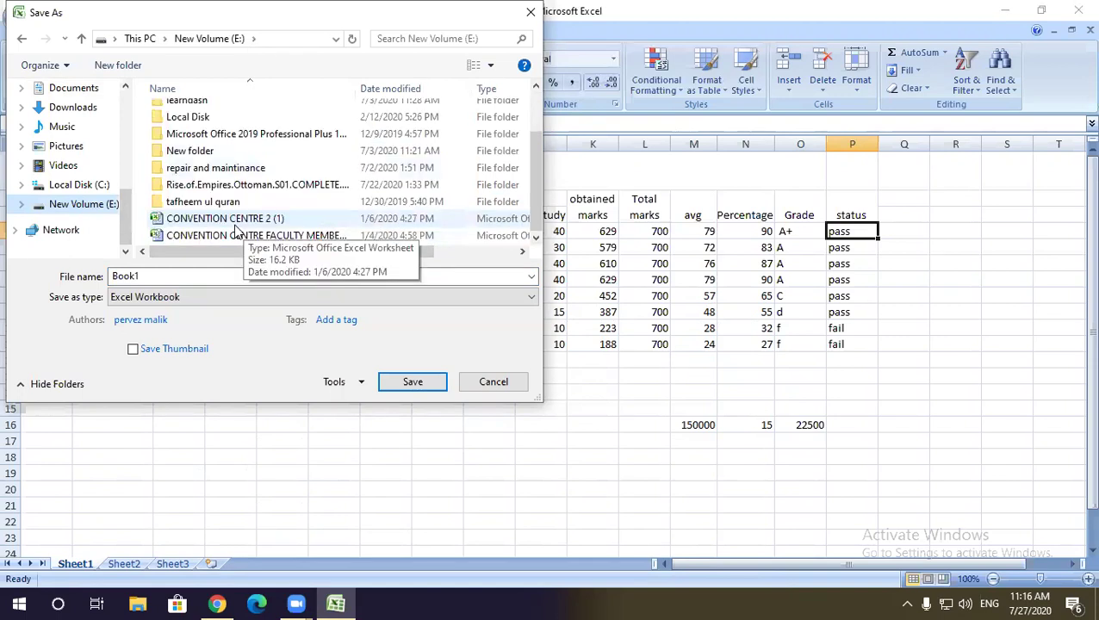
click(165, 276)
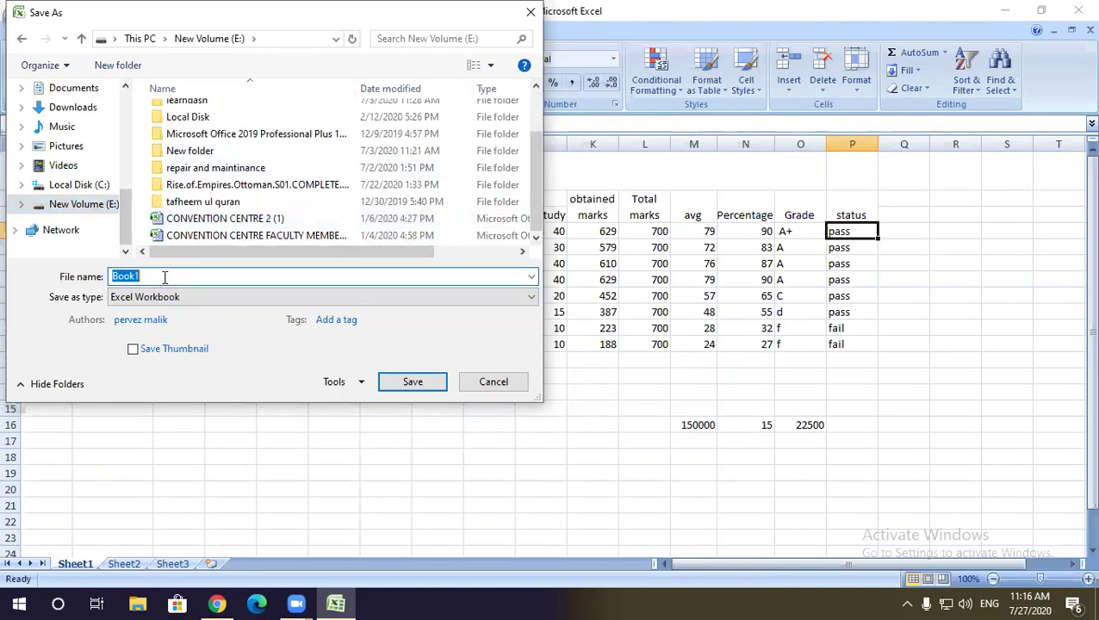
text(IT Class assignment)
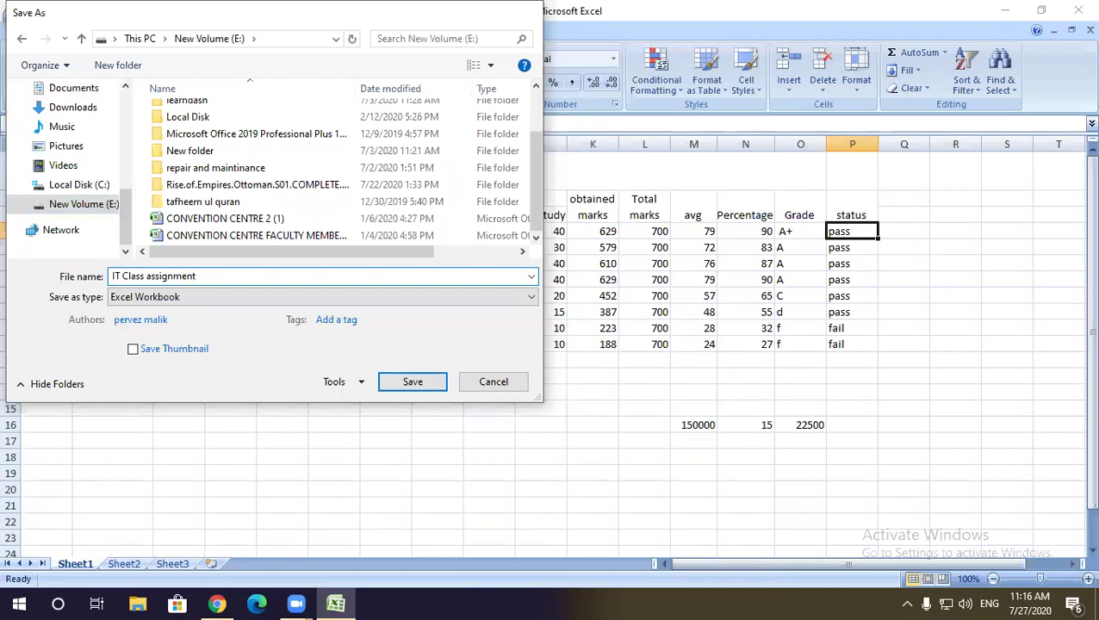
key(Return)
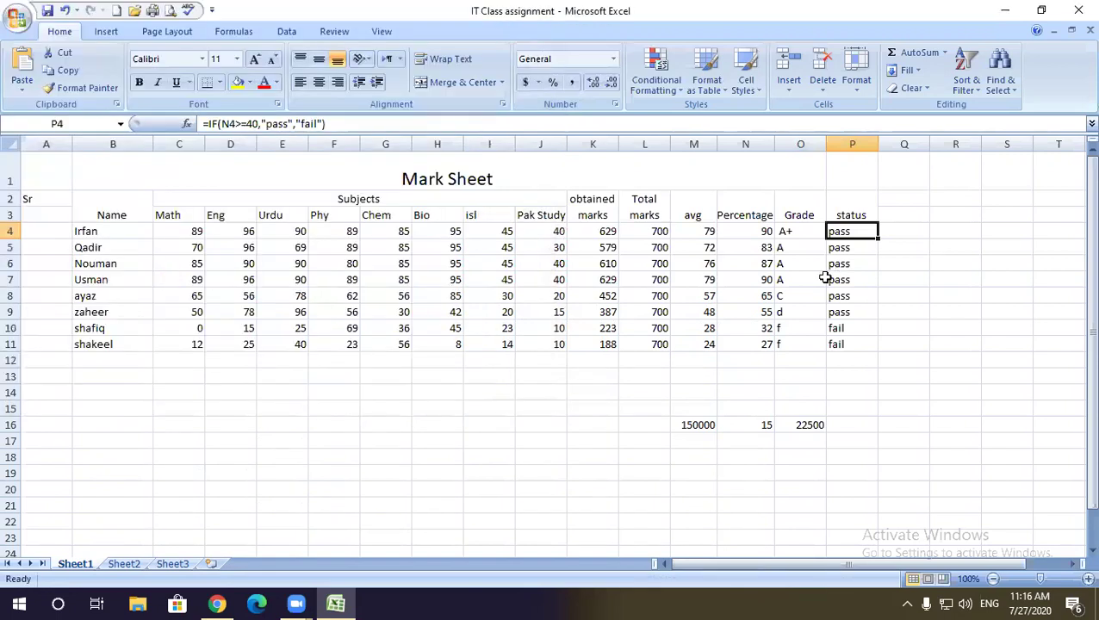
click(797, 232)
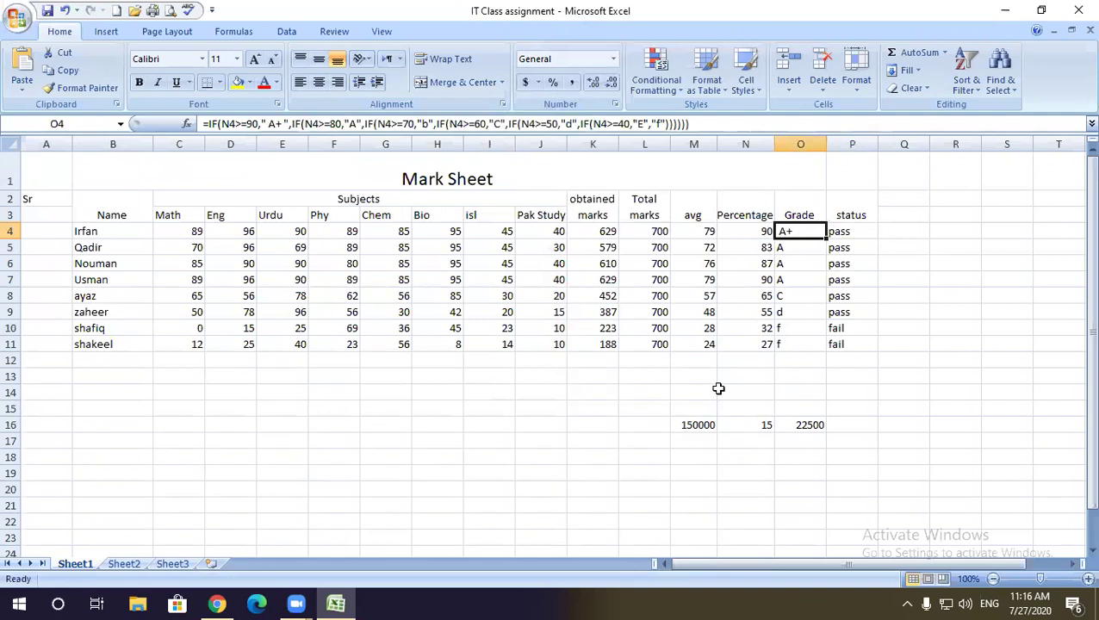